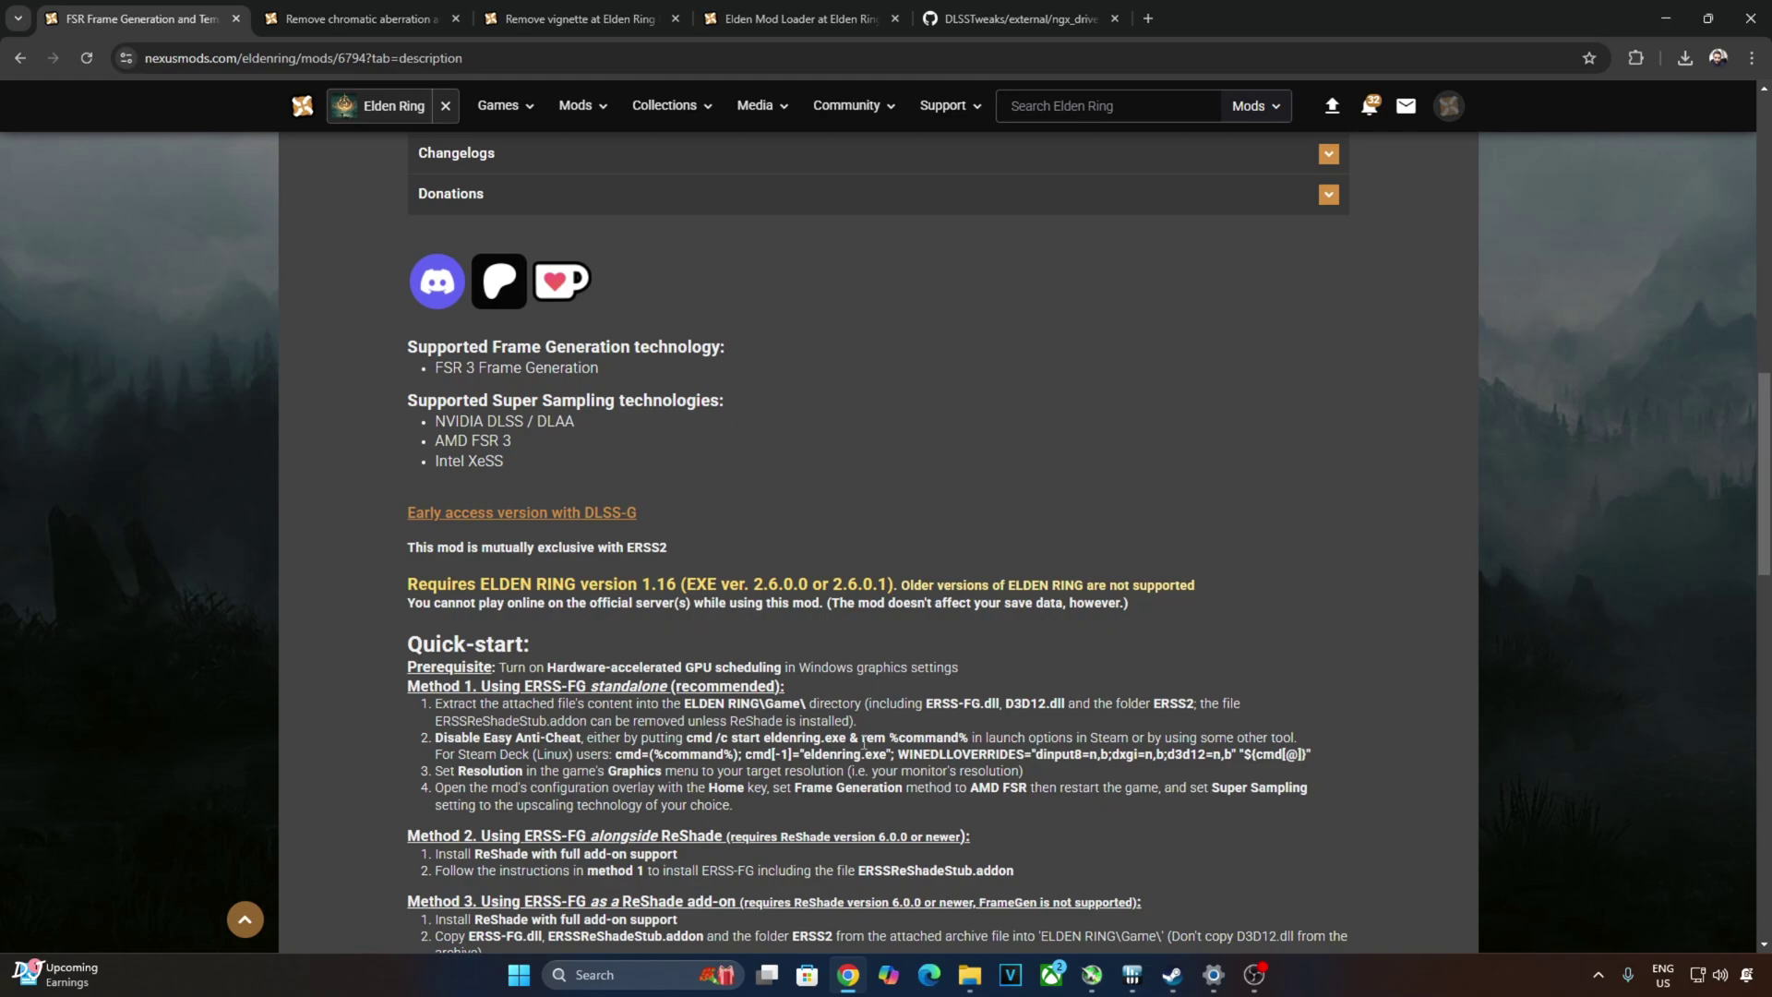
Examine the ERSS-FG description's quick-start instructions, Easy Anti-Cheat launch command, known issues and recommended mods.
drag(687, 738, 969, 738)
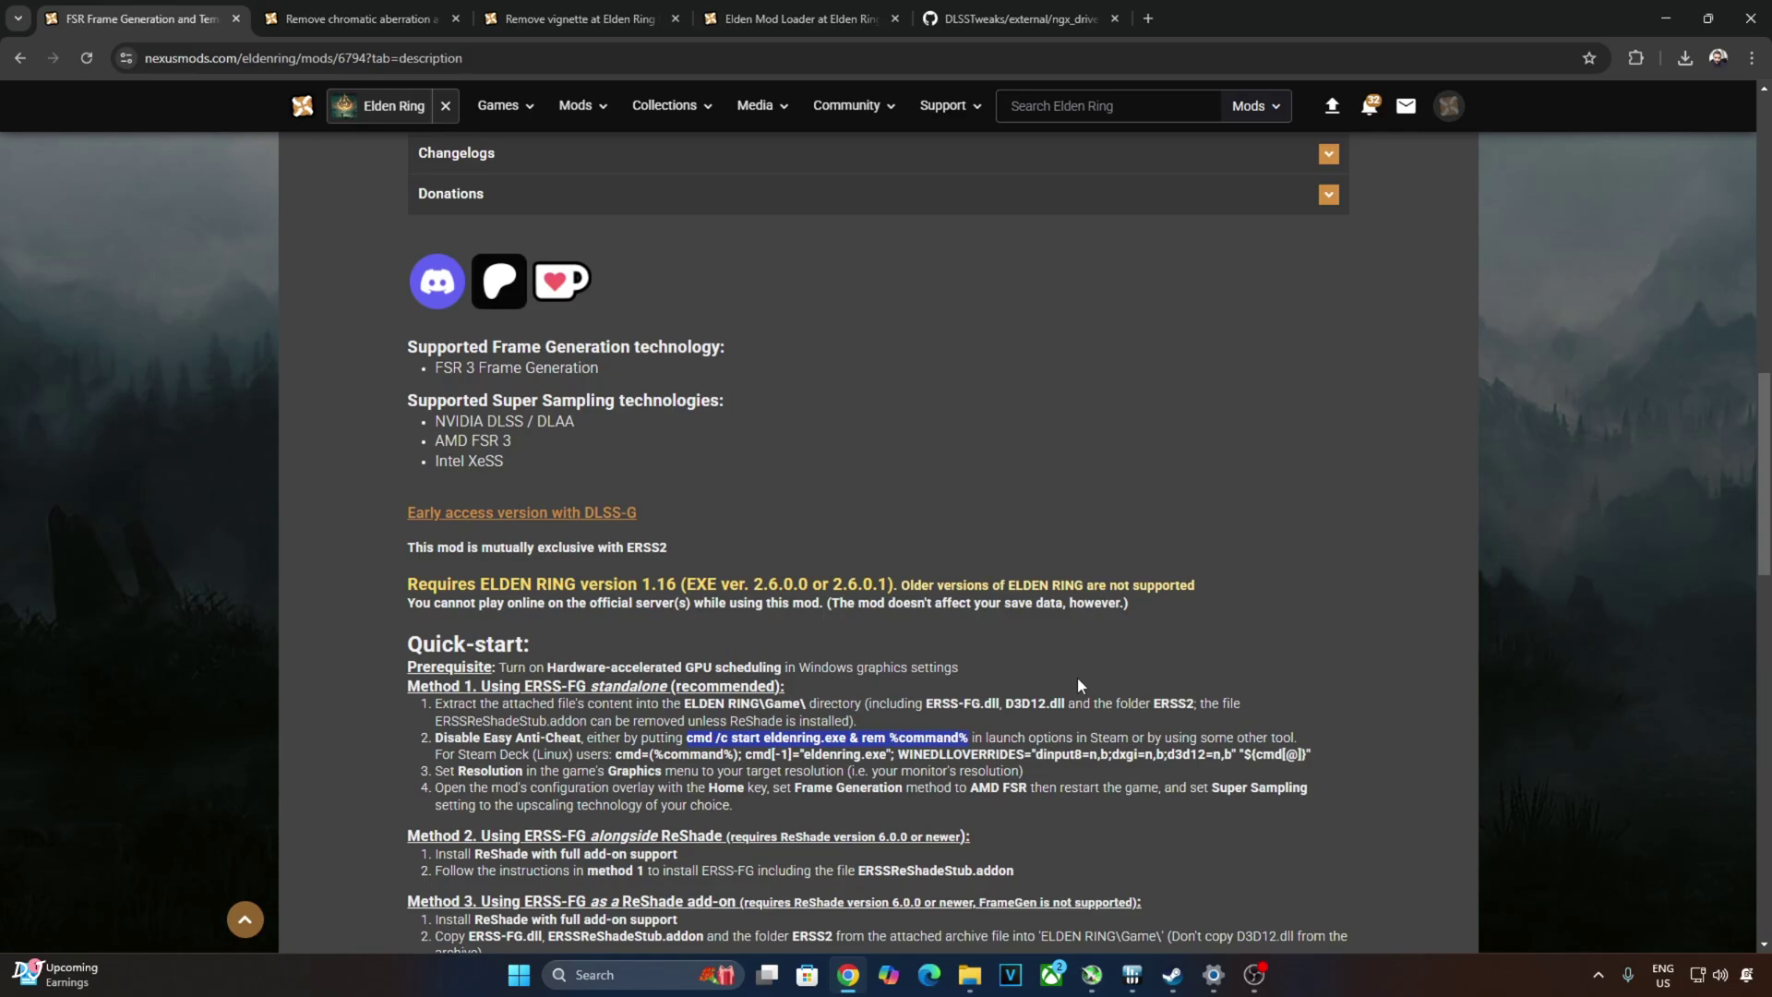
scroll(1078, 684, down, 7)
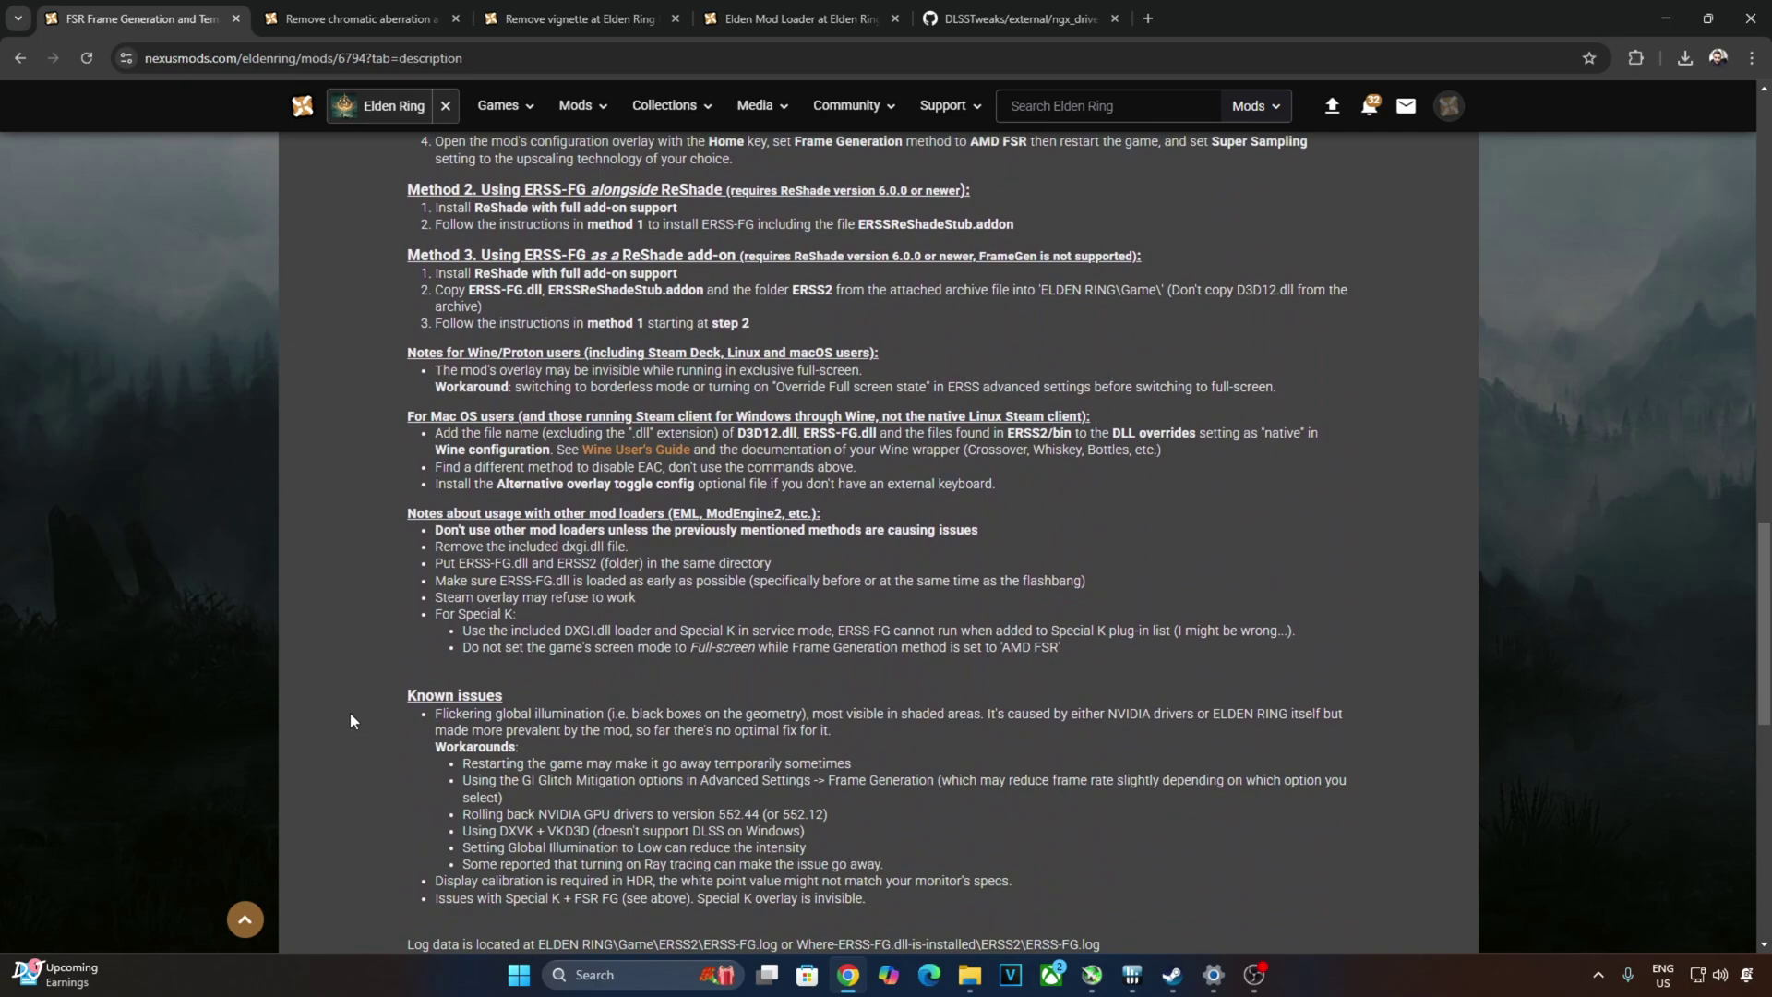
scroll(351, 712, up, 1)
scroll(351, 712, down, 3)
scroll(351, 719, down, 1)
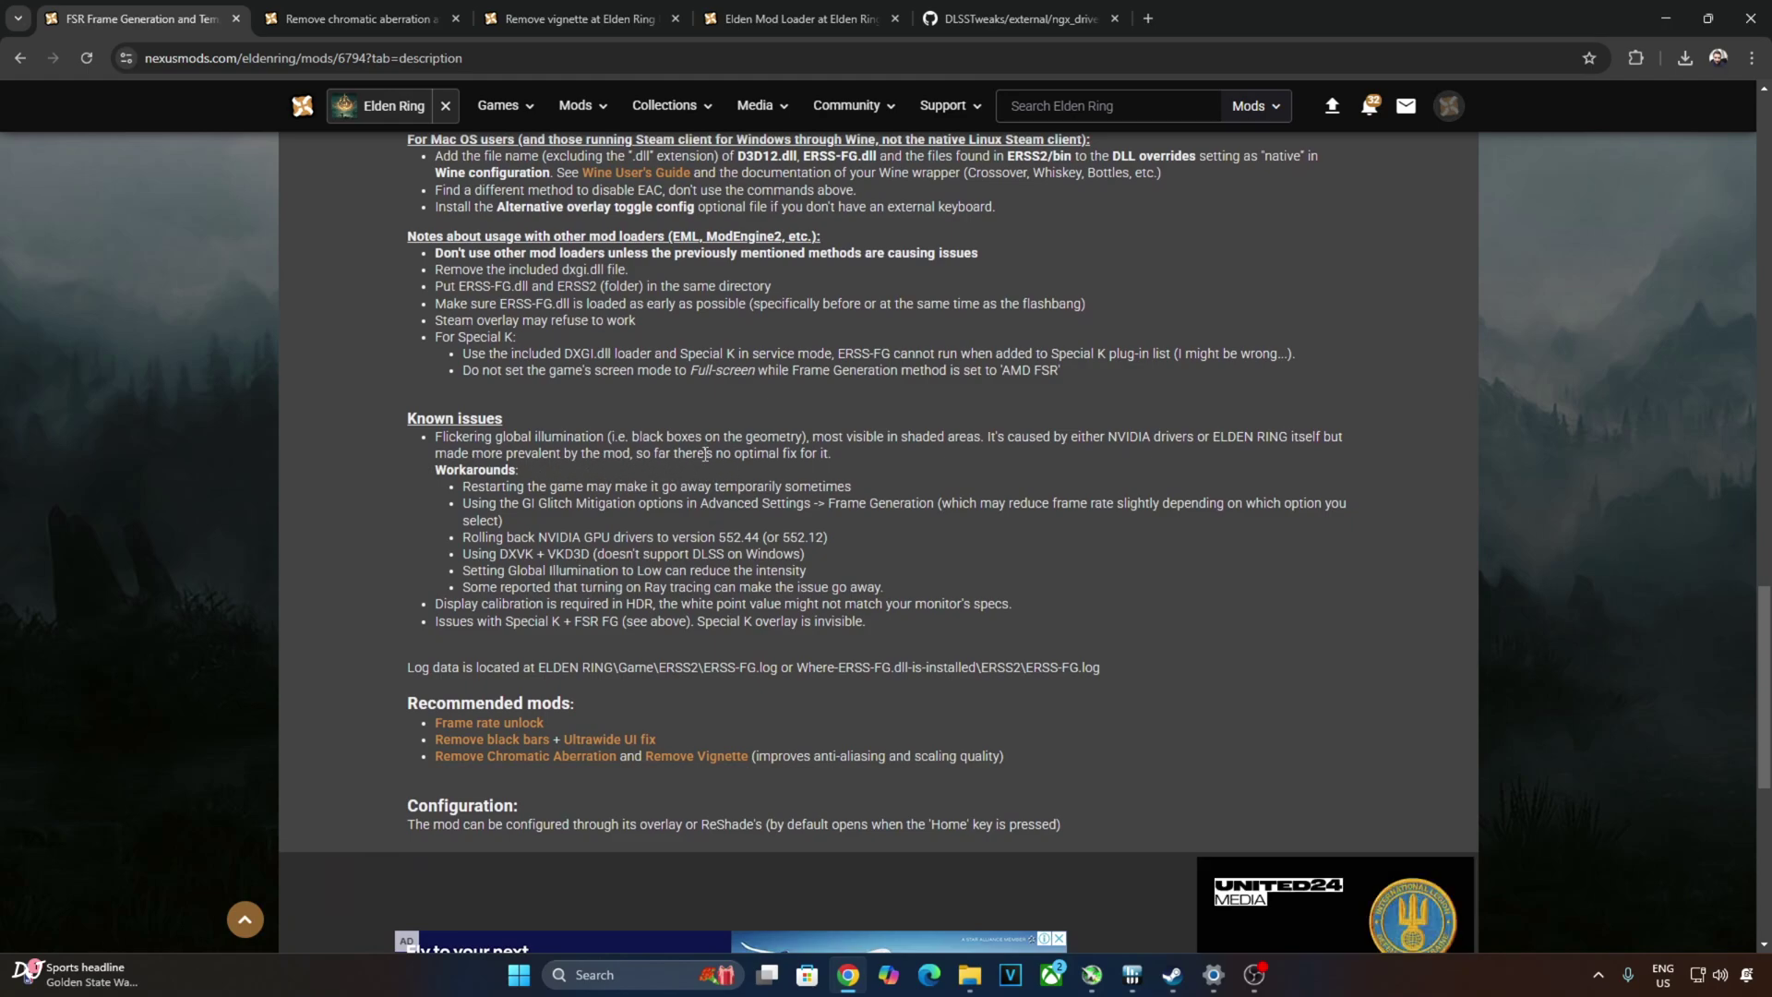
scroll(969, 458, up, 1)
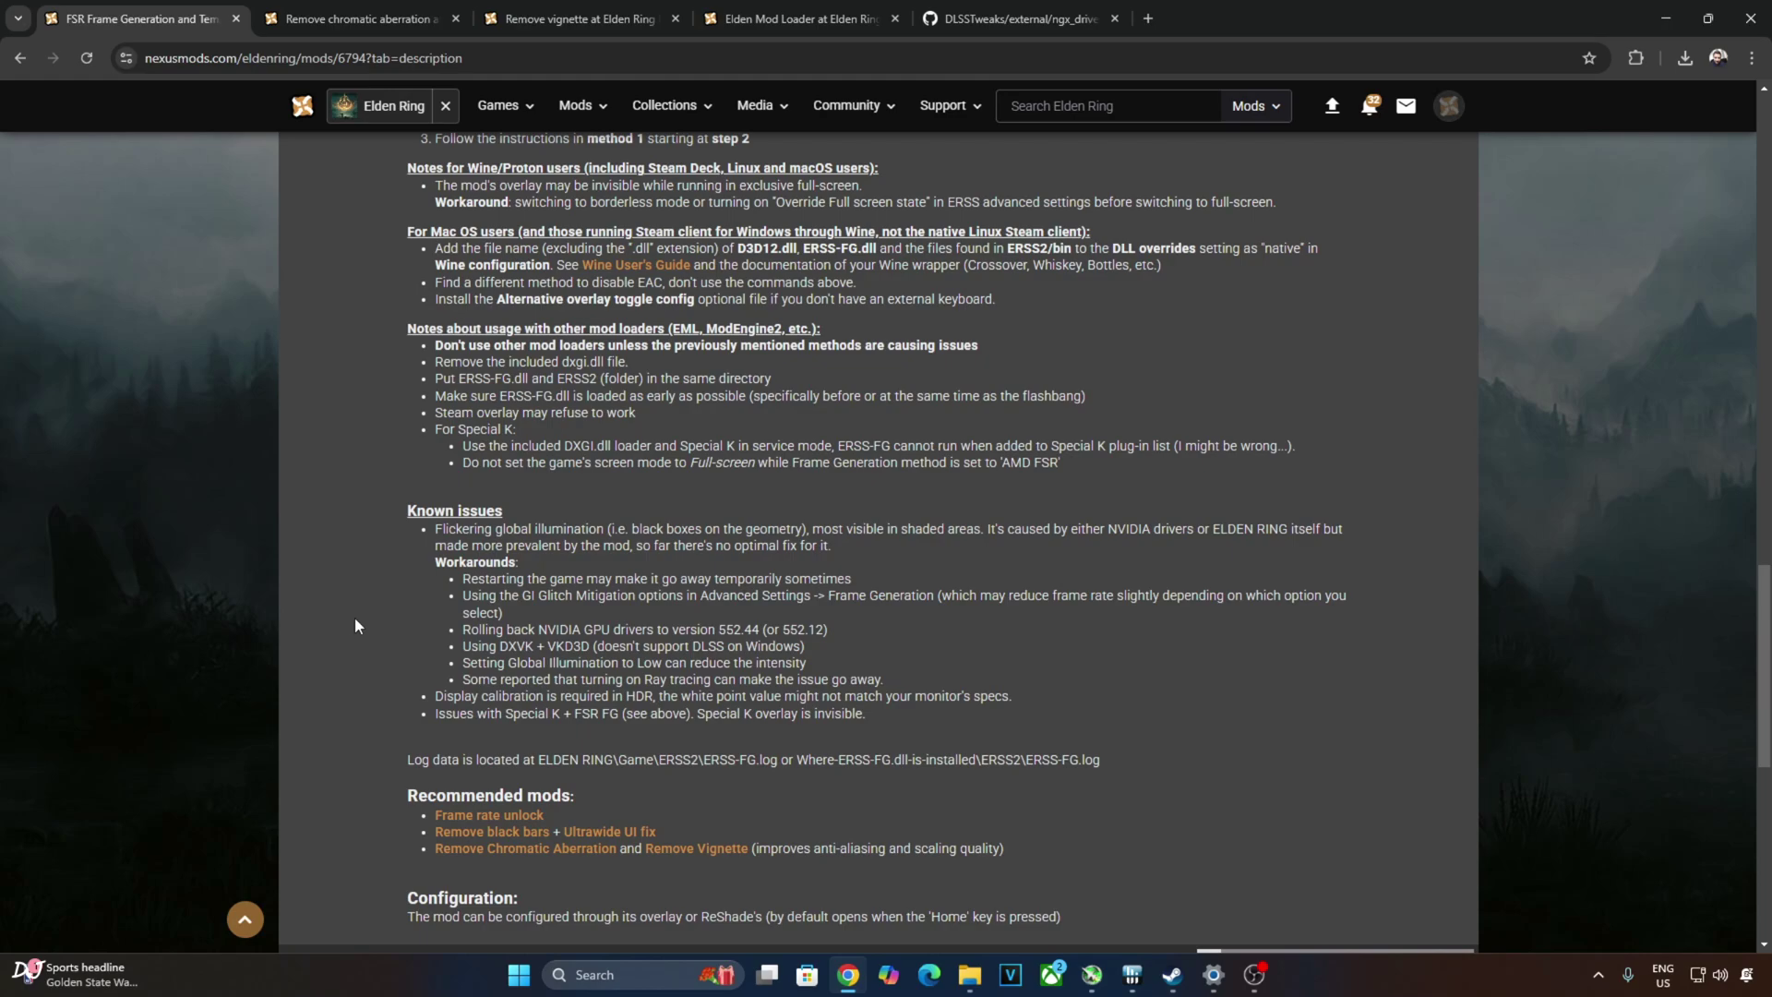
right_click(343, 650)
click(356, 657)
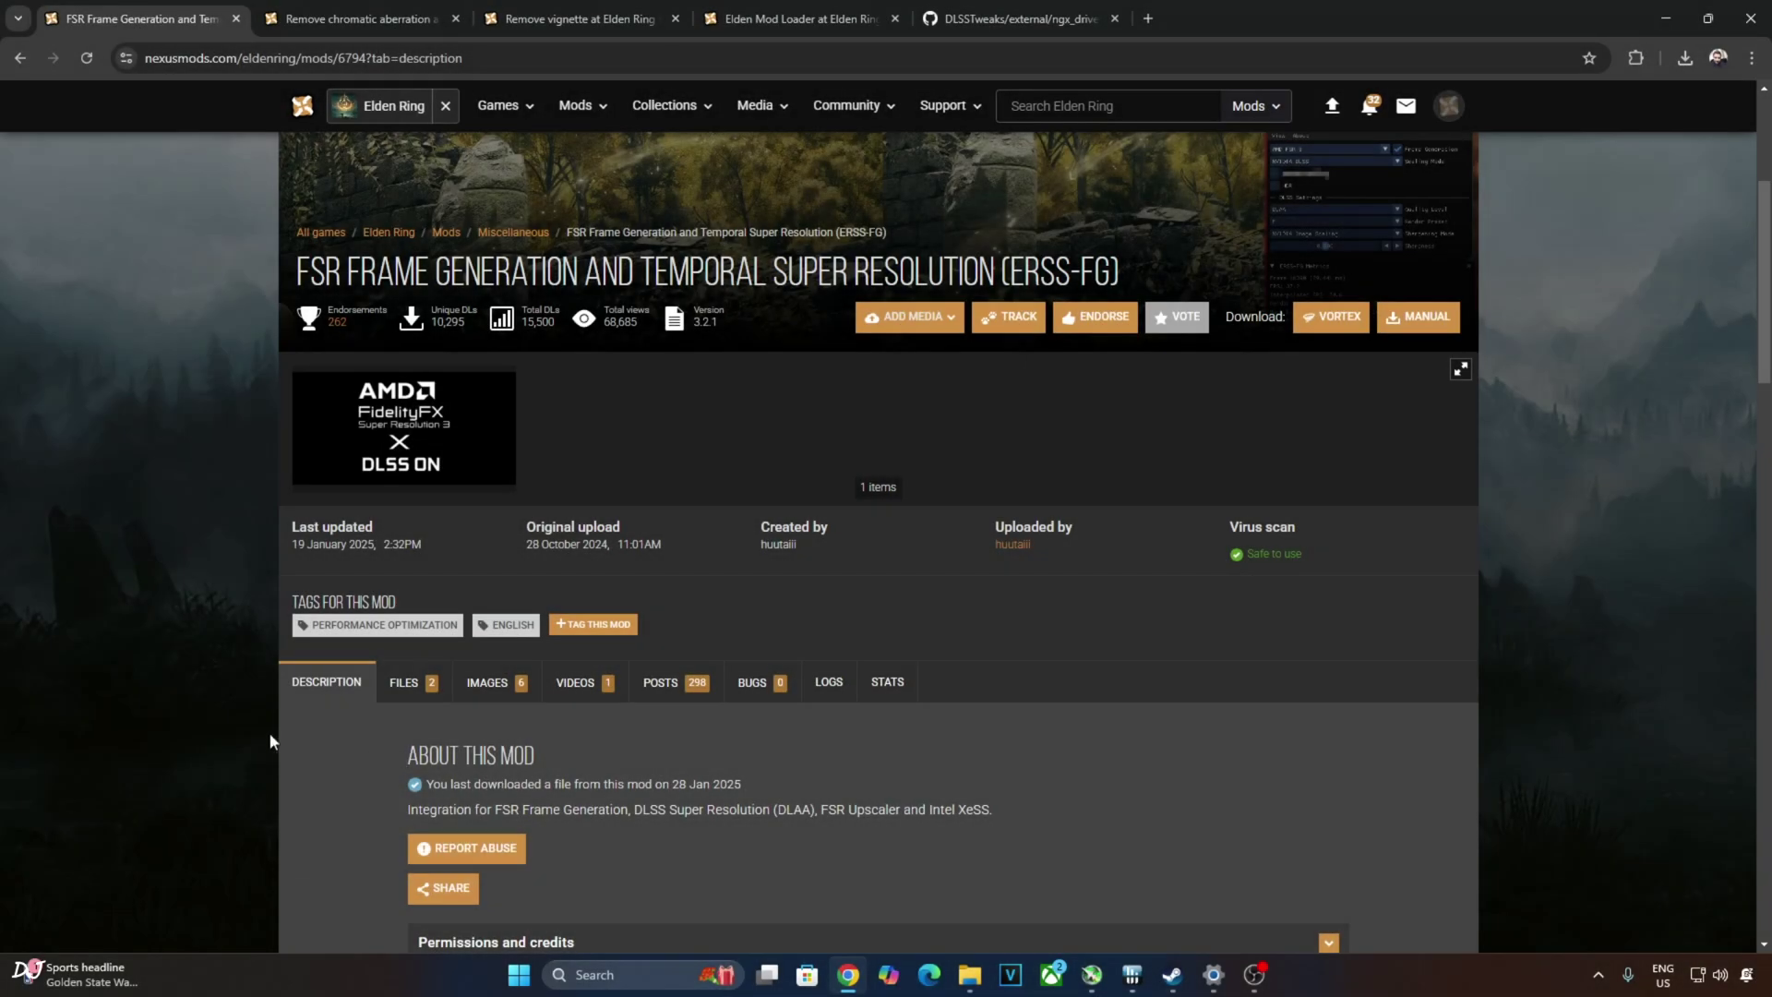
Bring up the manual download options for the ERSS-FG main file, version 3.2.1.
click(426, 699)
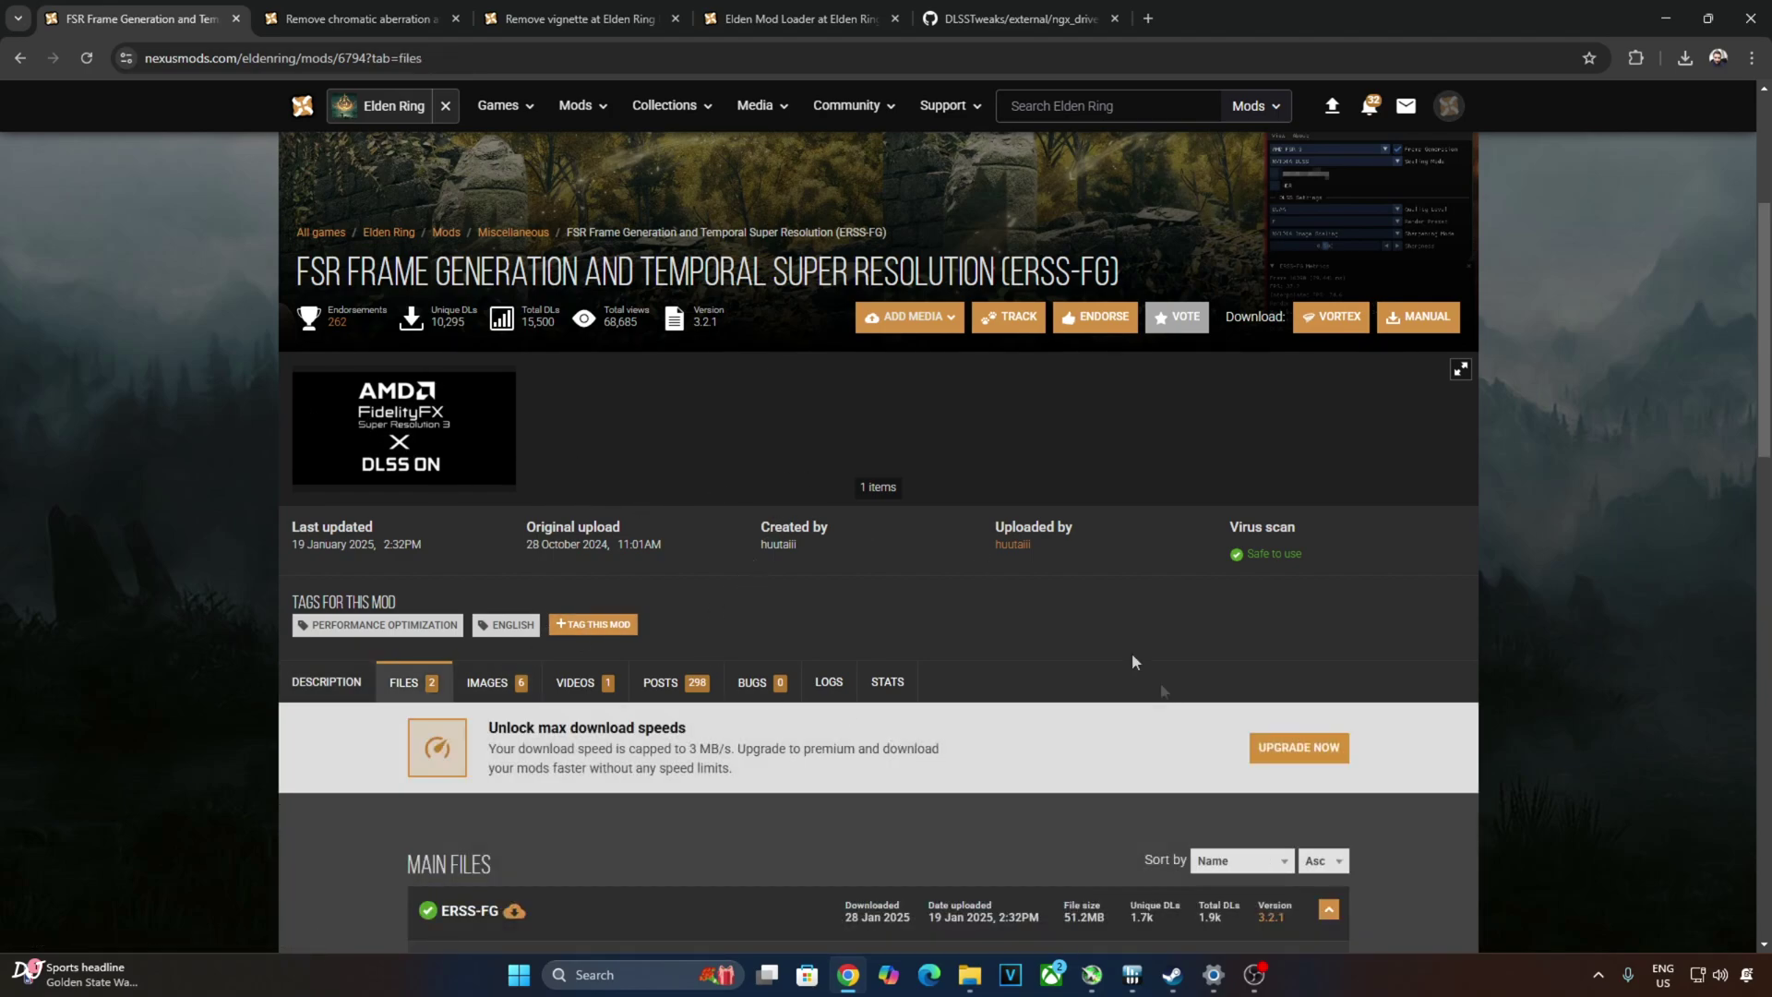
scroll(524, 825, down, 2)
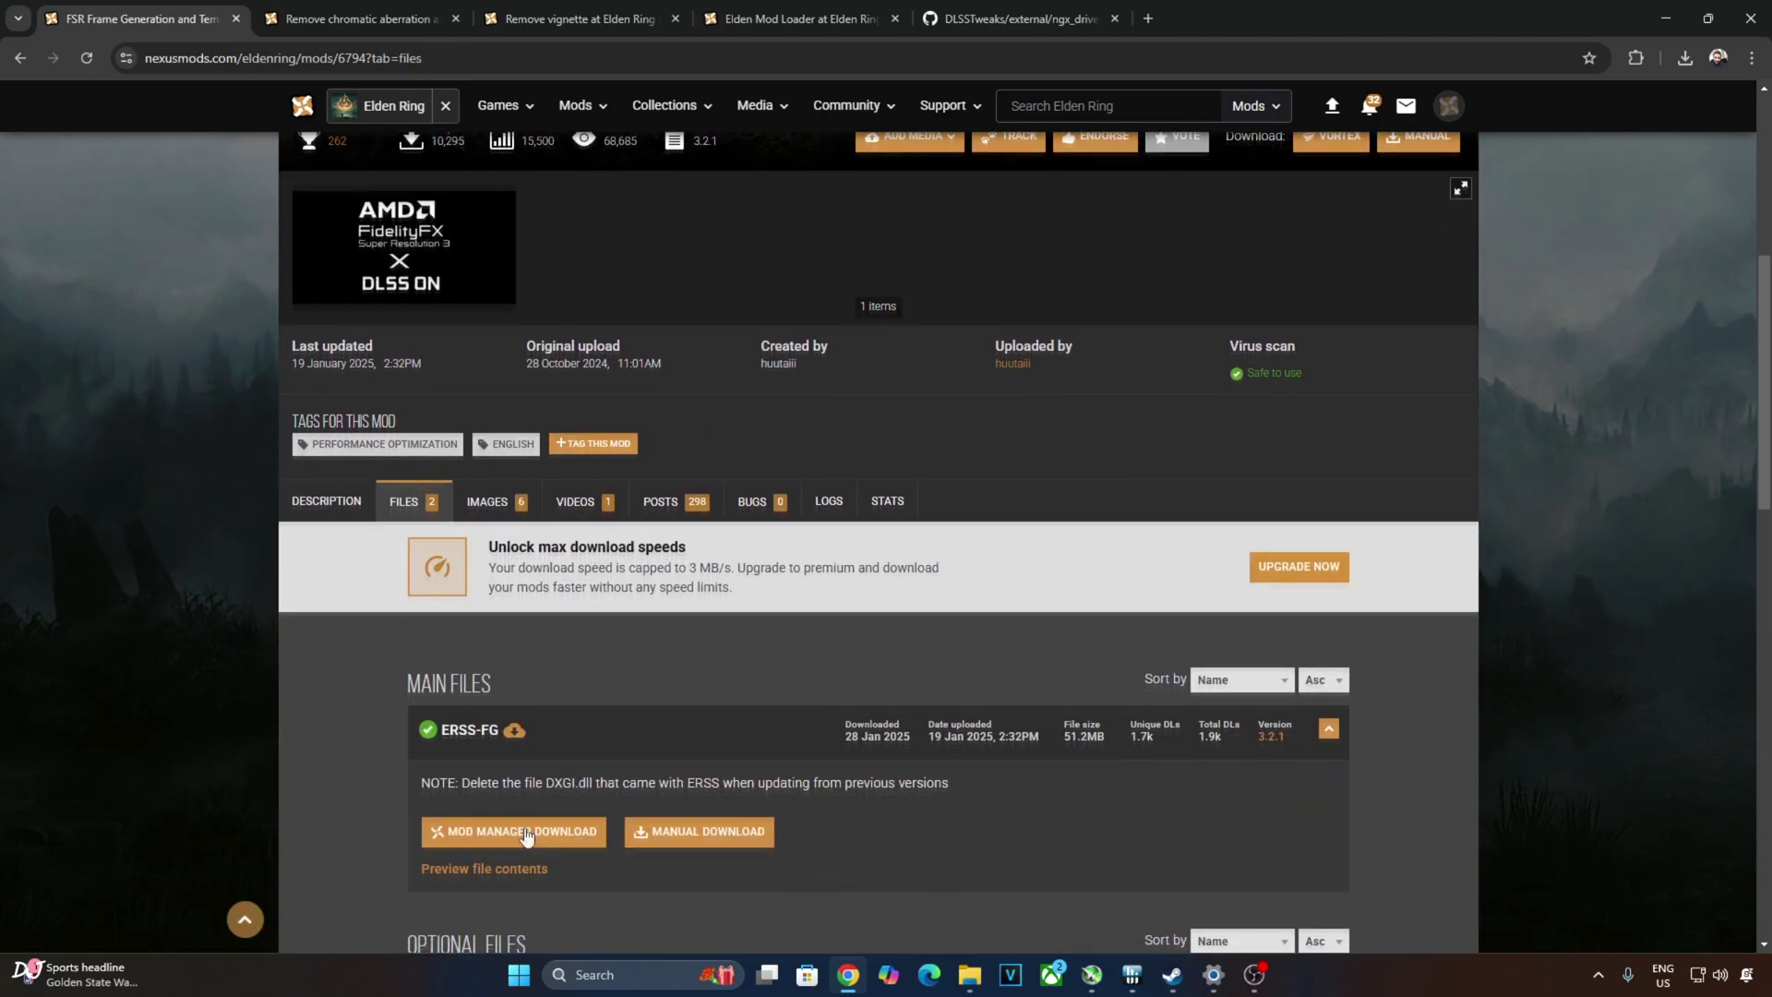
click(701, 838)
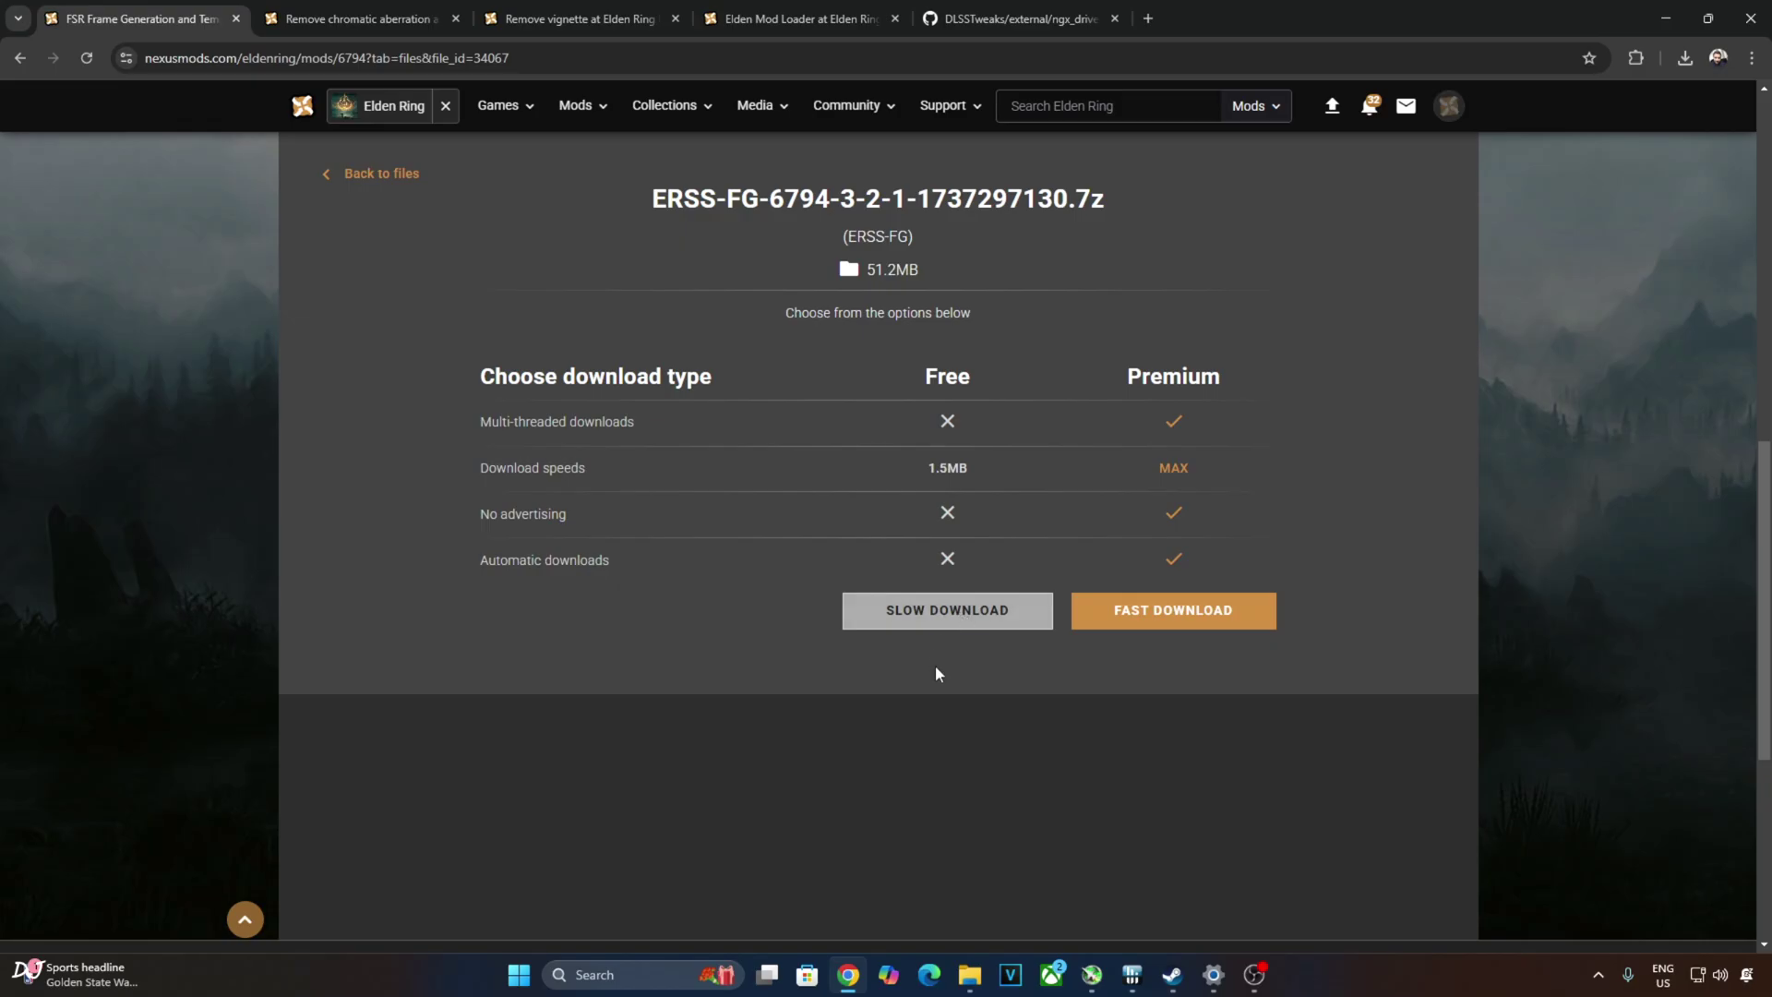
Download the RemoveChromaticAberration main file manually from its mod page, using the slow download option.
key(ctrl+Tab)
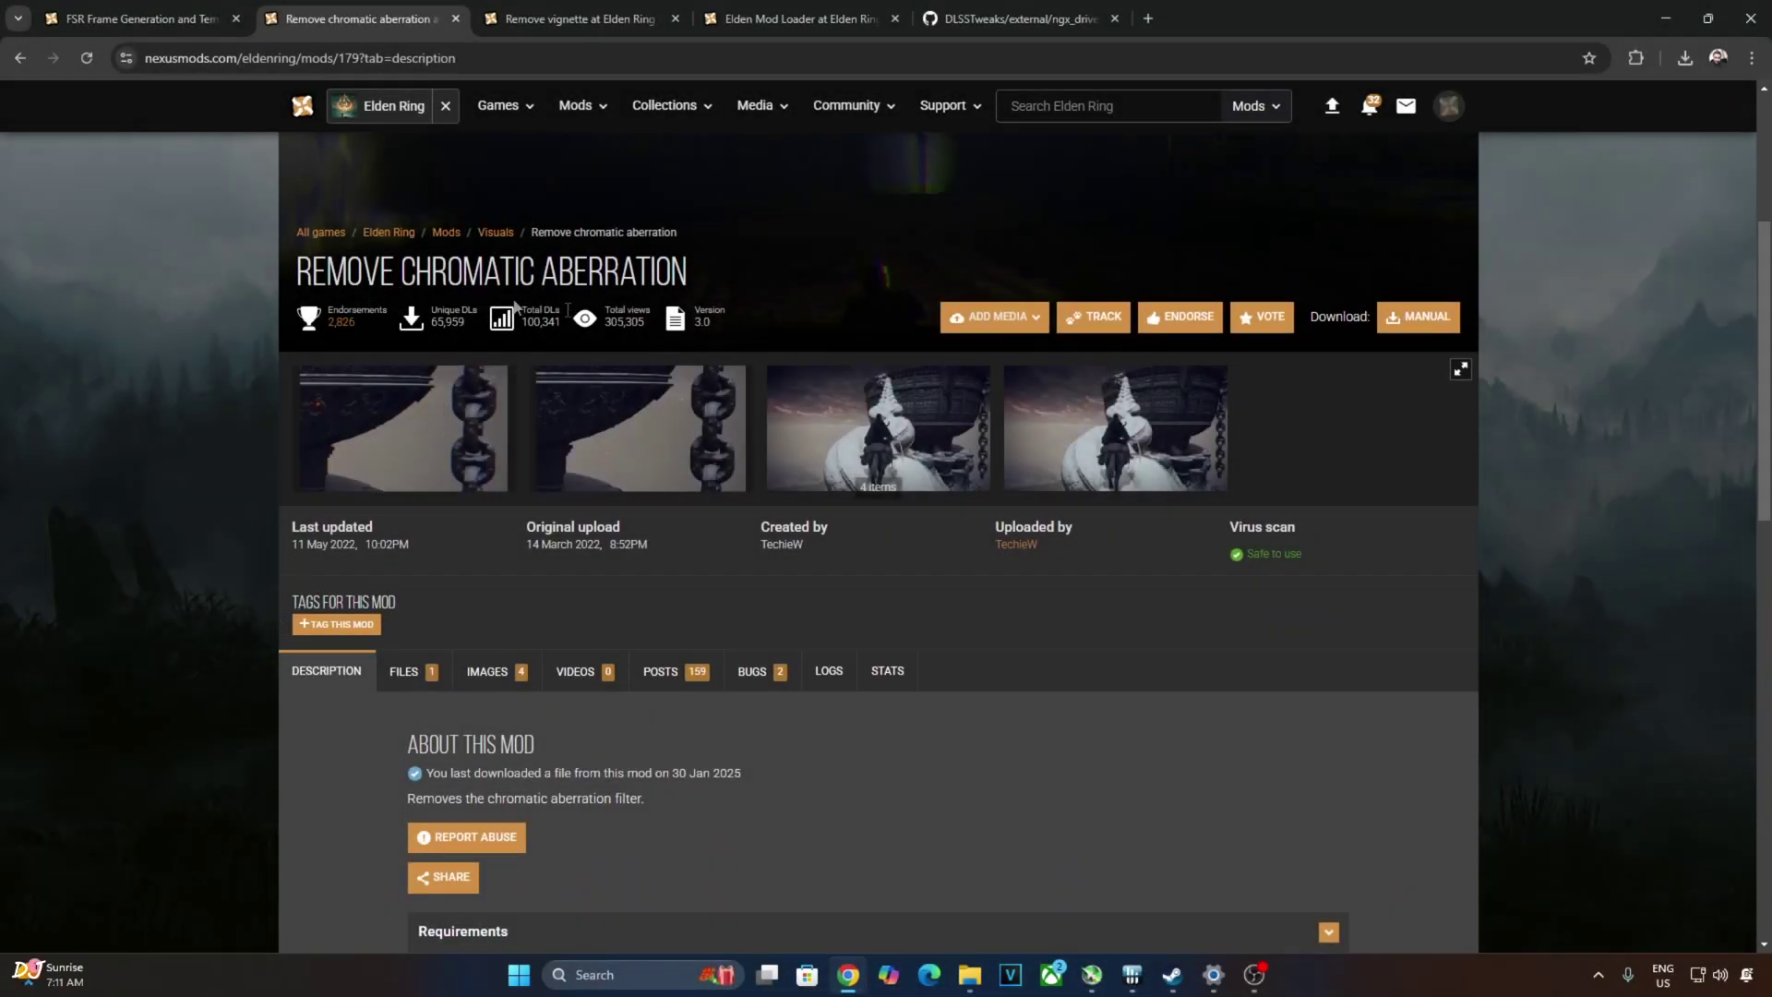
click(417, 683)
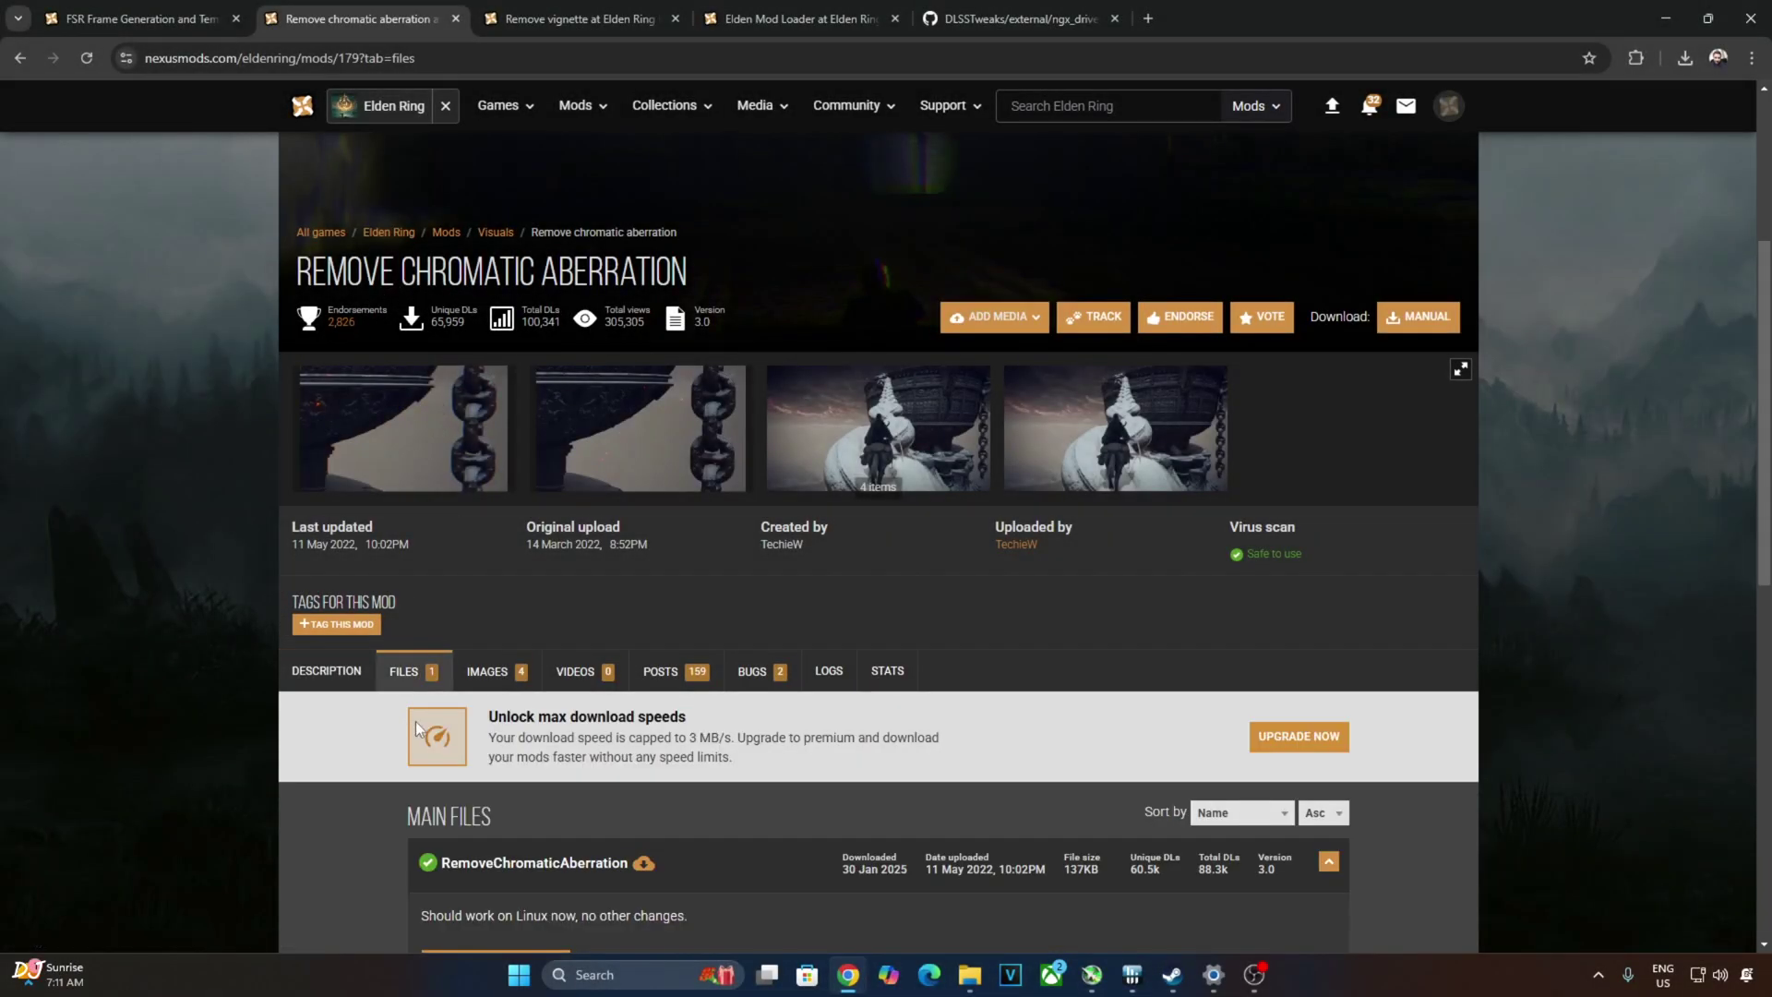
scroll(646, 720, down, 2)
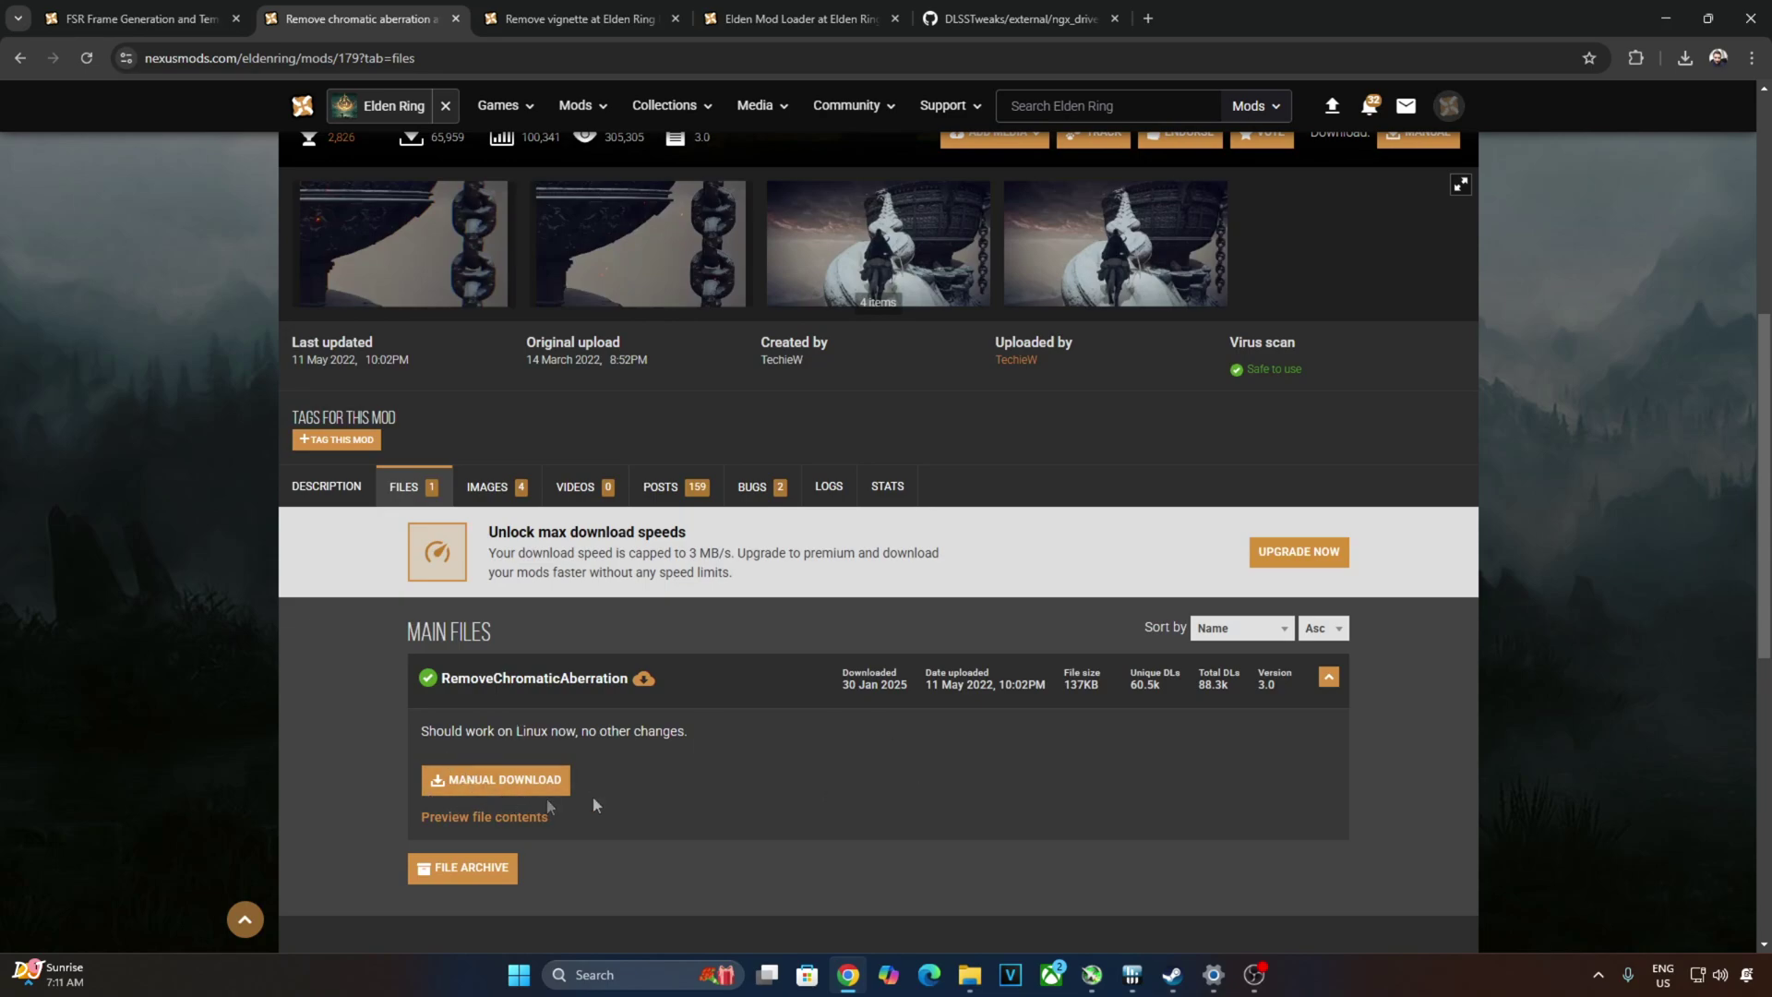
click(510, 781)
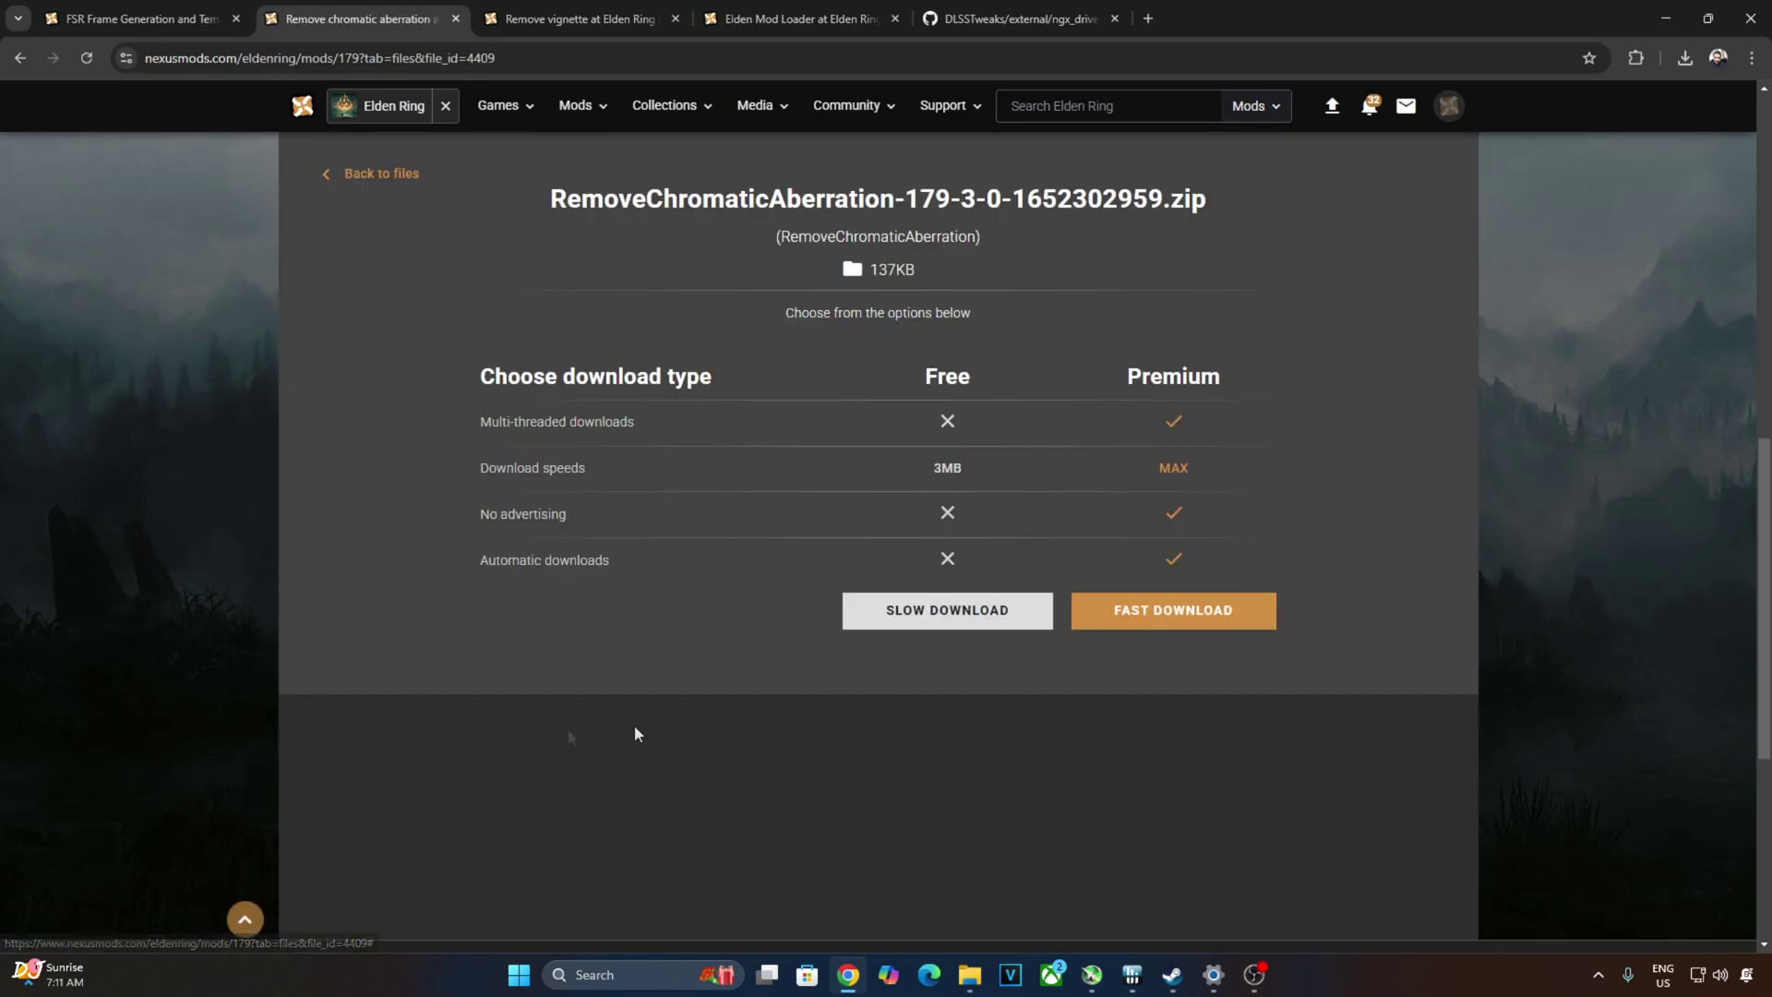
click(925, 619)
Bring up the manual download options for the RemoveVignette main file on the Remove vignette mod page.
key(ctrl+Tab)
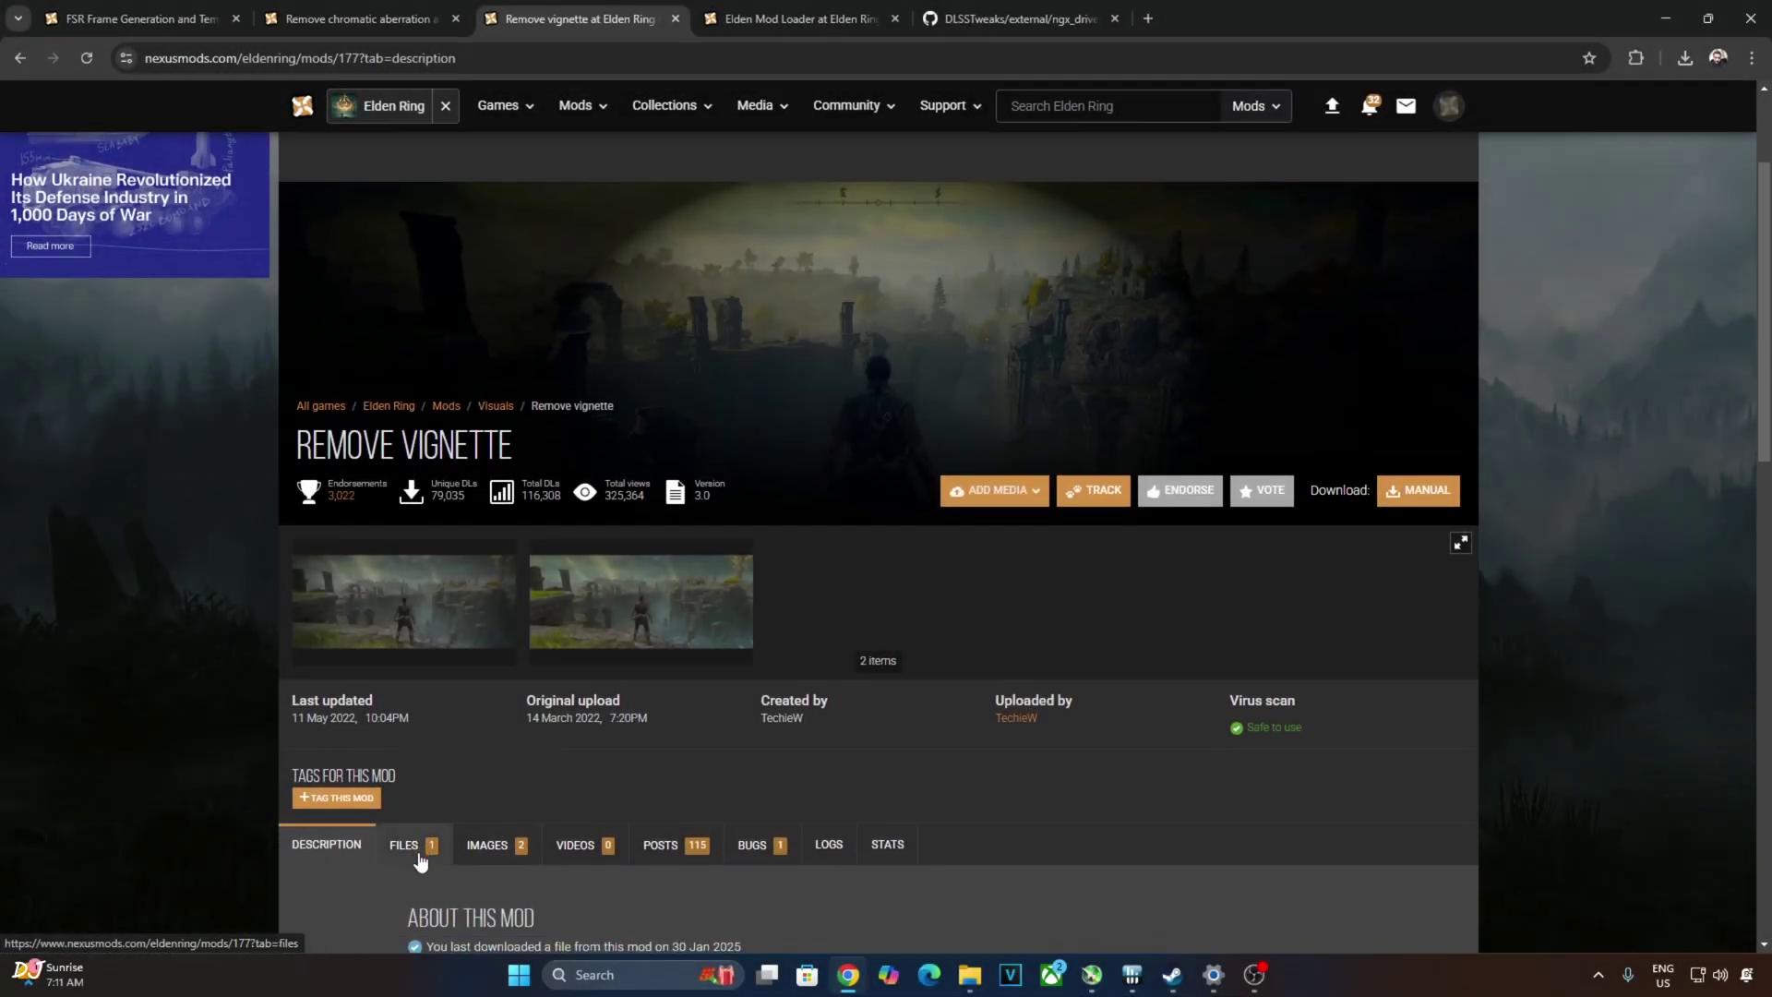
click(413, 847)
scroll(517, 780, down, 2)
scroll(523, 801, down, 2)
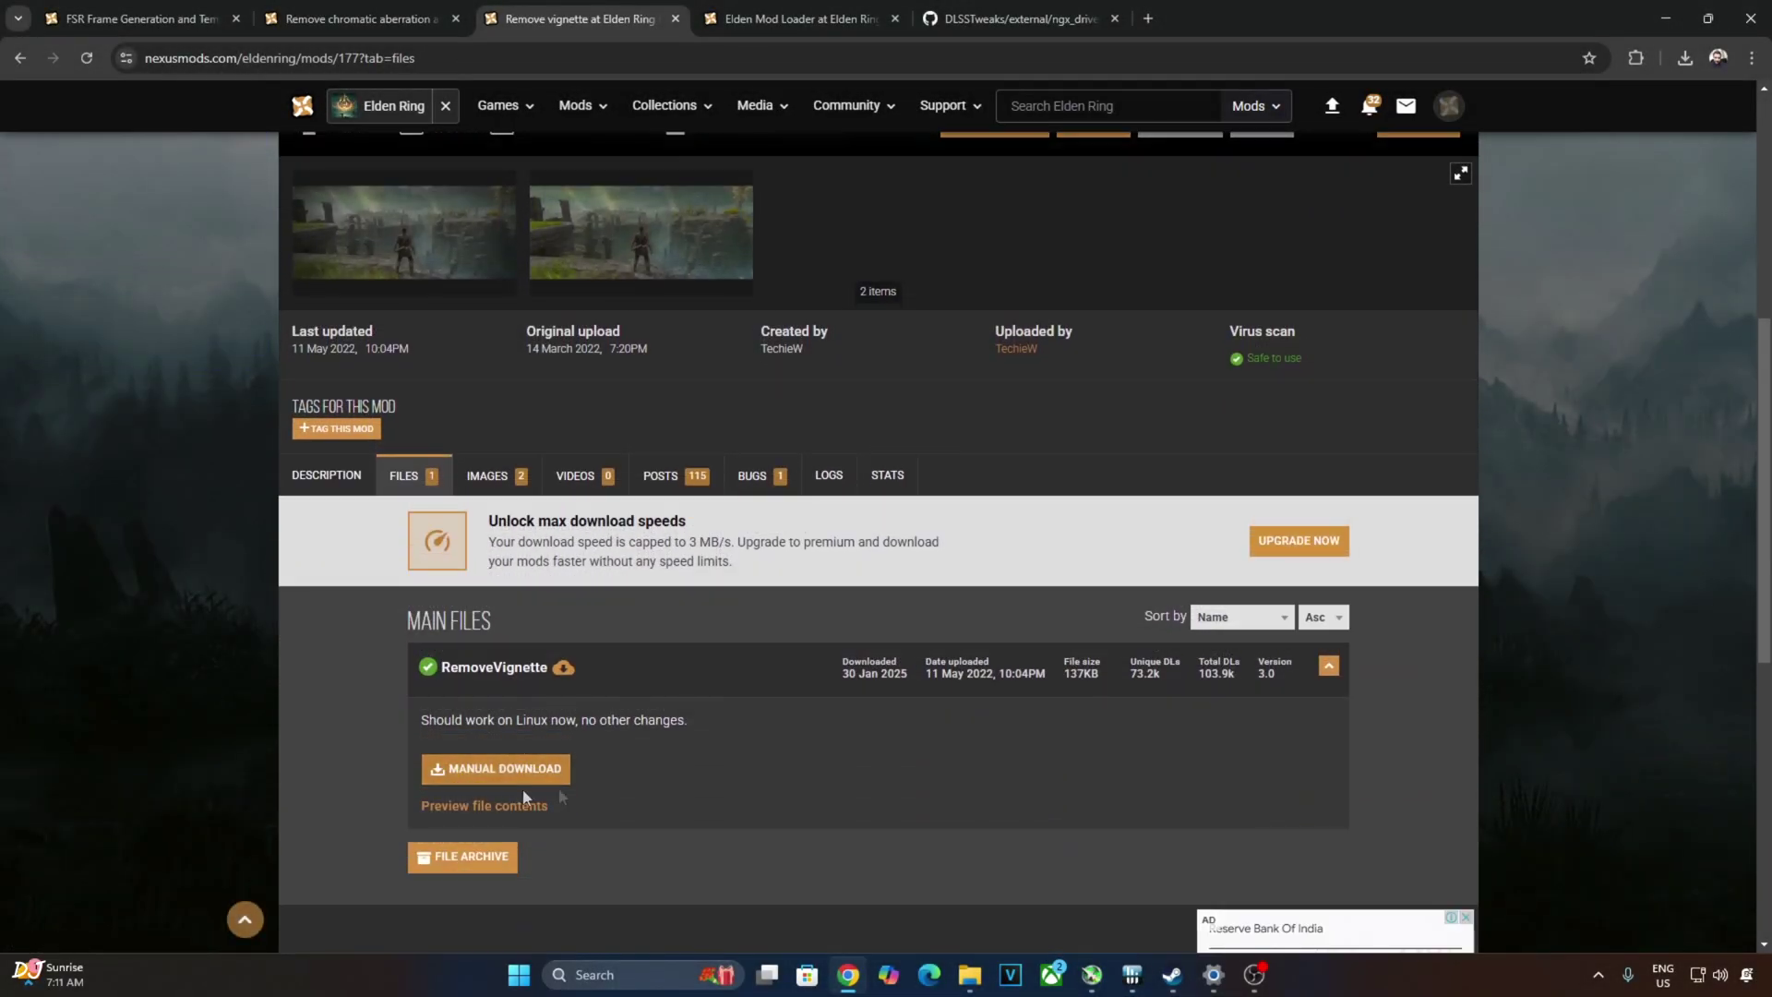
click(507, 775)
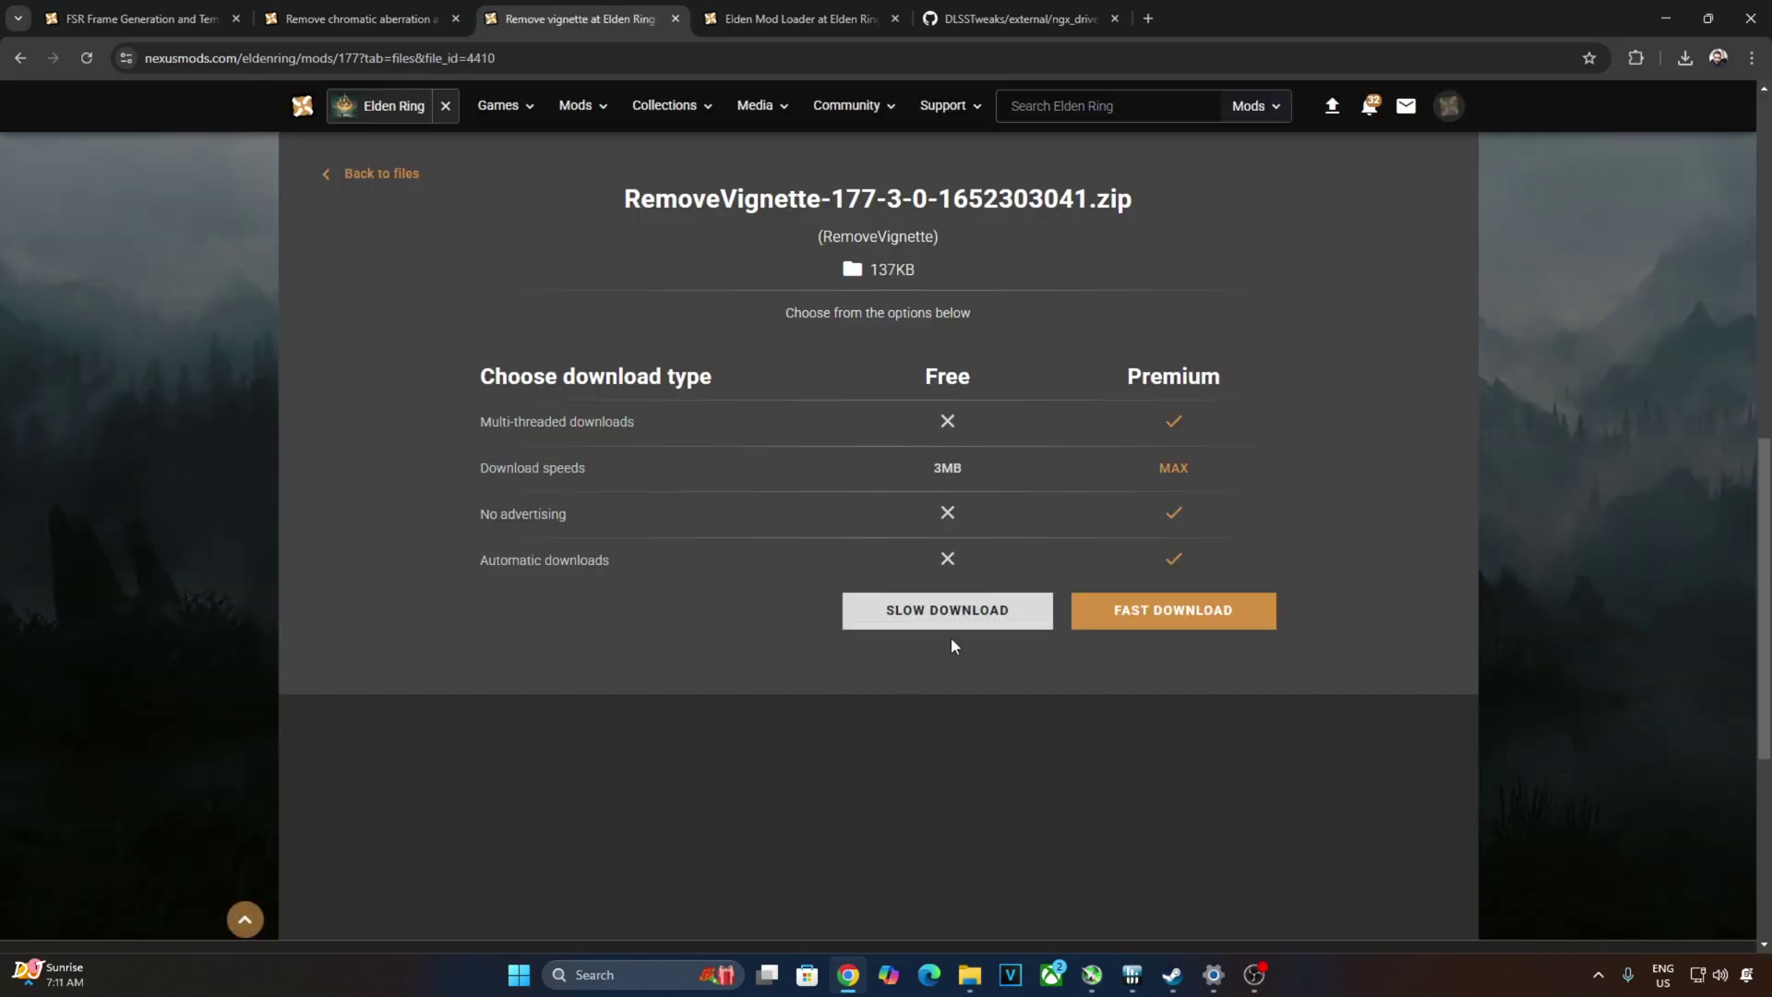
Request the manual download of the EldenModLoader 3.2 main file on the Elden Mod Loader page.
key(ctrl+Tab)
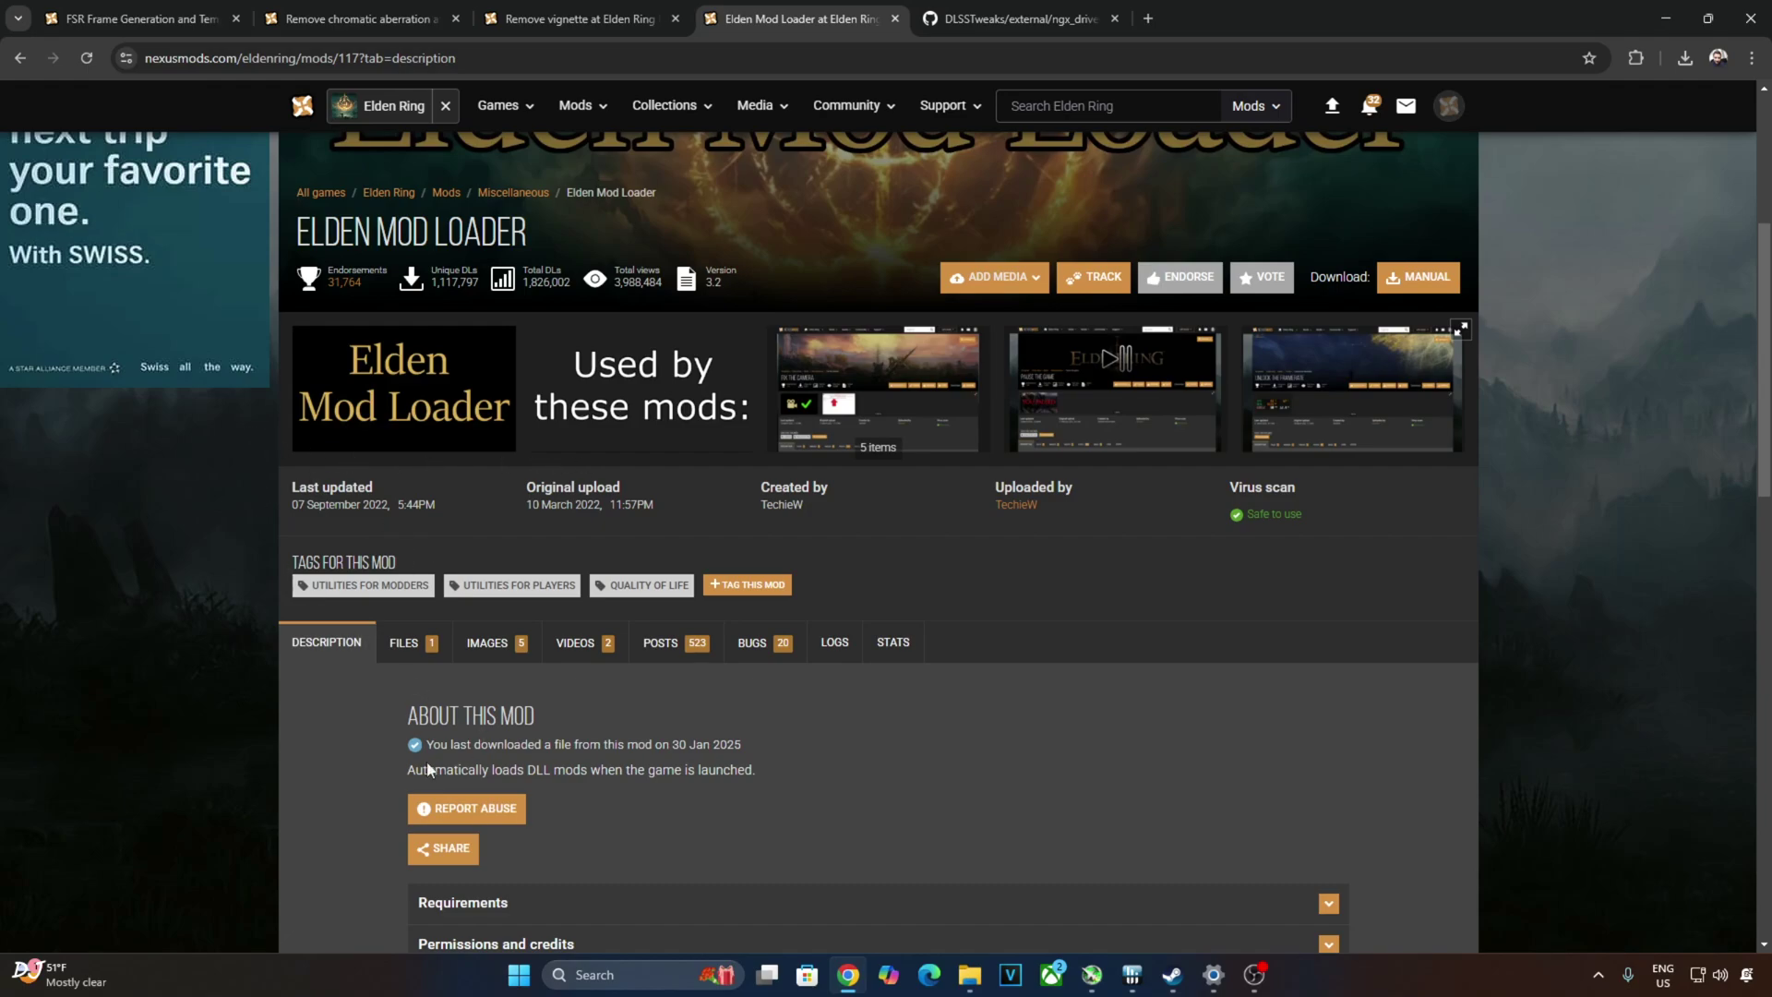
click(419, 647)
scroll(495, 724, down, 3)
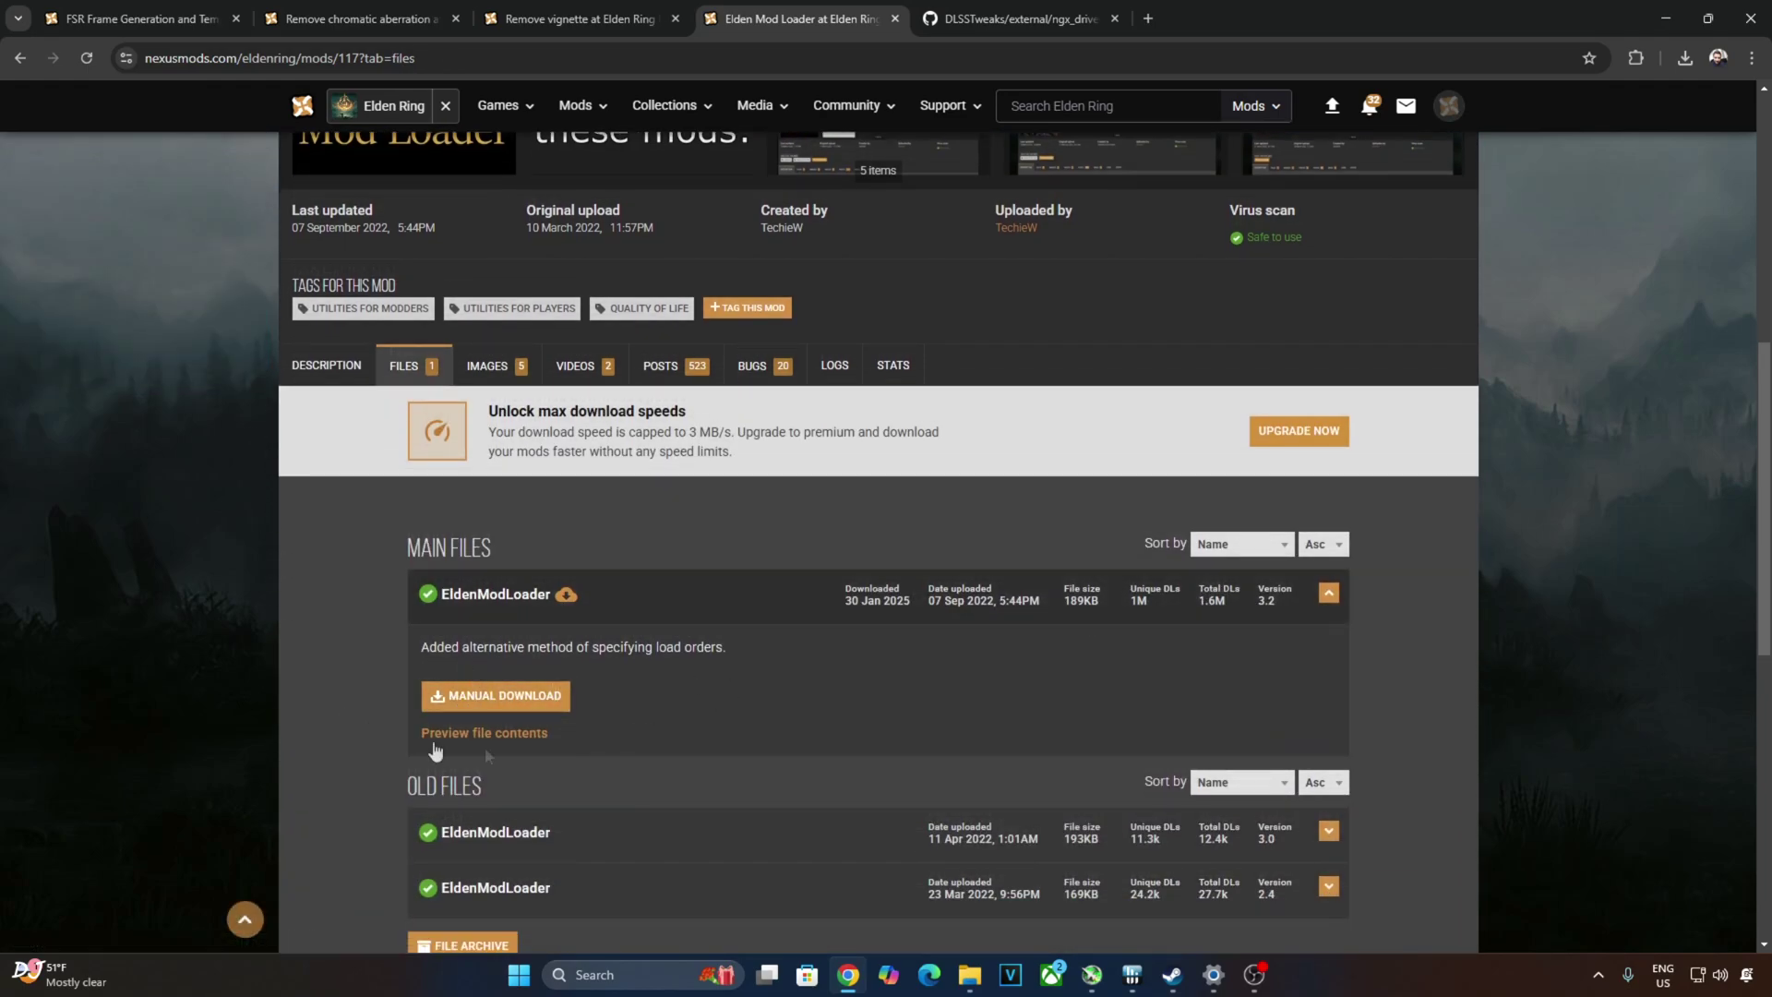
click(462, 696)
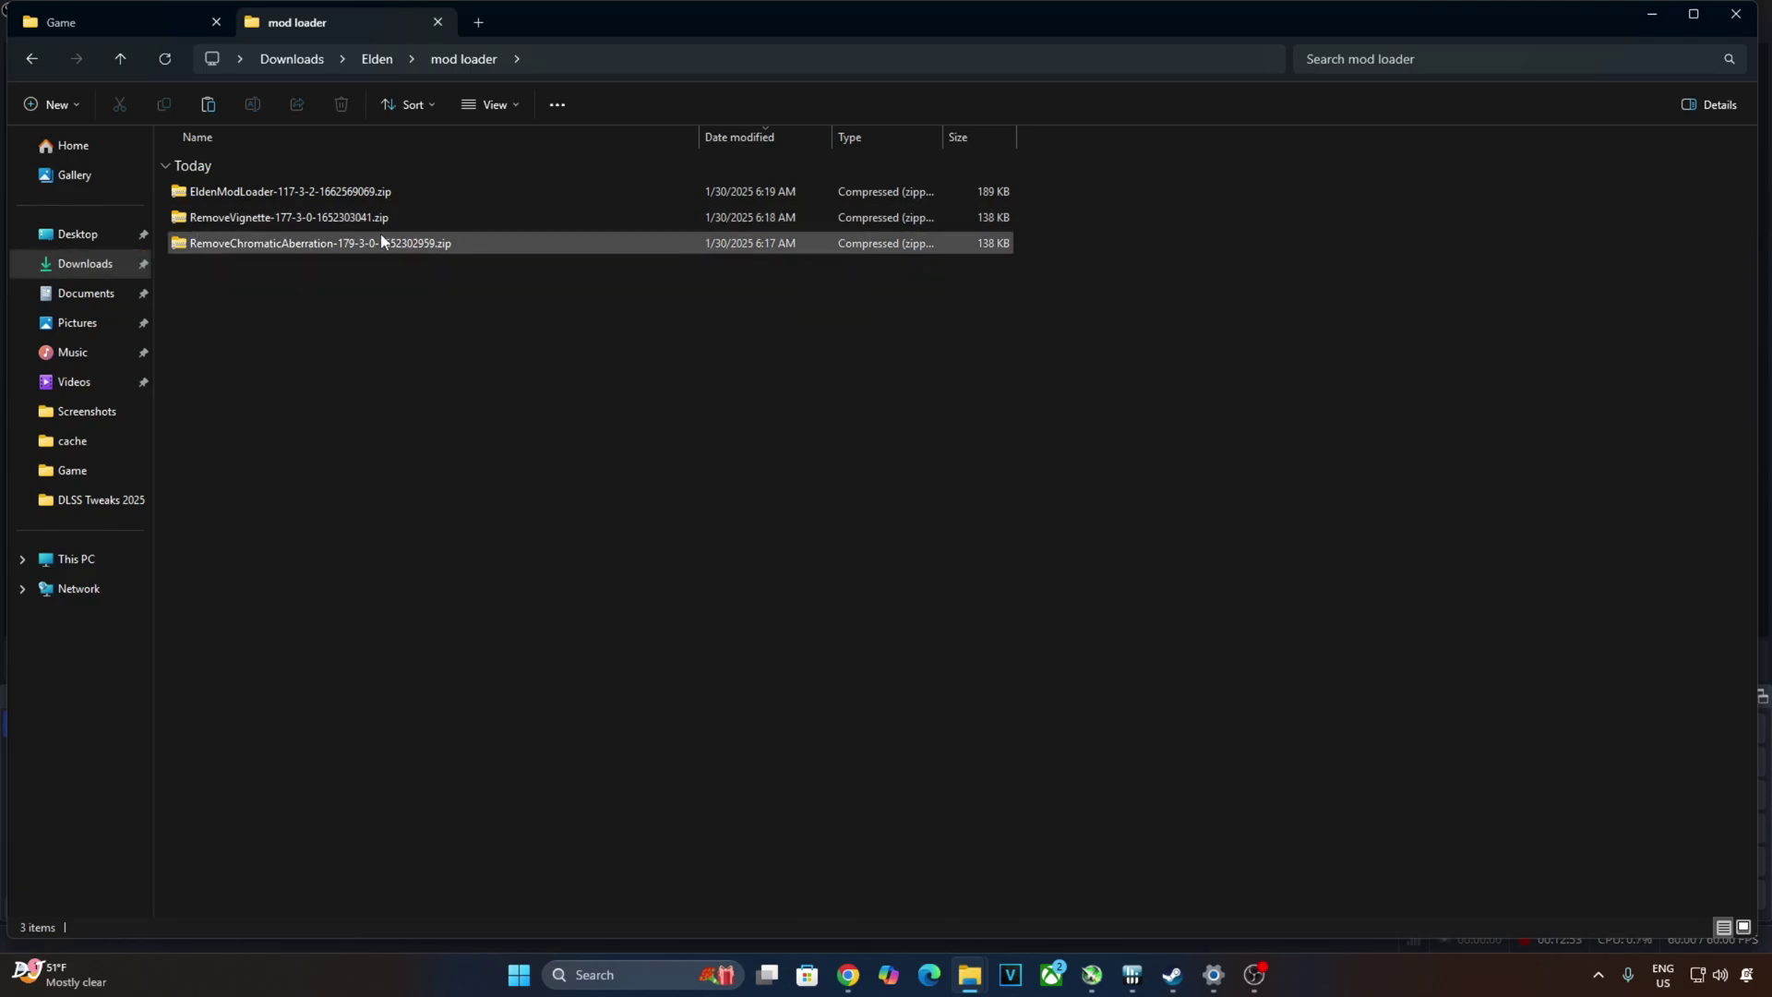
Copy the mods folder, dinput8.dll and mod_loader_config.ini from the EldenModLoader zip archive in the mod loader folder.
double_click(275, 193)
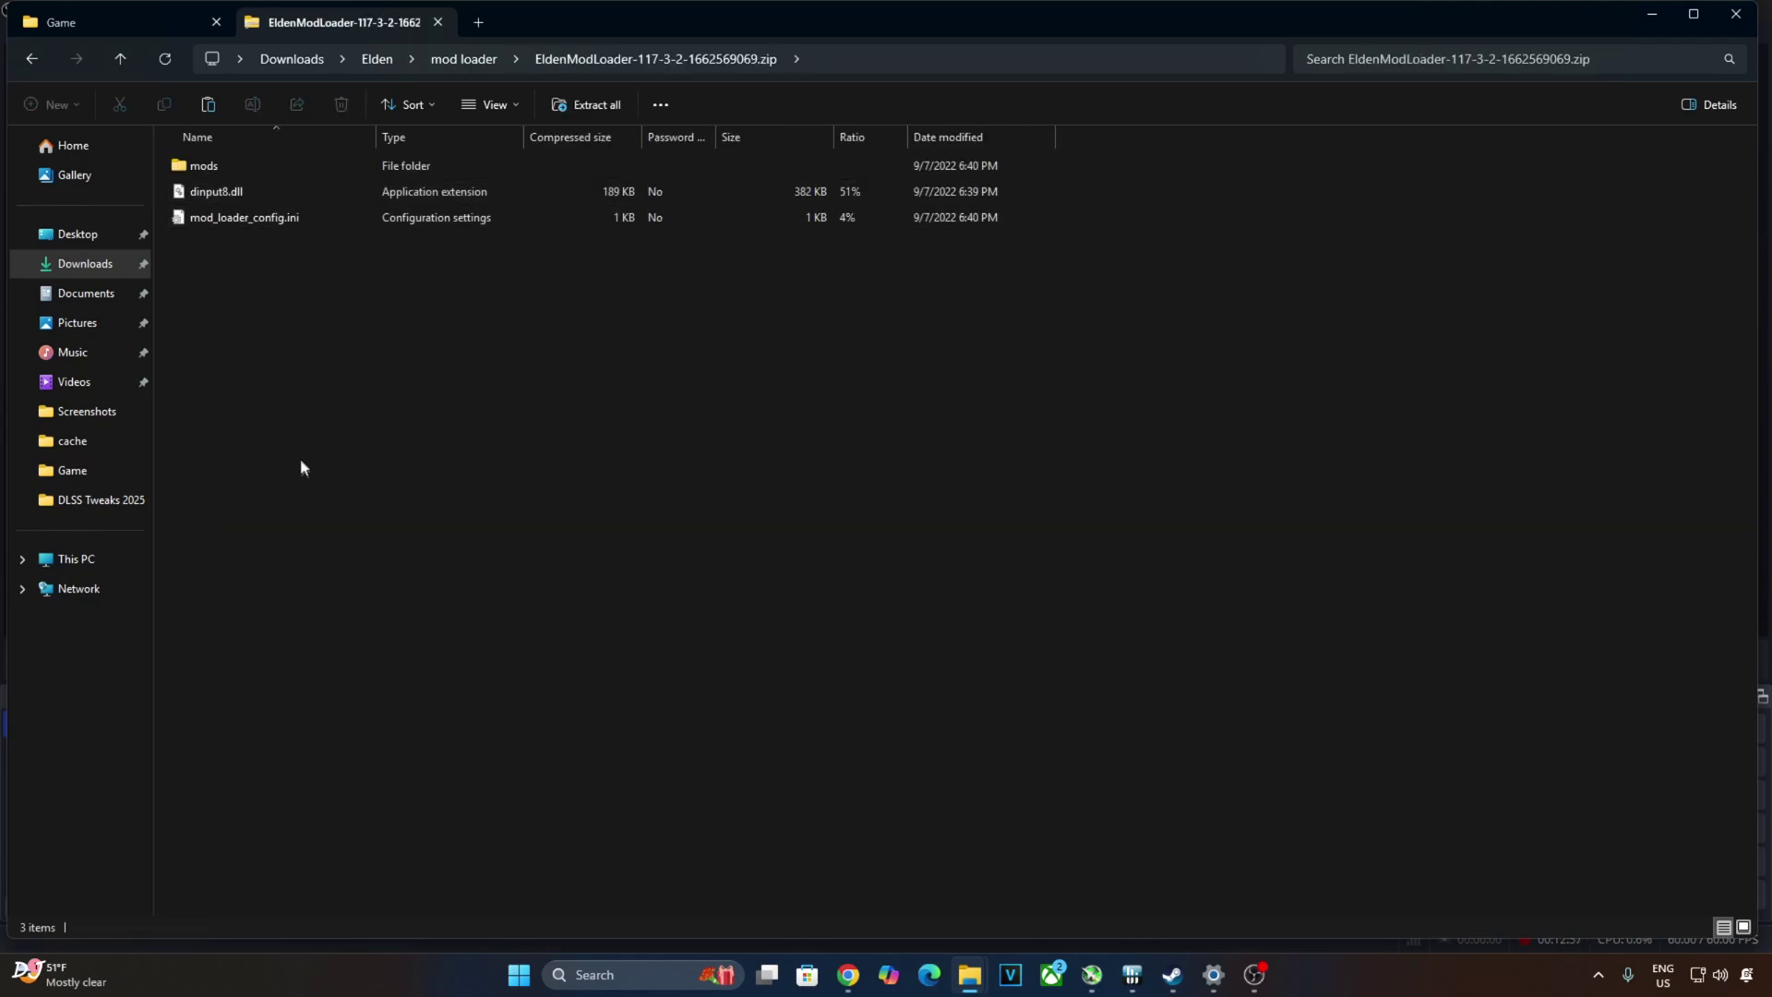
drag(263, 332, 214, 162)
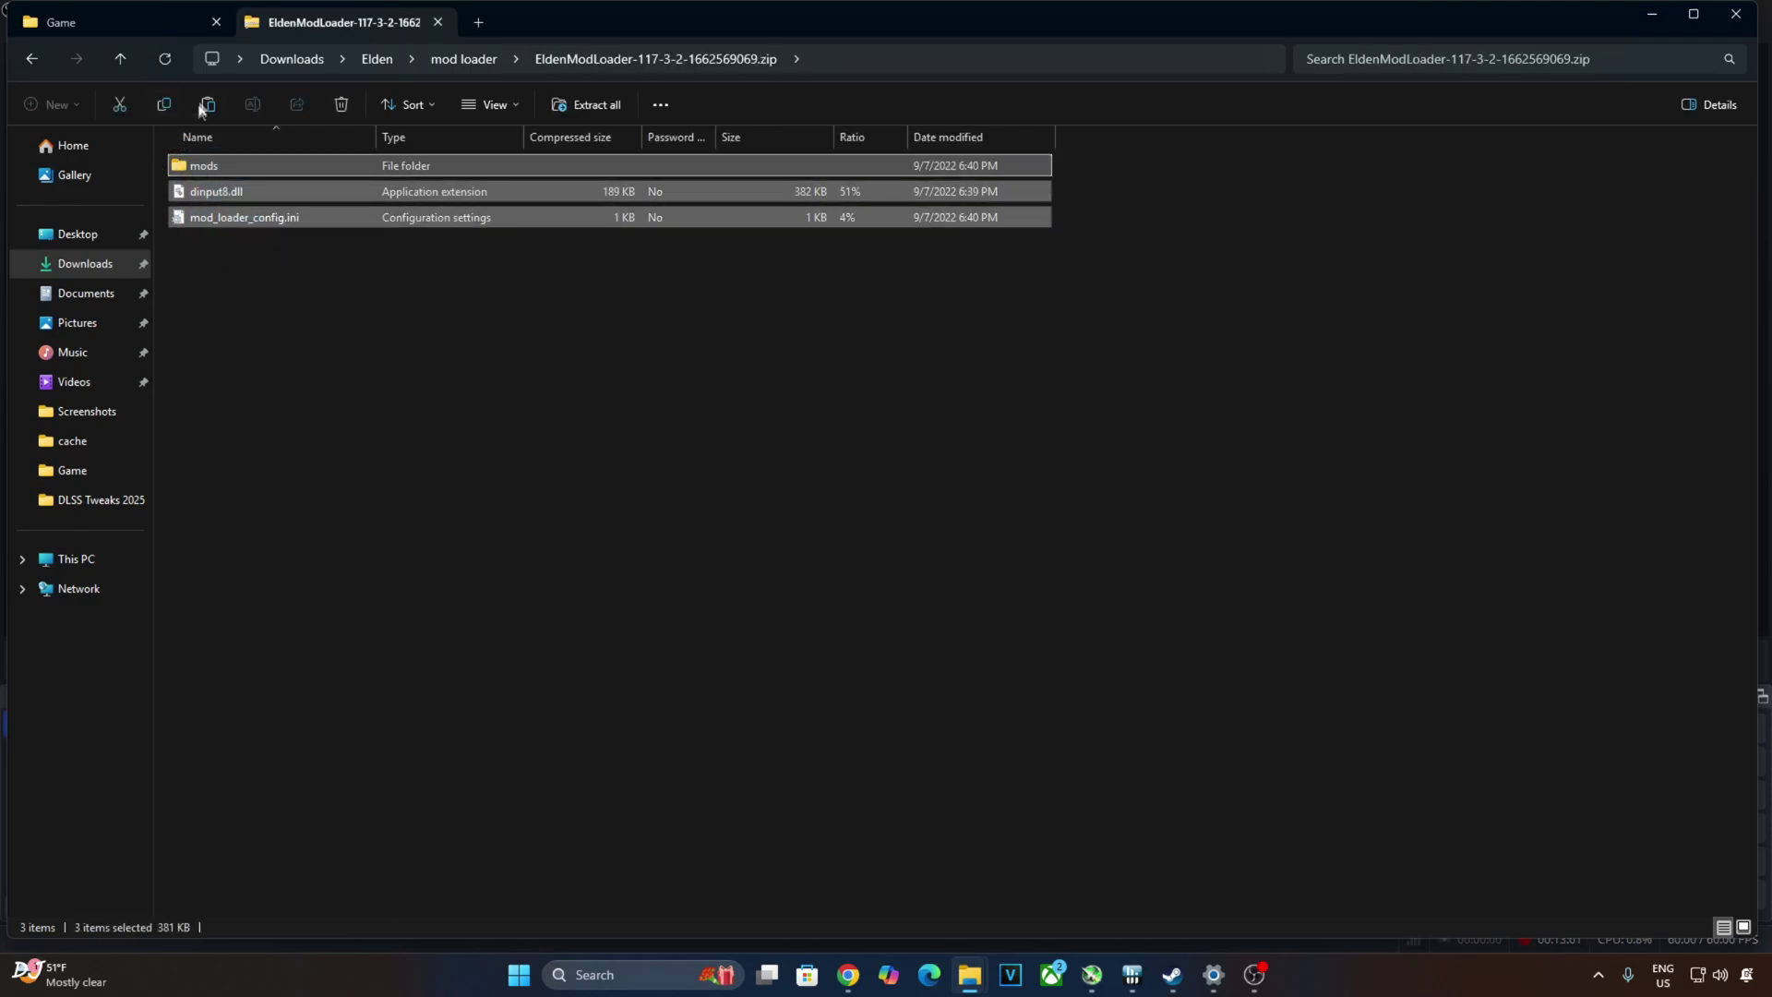
right_click(215, 219)
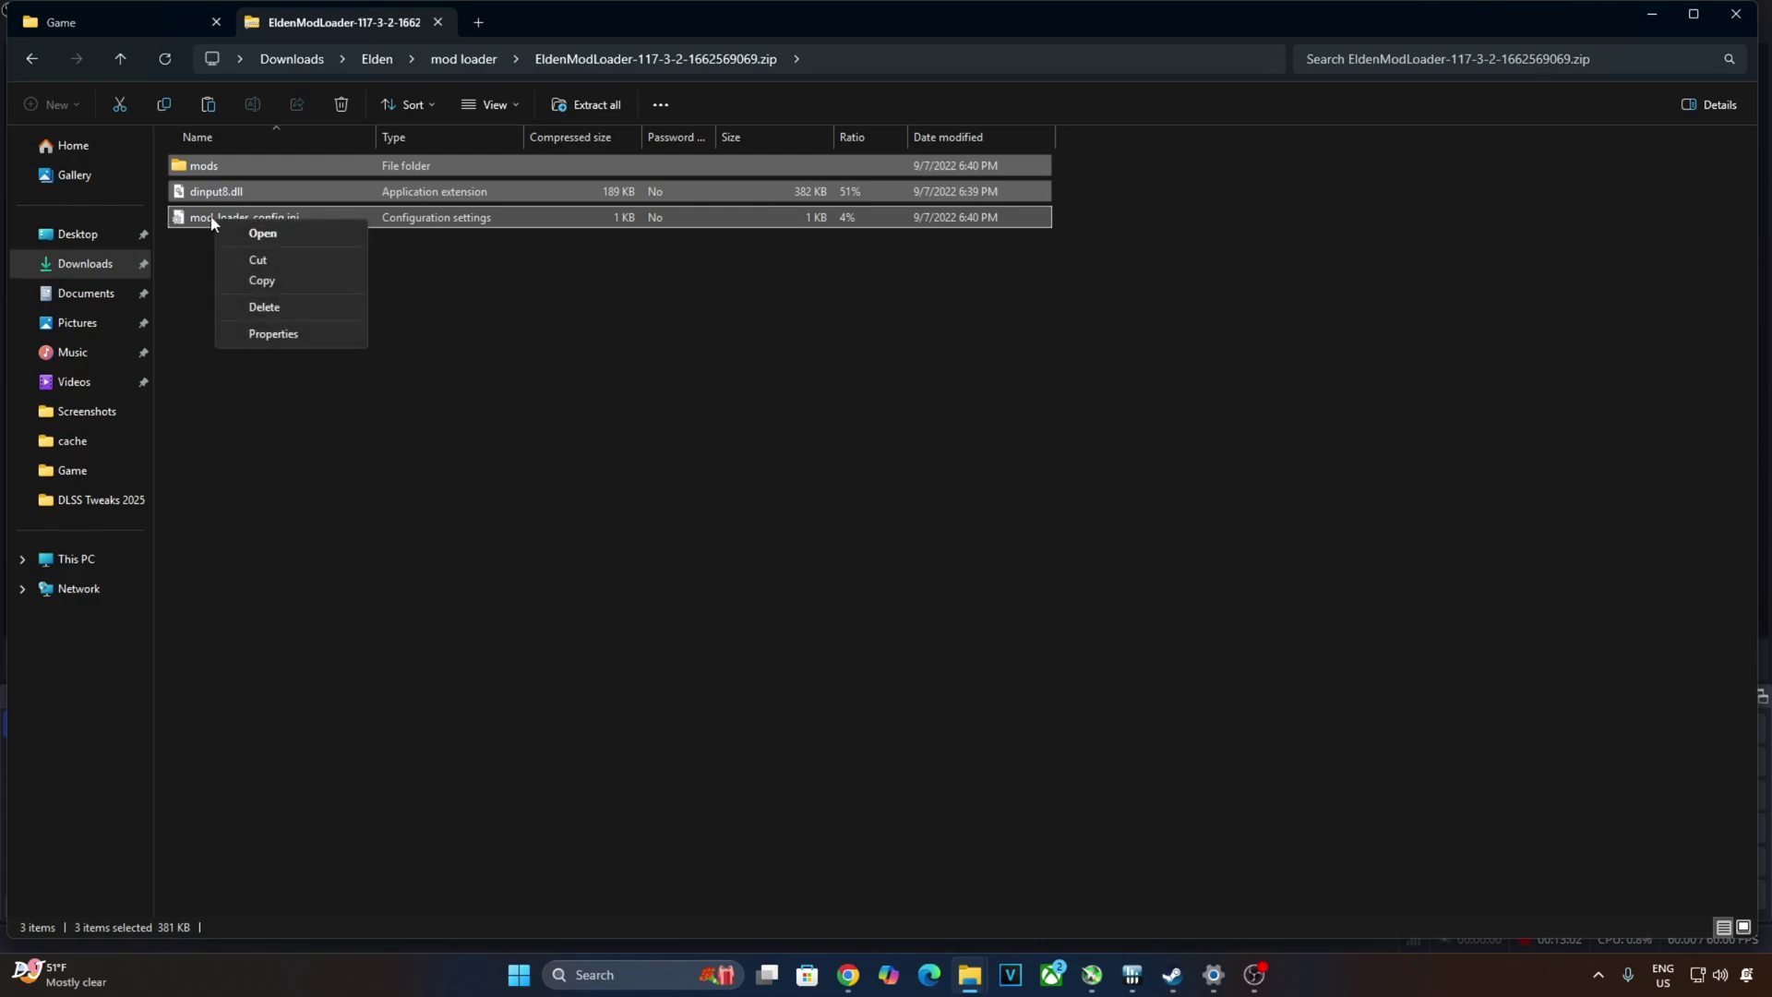
click(249, 282)
Browse to ELDEN RING's local files from Steam and paste the copied mod loader files into the Game folder.
click(1172, 975)
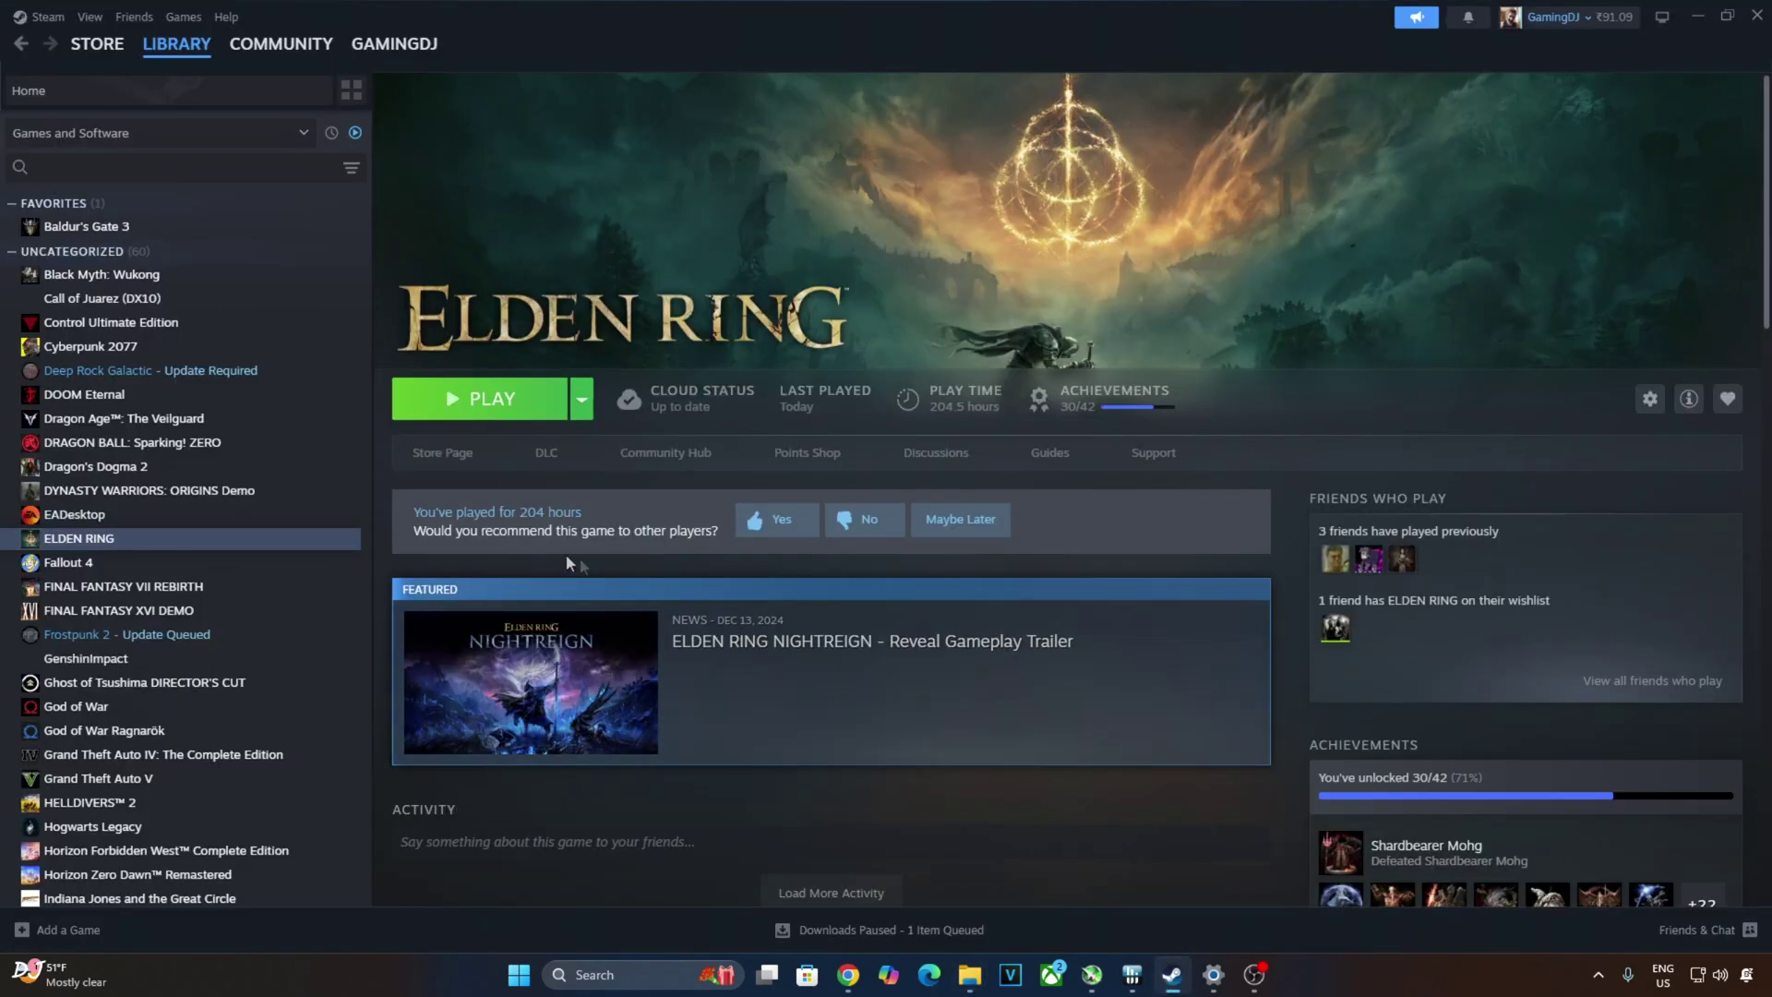
right_click(113, 545)
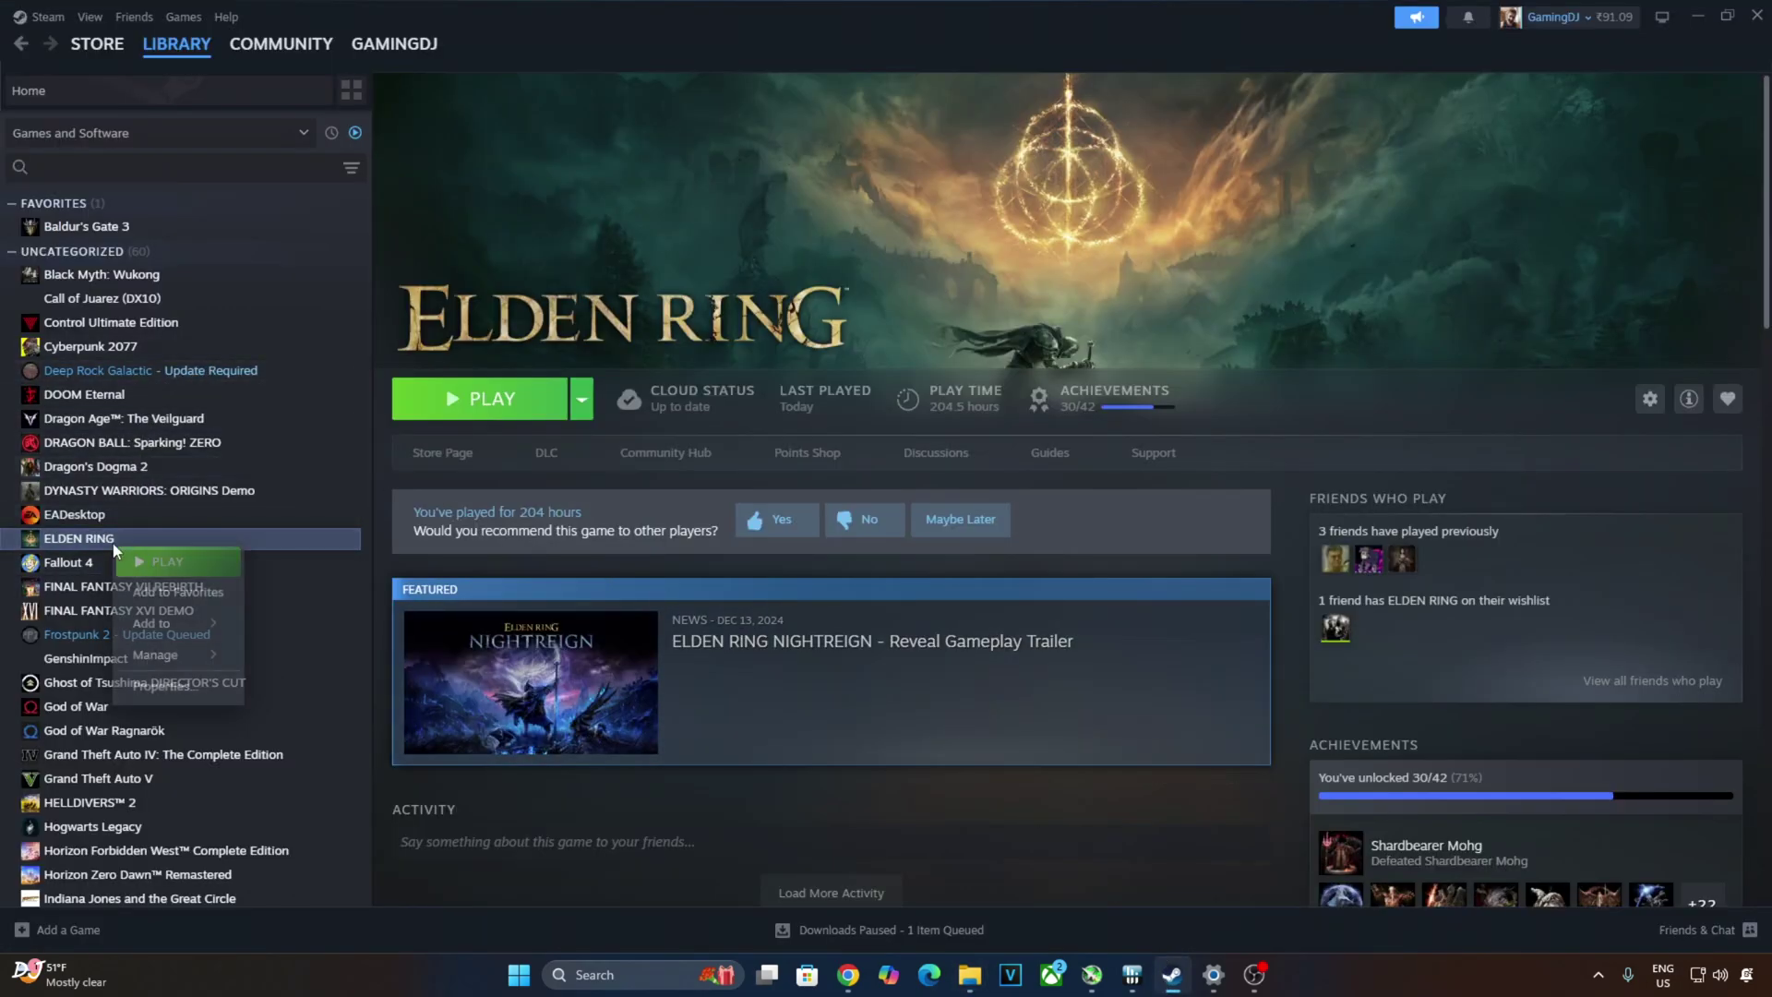
mouse_move(146, 669)
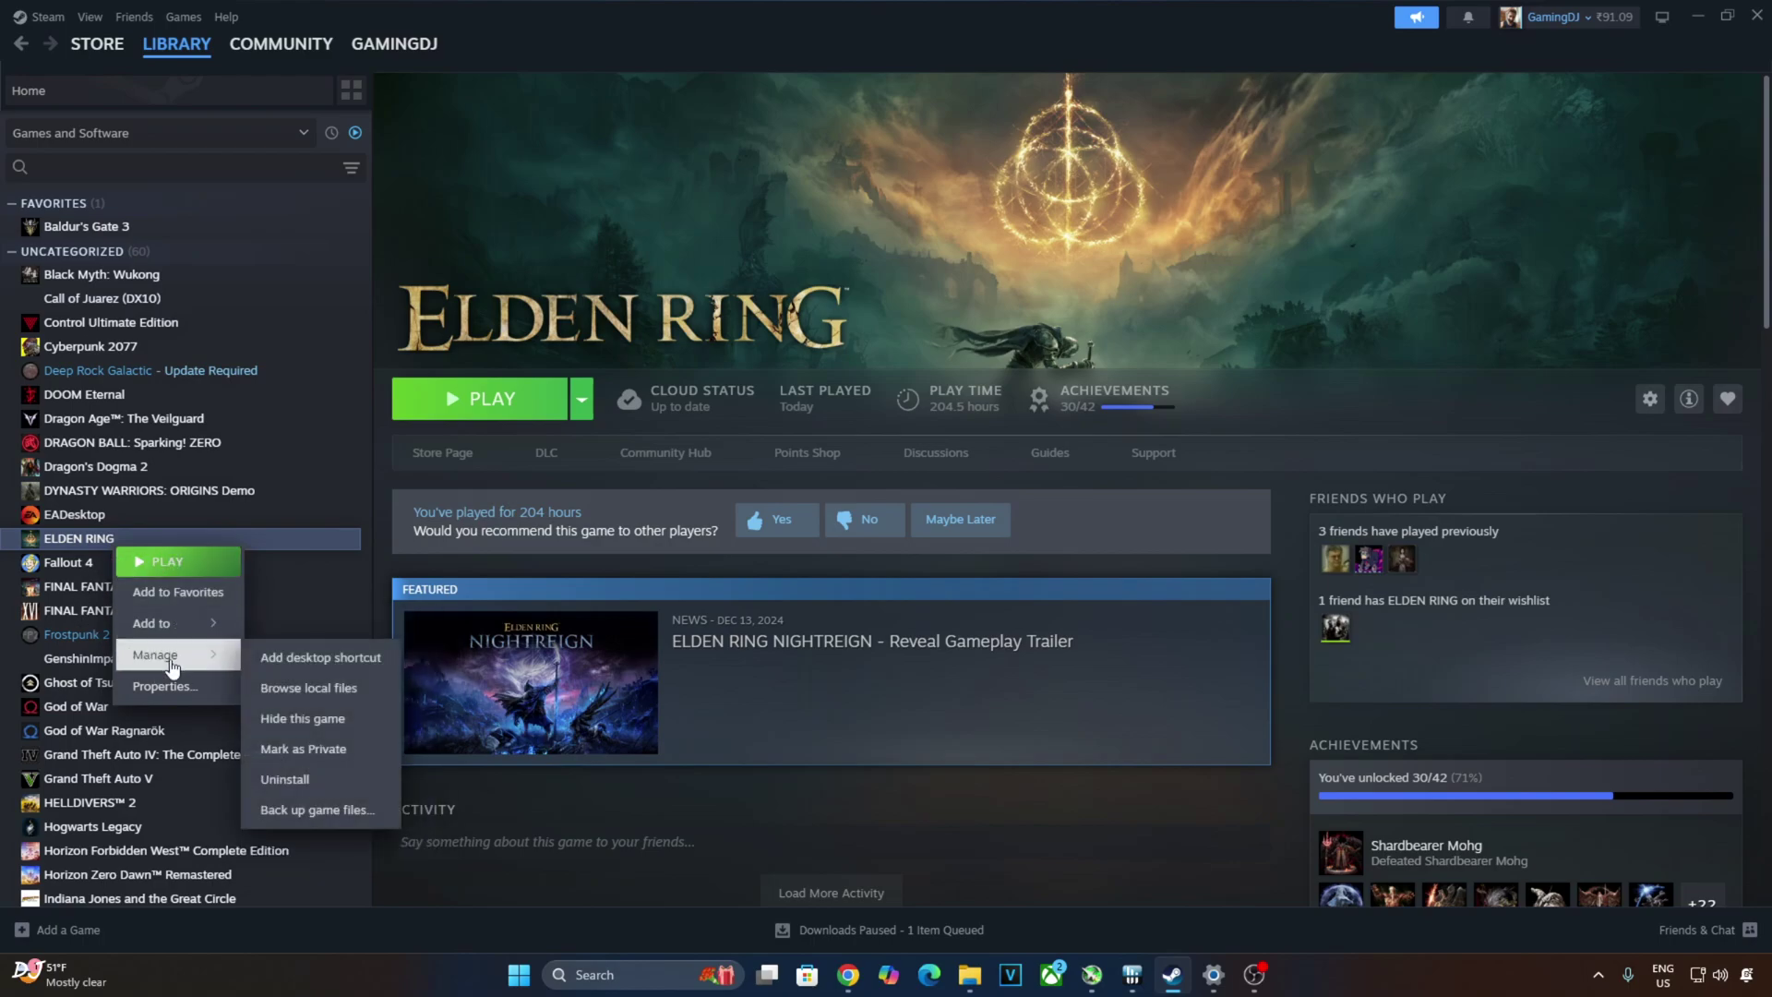
click(301, 687)
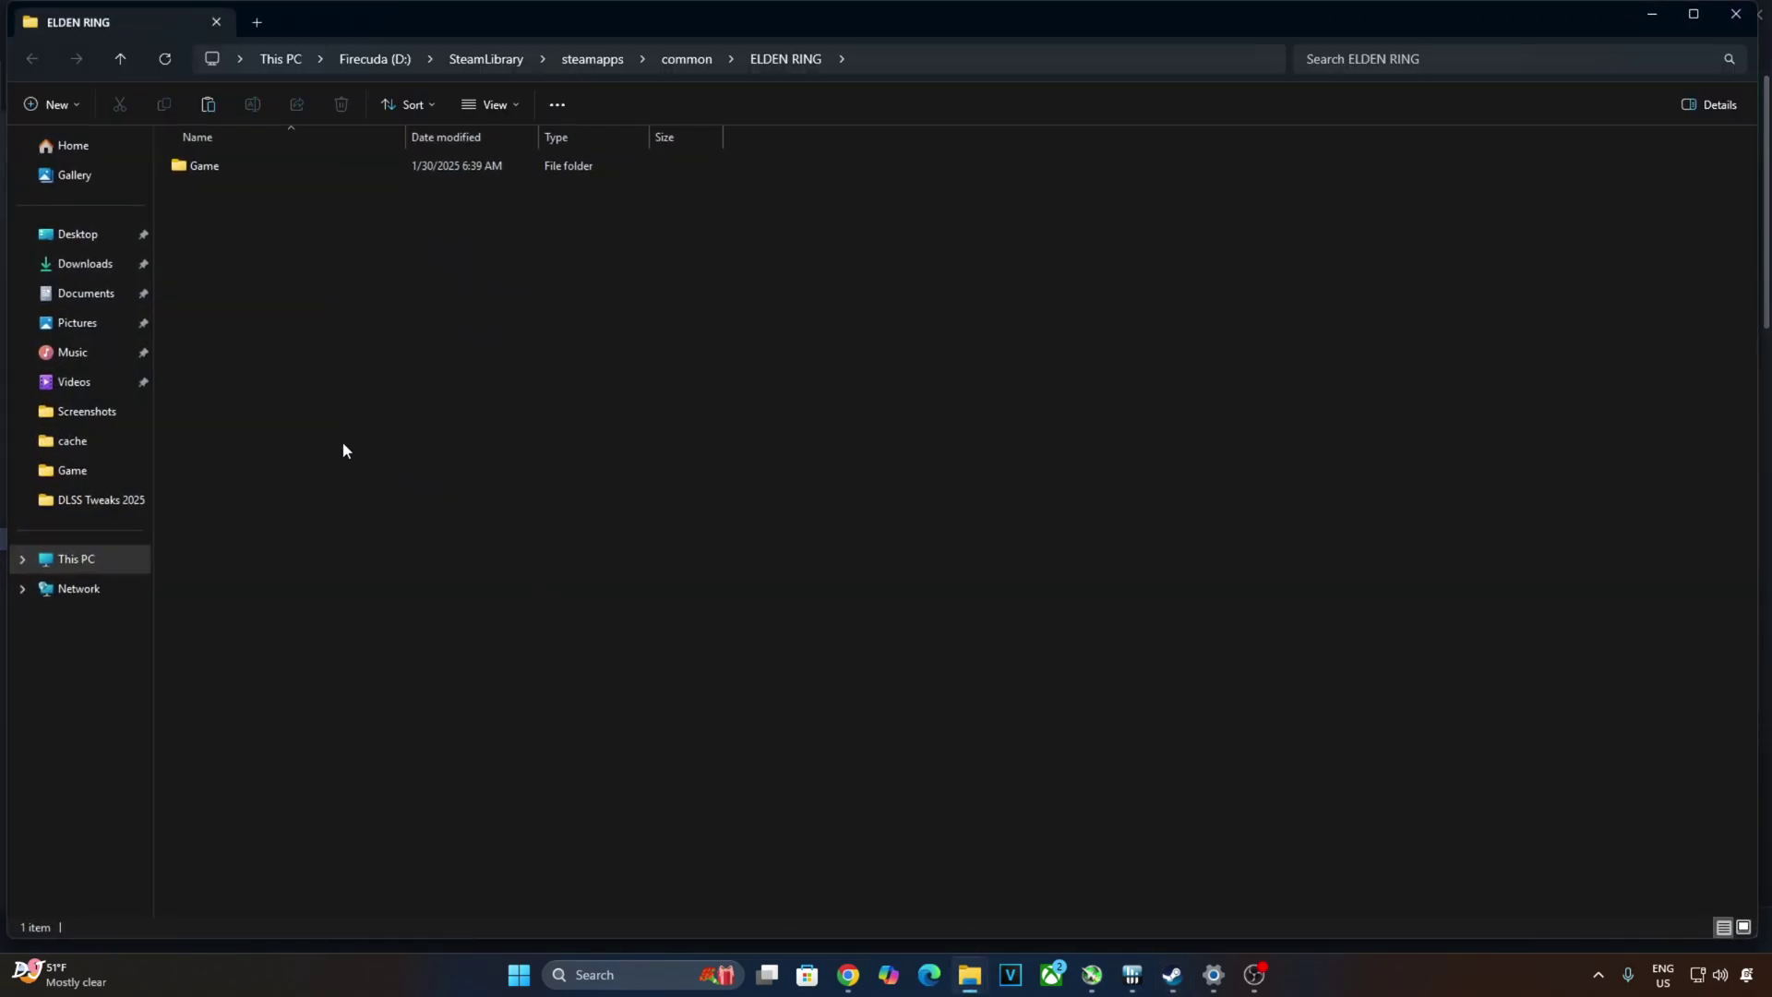
double_click(236, 169)
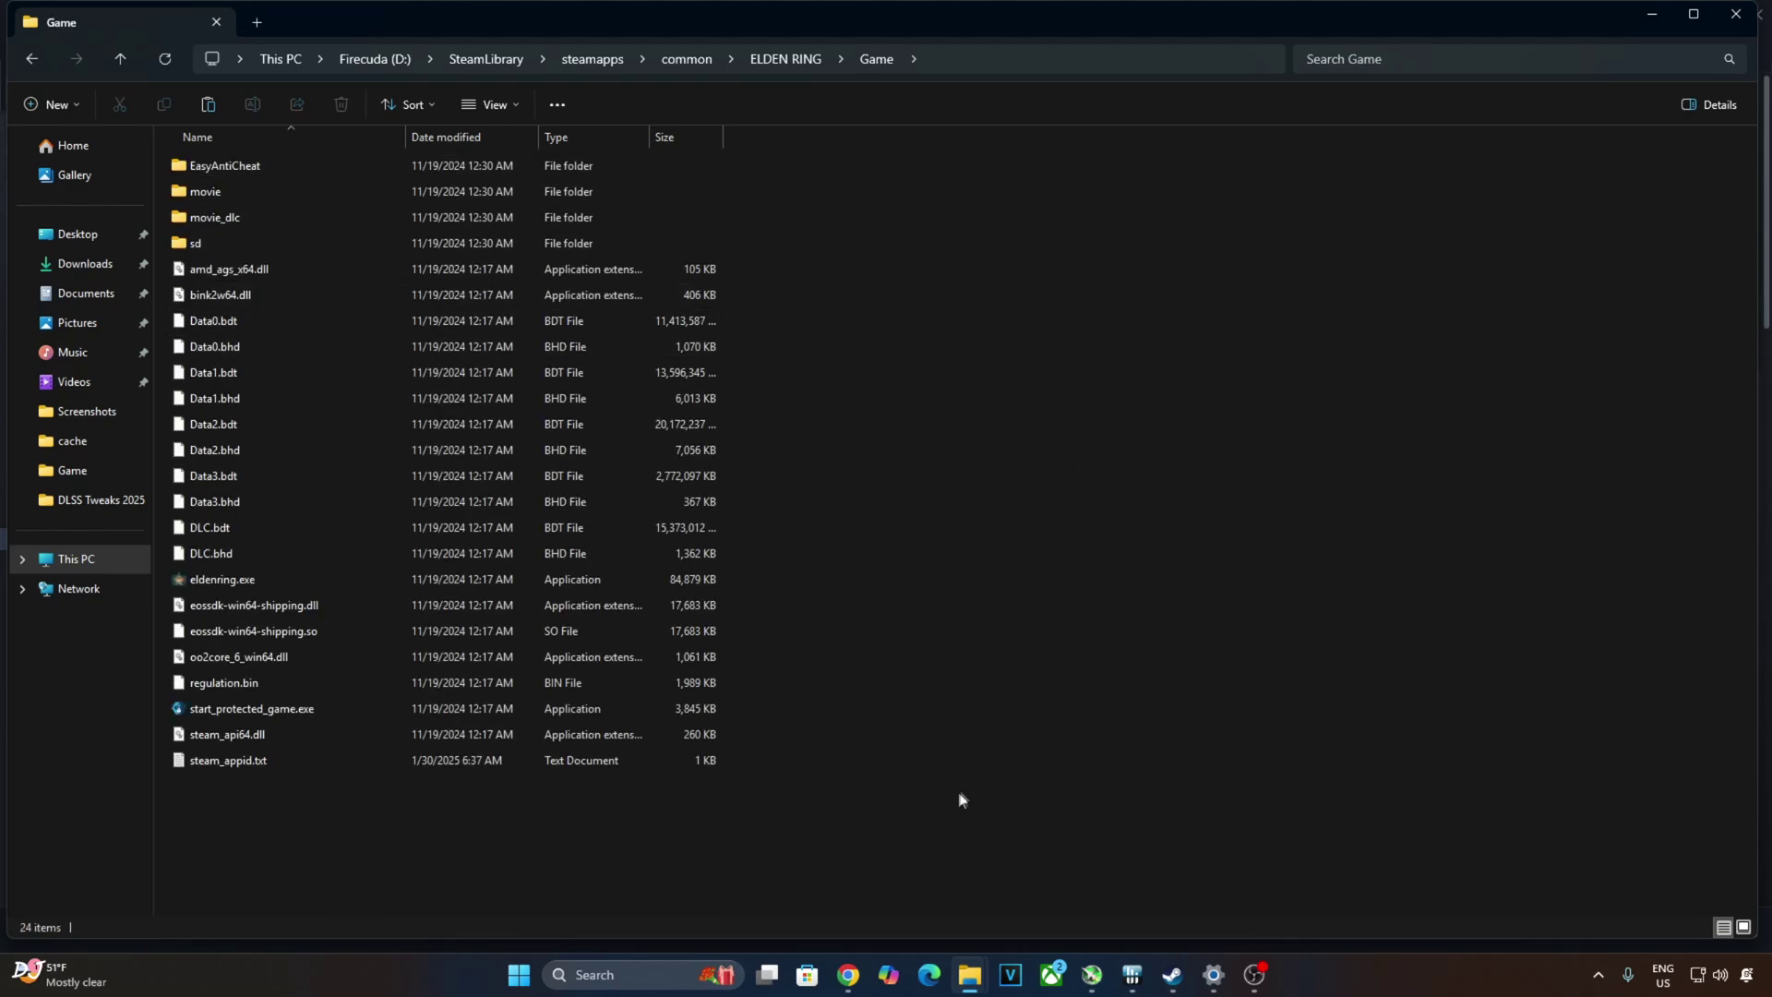
right_click(896, 661)
click(924, 646)
key(F2)
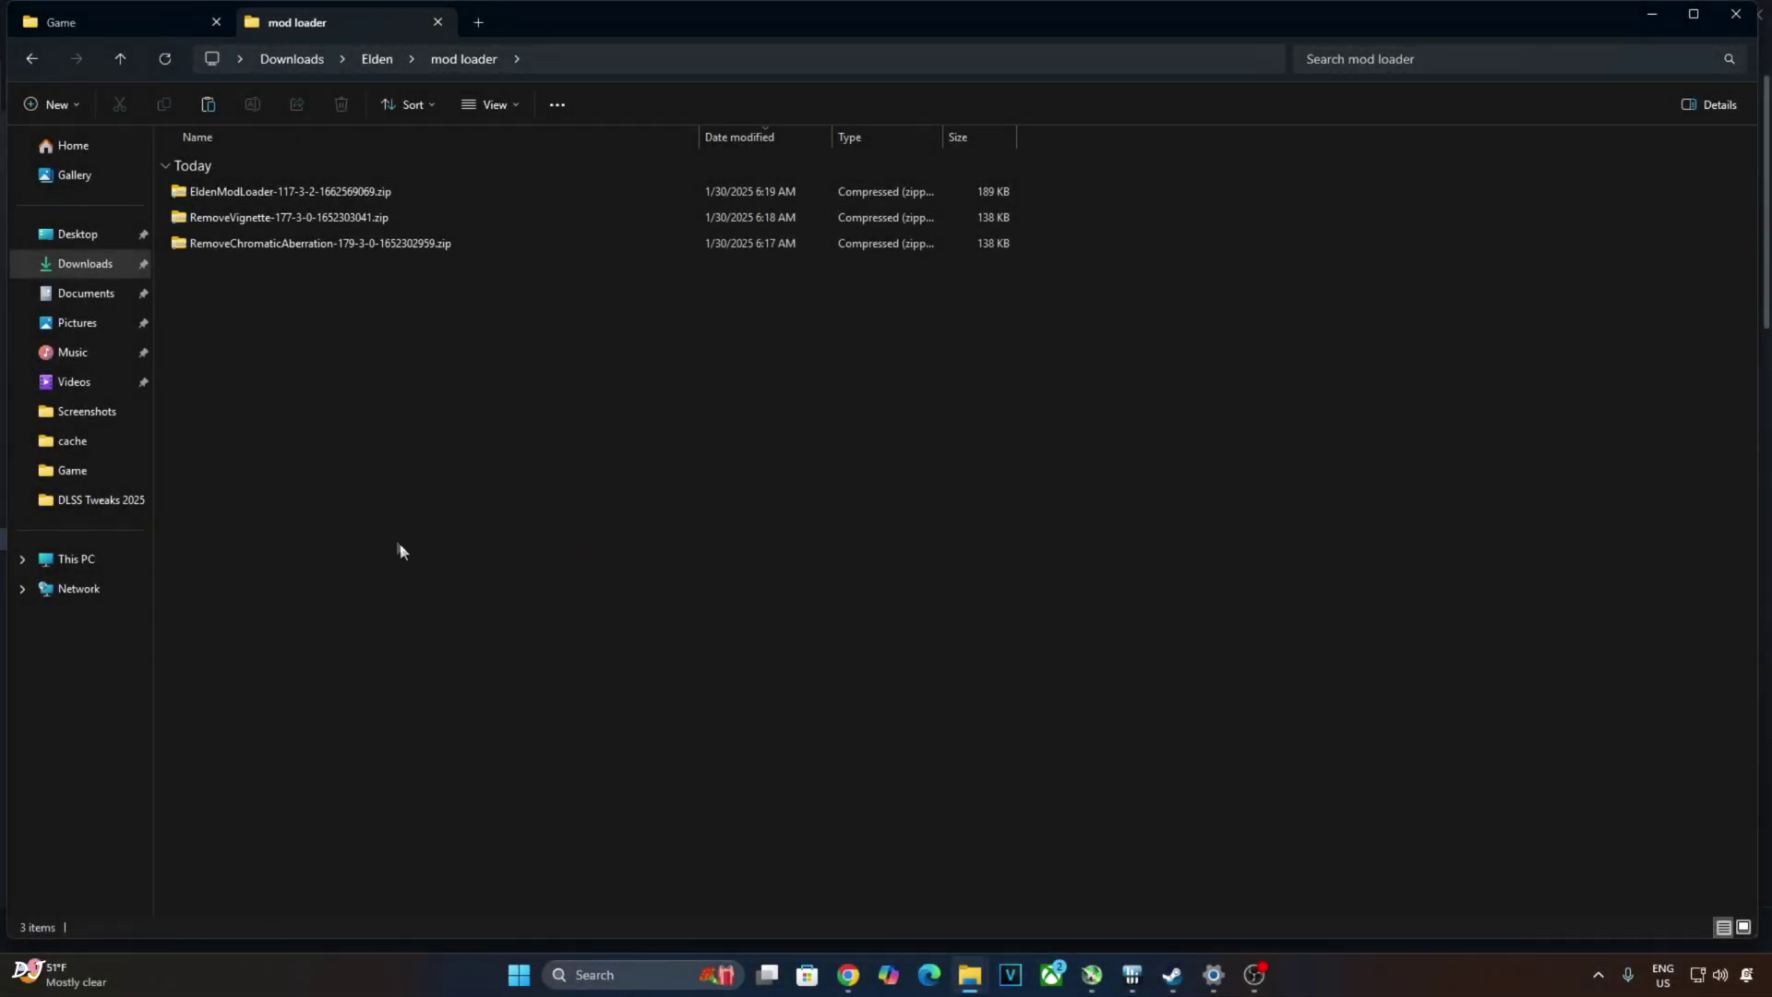
Copy RemoveVignette.dll from the mods folder inside the RemoveVignette zip archive.
click(356, 224)
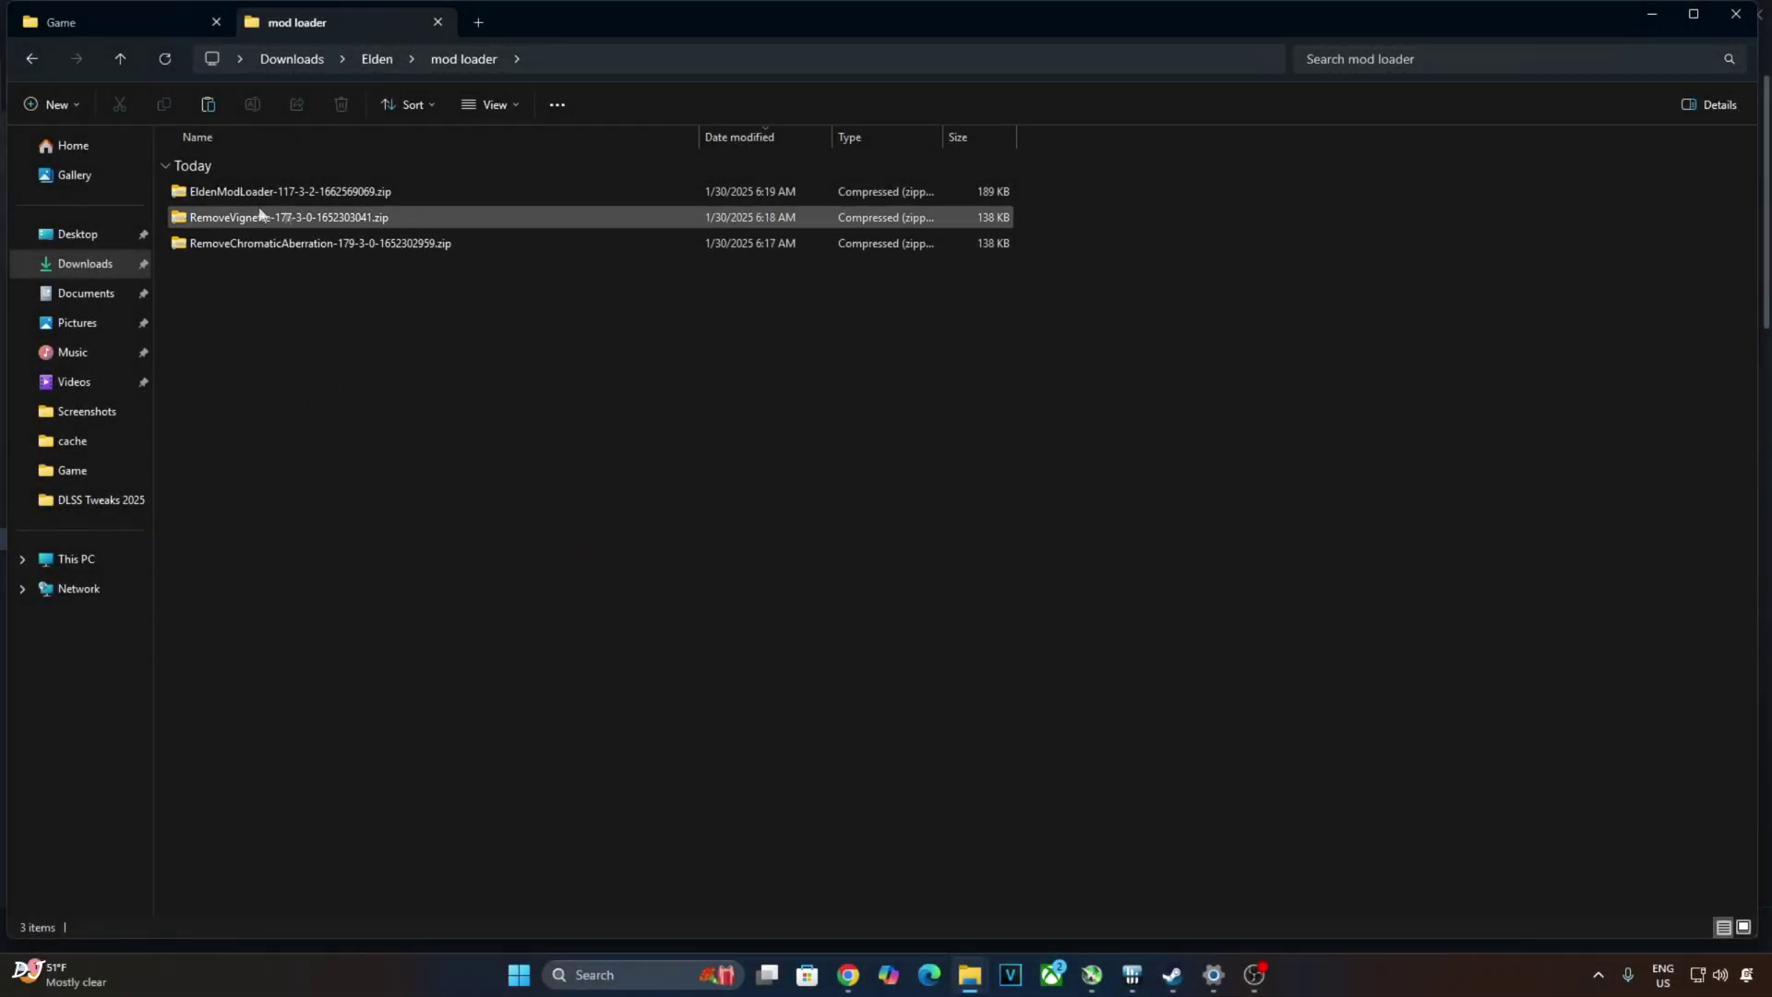
double_click(323, 222)
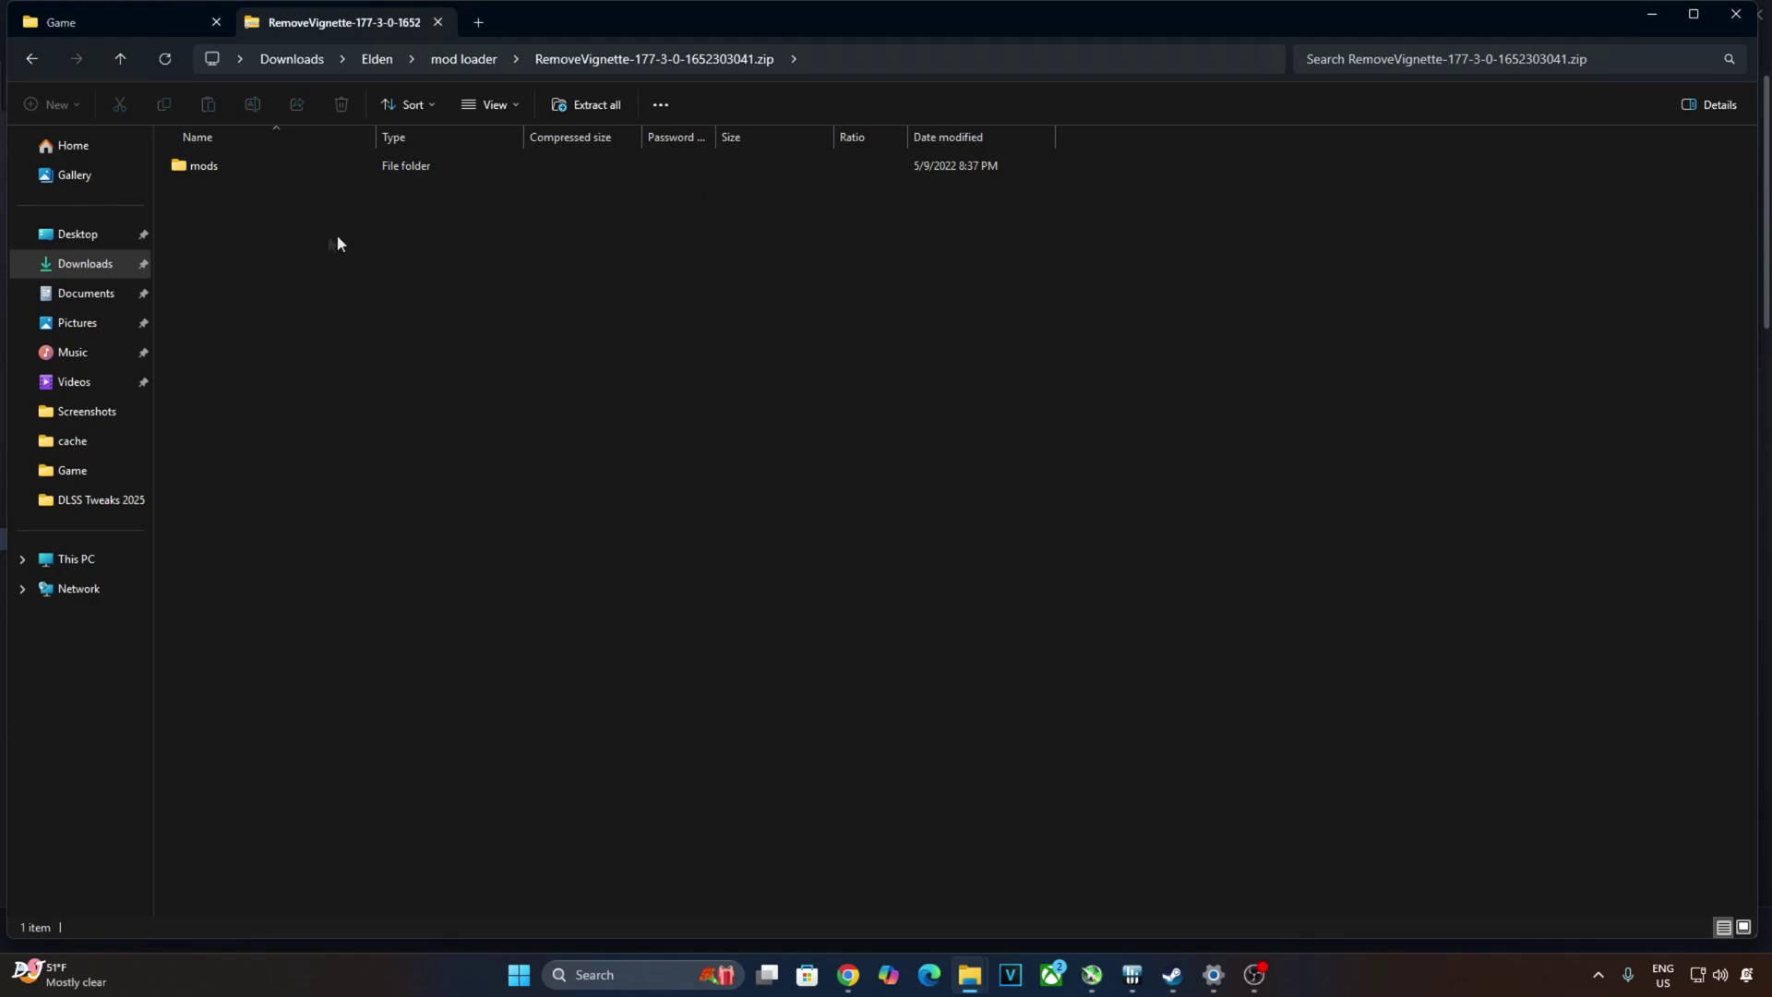
double_click(207, 169)
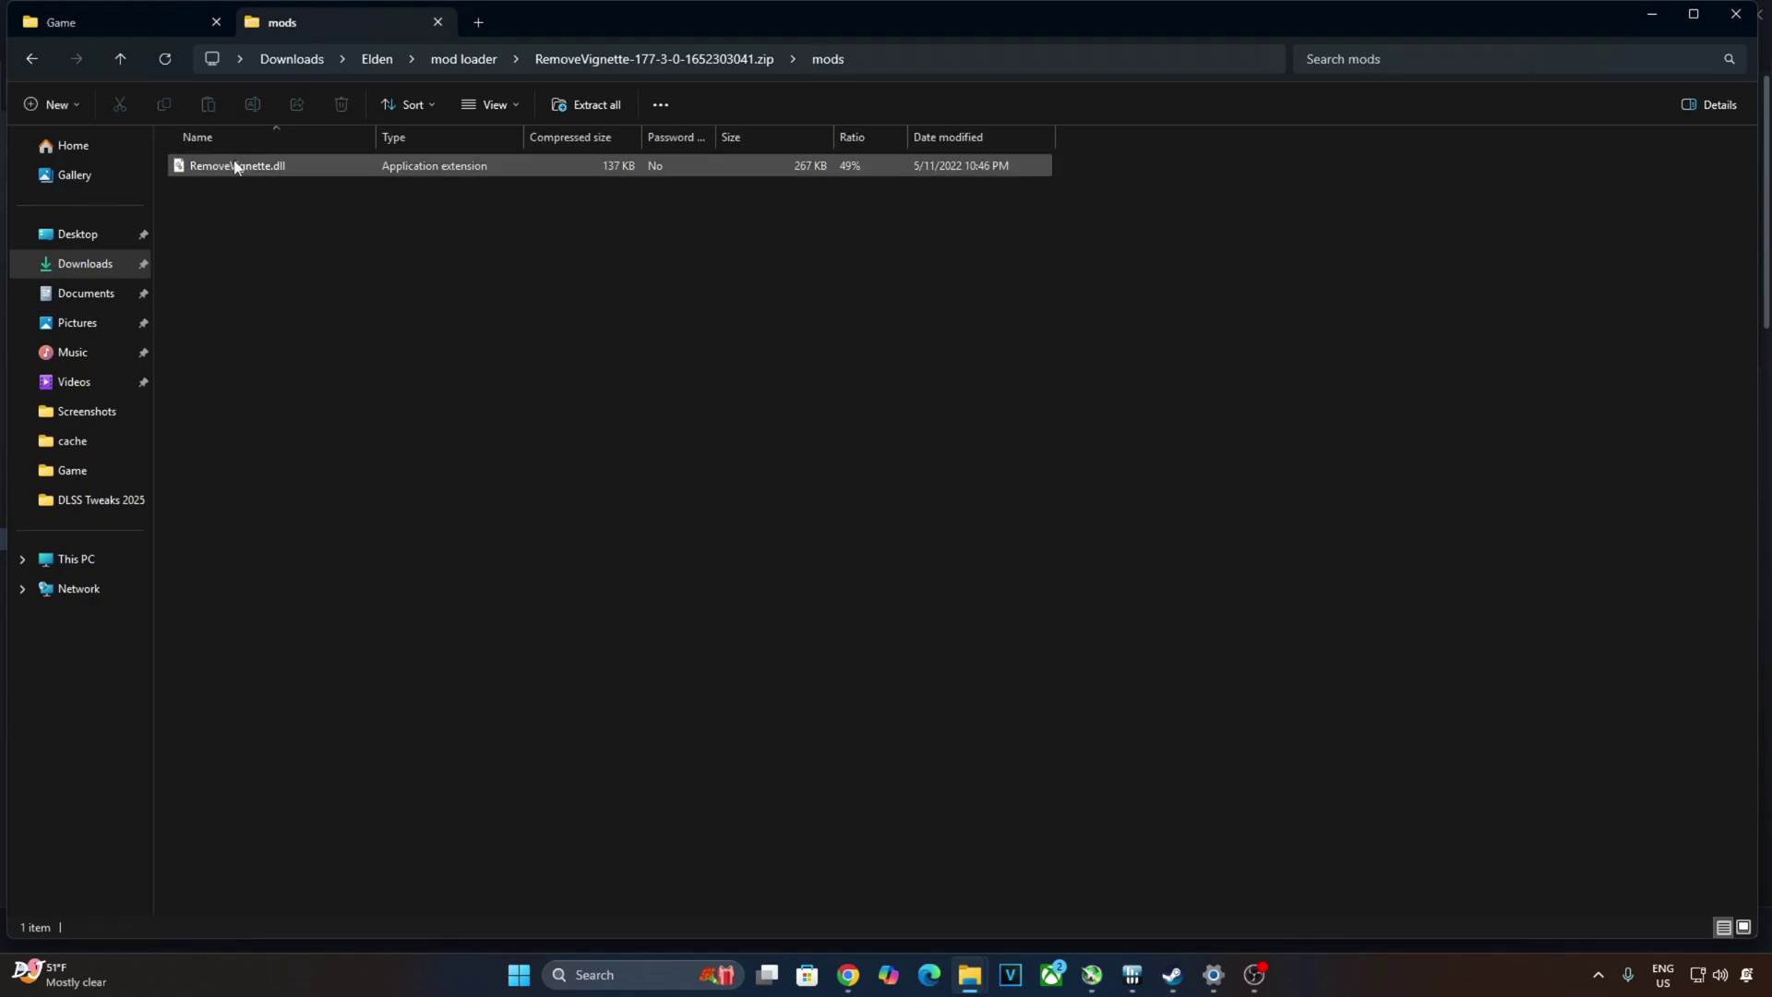
right_click(267, 173)
click(300, 228)
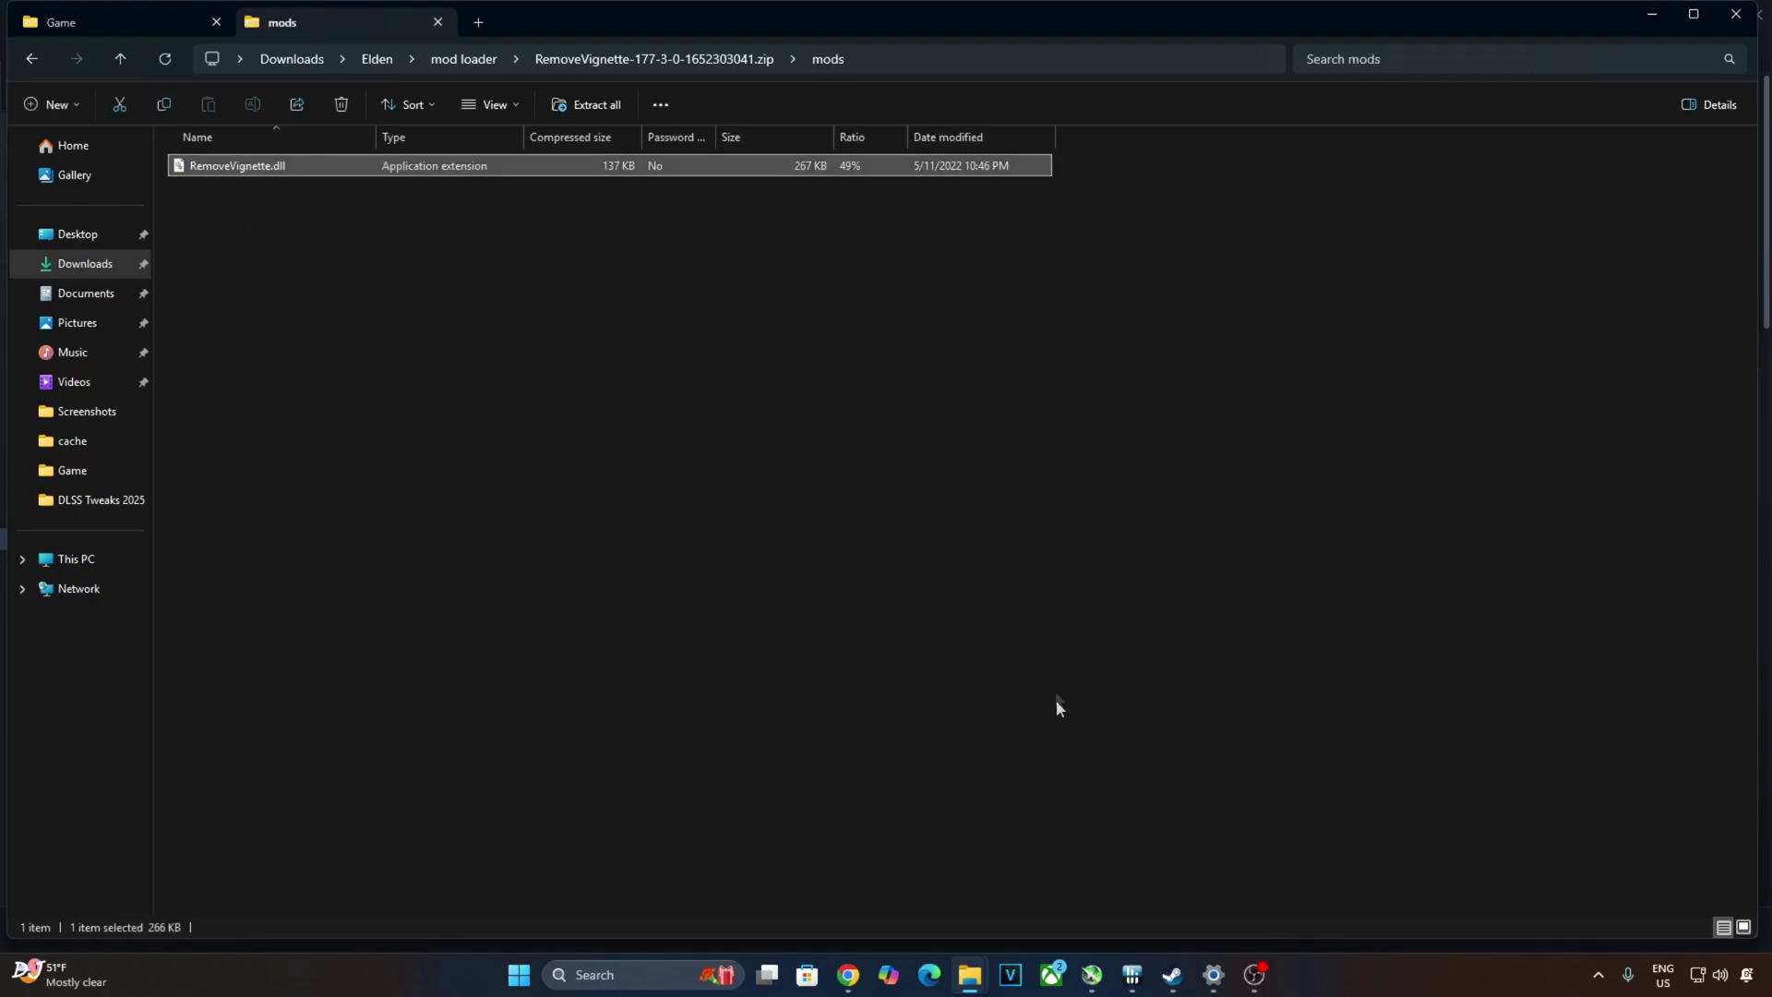
Browse to ELDEN RING's local files from Steam and paste the copied RemoveVignette.dll into the mods folder inside Game.
click(1172, 974)
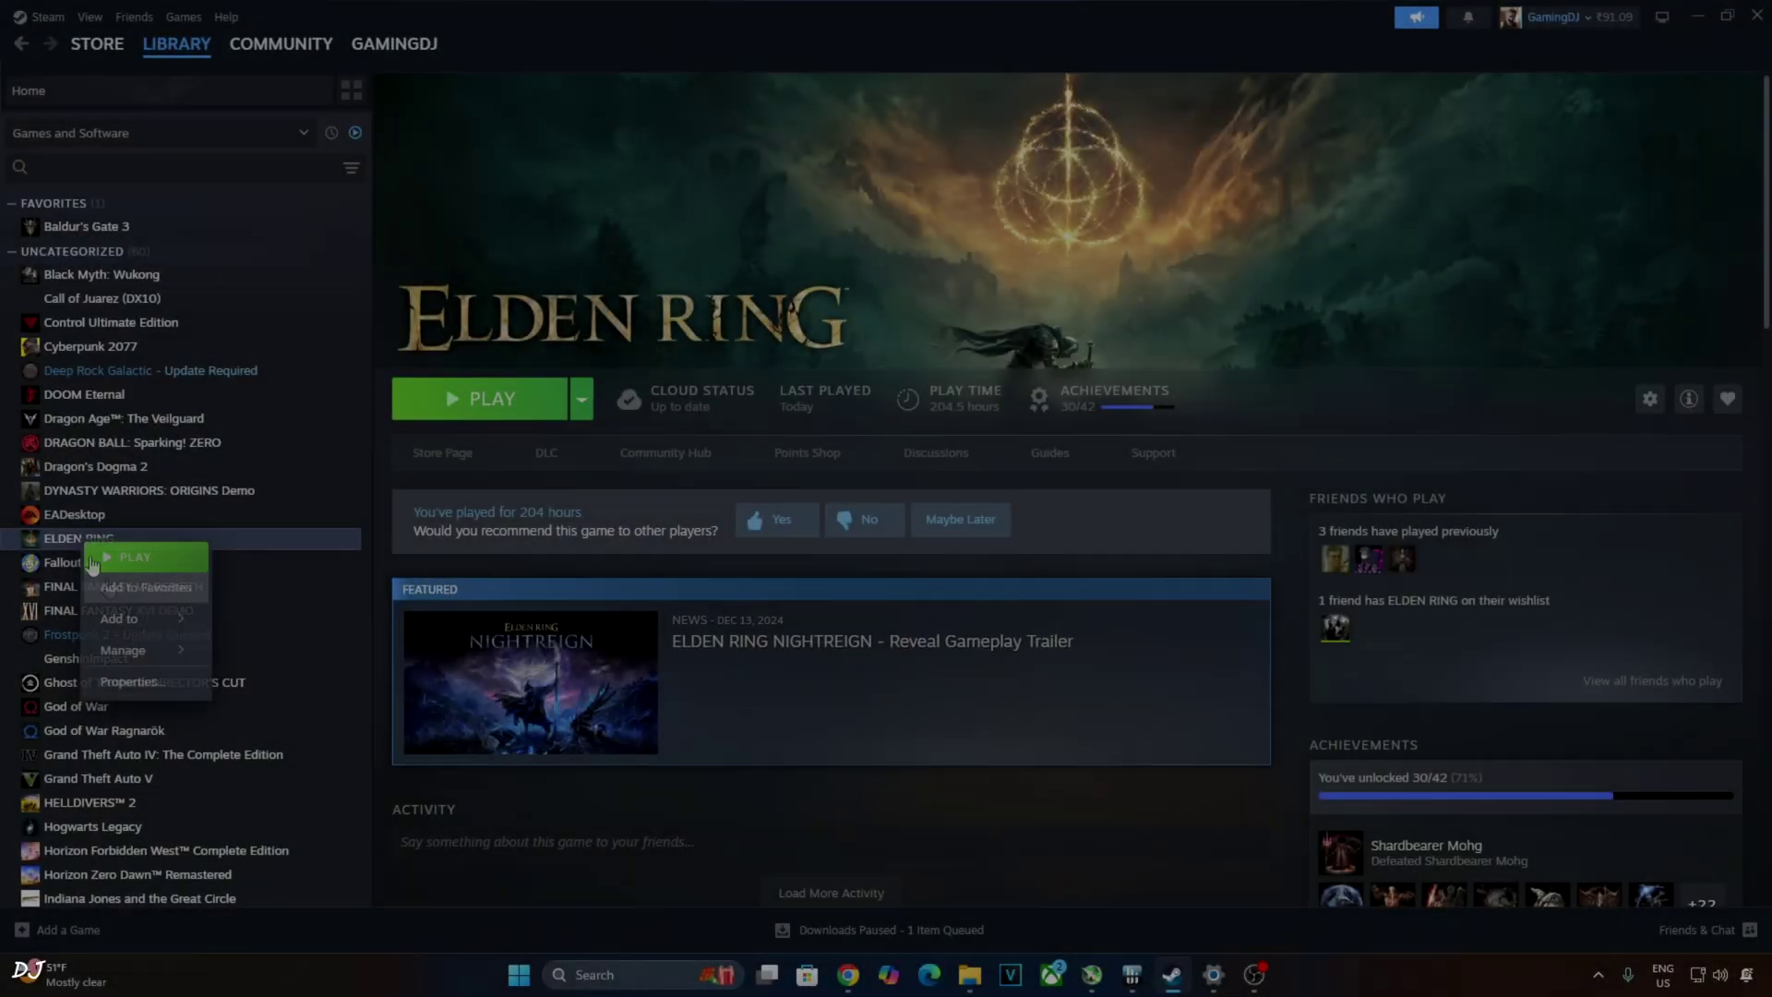
mouse_move(129, 650)
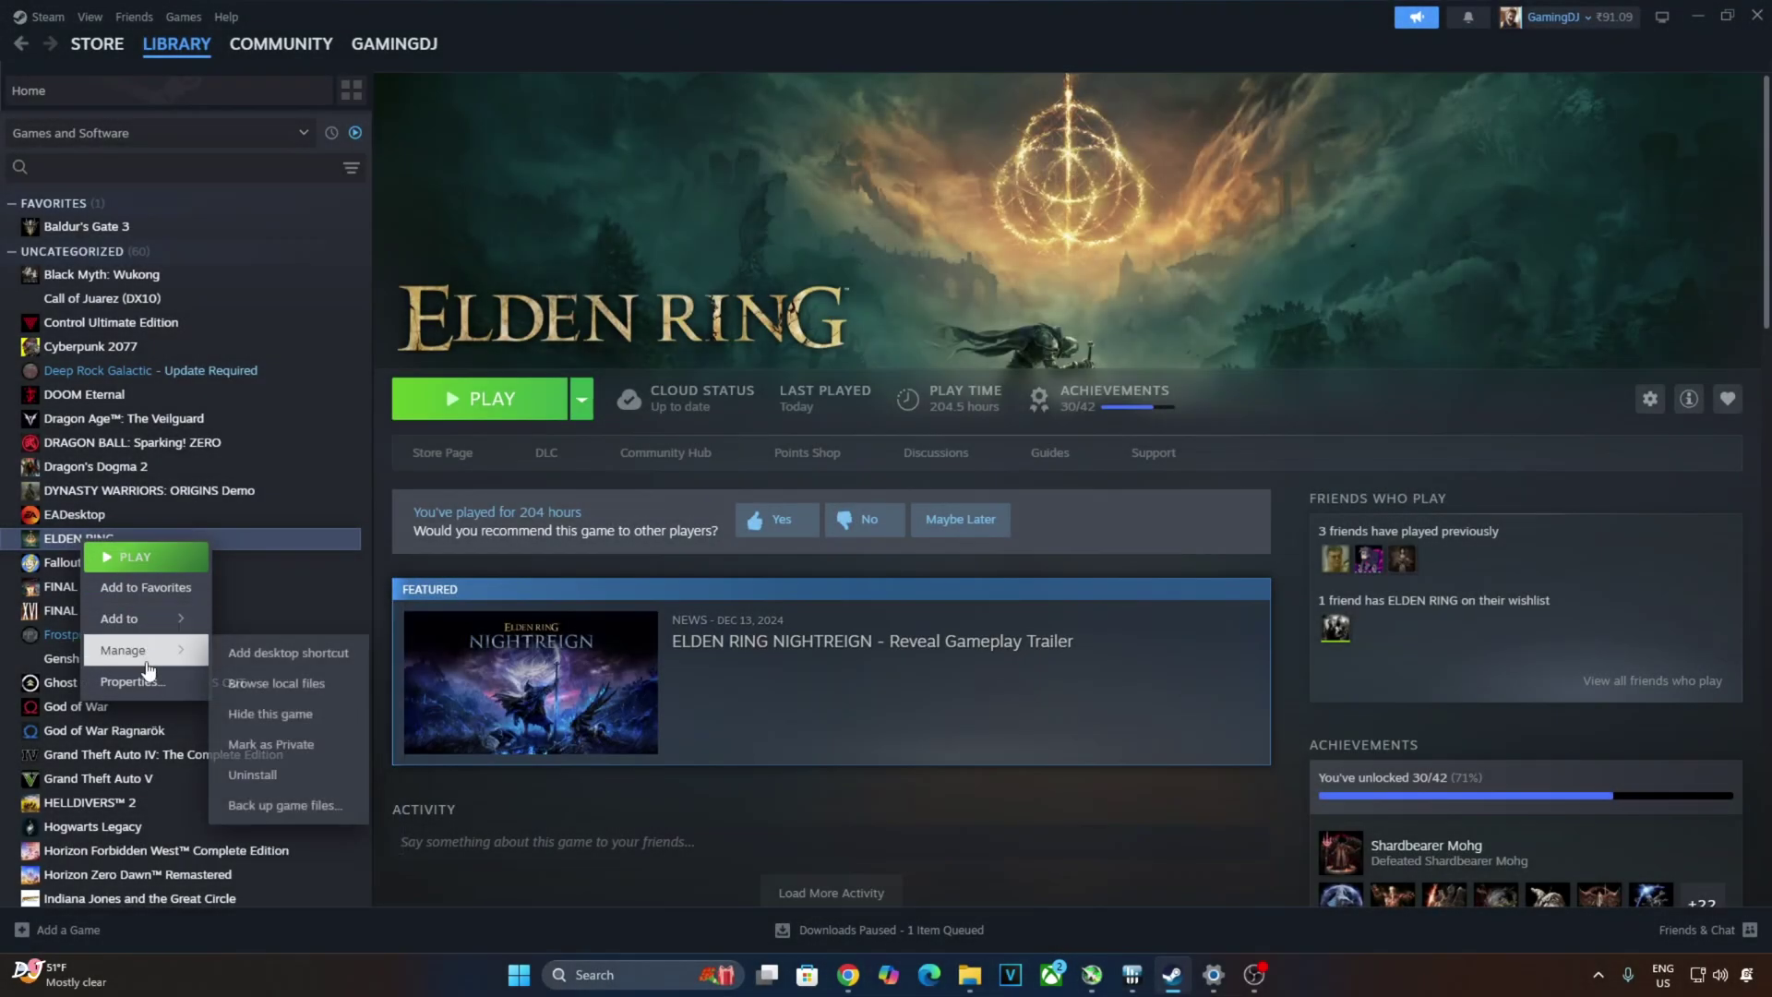
click(277, 684)
click(268, 166)
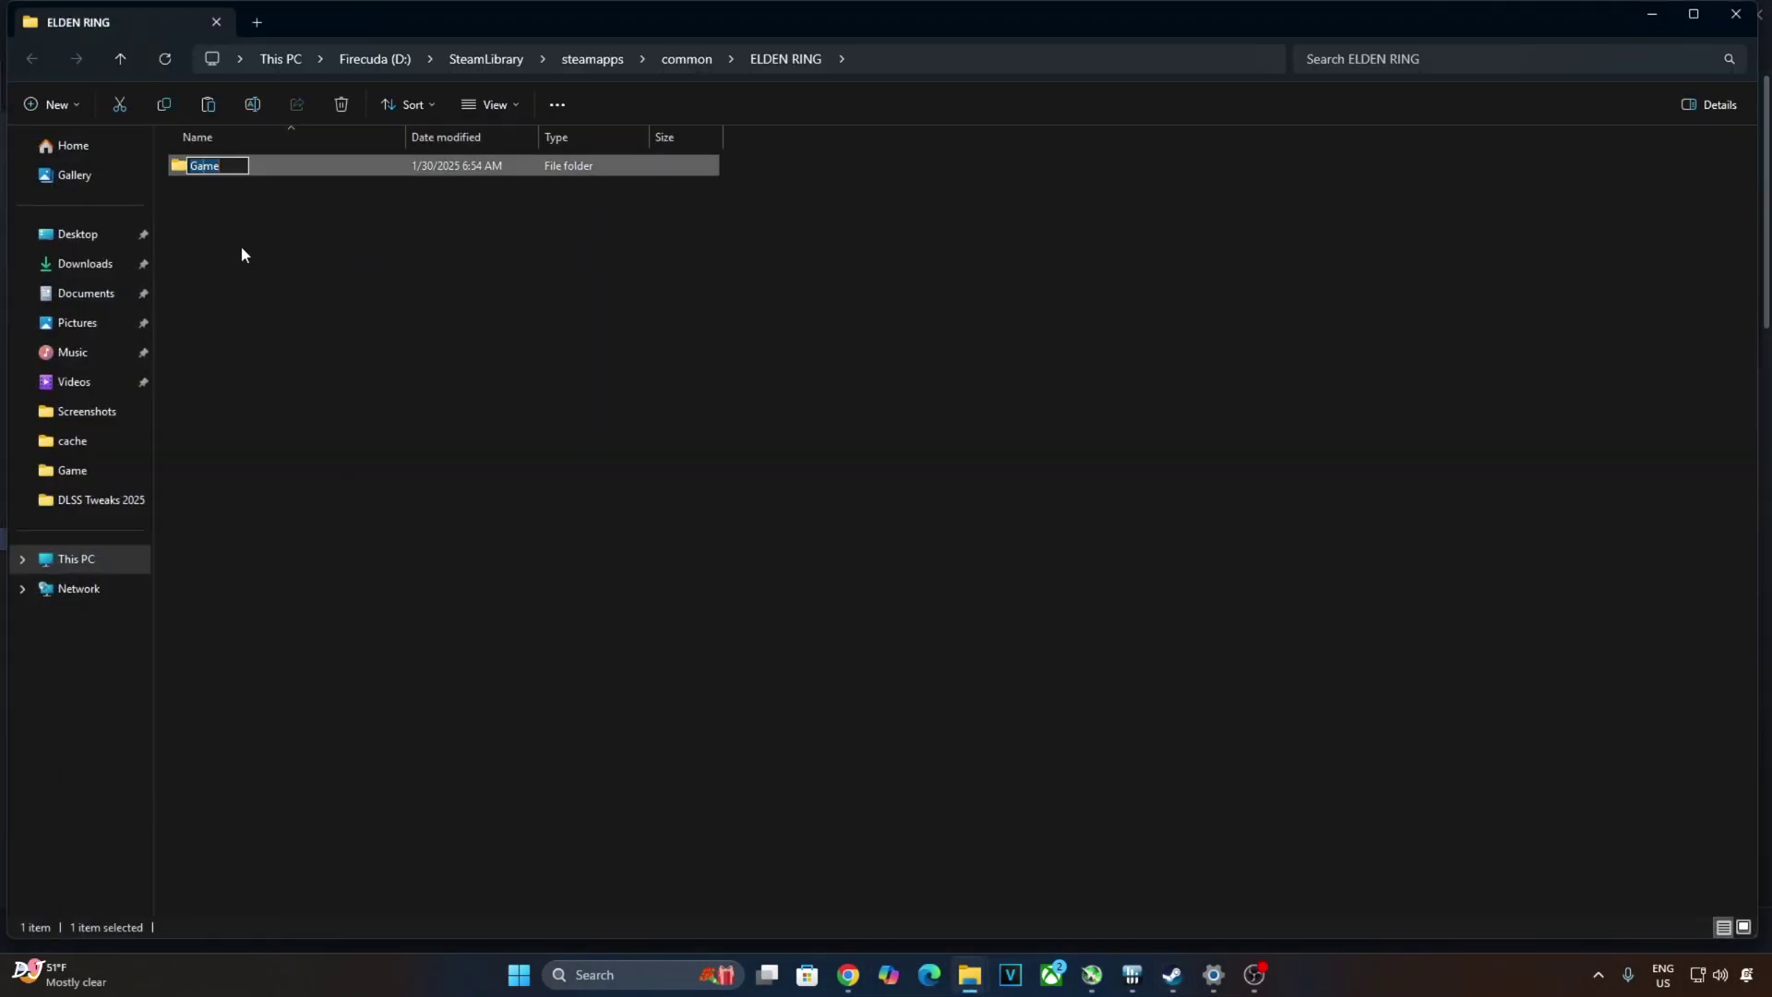
key(F2)
key(Return)
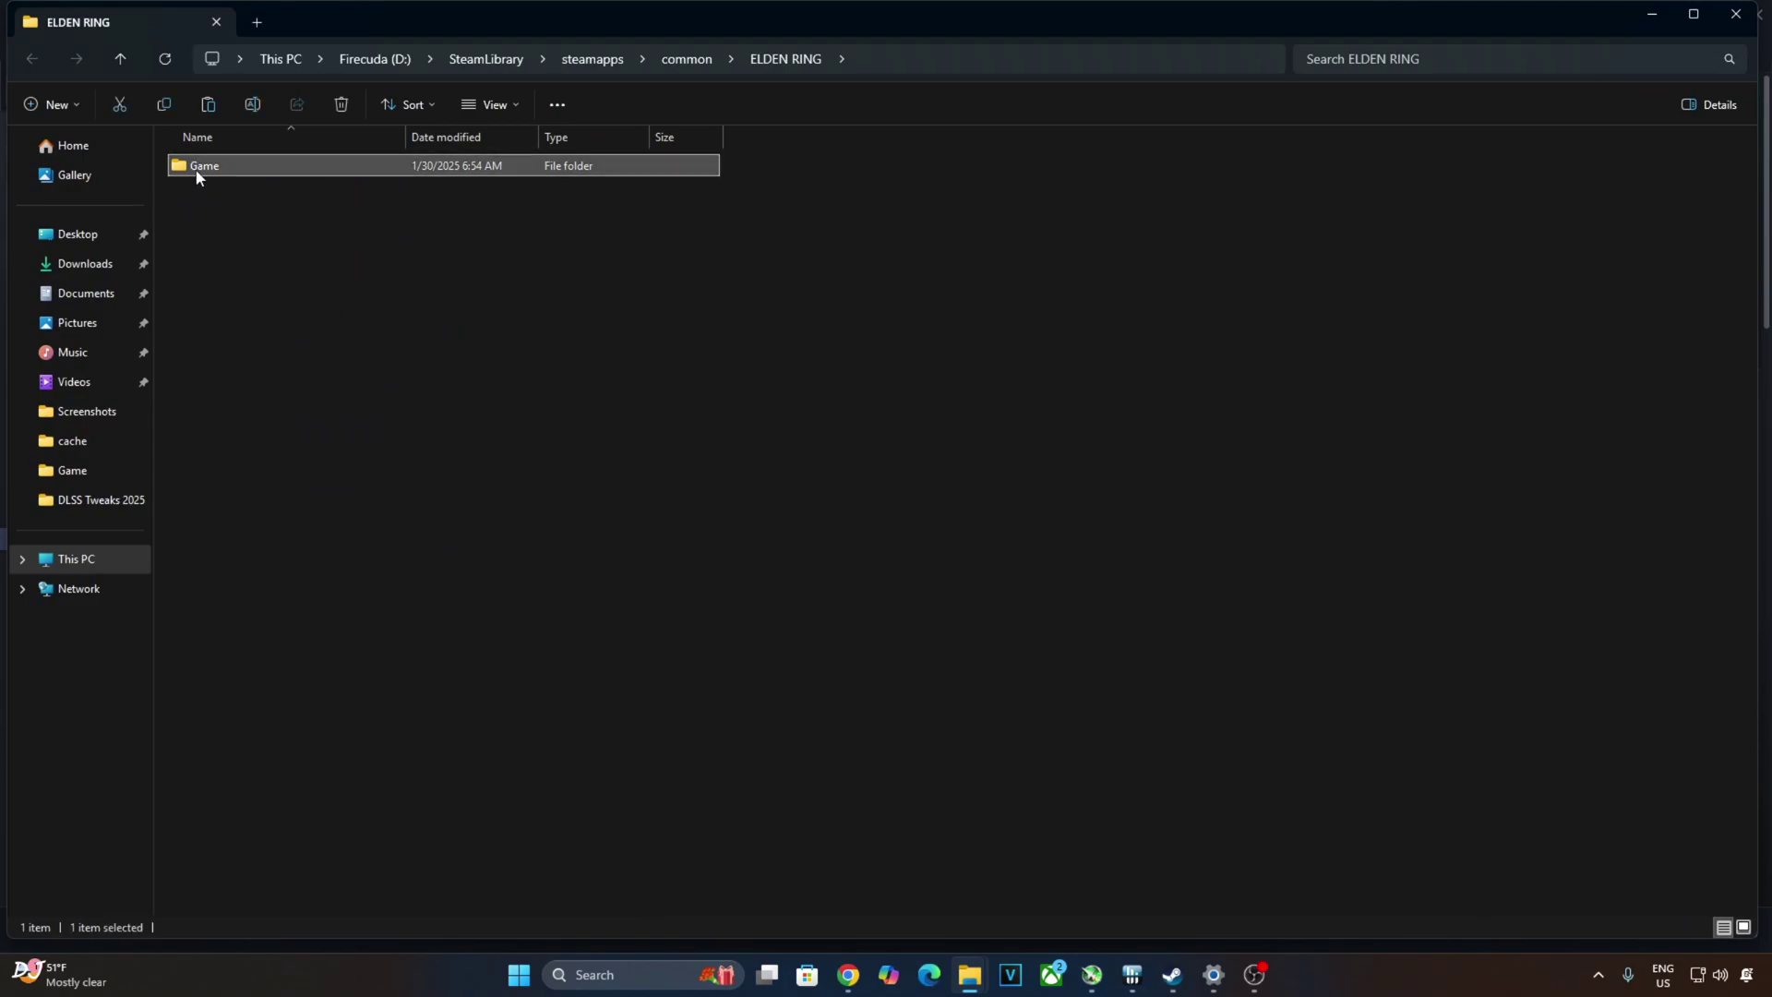
double_click(197, 166)
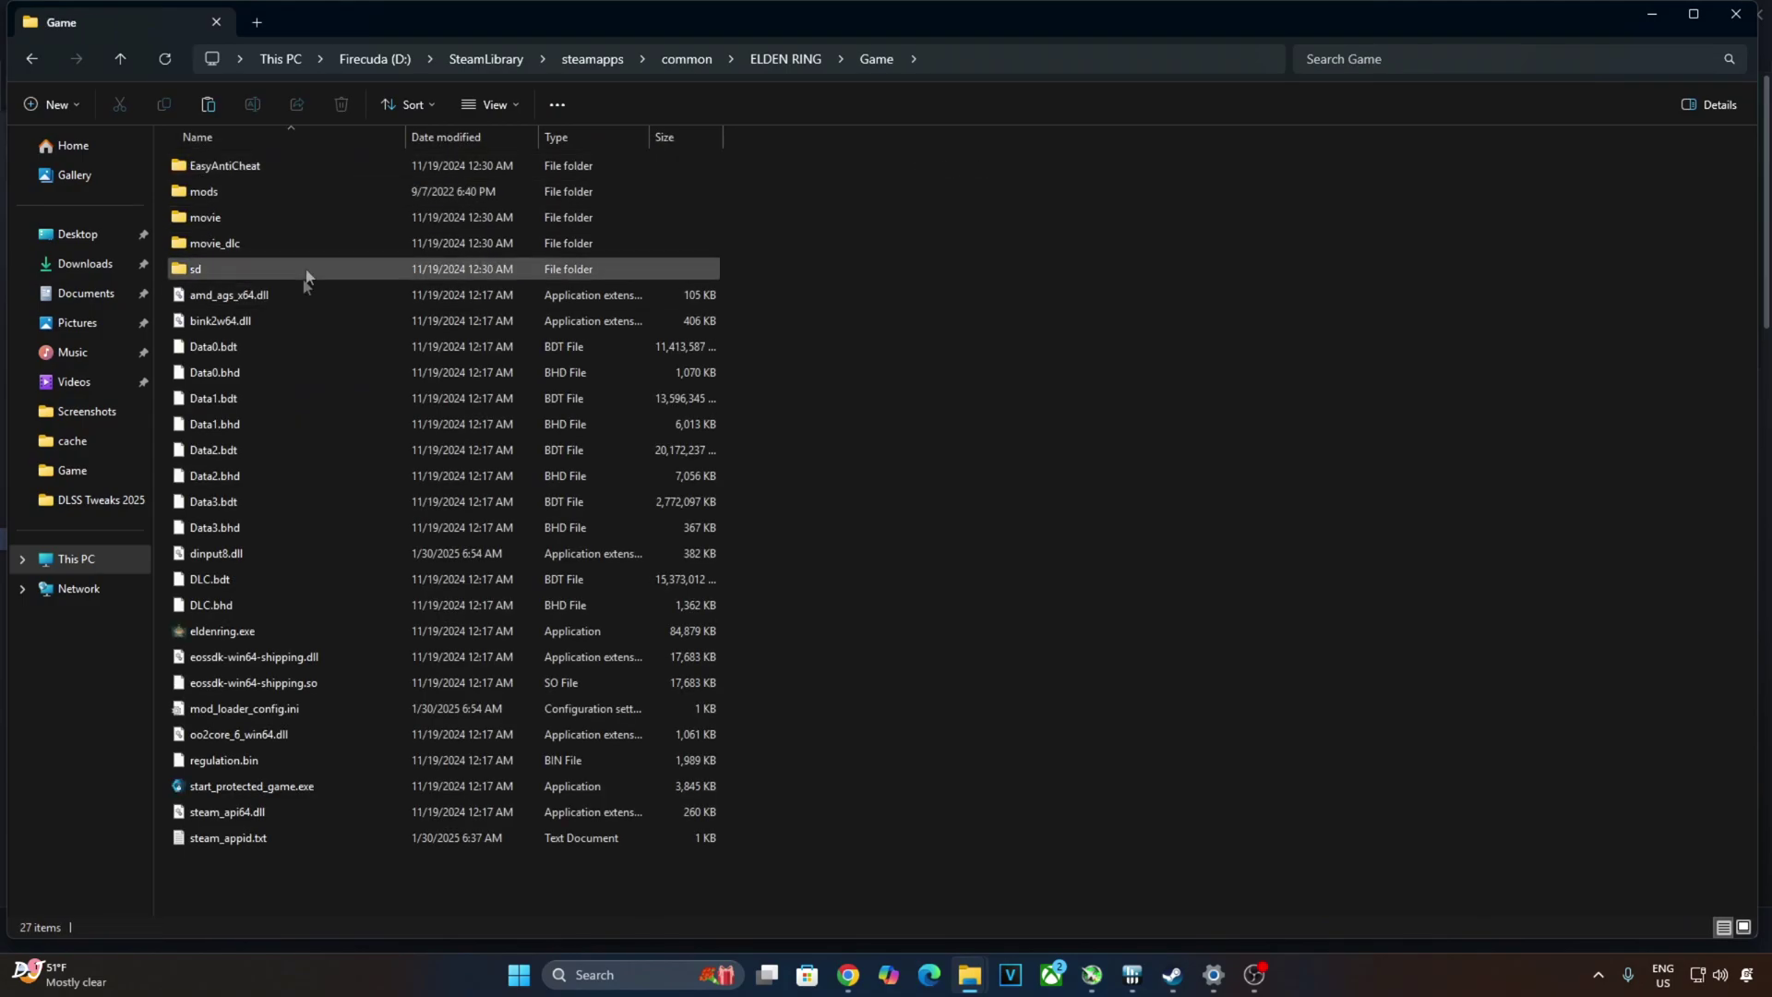
double_click(230, 190)
right_click(380, 253)
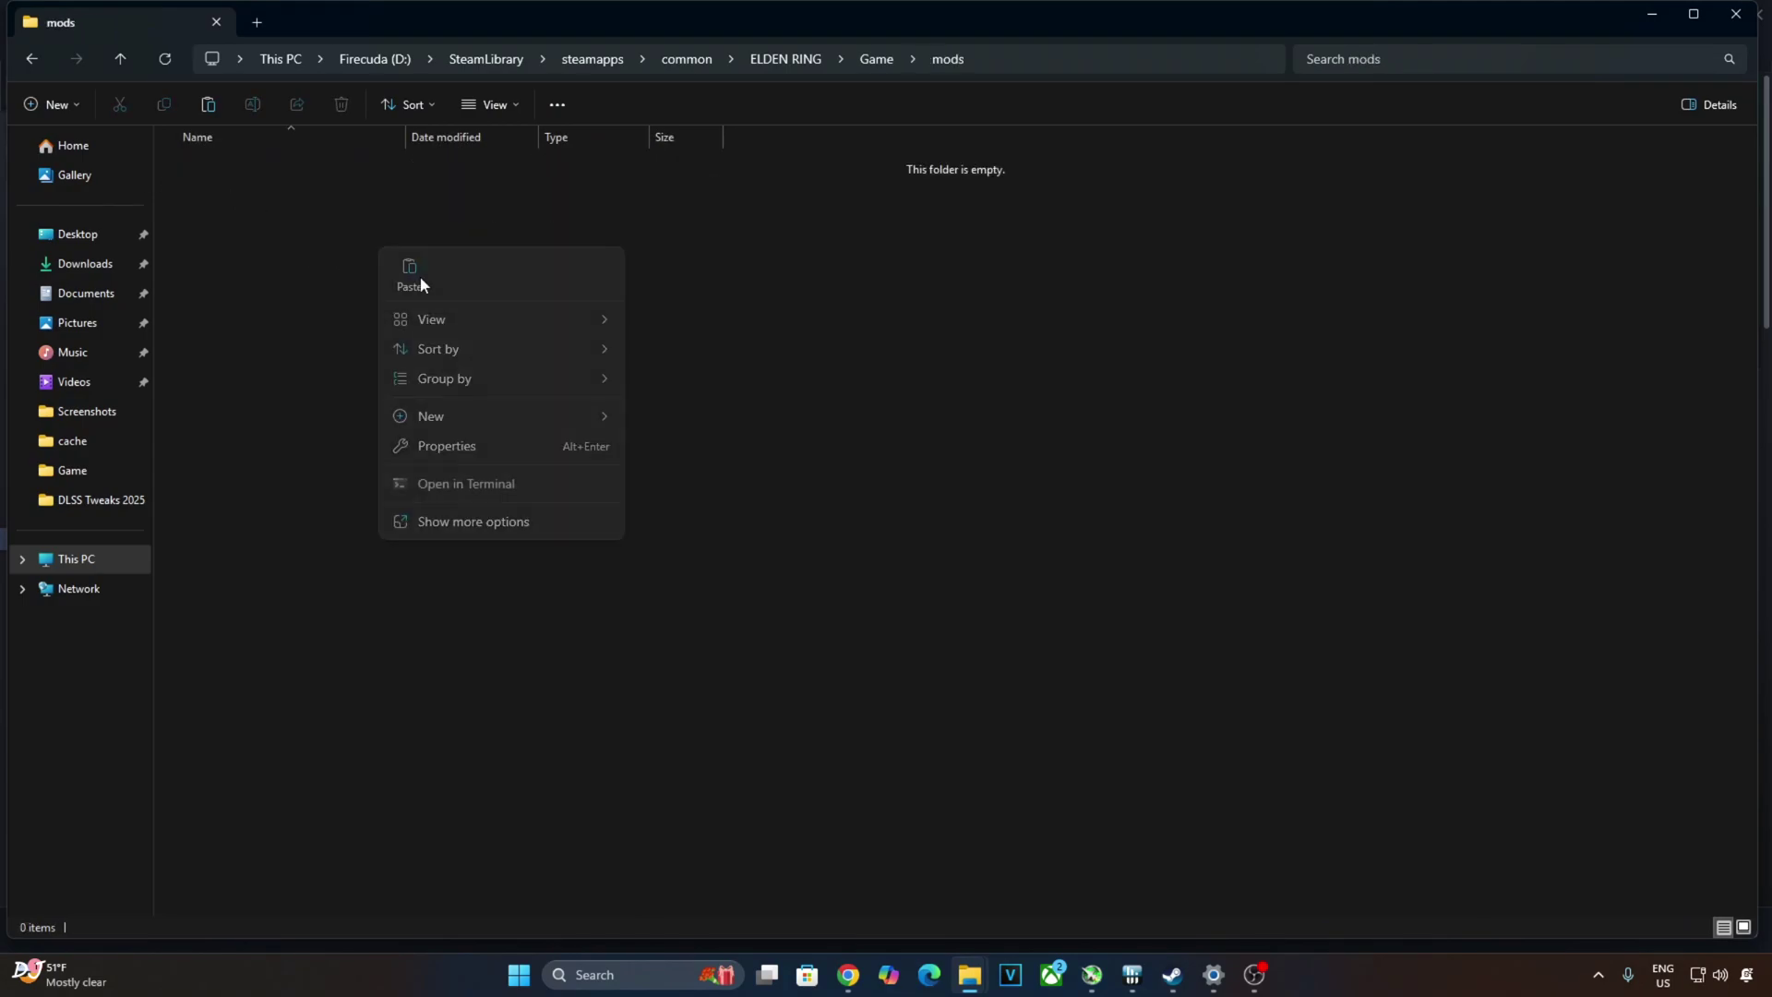
click(402, 265)
Copy RemoveChromaticAberration.dll from the mods folder inside the RemoveChromaticAberration zip archive in the mod loader downloads folder.
click(257, 23)
click(85, 264)
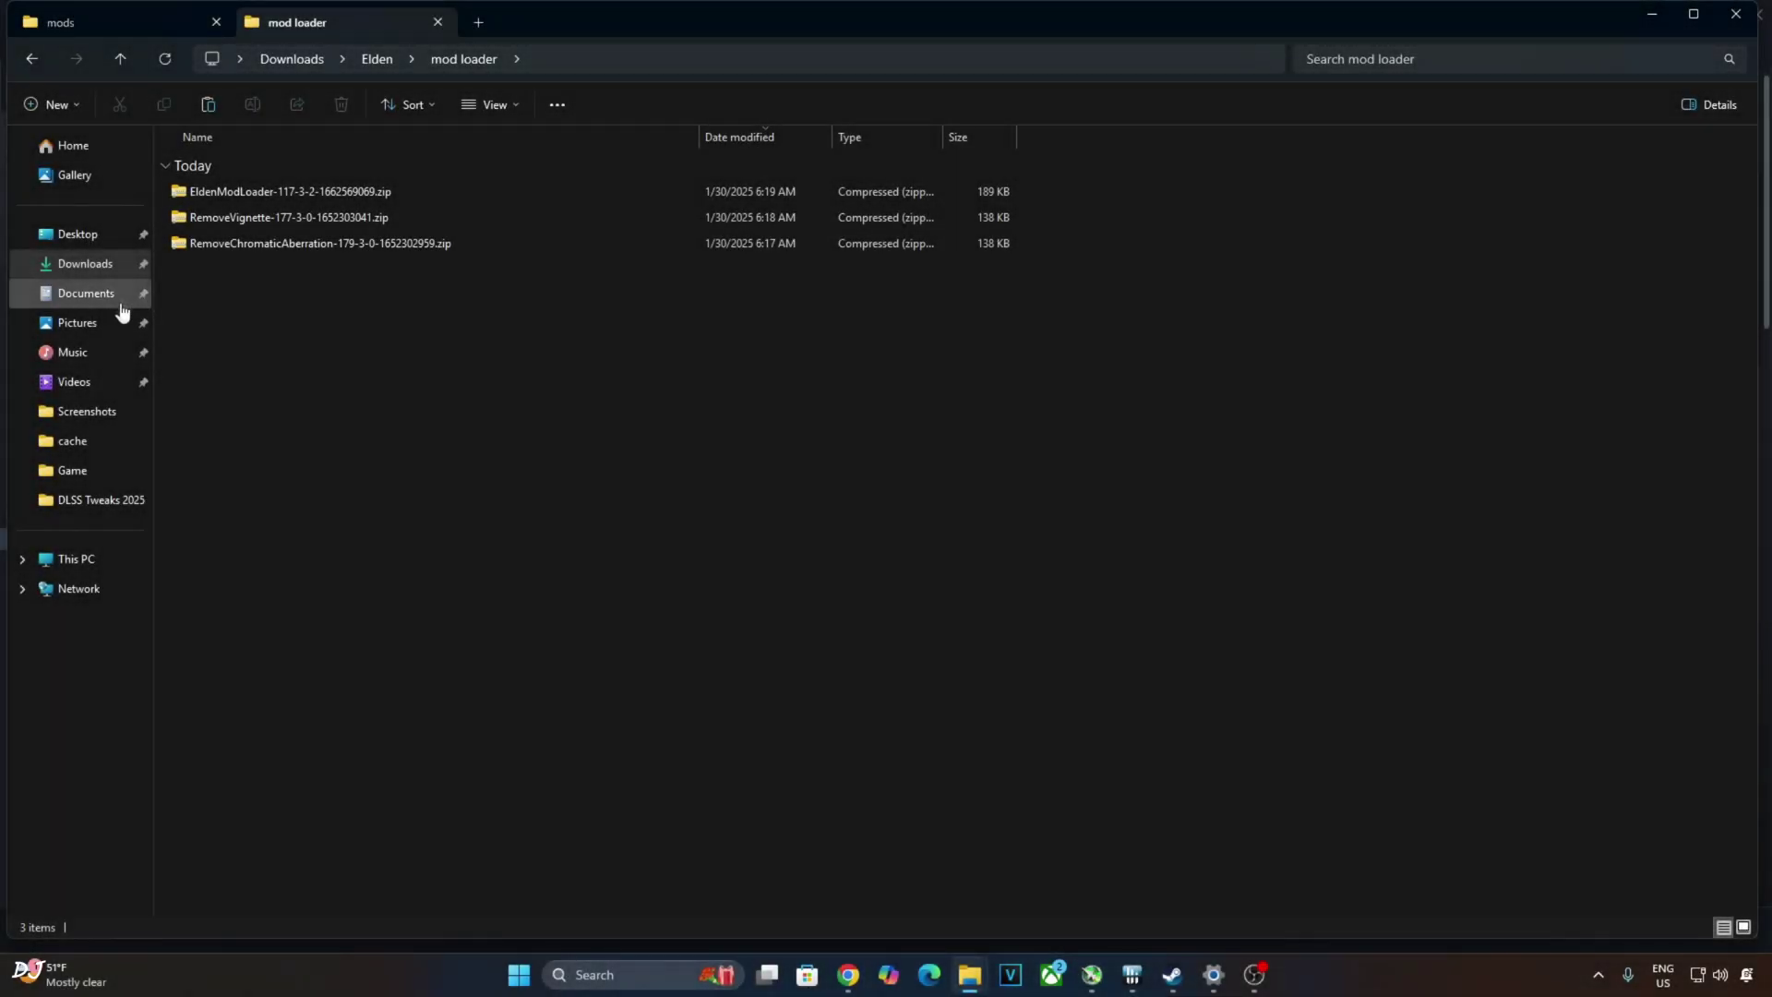
double_click(257, 244)
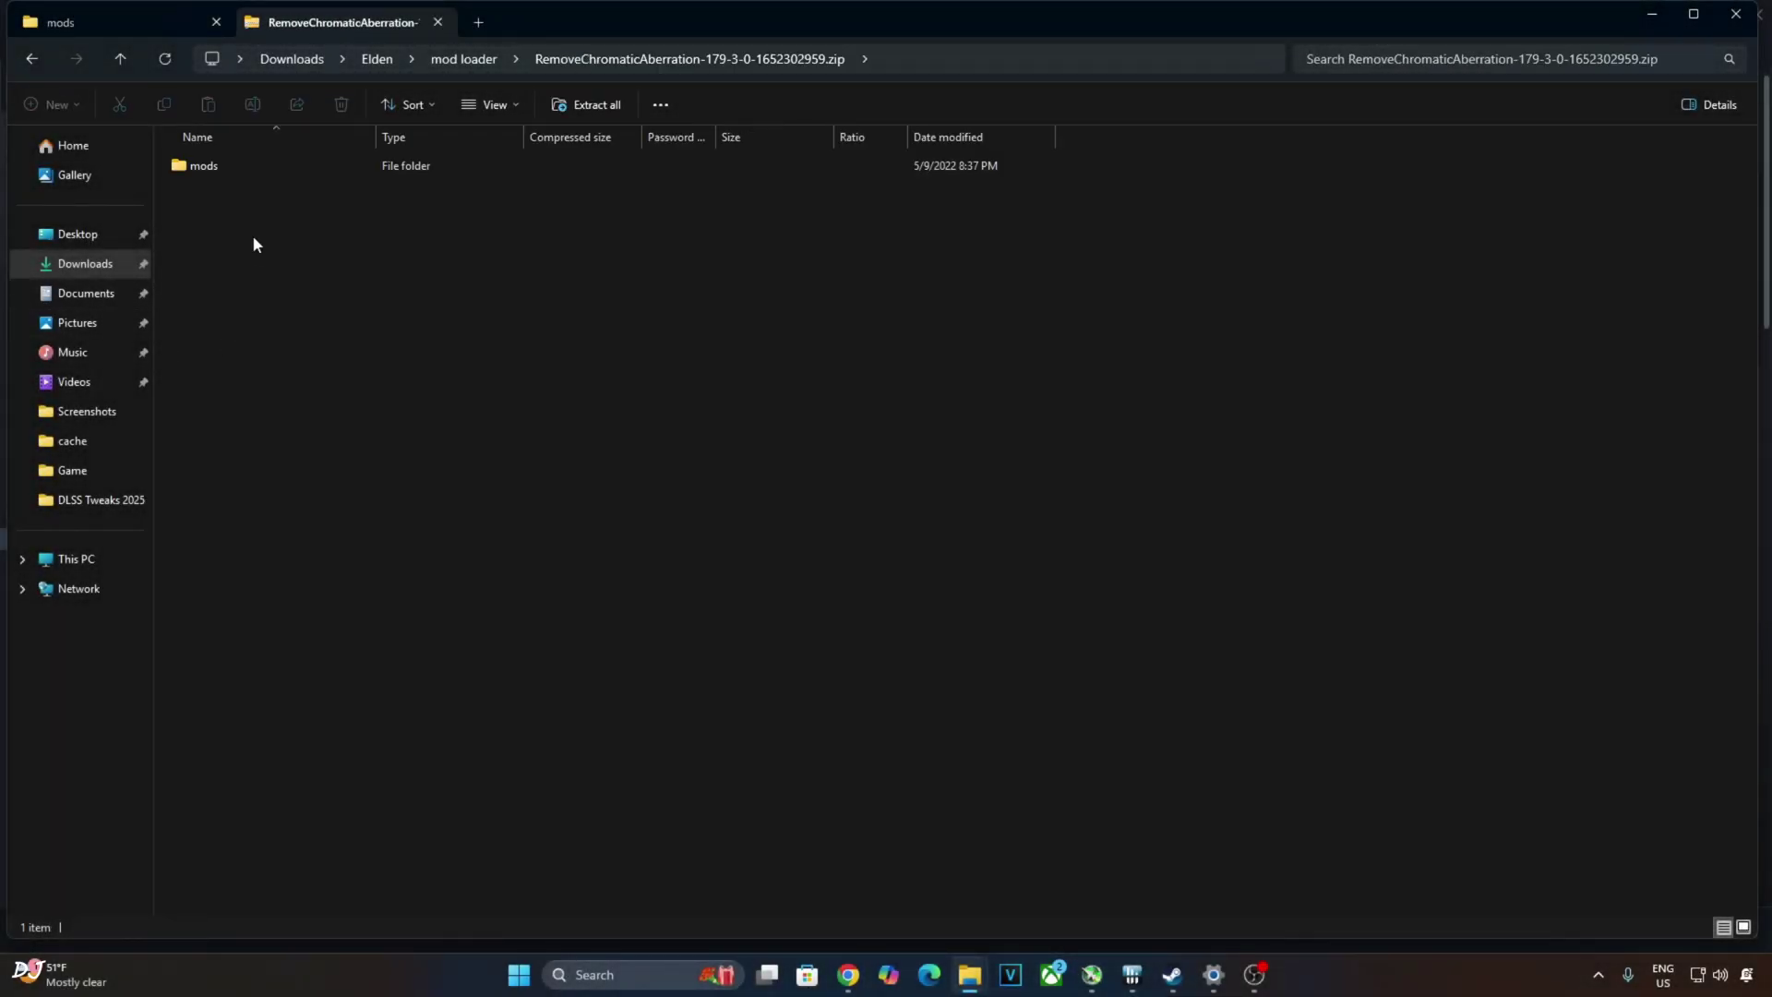
double_click(217, 168)
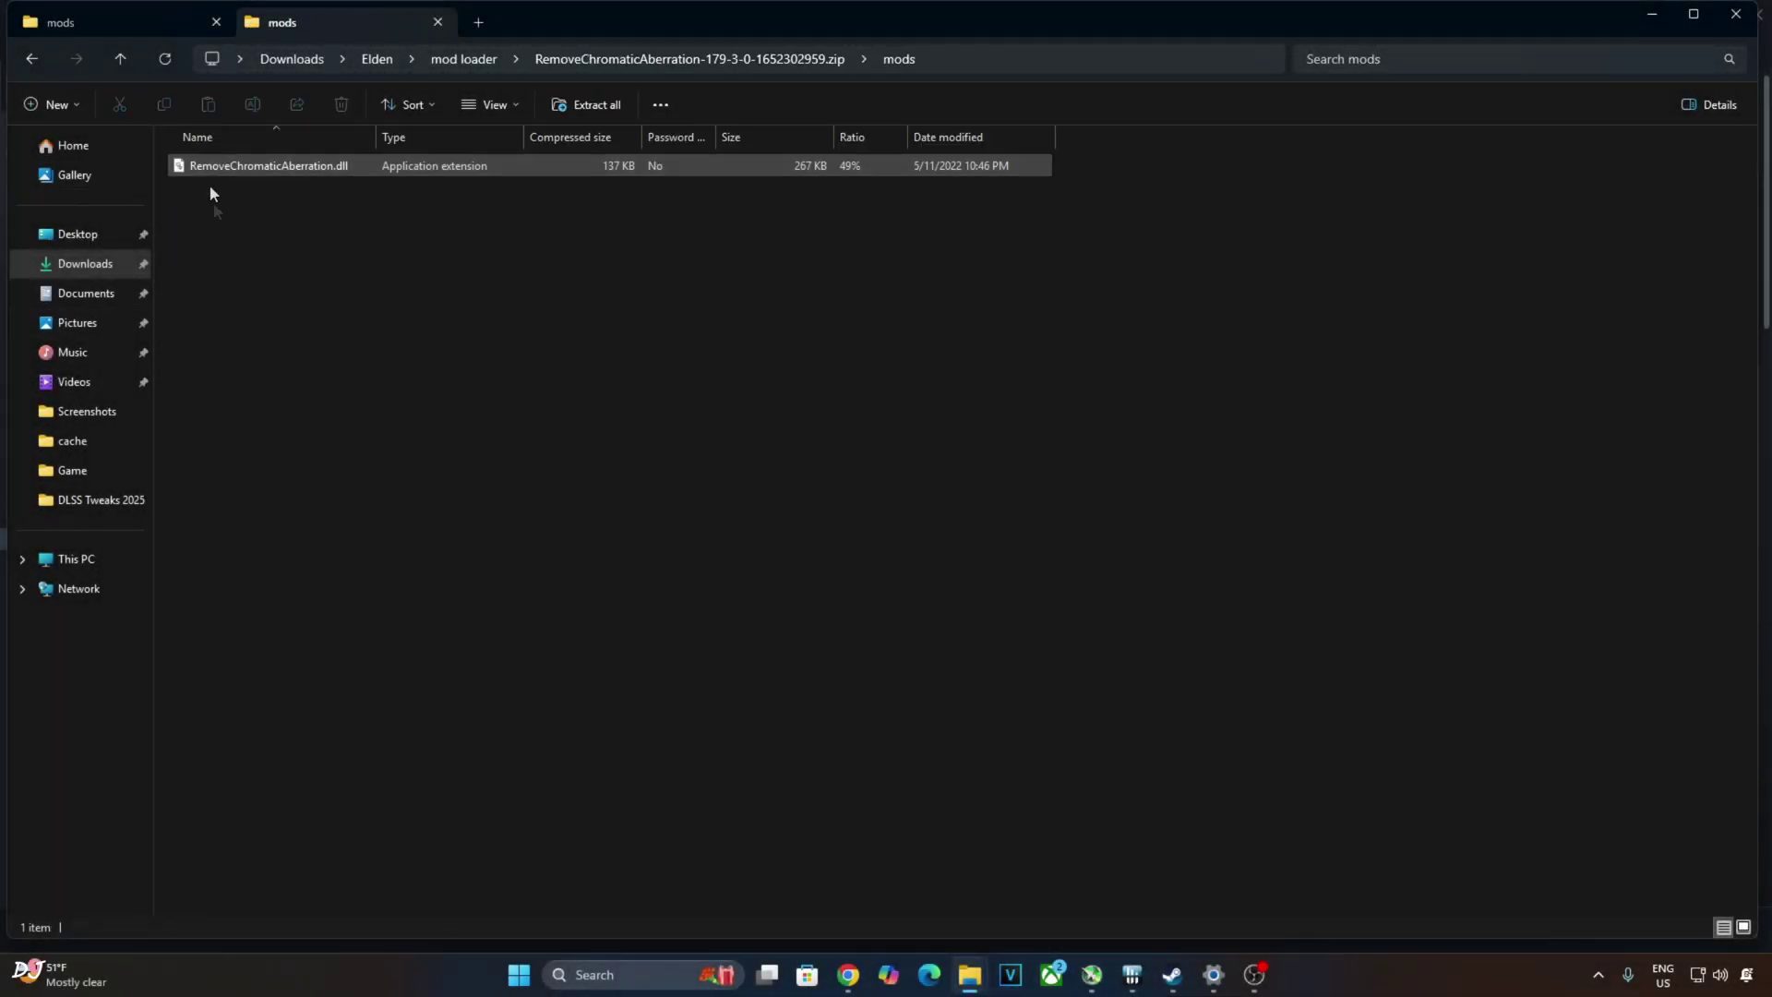
right_click(273, 167)
click(322, 221)
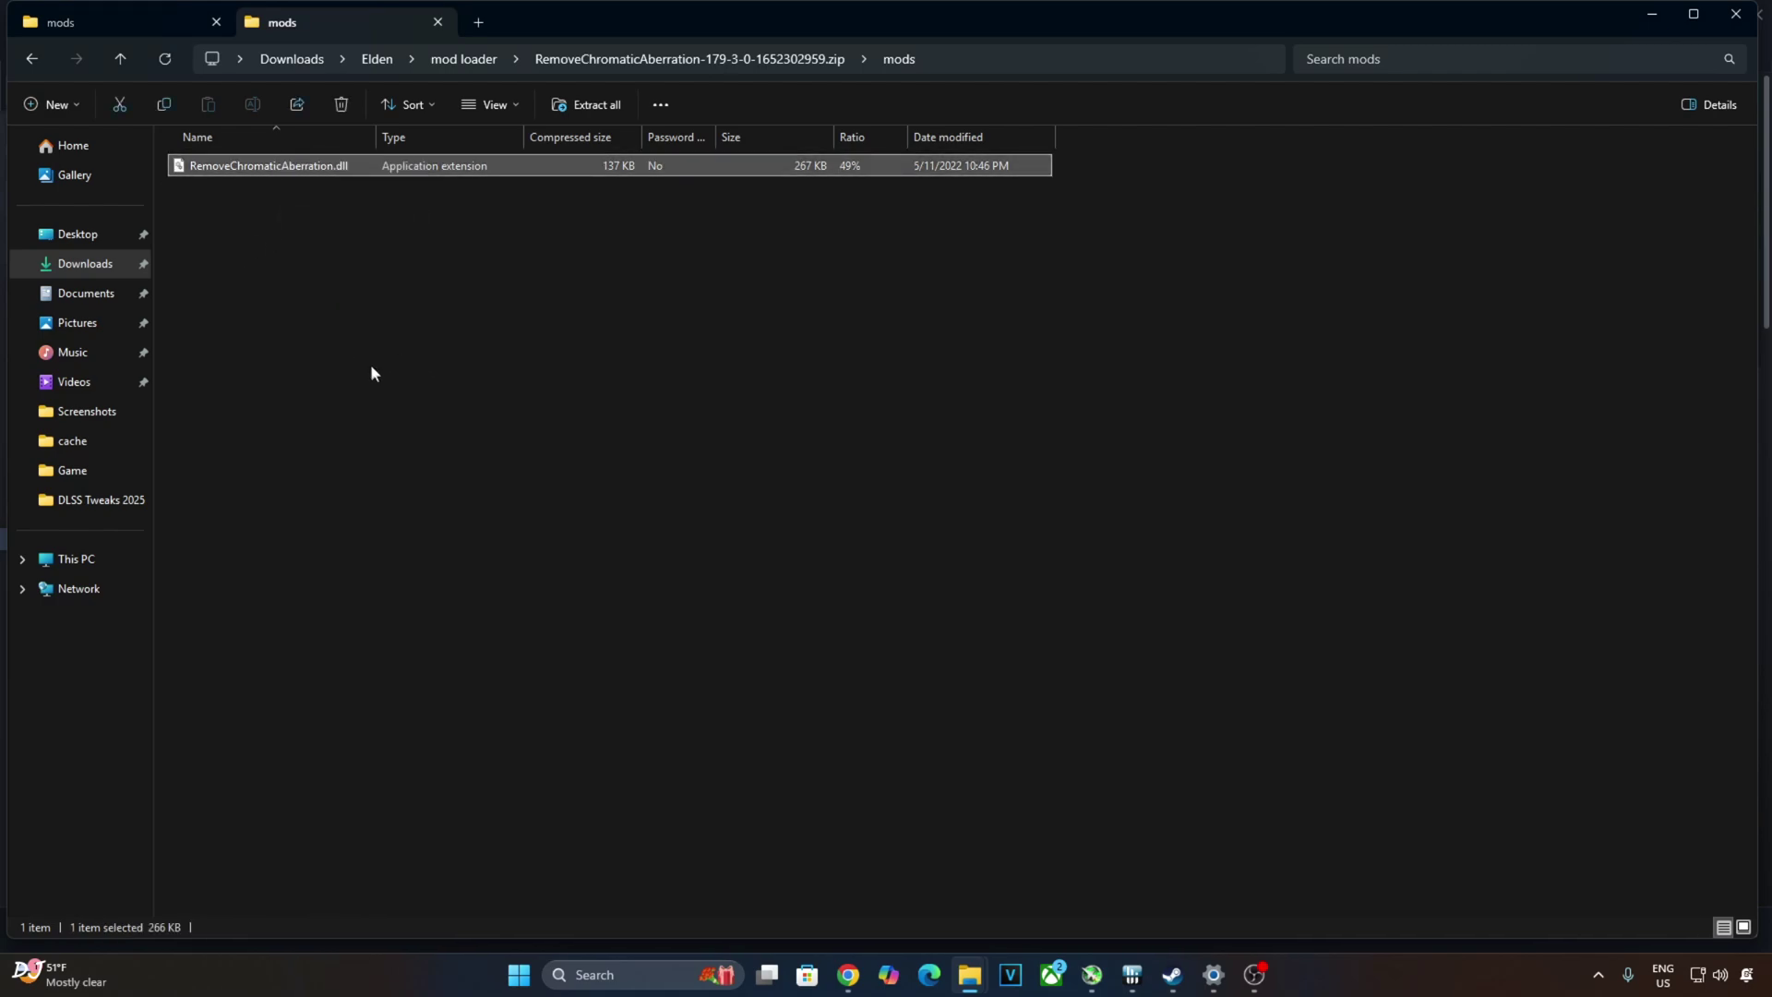
Paste the copied RemoveChromaticAberration.dll into the mods folder of ELDEN RING's Game directory.
click(125, 20)
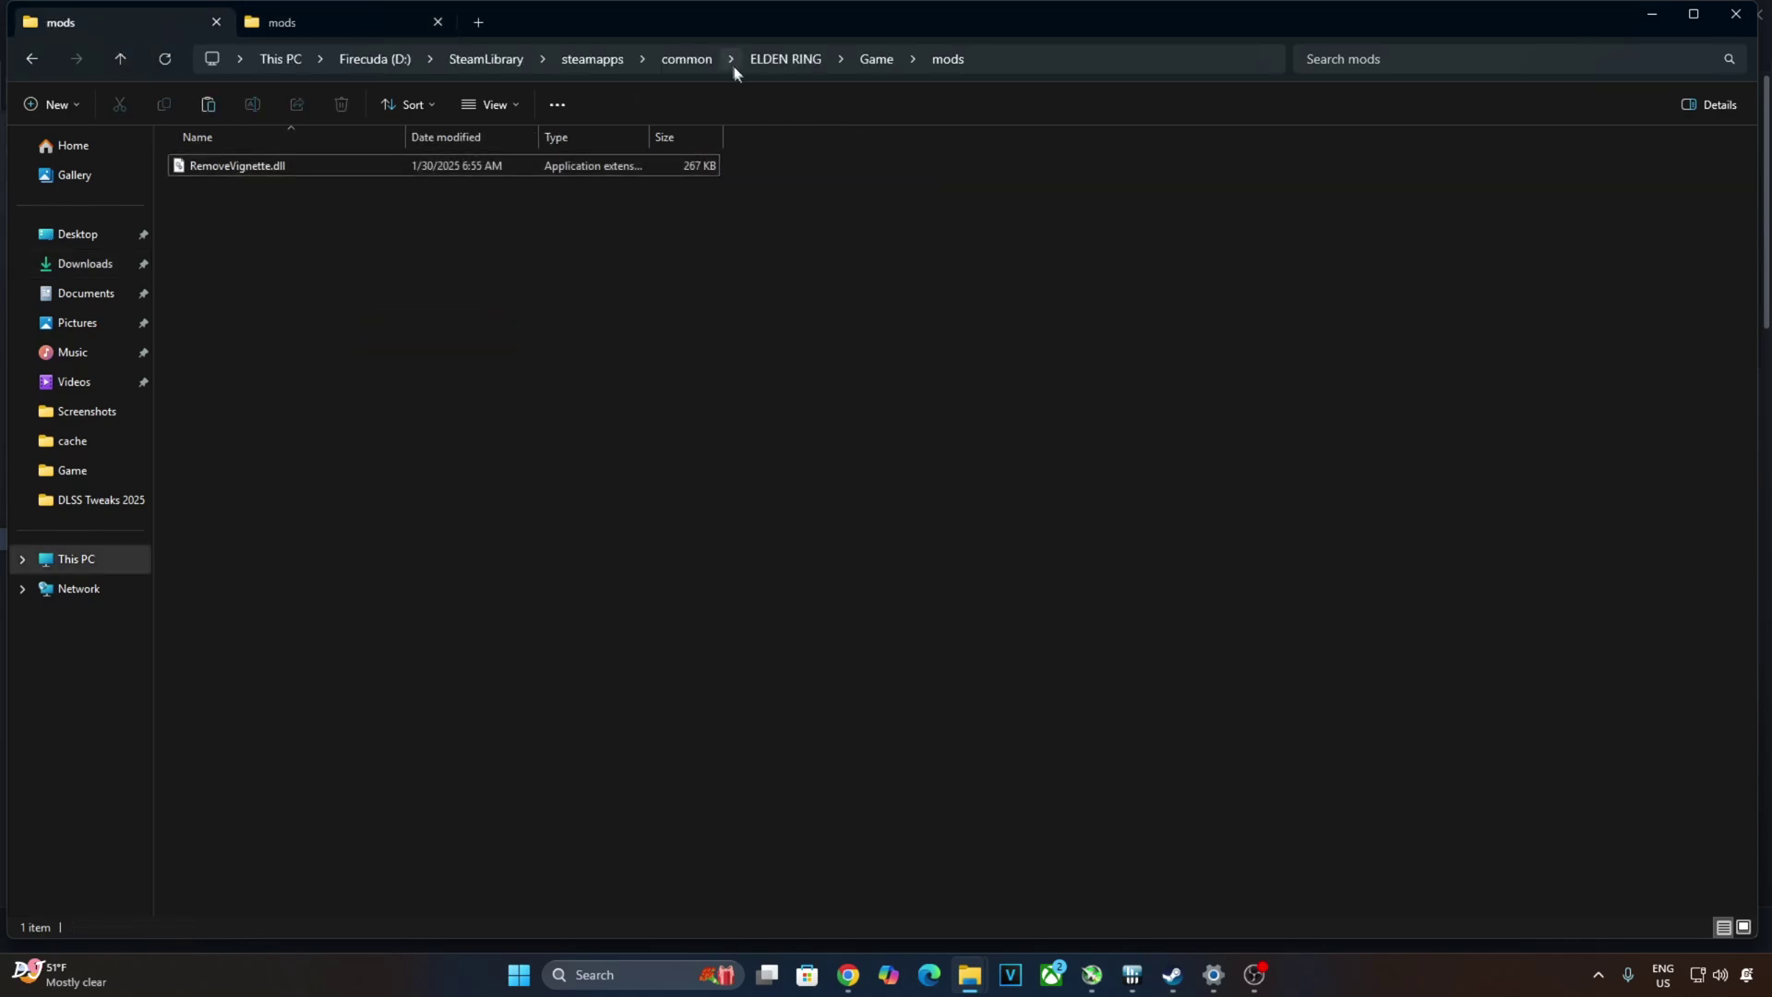
right_click(367, 218)
click(386, 244)
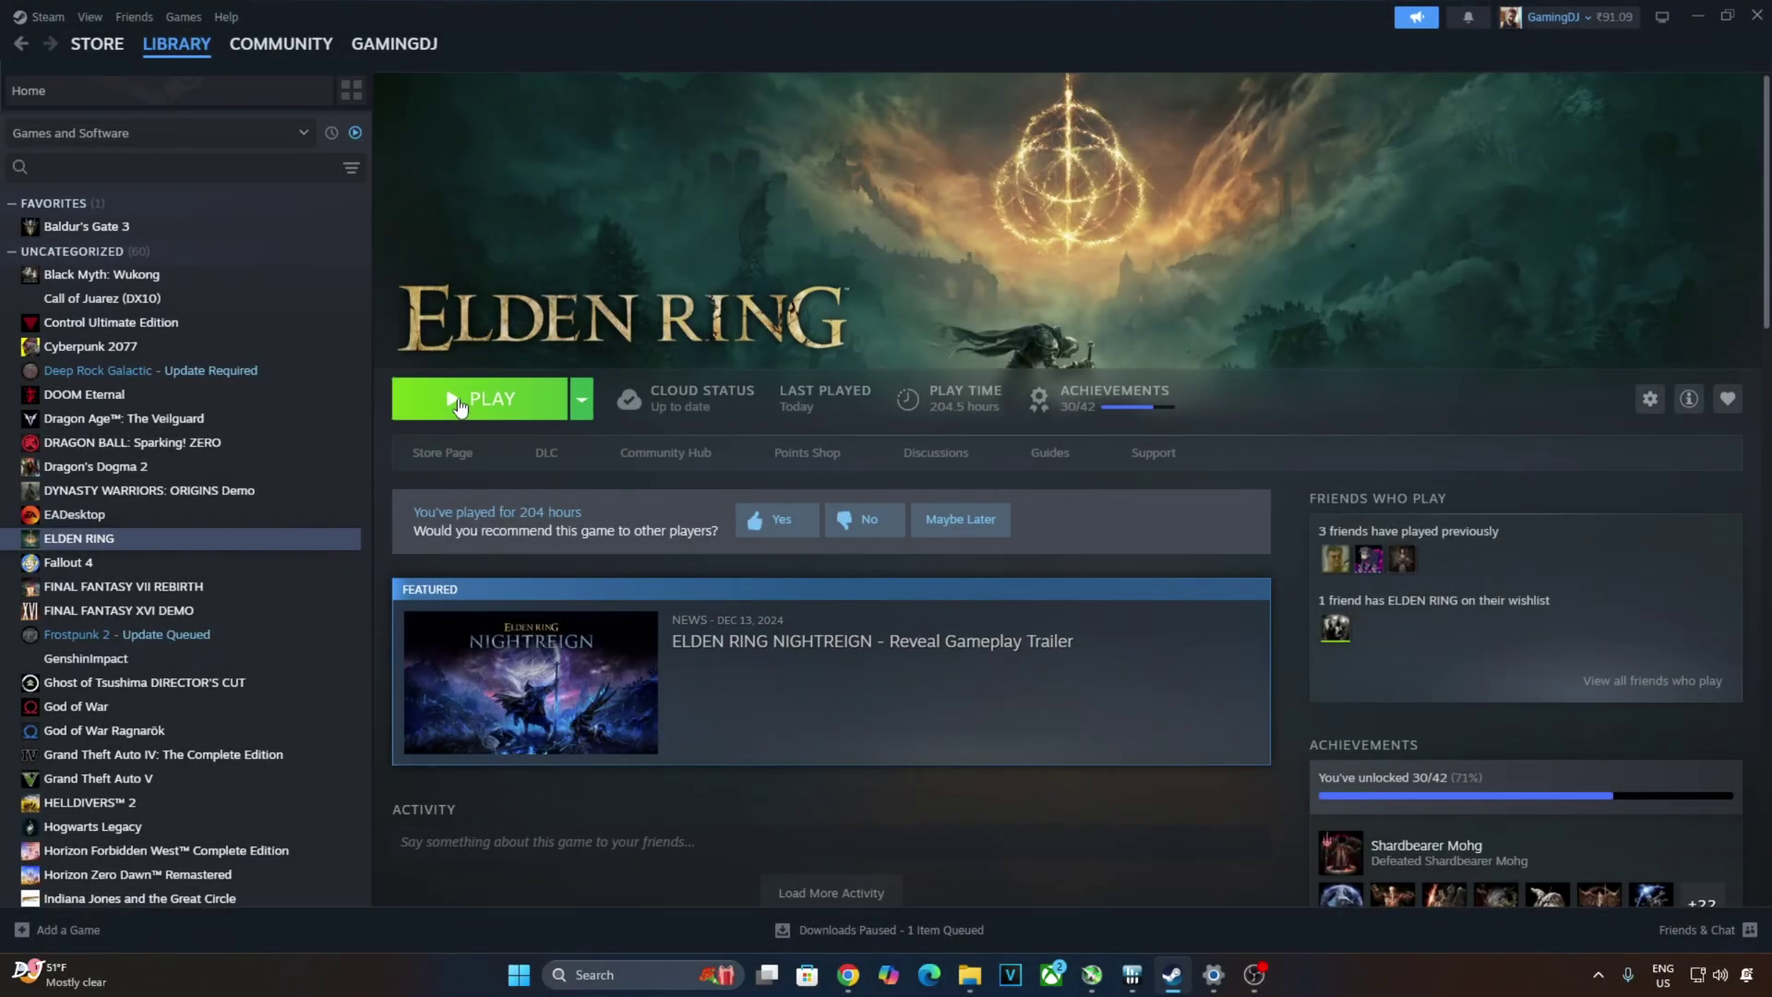
Launch ELDEN RING from Steam and, in the advanced graphics settings, turn Motion Blur Off and lower Global Illumination Quality.
click(471, 403)
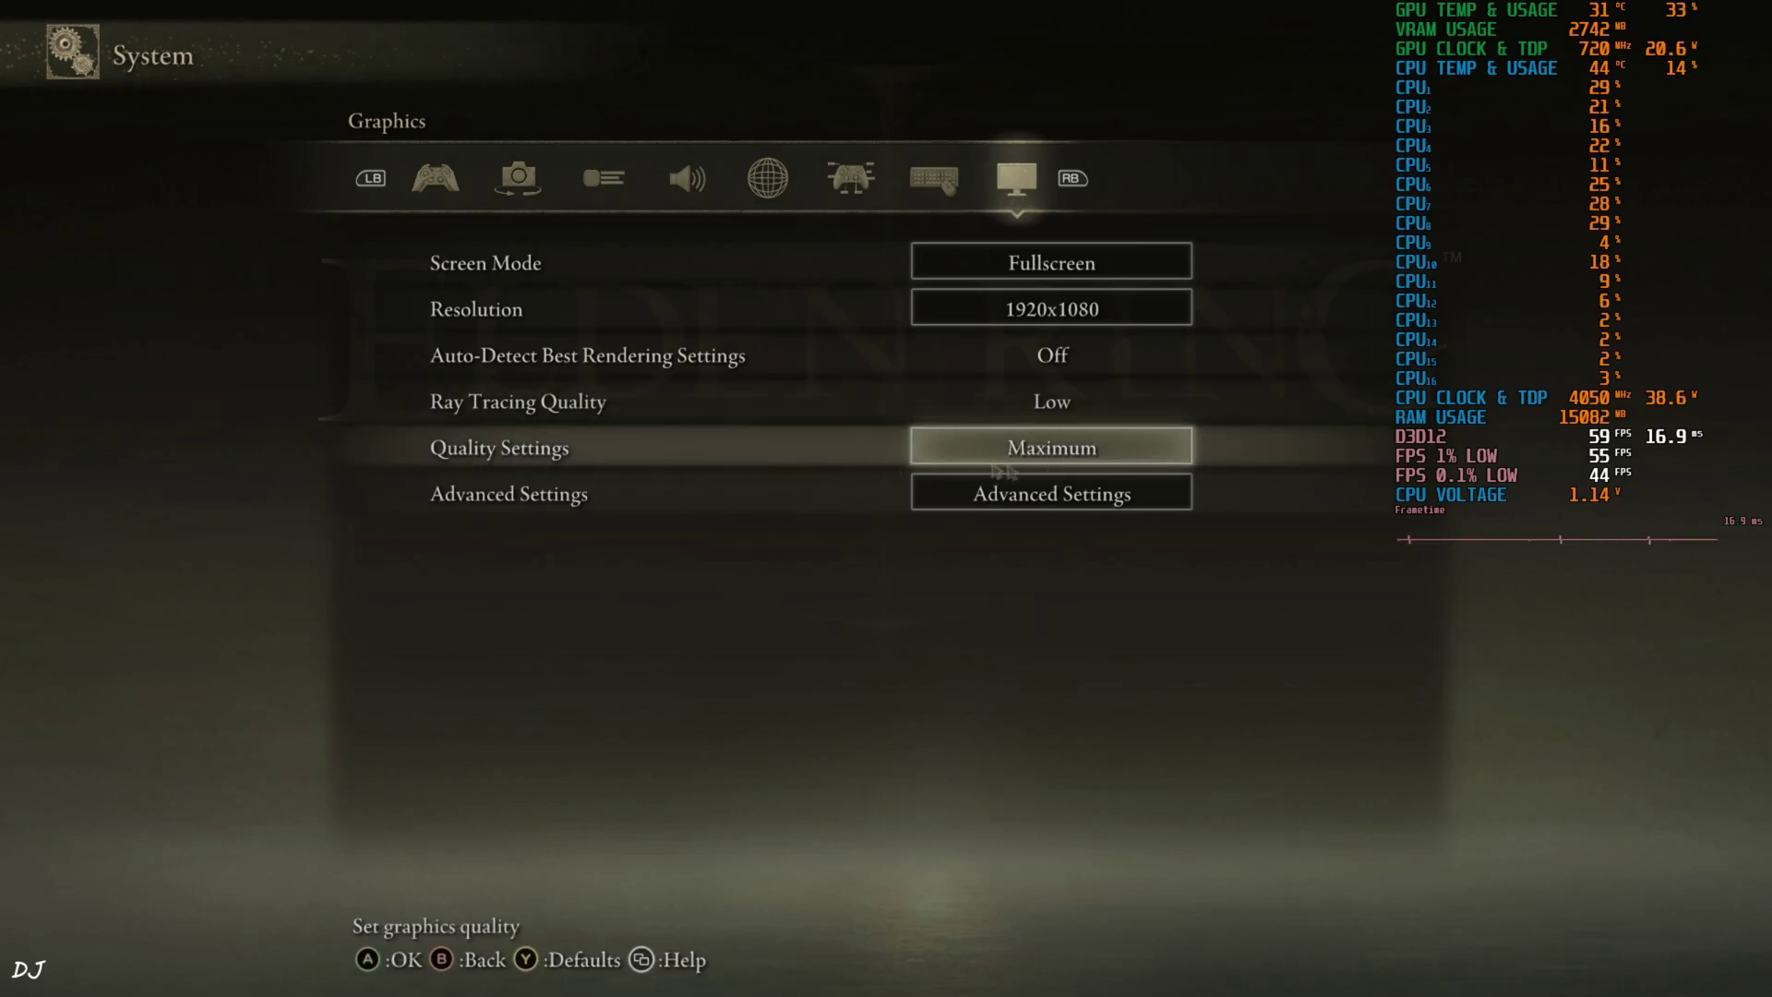
click(996, 494)
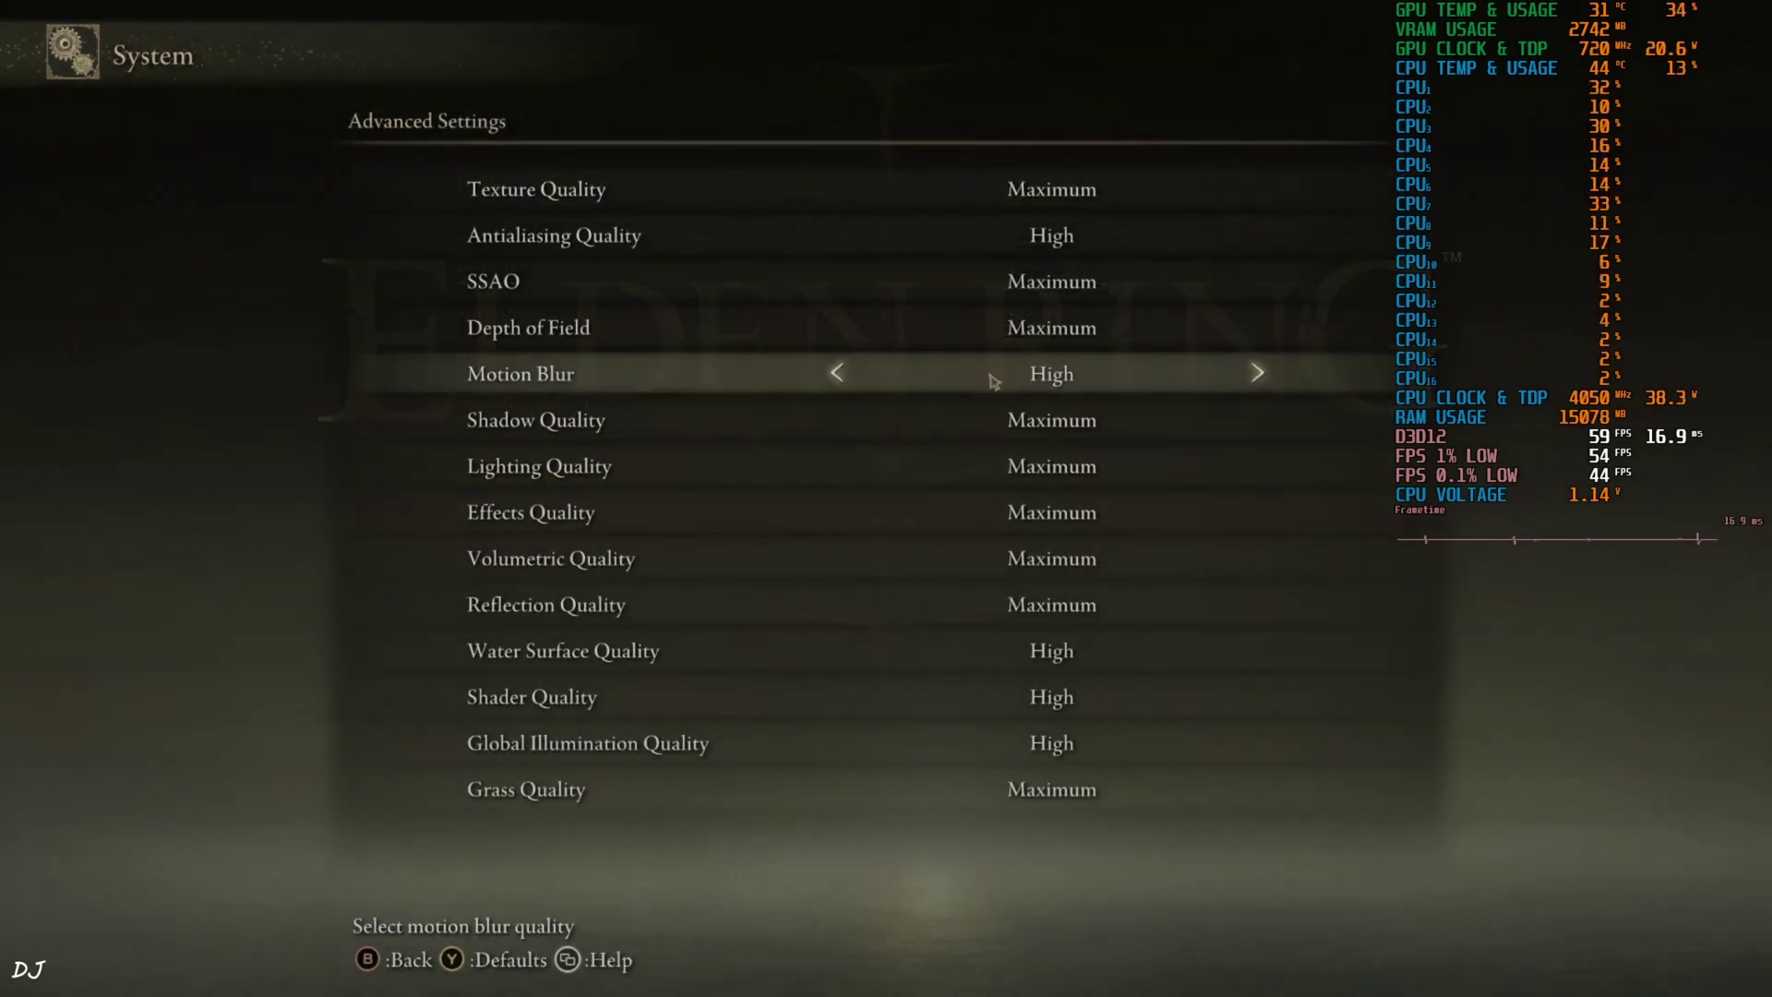
click(847, 386)
click(847, 385)
click(847, 386)
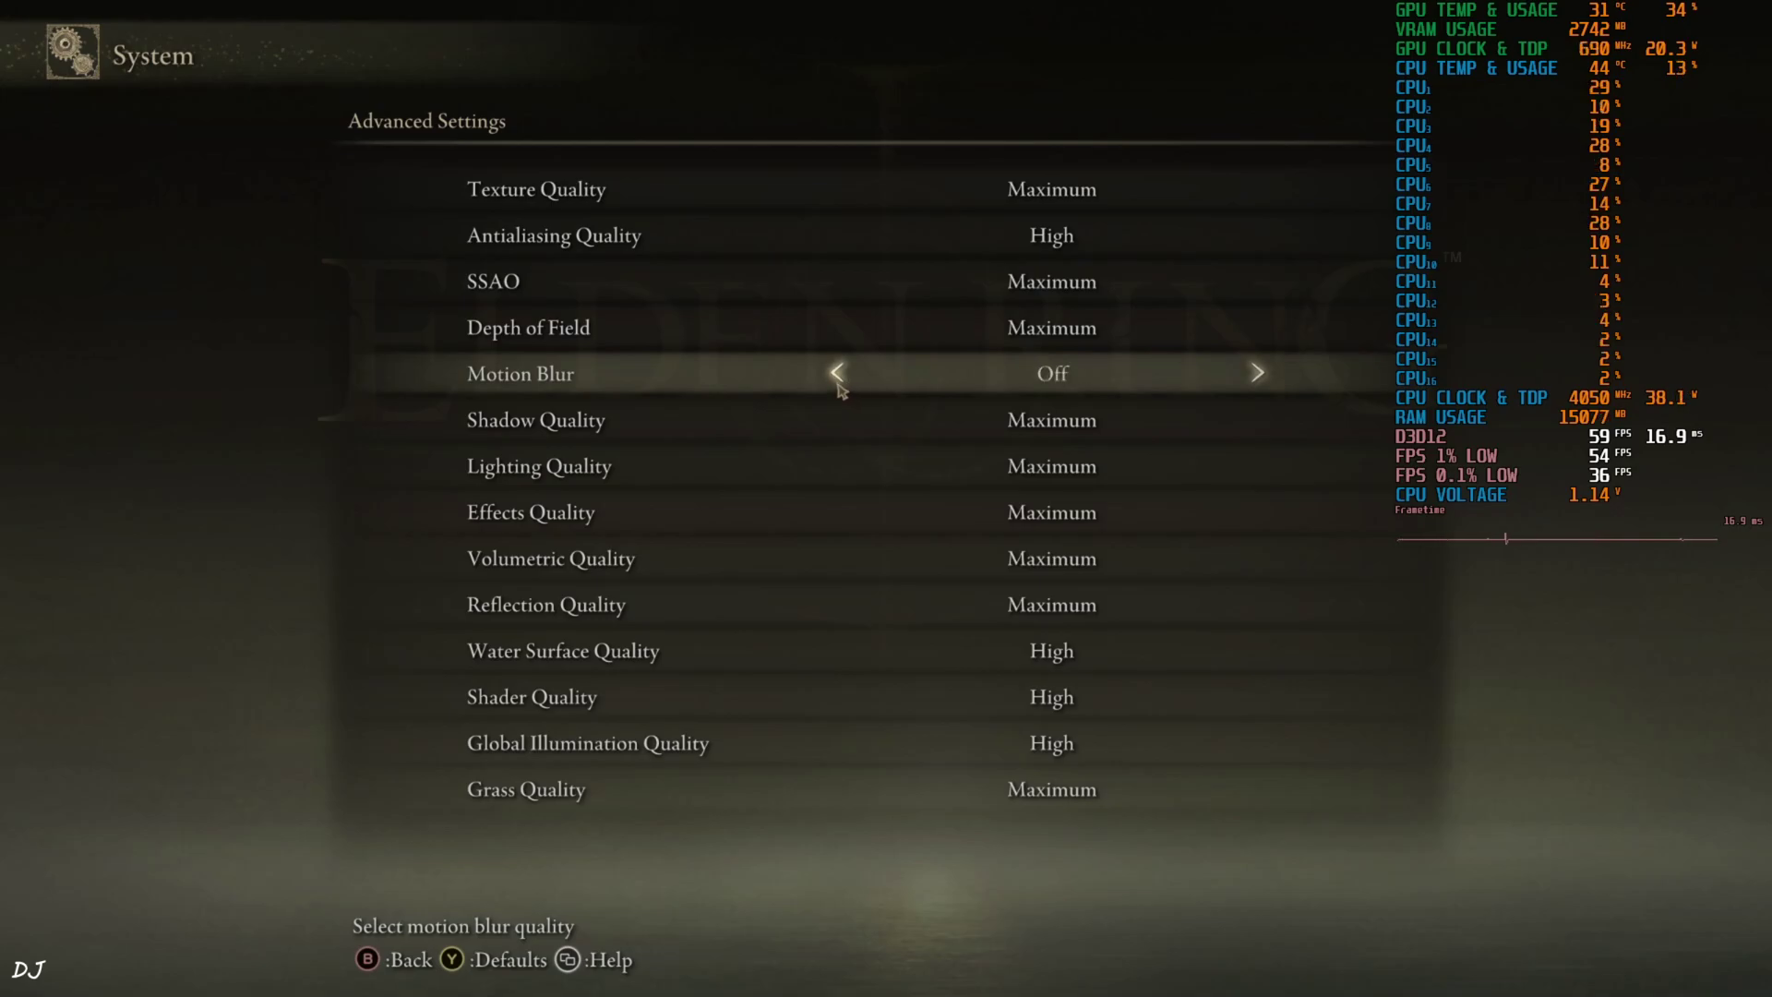
click(838, 744)
click(837, 743)
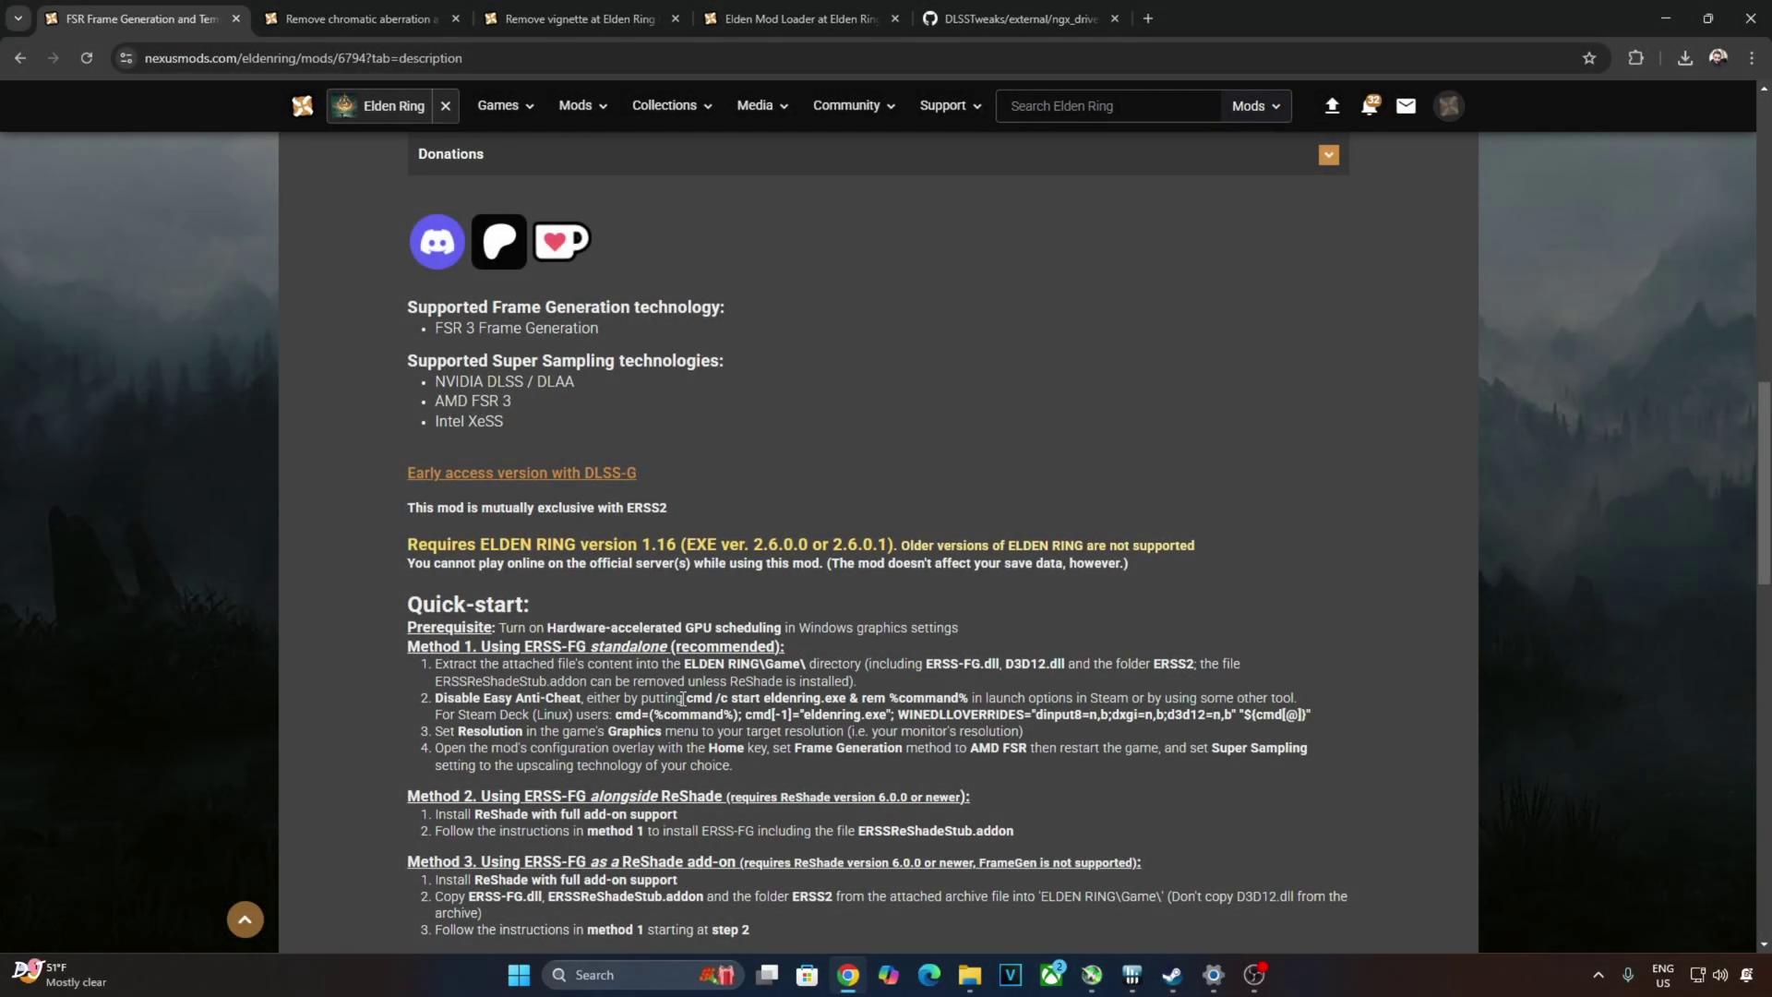
Copy the launch command "cmd /c start eldenring.exe & rem %command%" from the ERSS-FG mod description in the browser.
drag(684, 697, 971, 698)
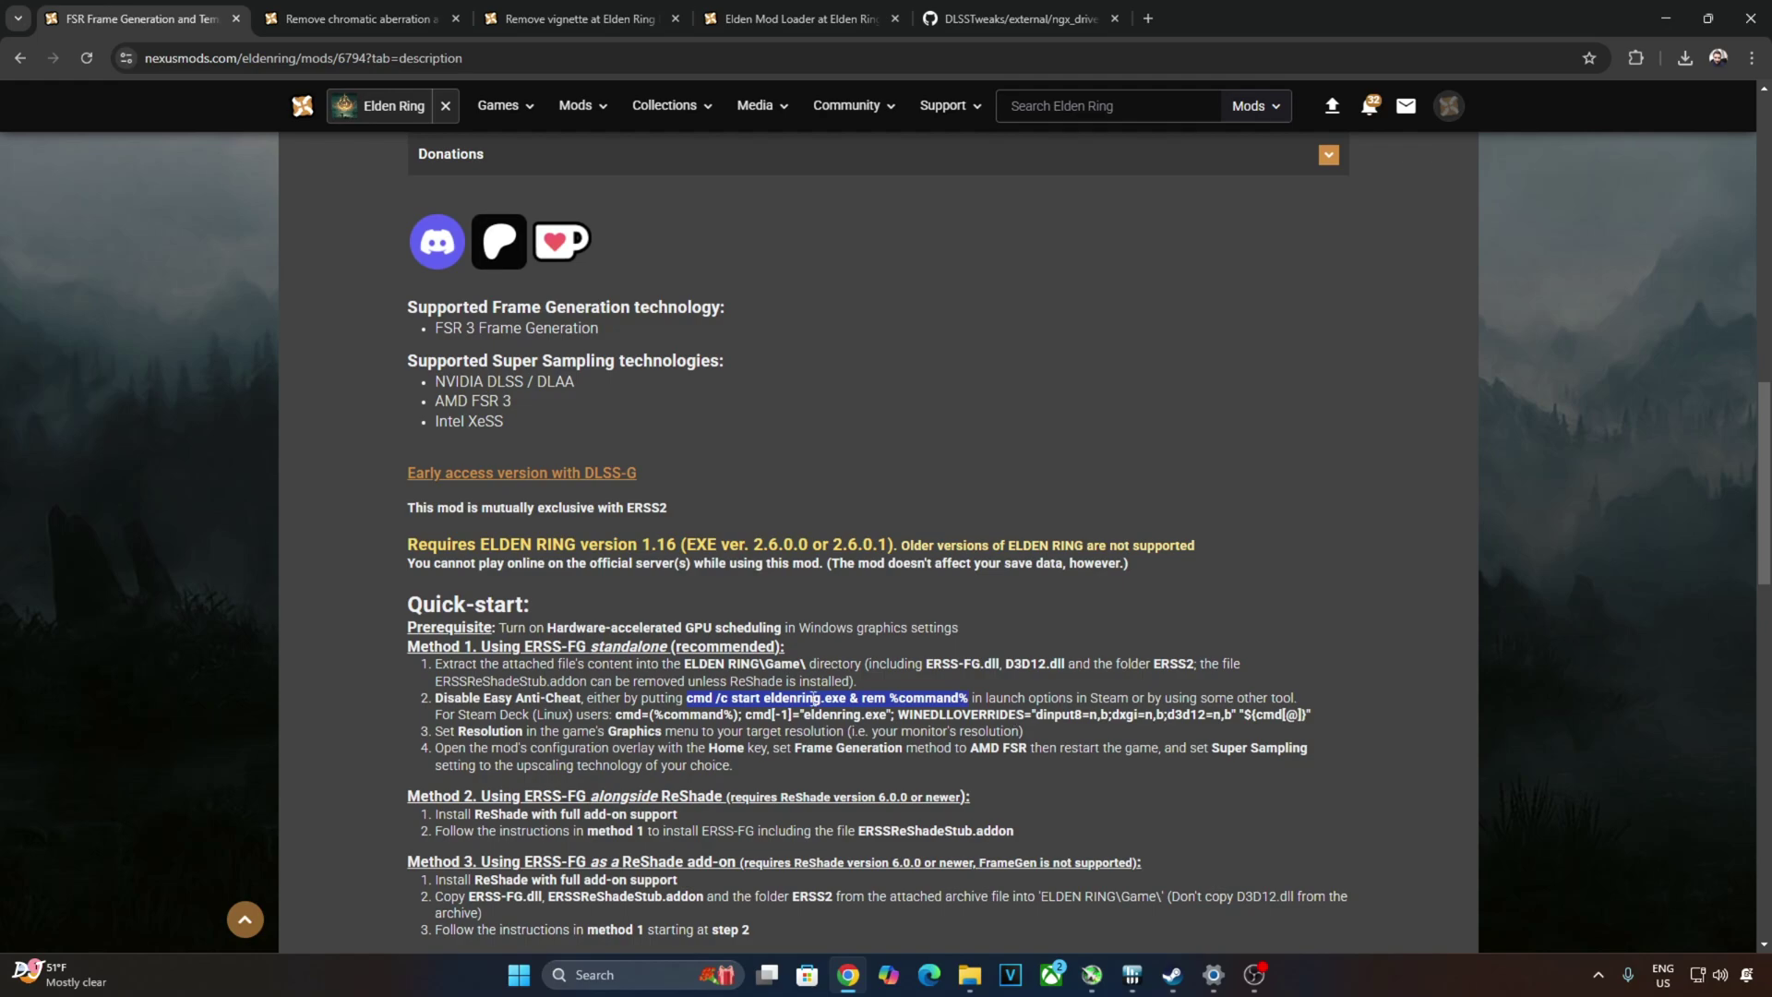
right_click(814, 699)
click(819, 461)
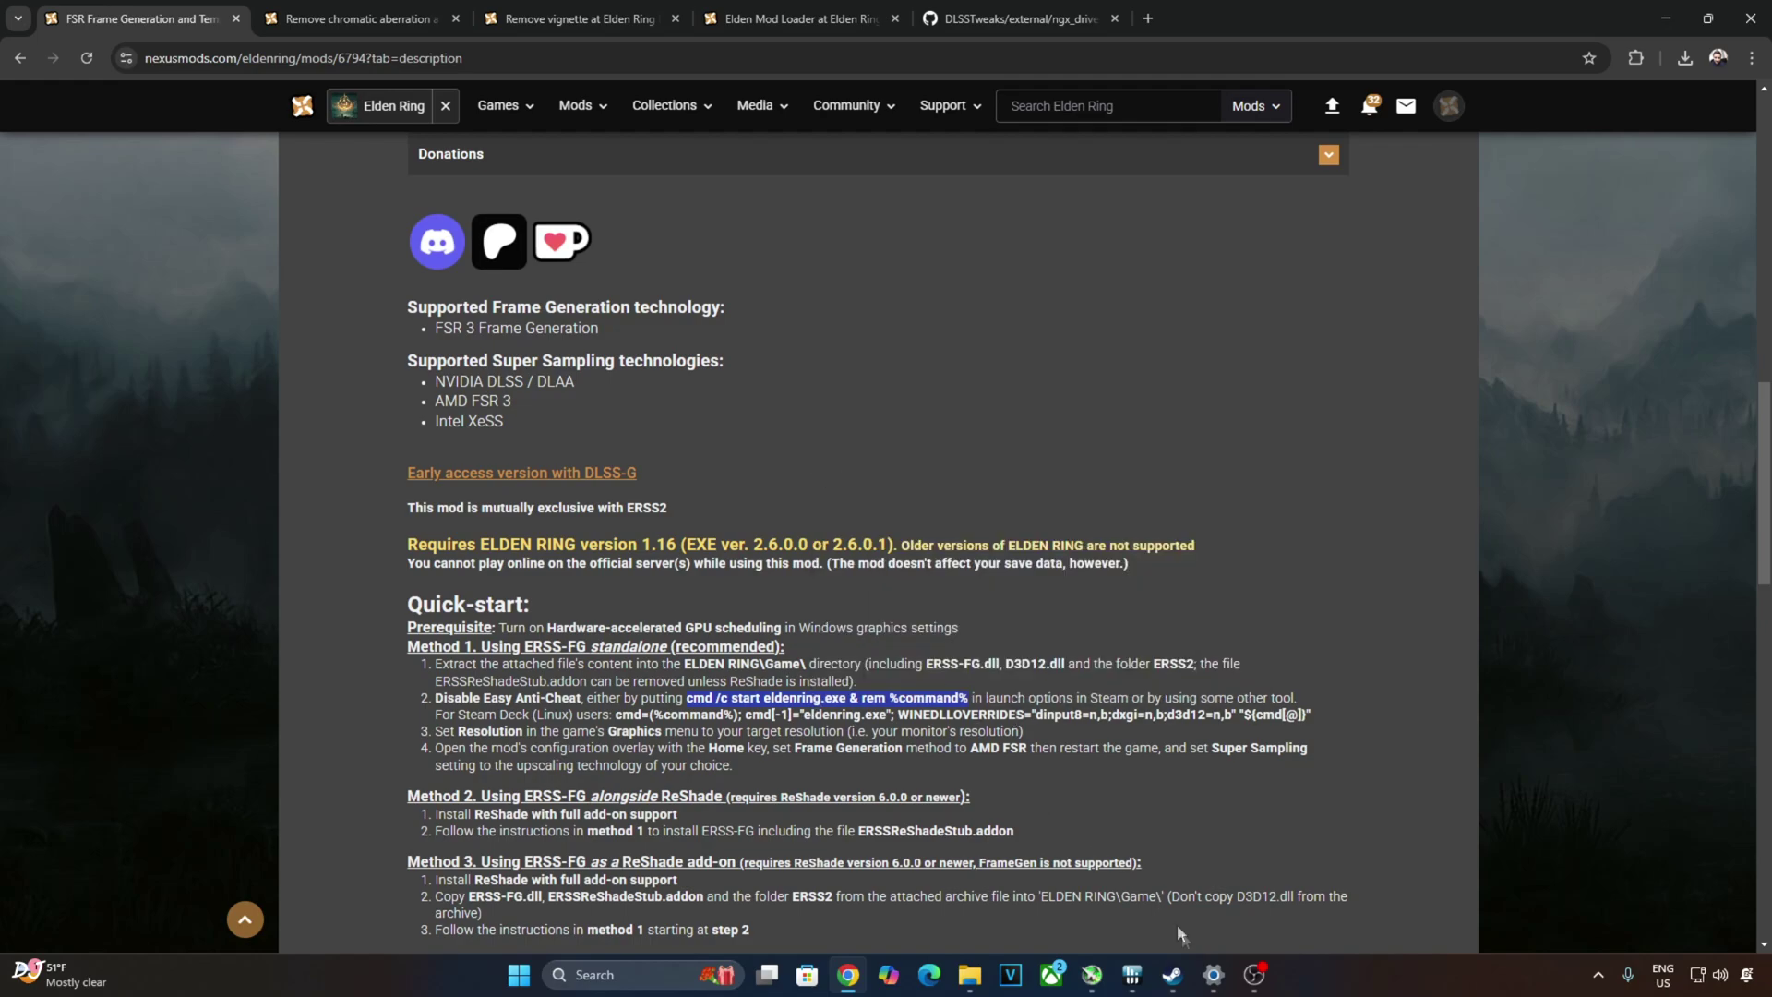
Switch to Steam and make sure ELDEN RING's launch options contain "cmd /c start eldenring.exe & rem %command%".
click(1171, 978)
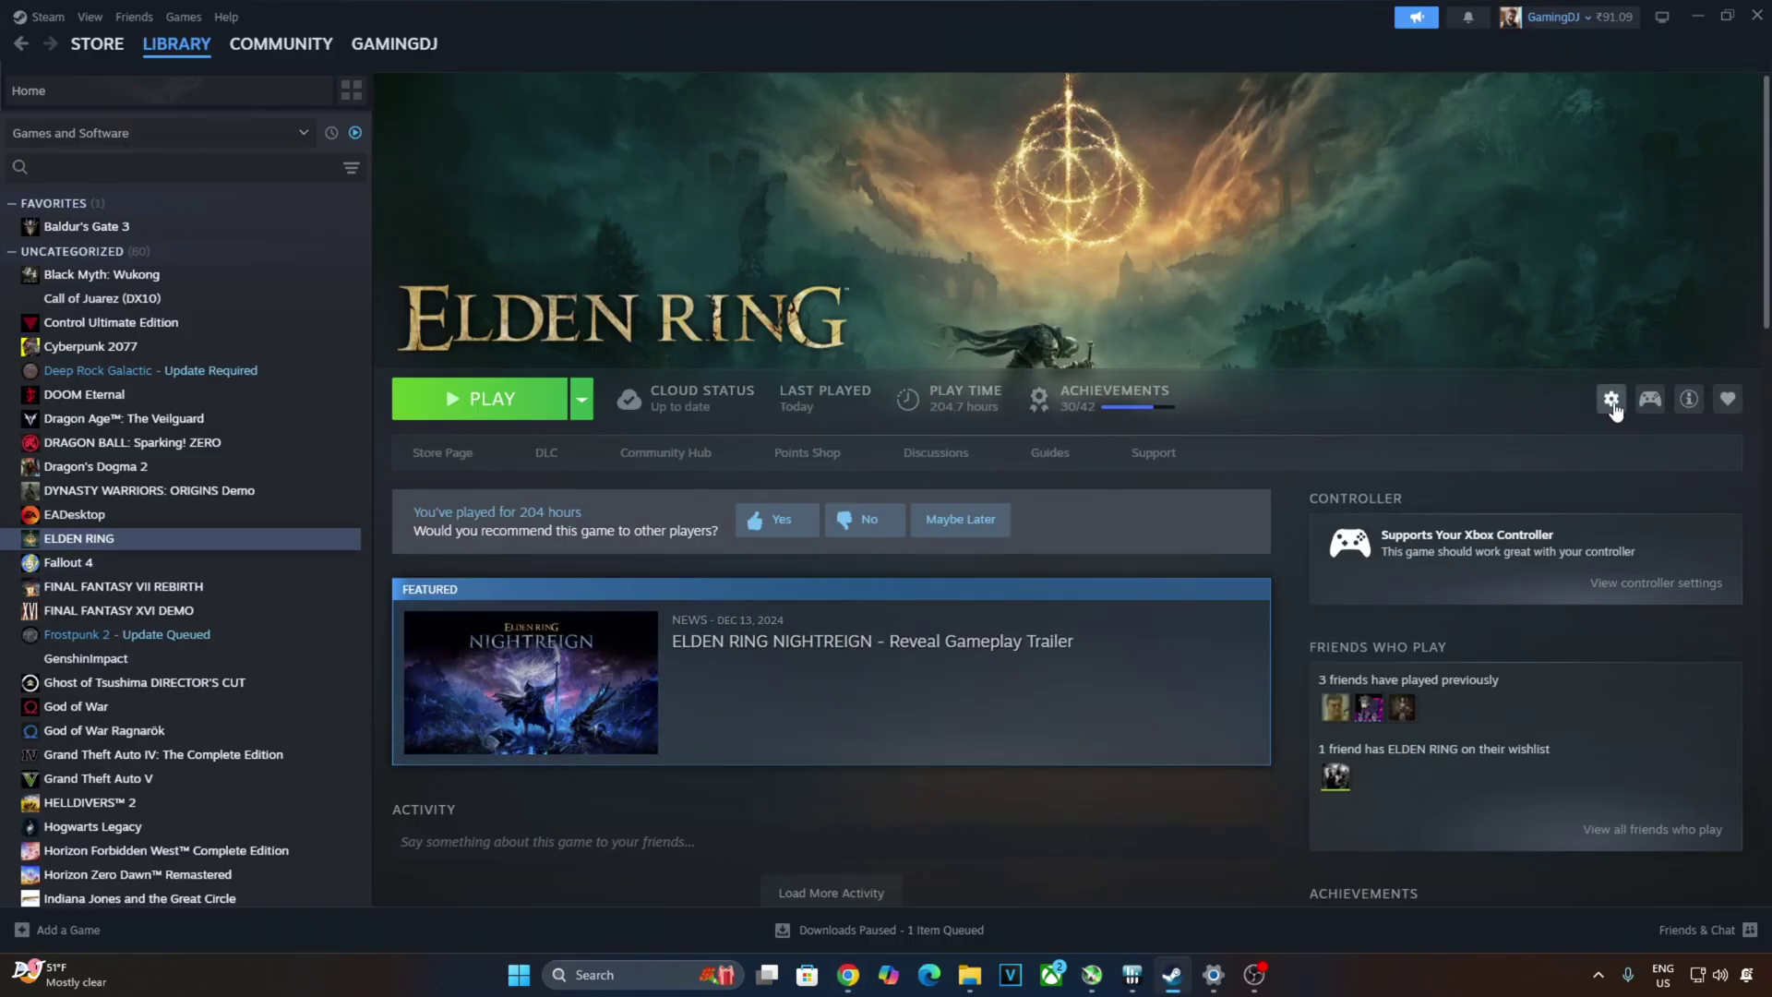
click(1611, 400)
click(1628, 526)
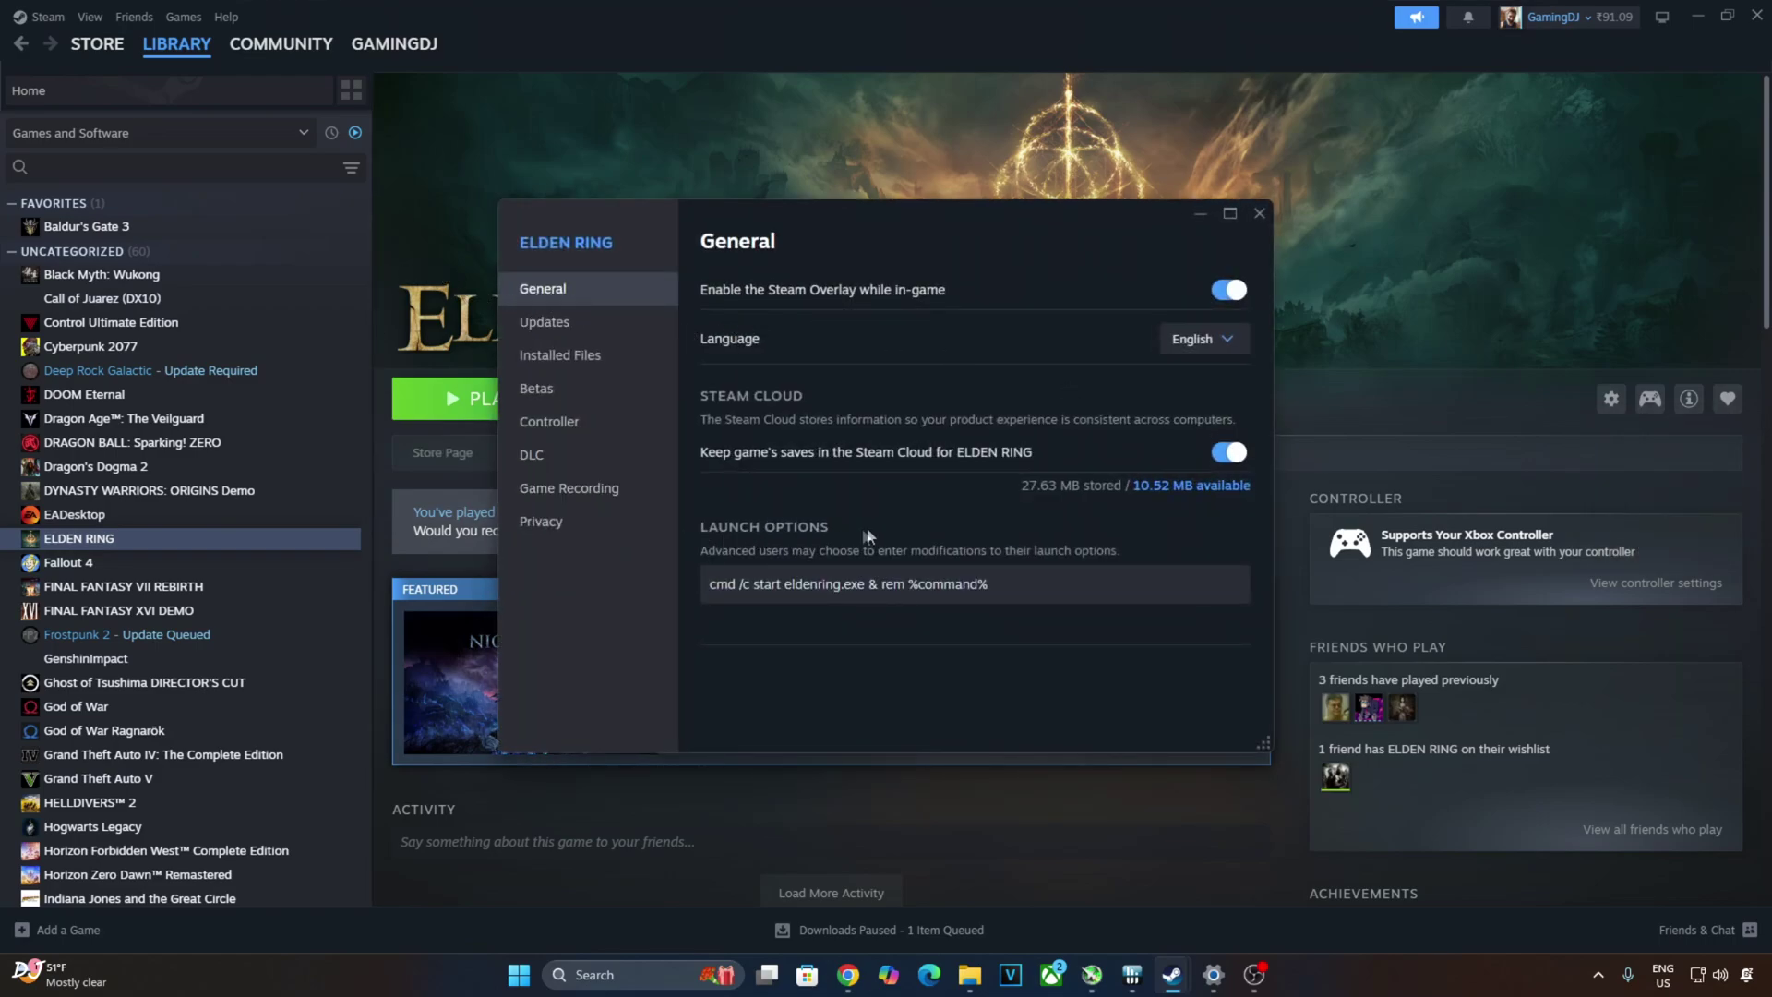
click(874, 587)
click(1262, 211)
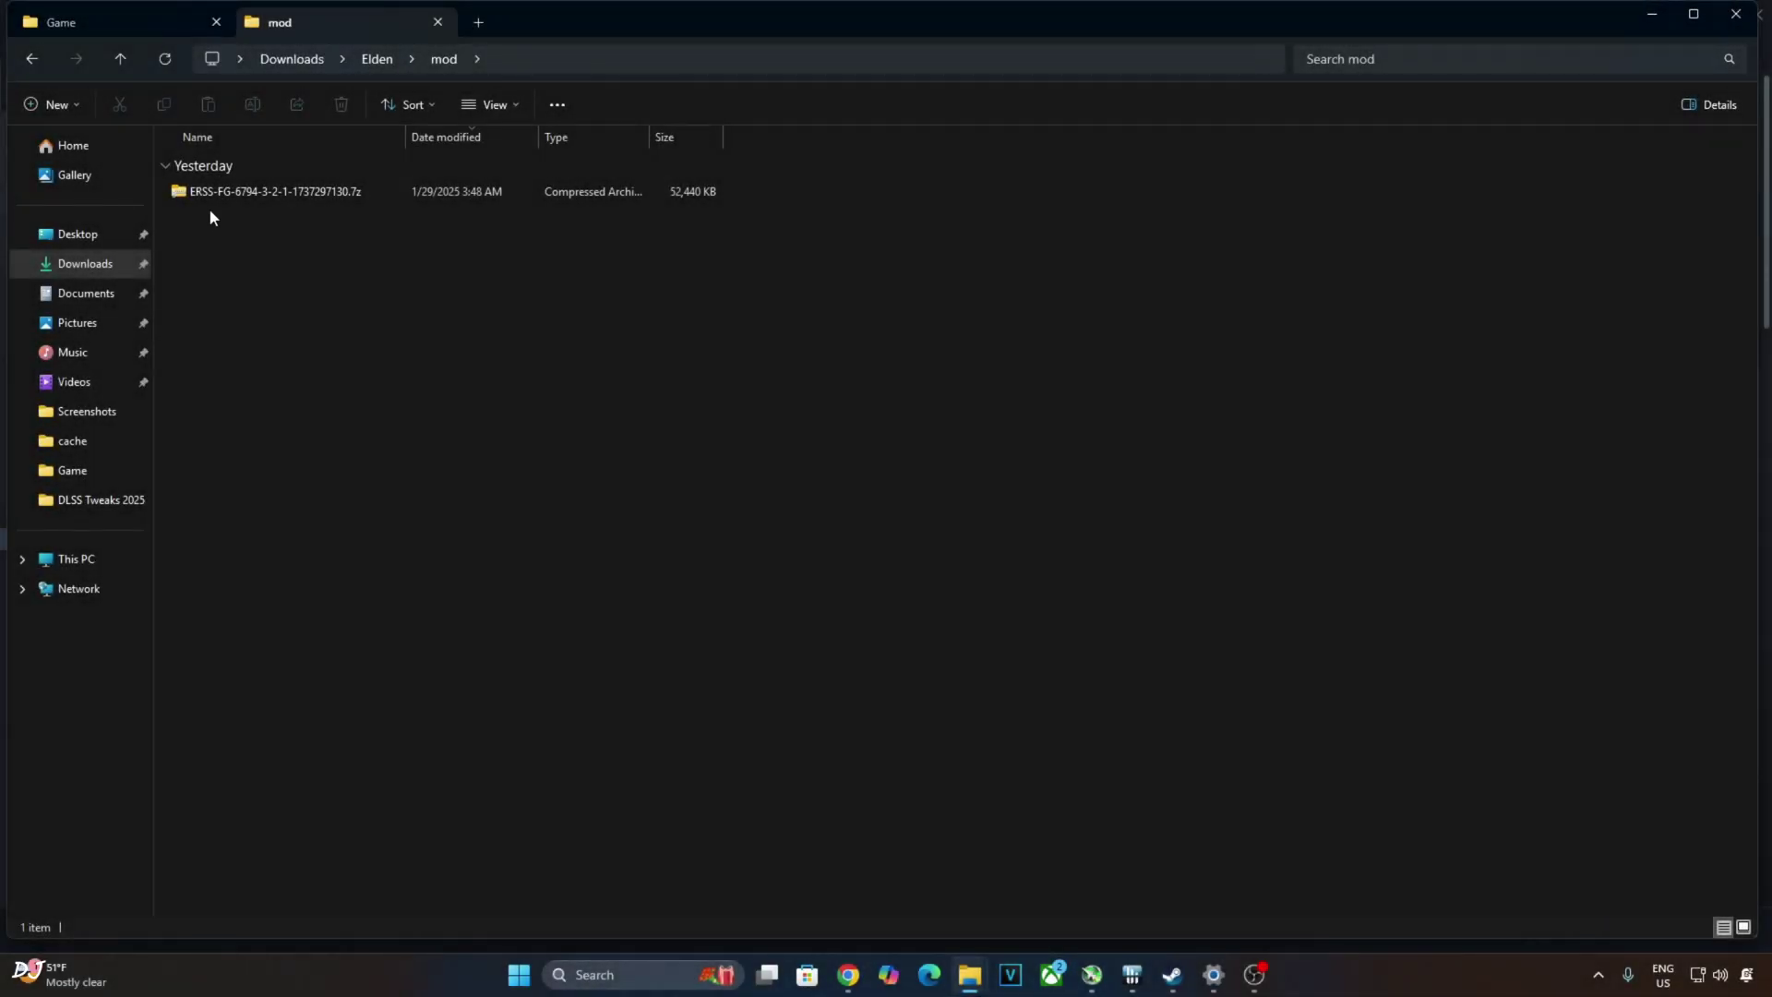
Copy the ERSS2 folder, d3d12.dll, ERSS-FG.dll and ERSSReShadeStub.addon from the ERSS-FG 7z archive.
double_click(314, 192)
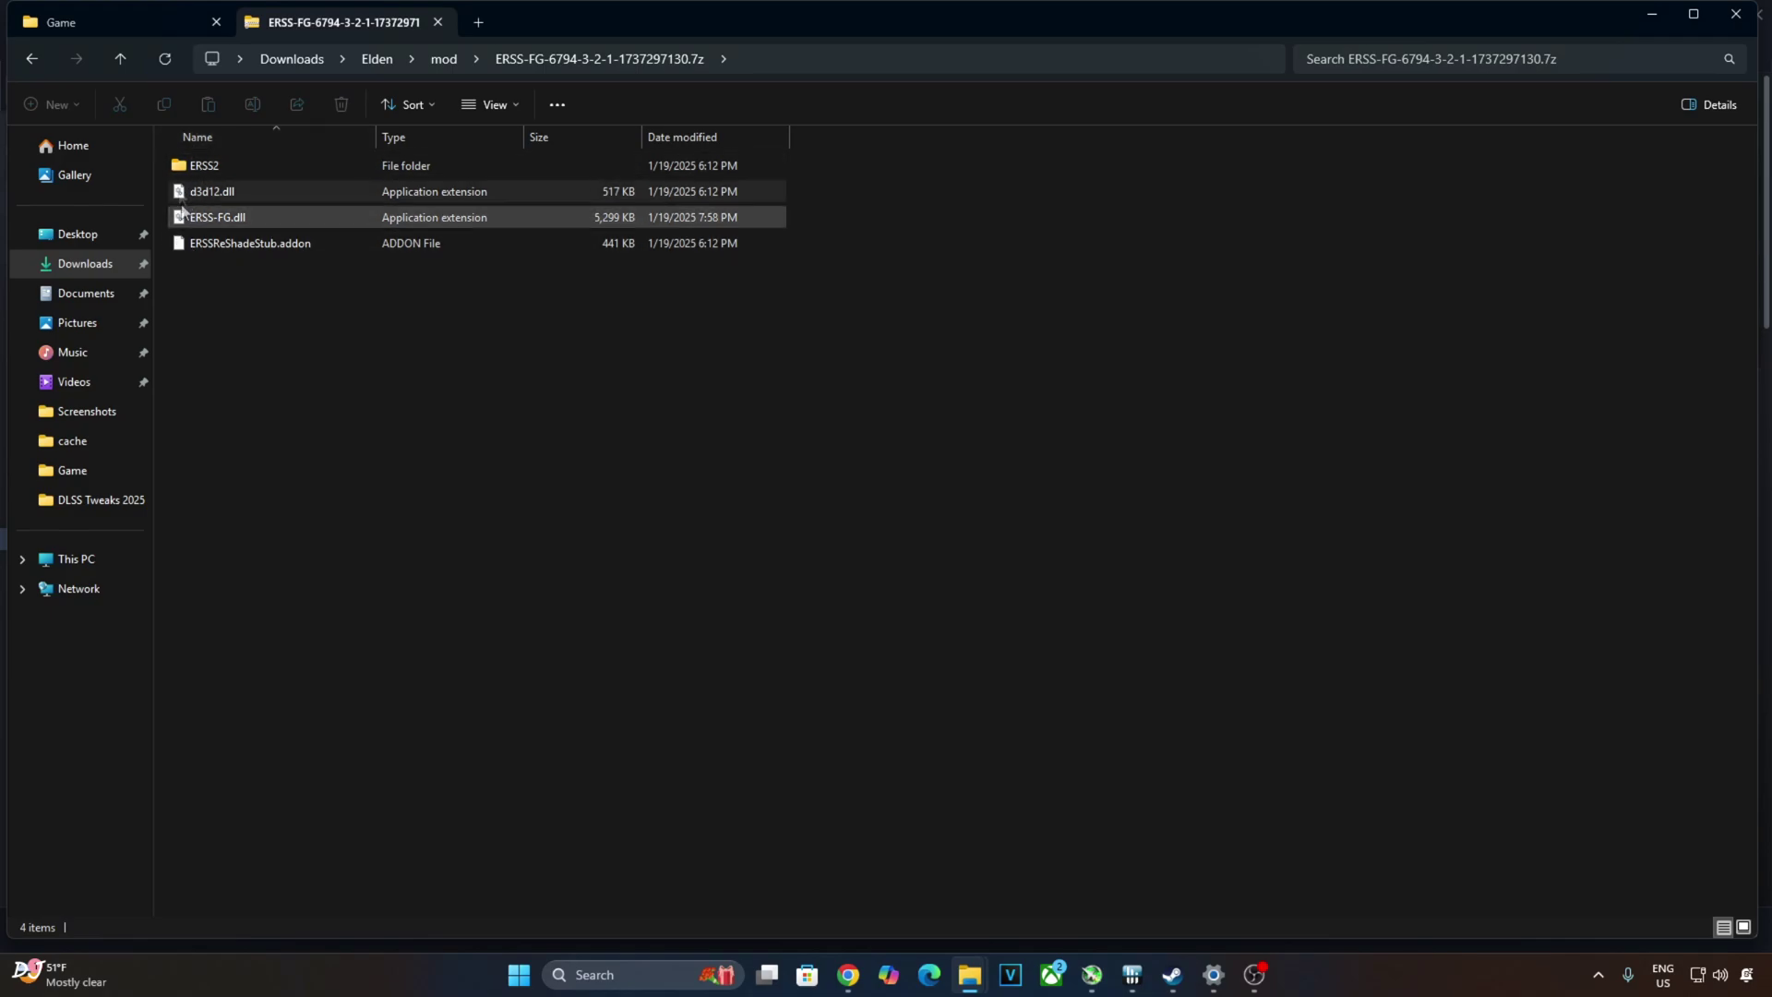
drag(219, 281, 184, 148)
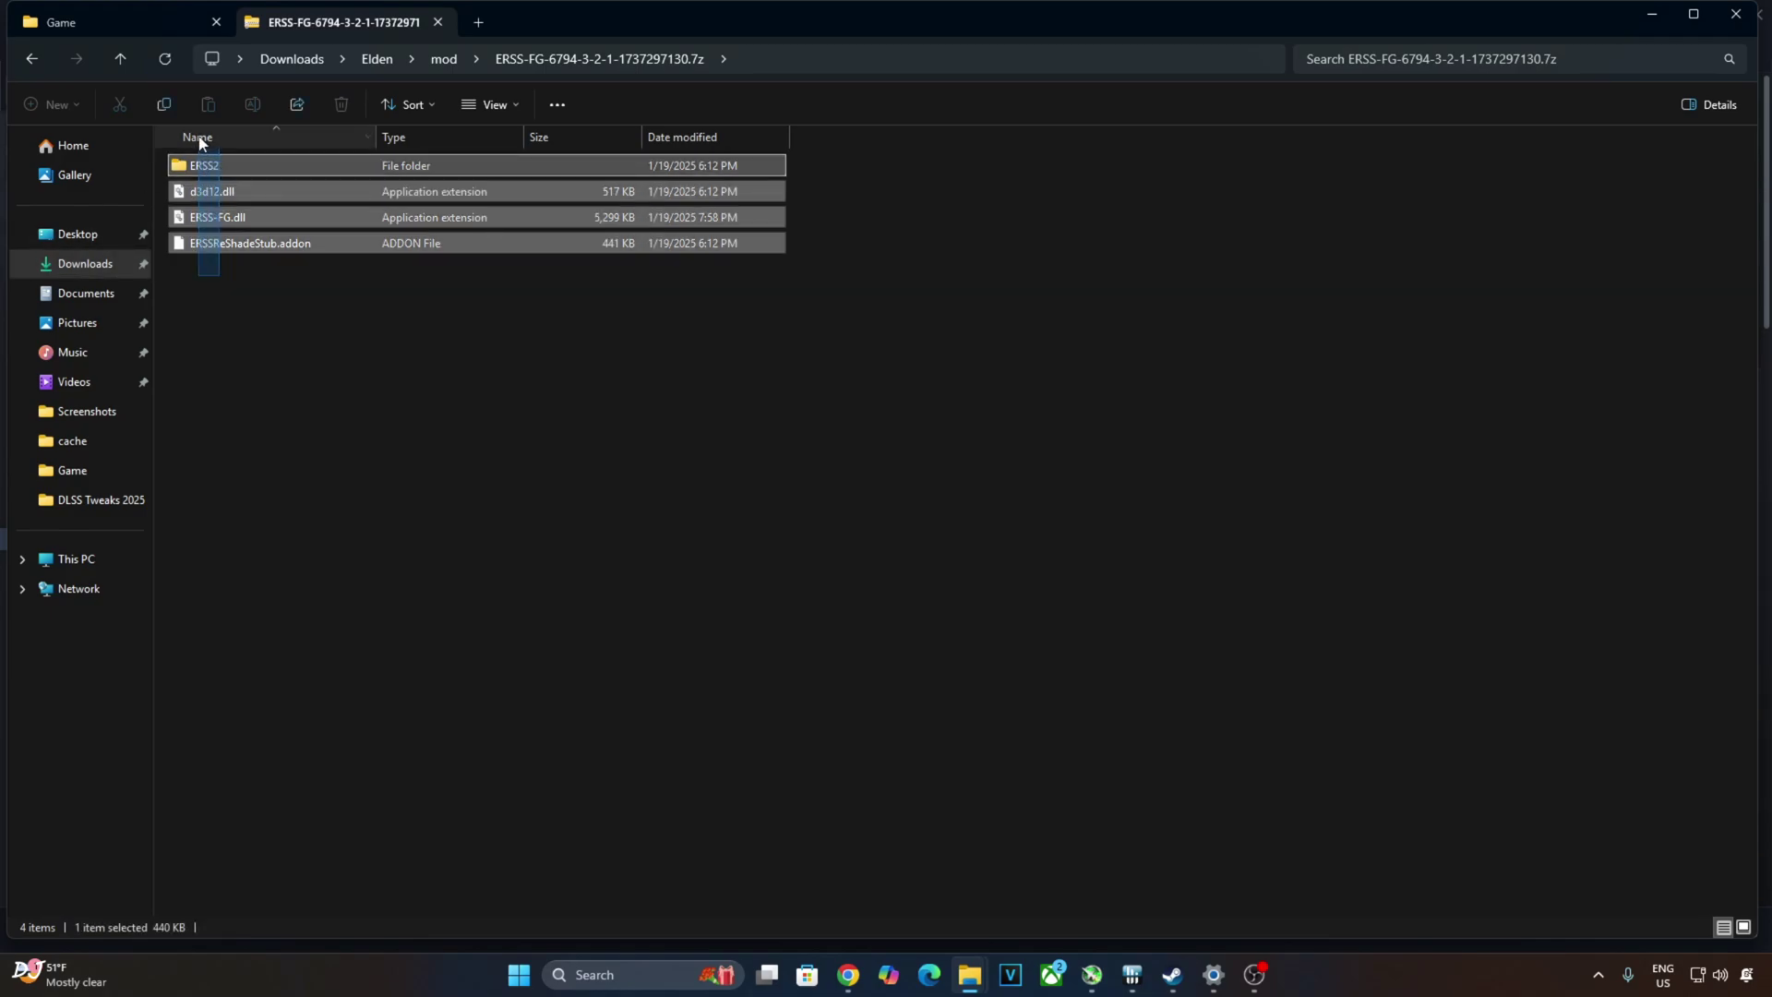
right_click(218, 248)
click(266, 288)
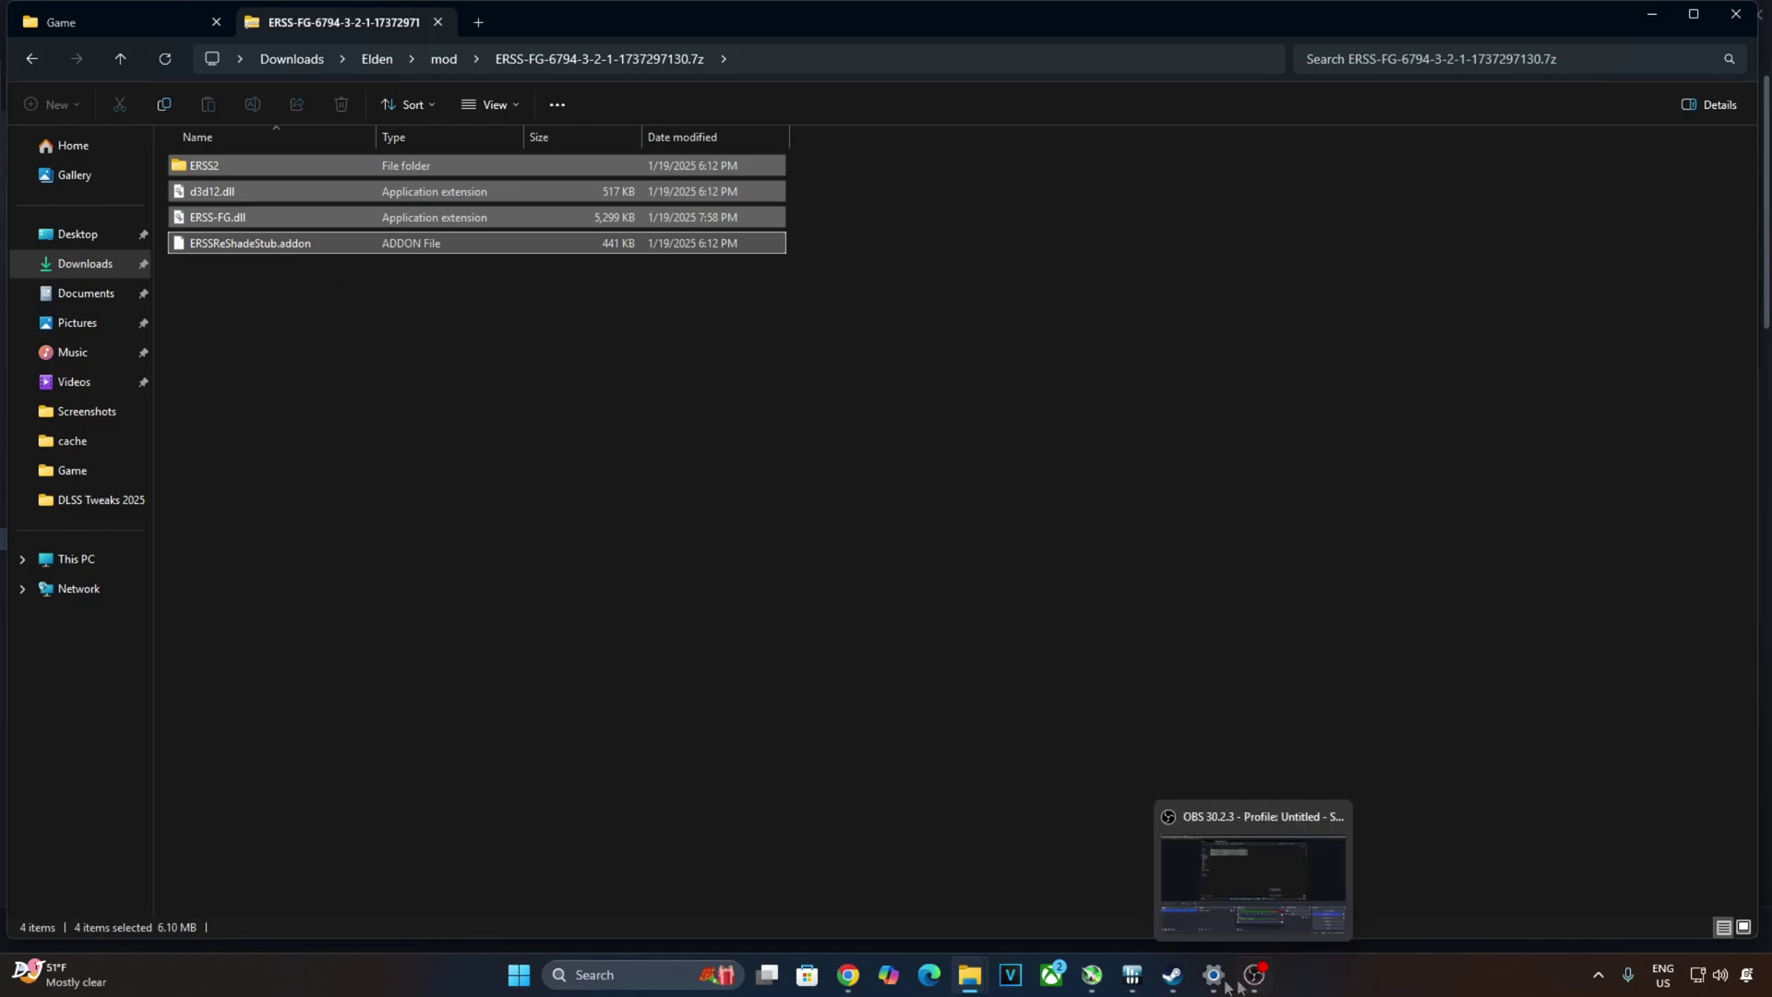
Browse to ELDEN RING's local files from Steam and paste the copied ERSS-FG files into the Game folder.
click(1171, 974)
right_click(108, 546)
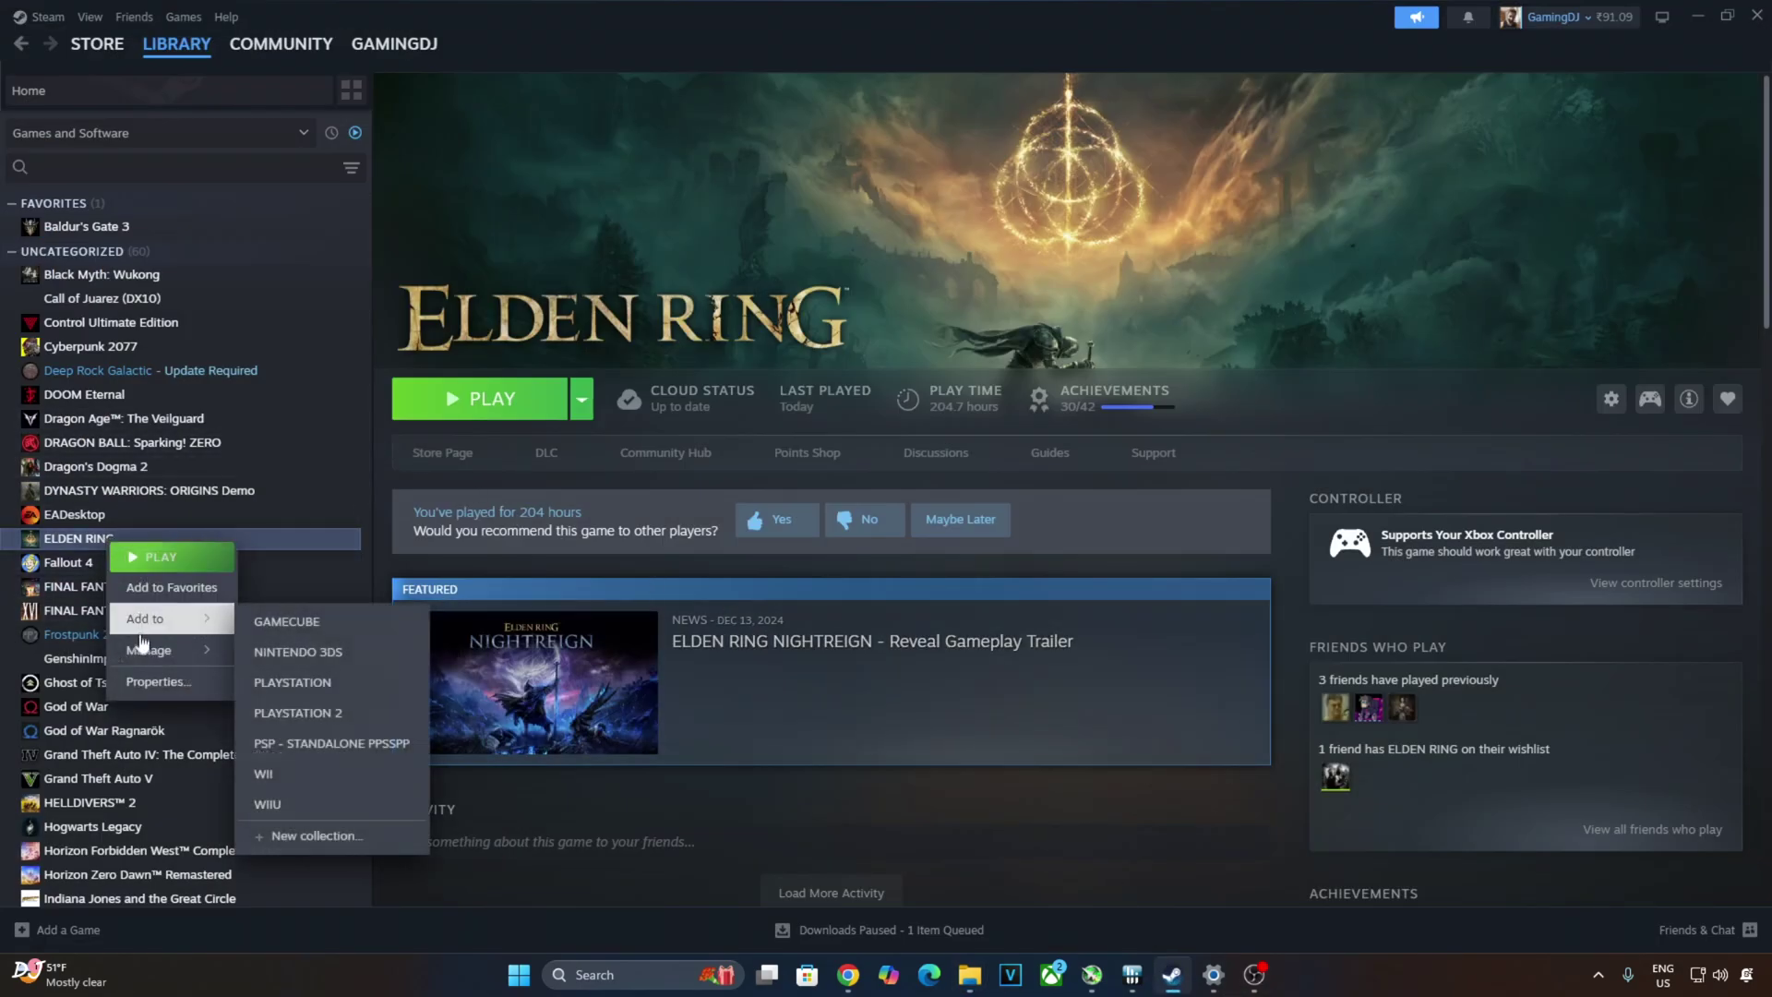
mouse_move(148, 645)
click(294, 683)
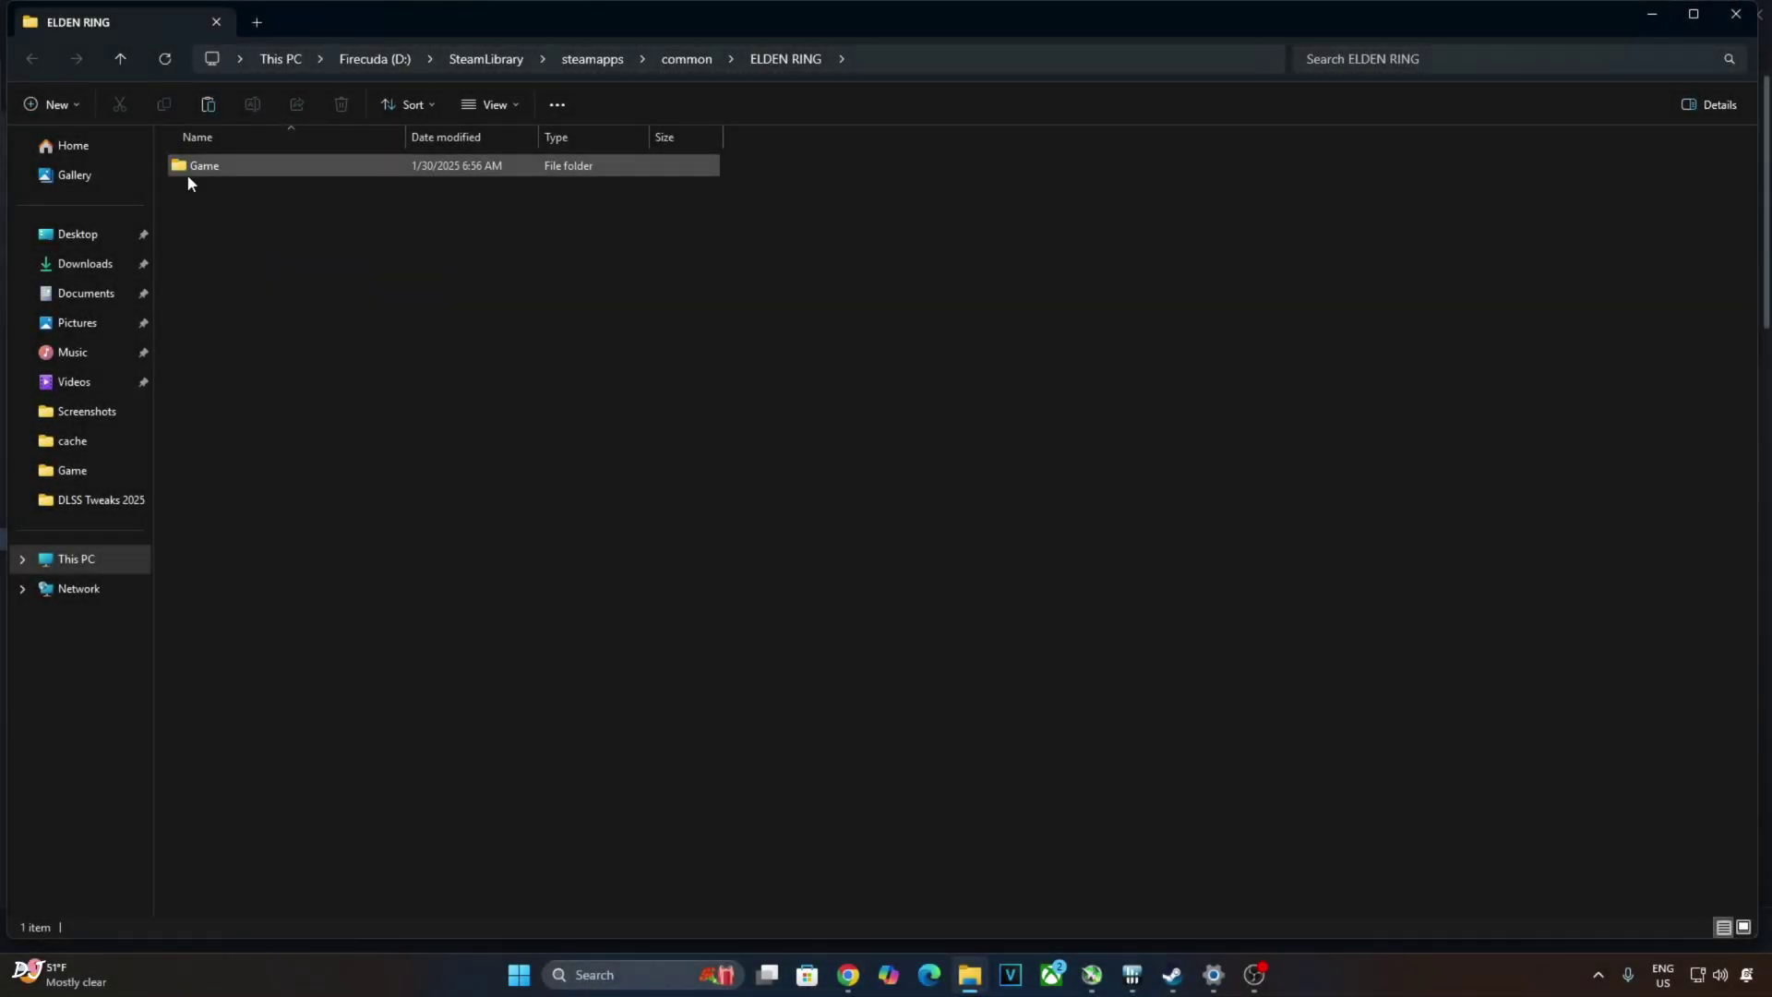
double_click(217, 166)
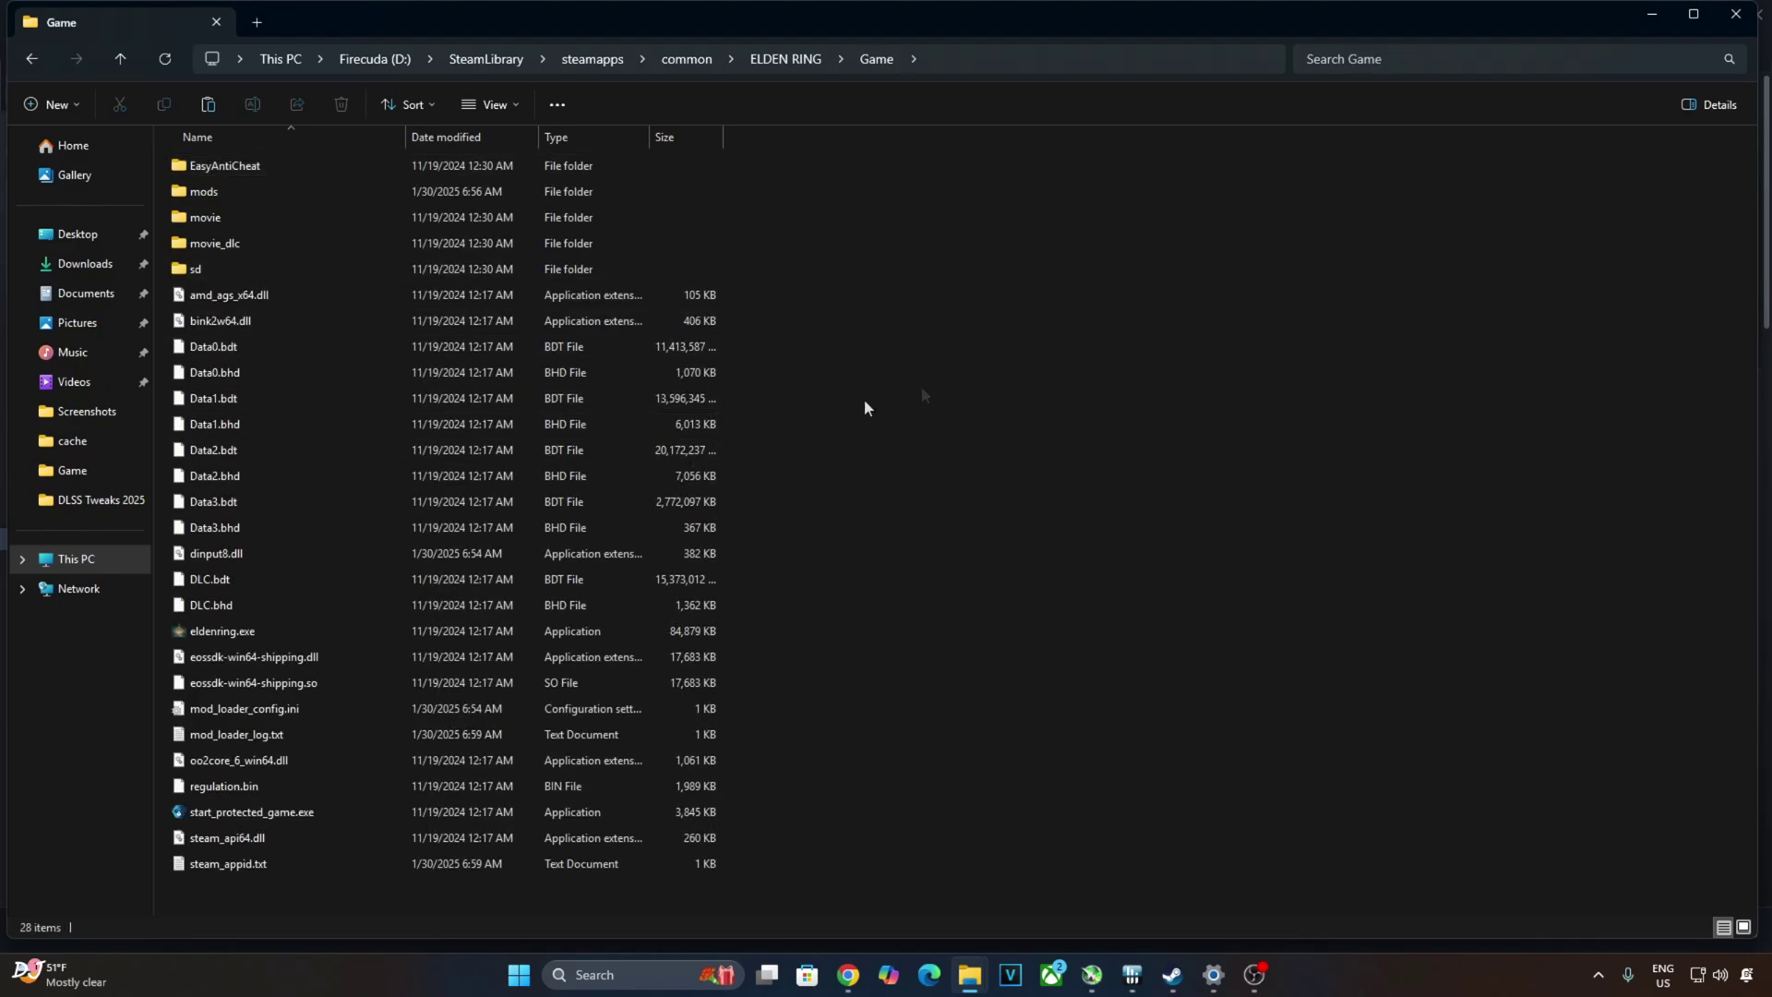
right_click(977, 278)
click(991, 301)
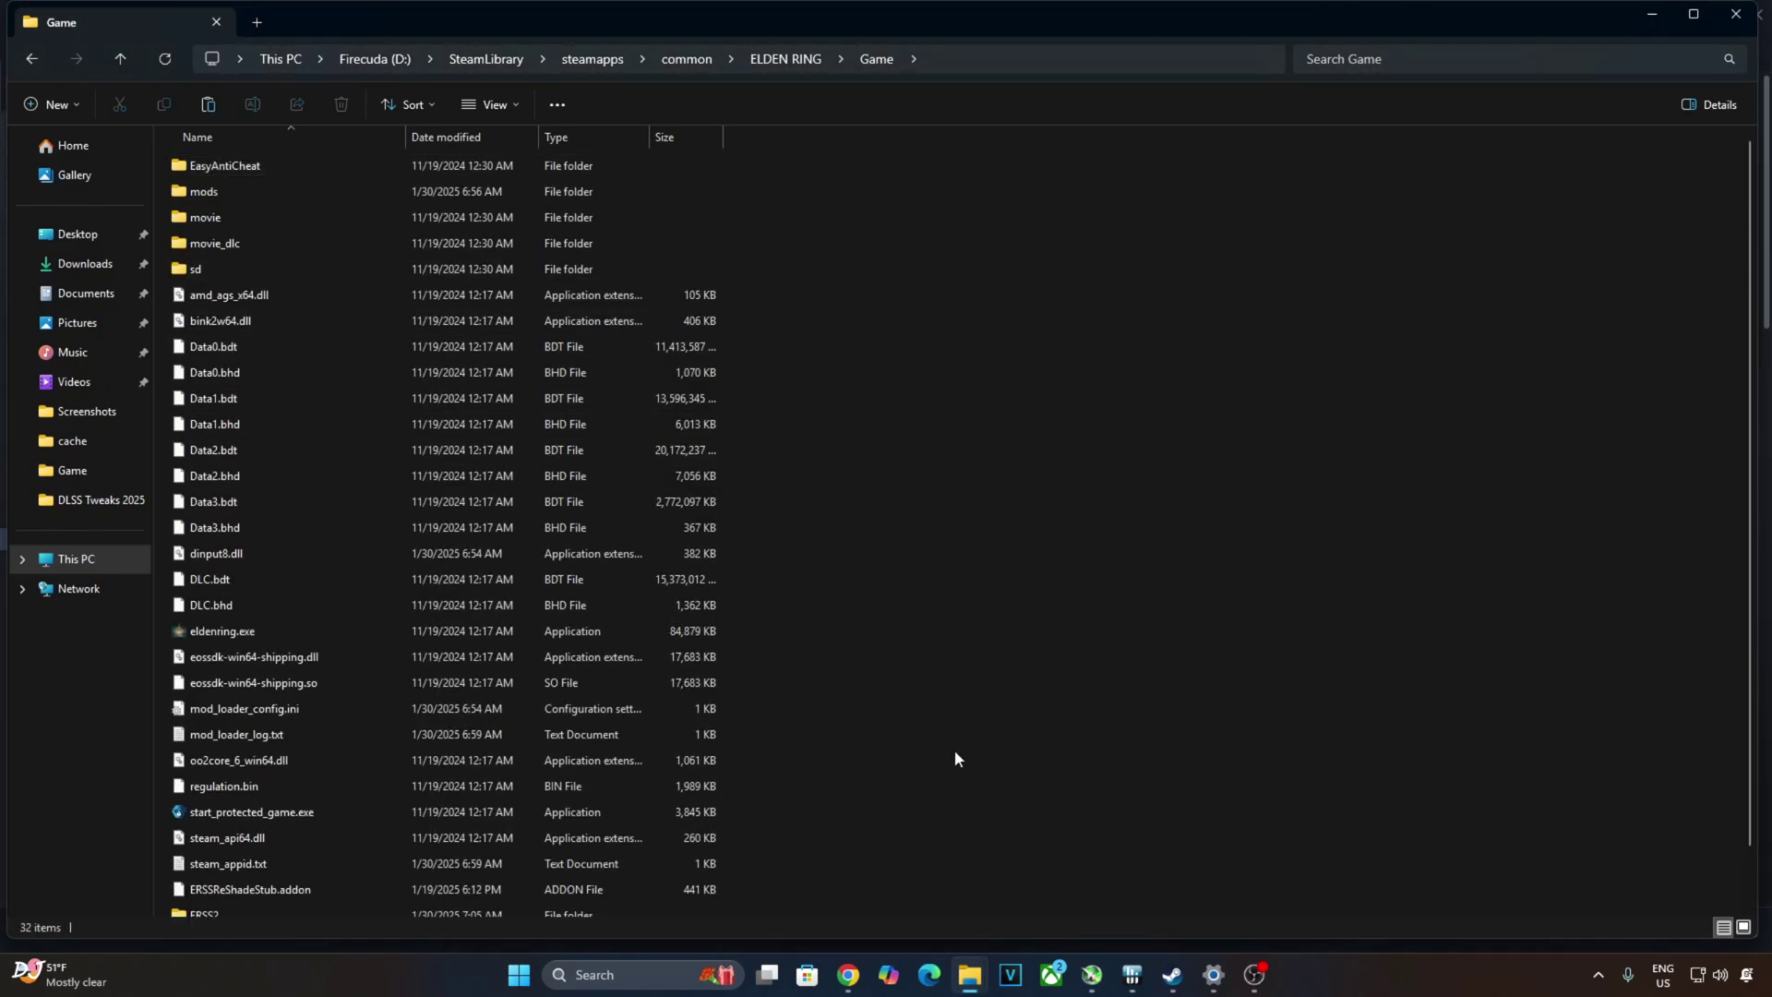
scroll(955, 757, down, 1)
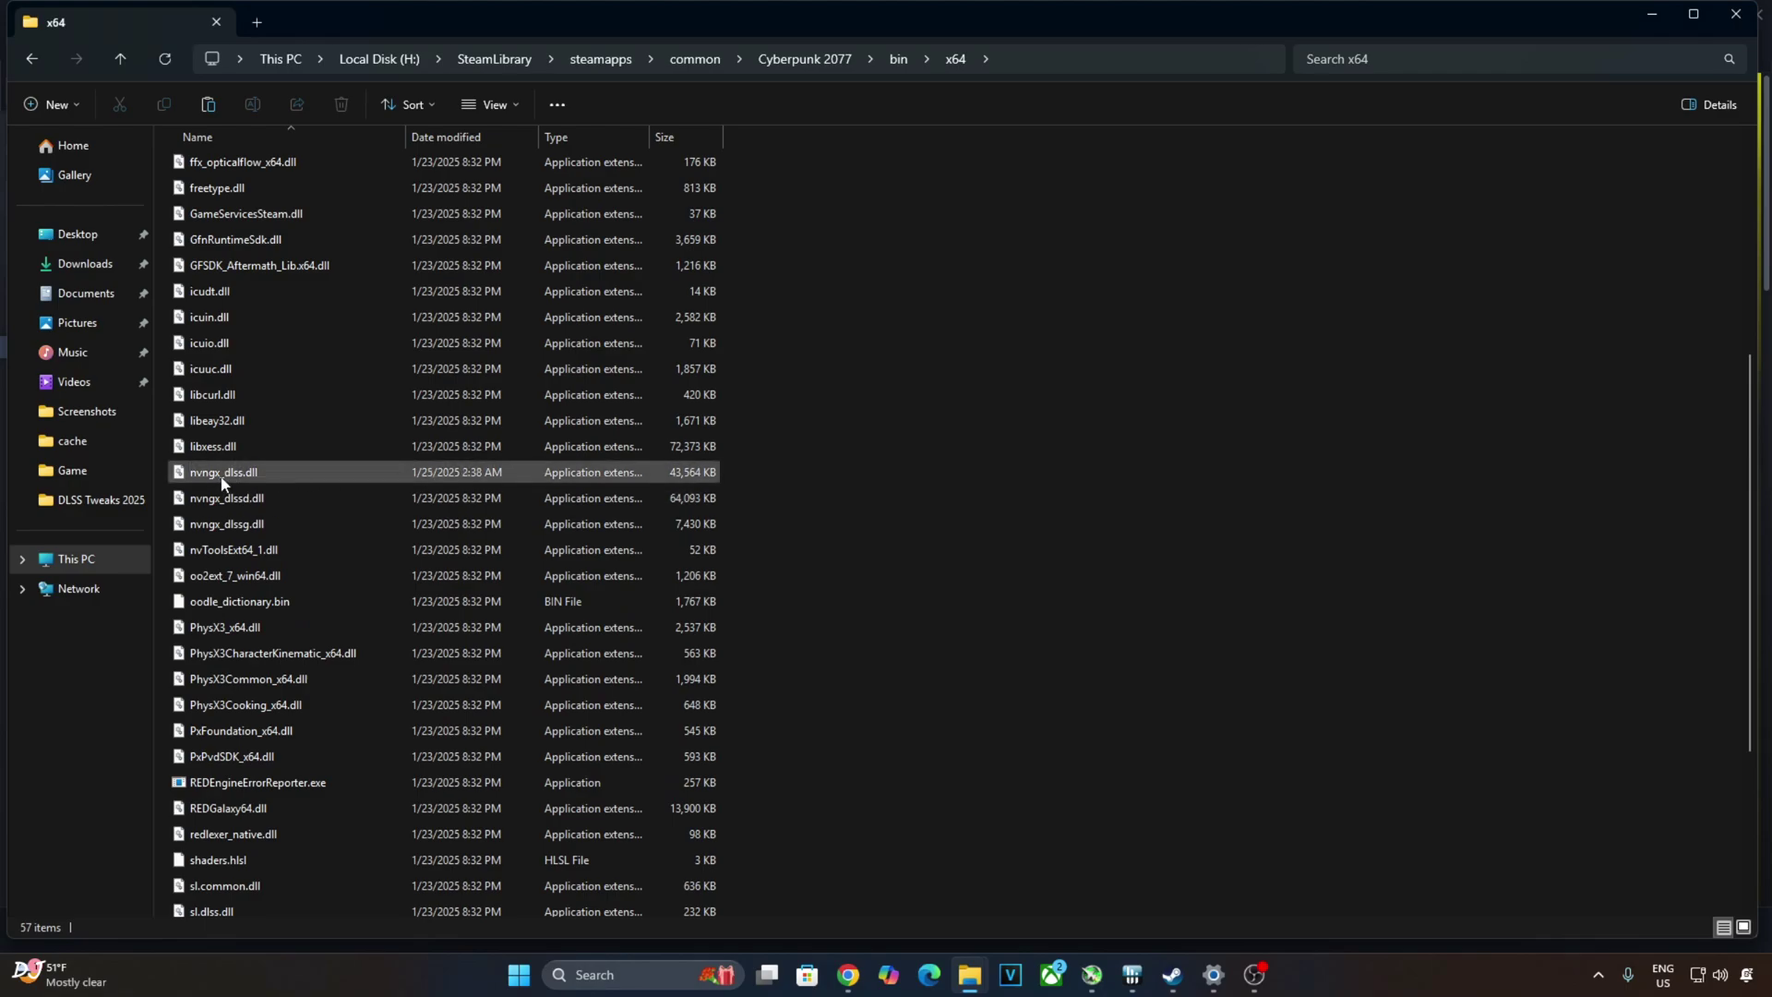
Copy nvngx_dlss.dll from Cyberpunk 2077's bin\x64 folder.
mouse_move(237, 477)
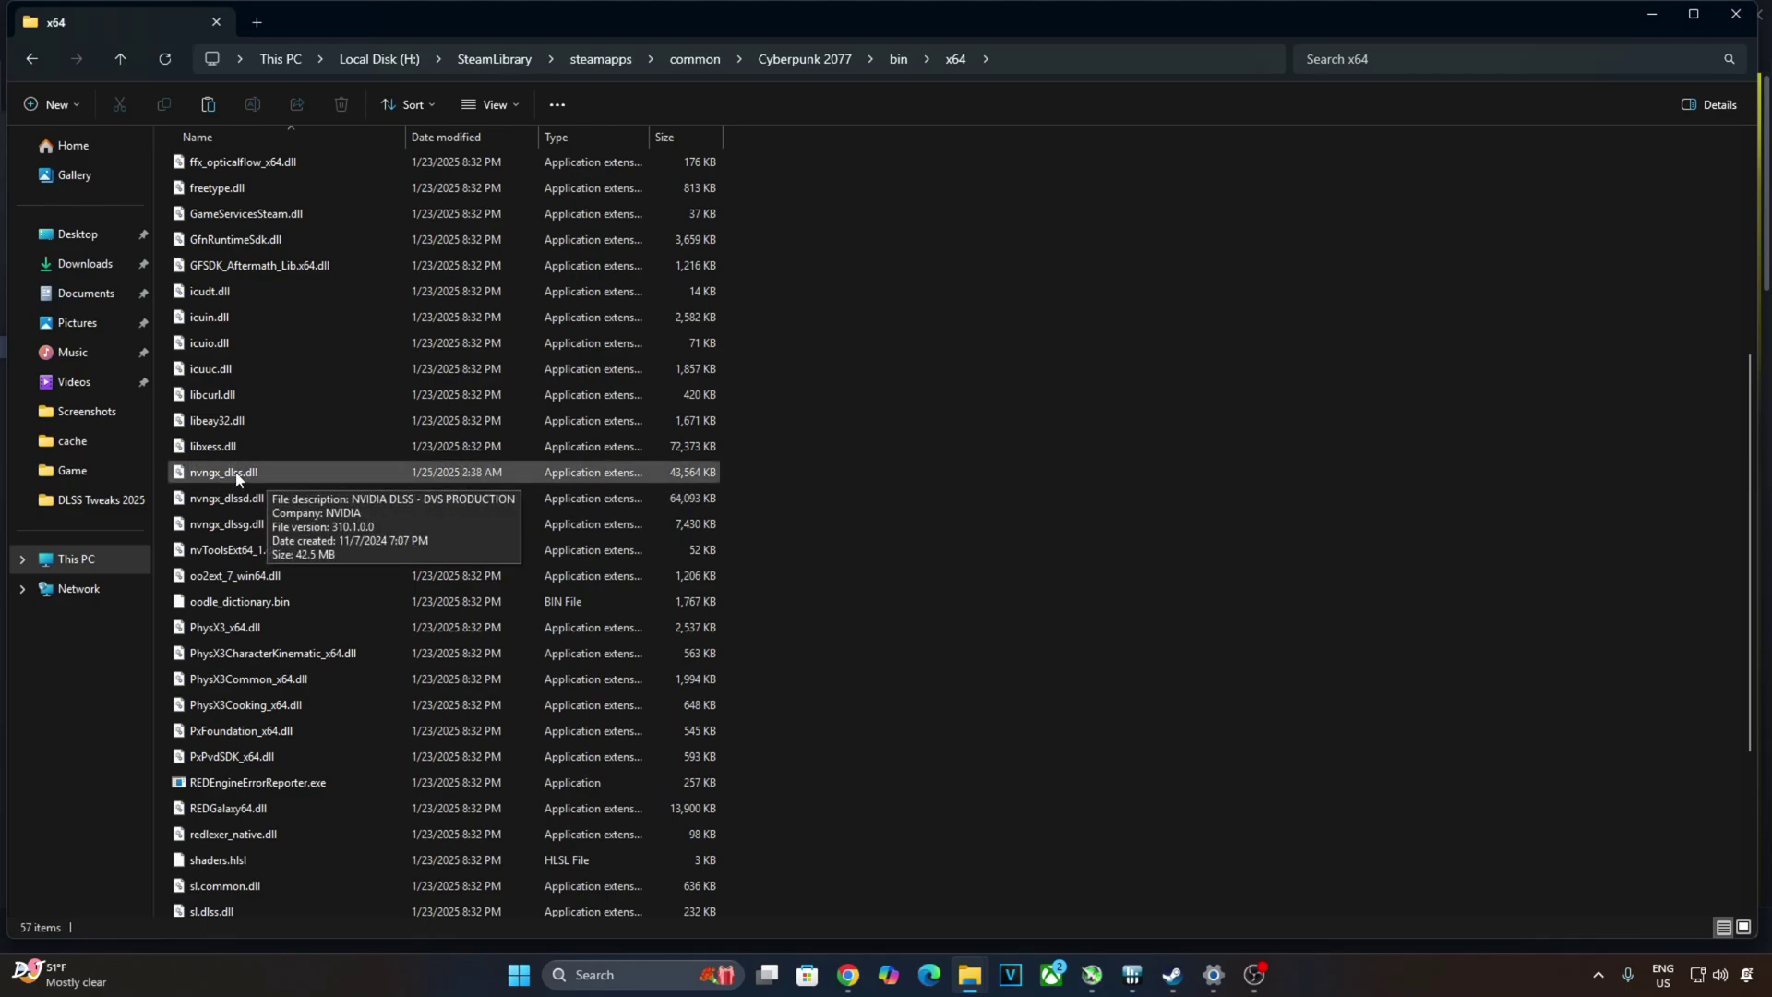
right_click(237, 477)
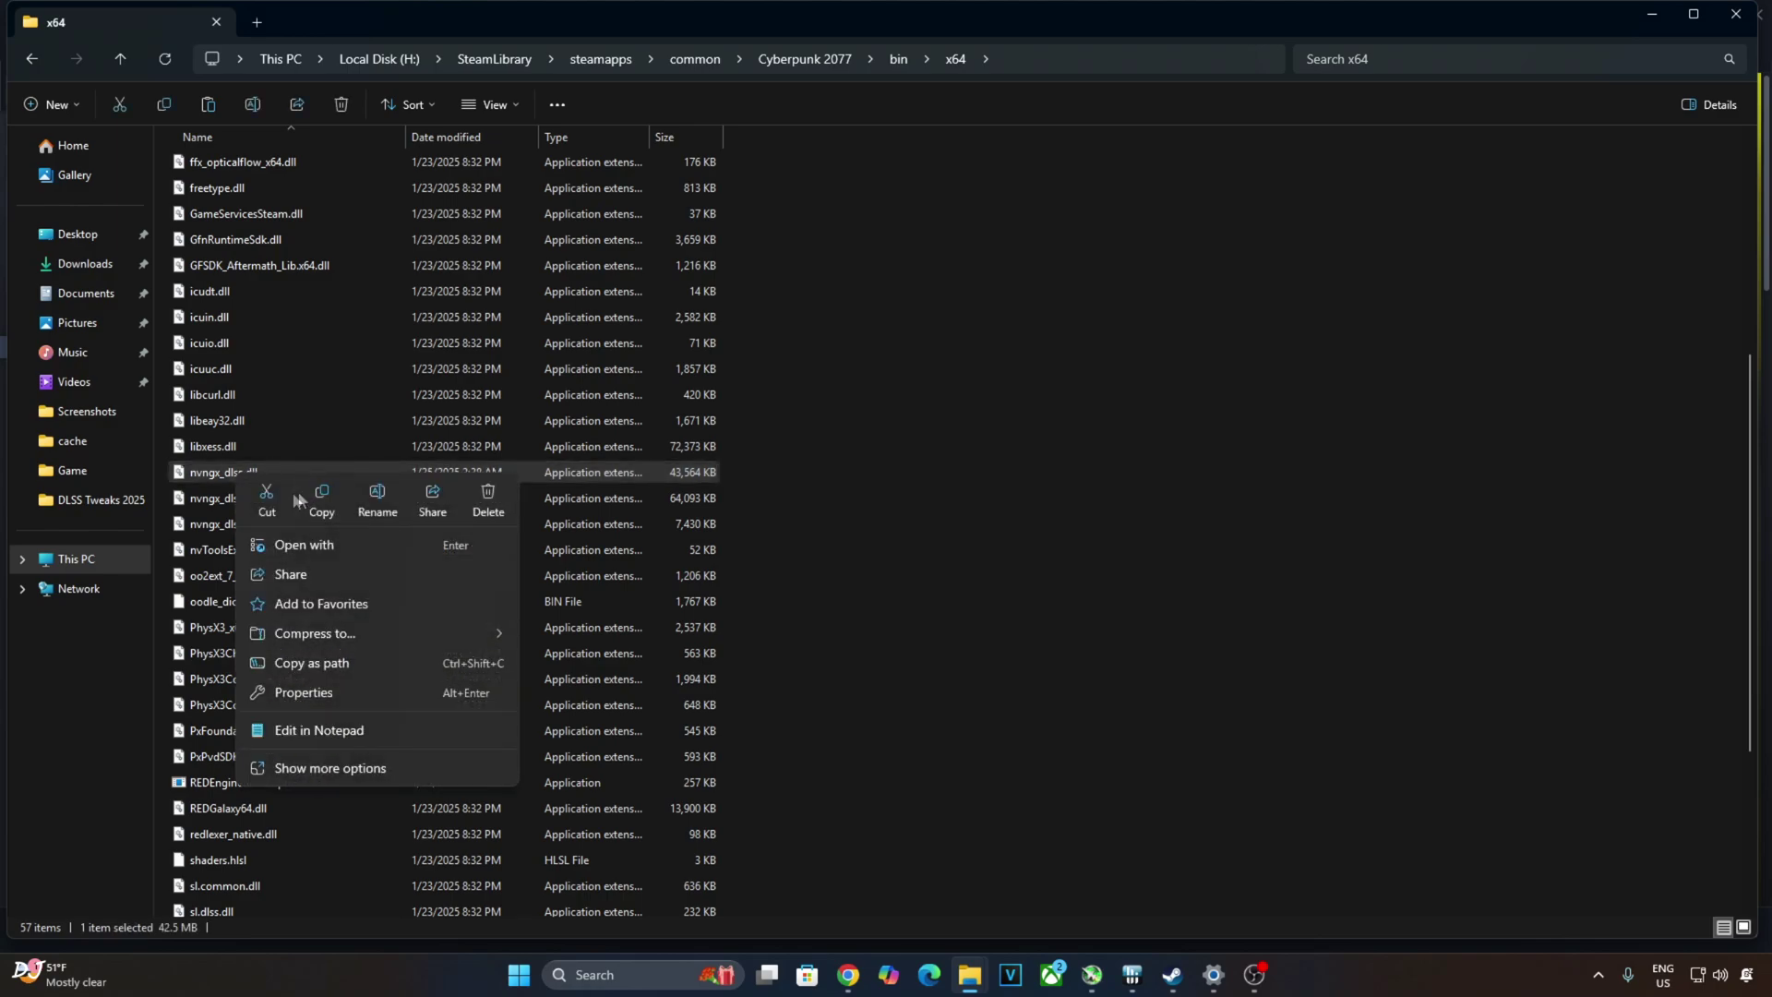
click(320, 500)
Switch to Steam, browse ELDEN RING's local files and open its Game folder.
click(1174, 977)
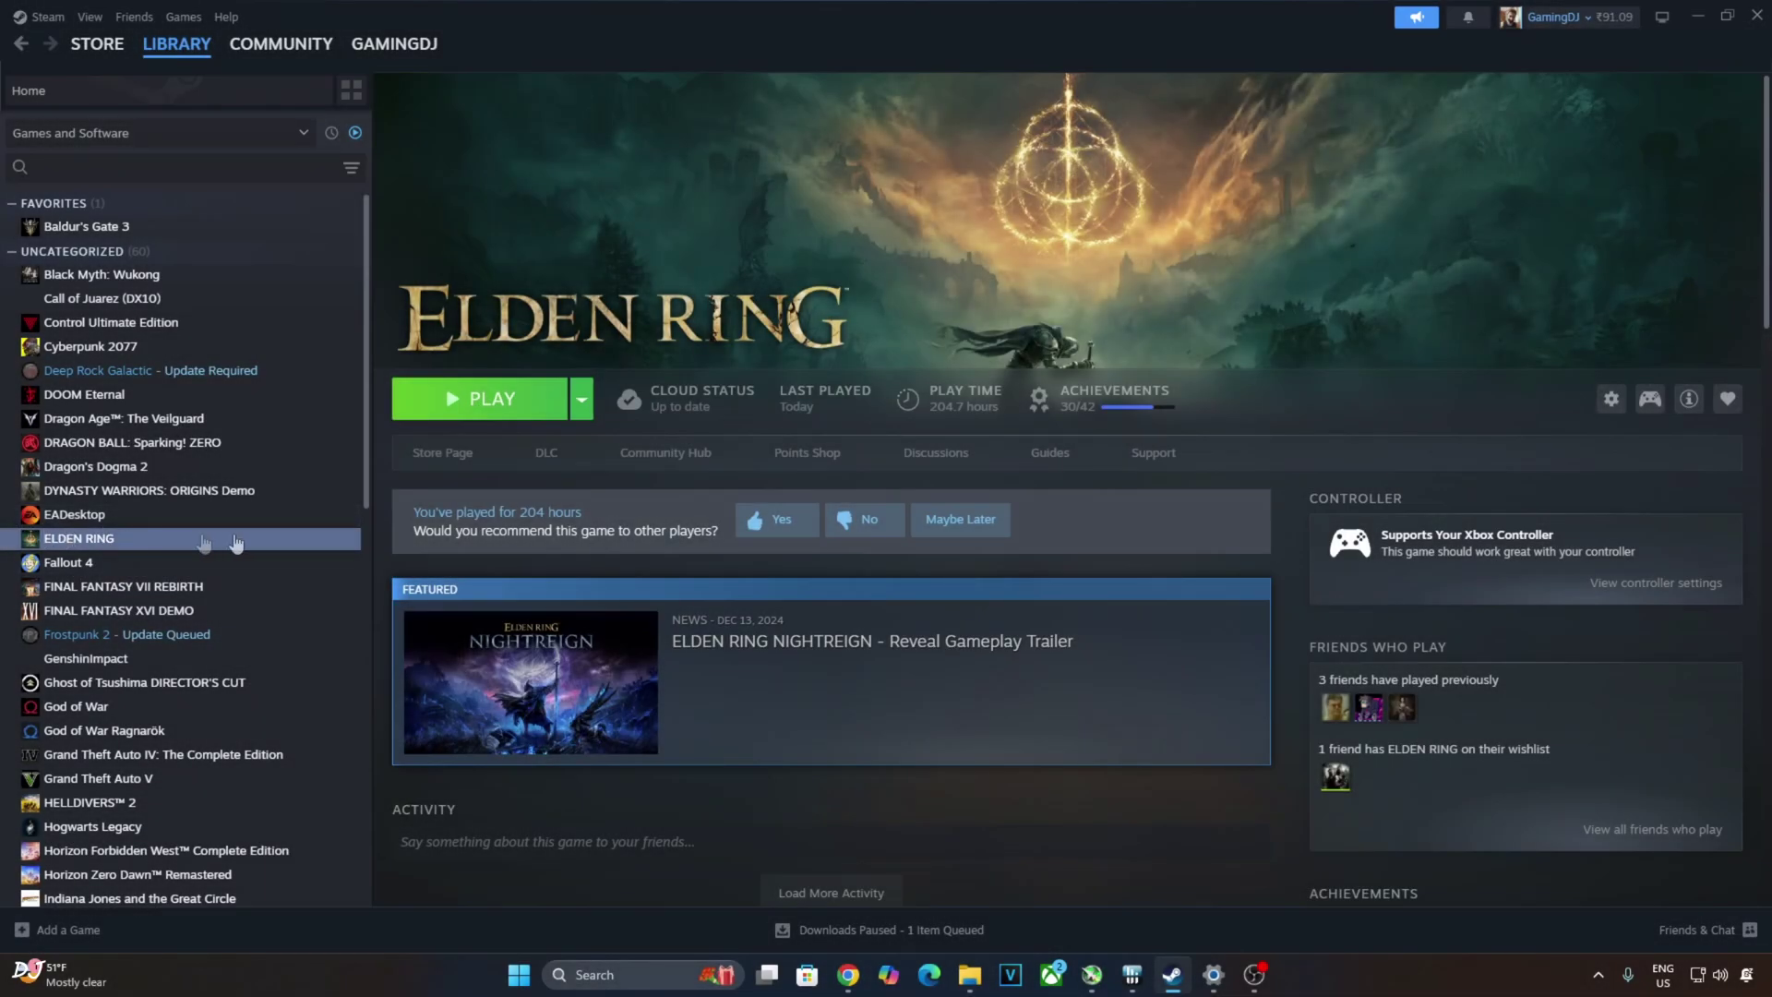
right_click(113, 539)
mouse_move(190, 639)
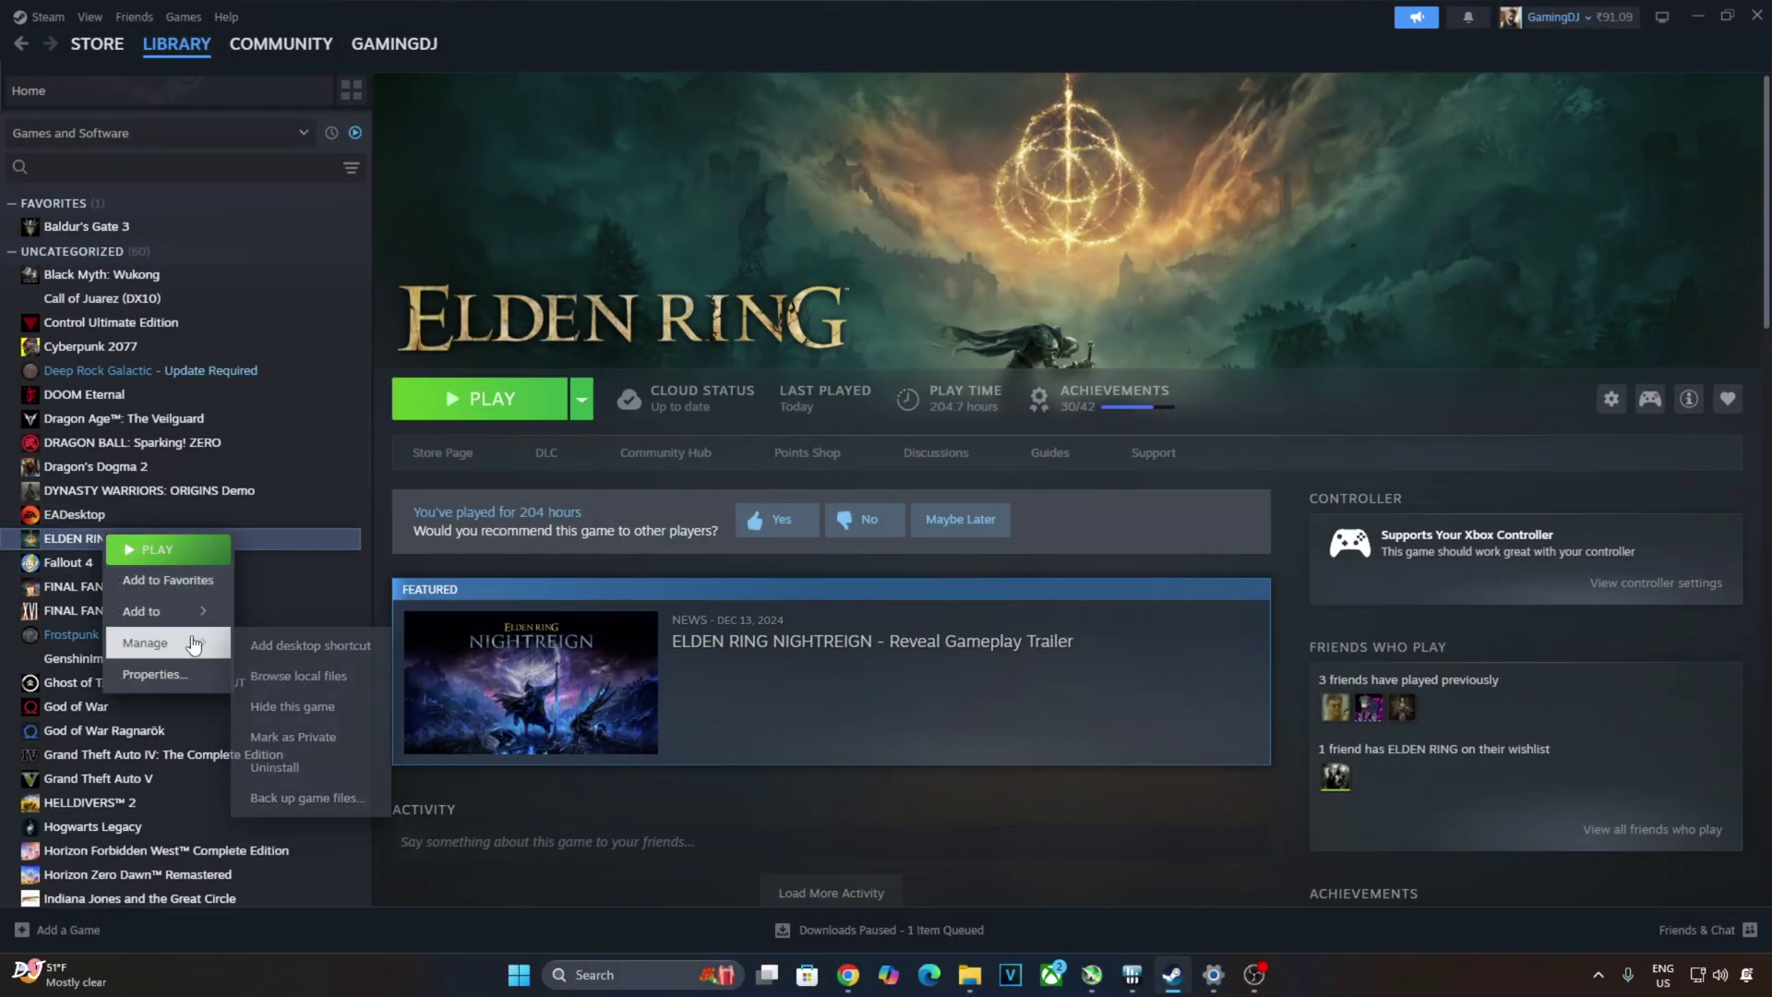
click(306, 670)
click(205, 166)
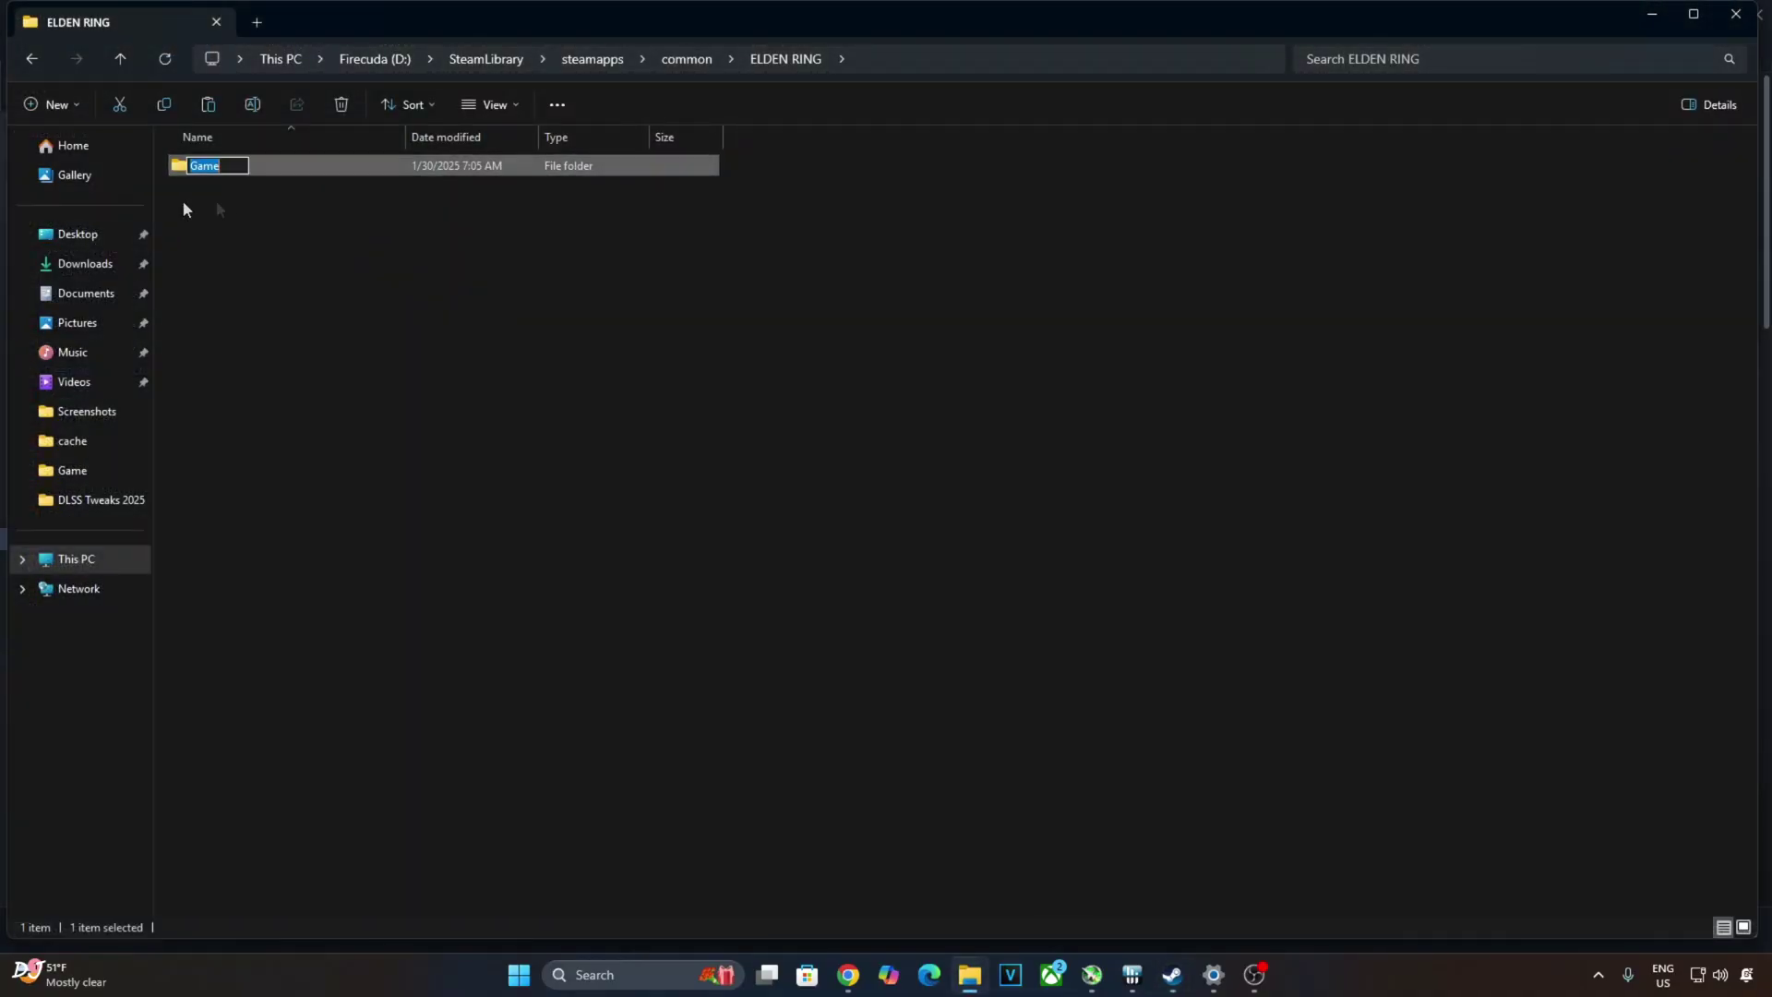
click(233, 240)
double_click(227, 168)
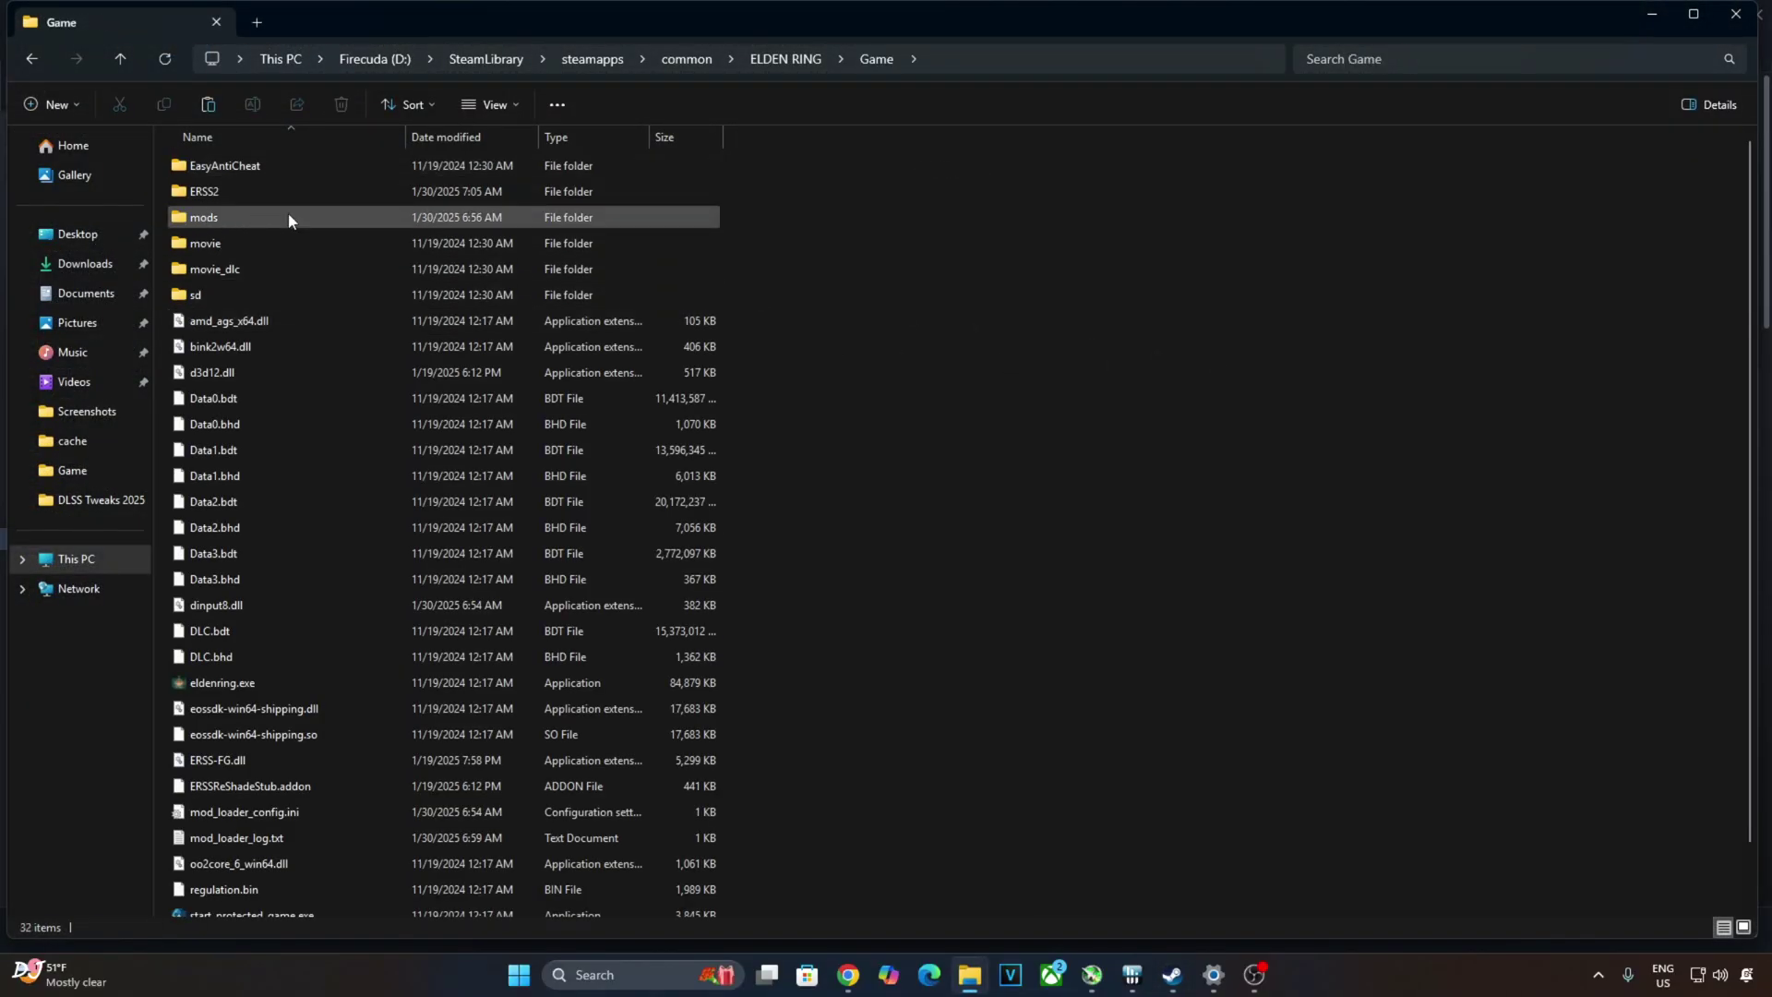
Paste the copied nvngx_dlss.dll into the ERSS2\bin folder, replacing the existing file.
double_click(180, 194)
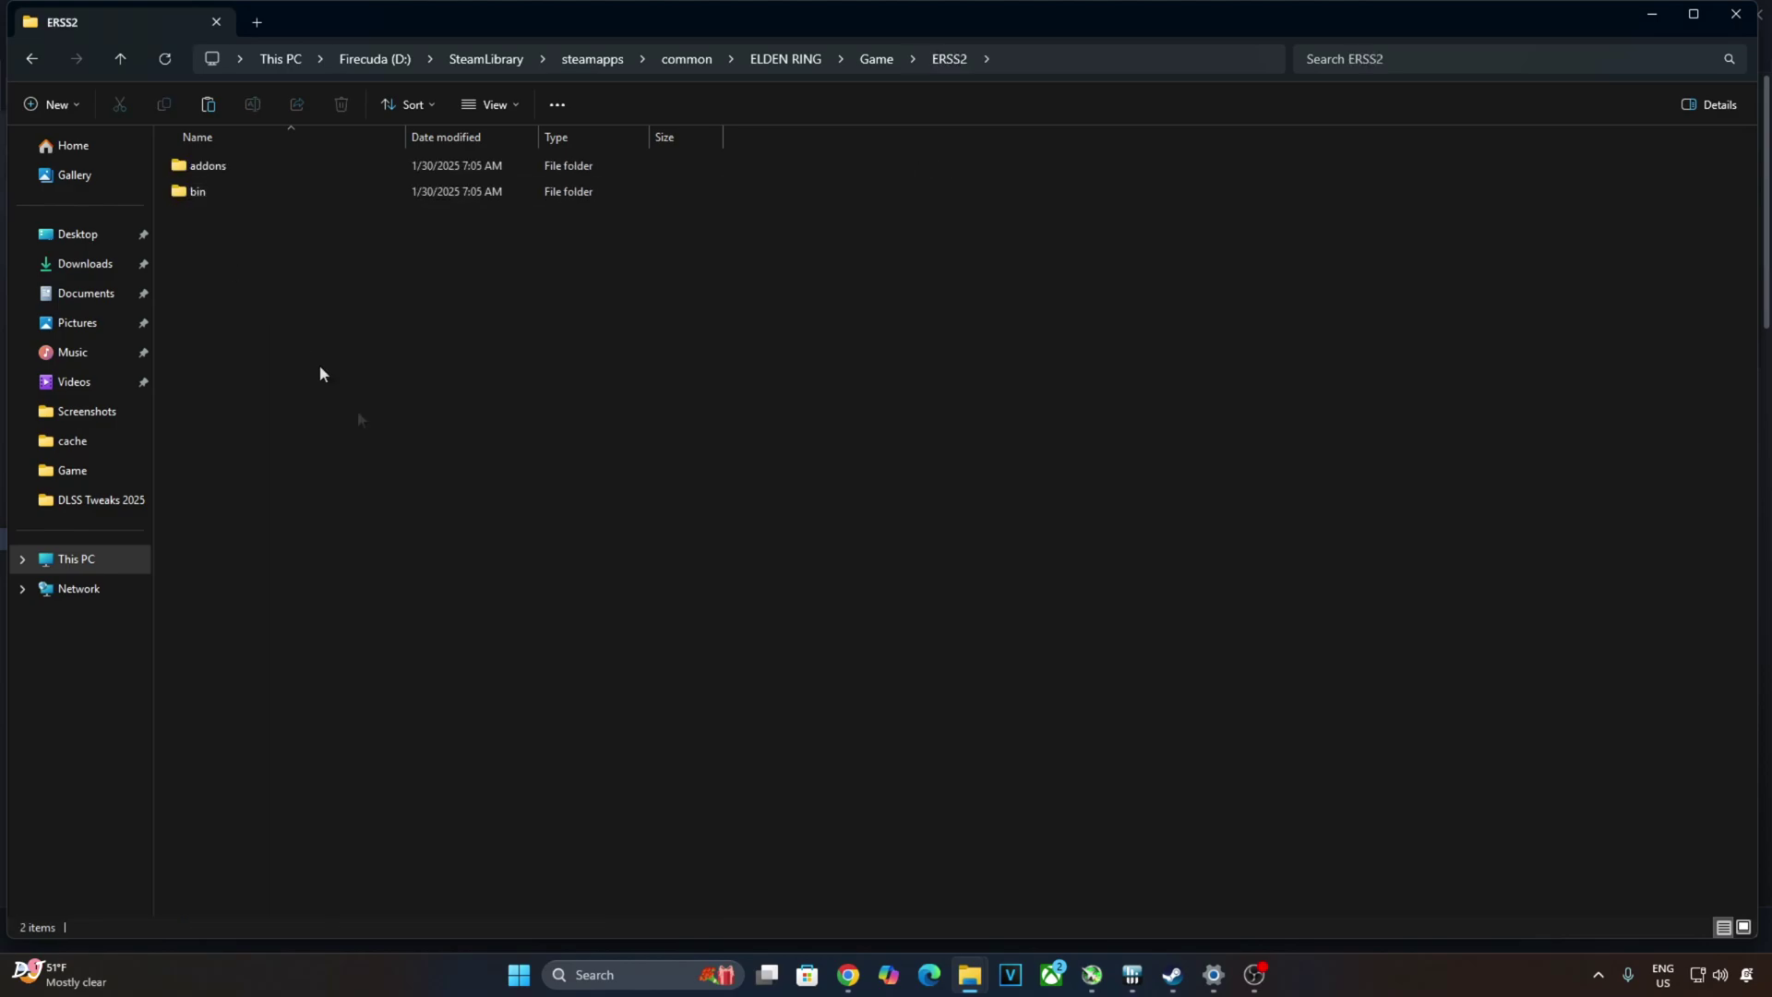
double_click(203, 197)
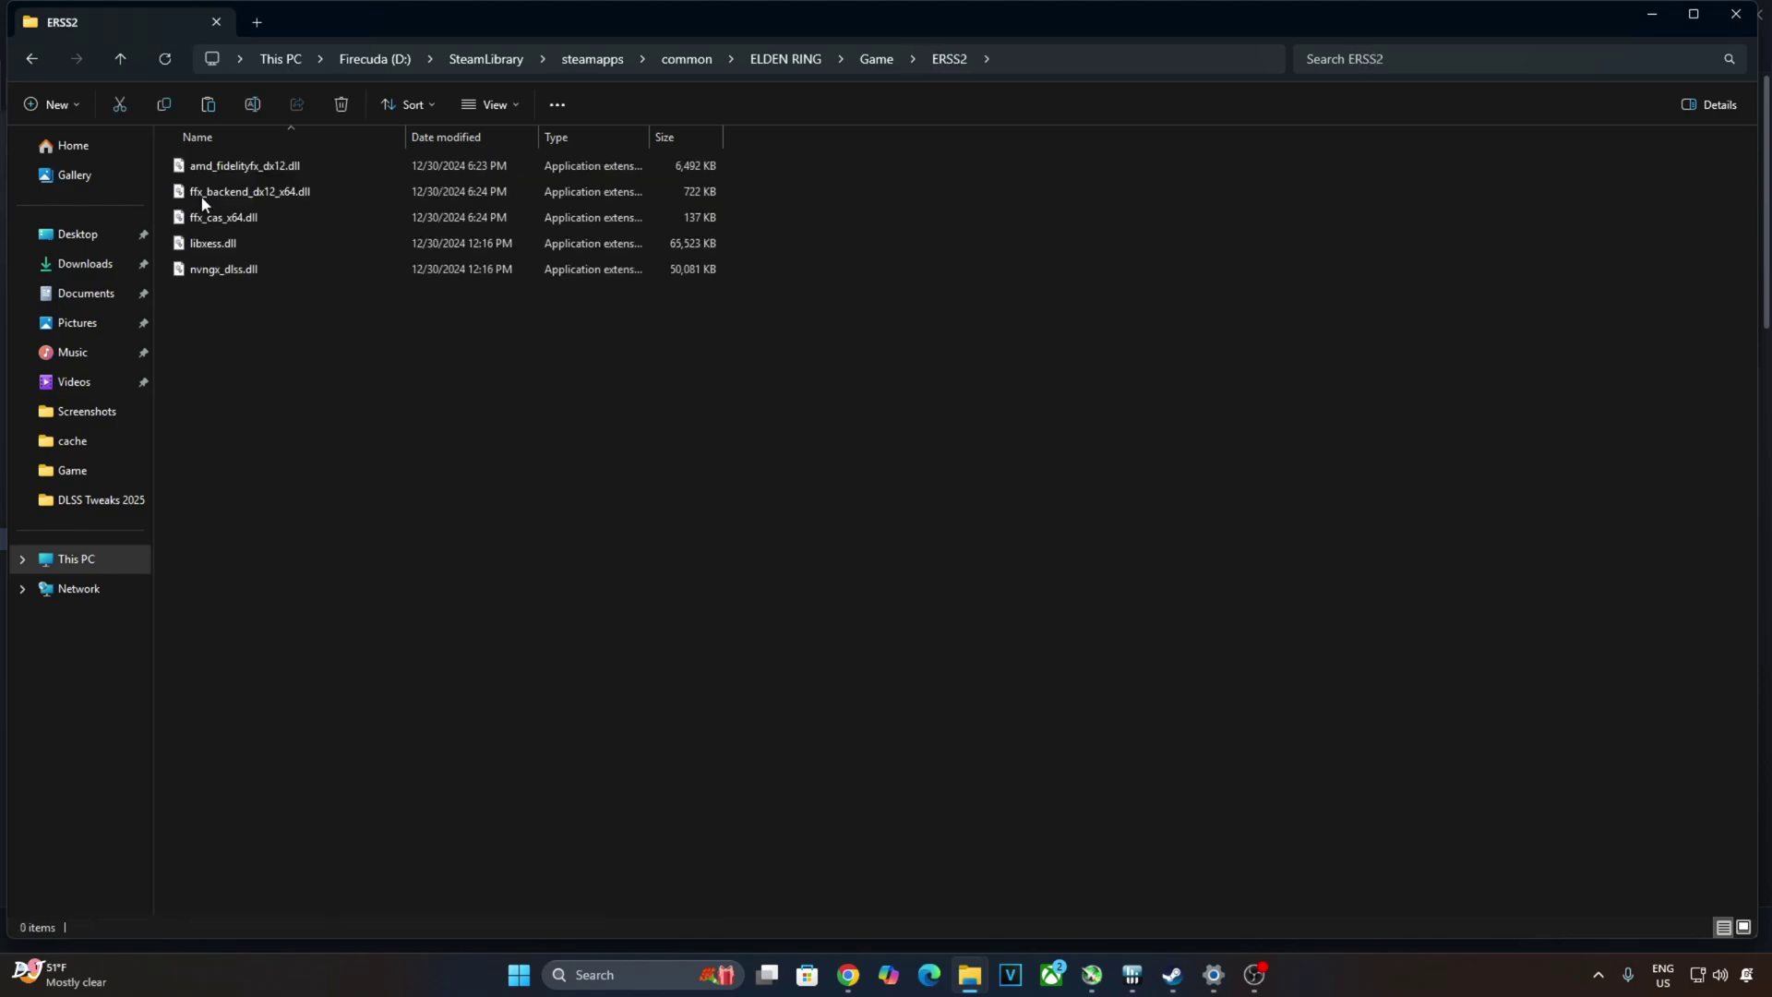
right_click(327, 339)
click(347, 358)
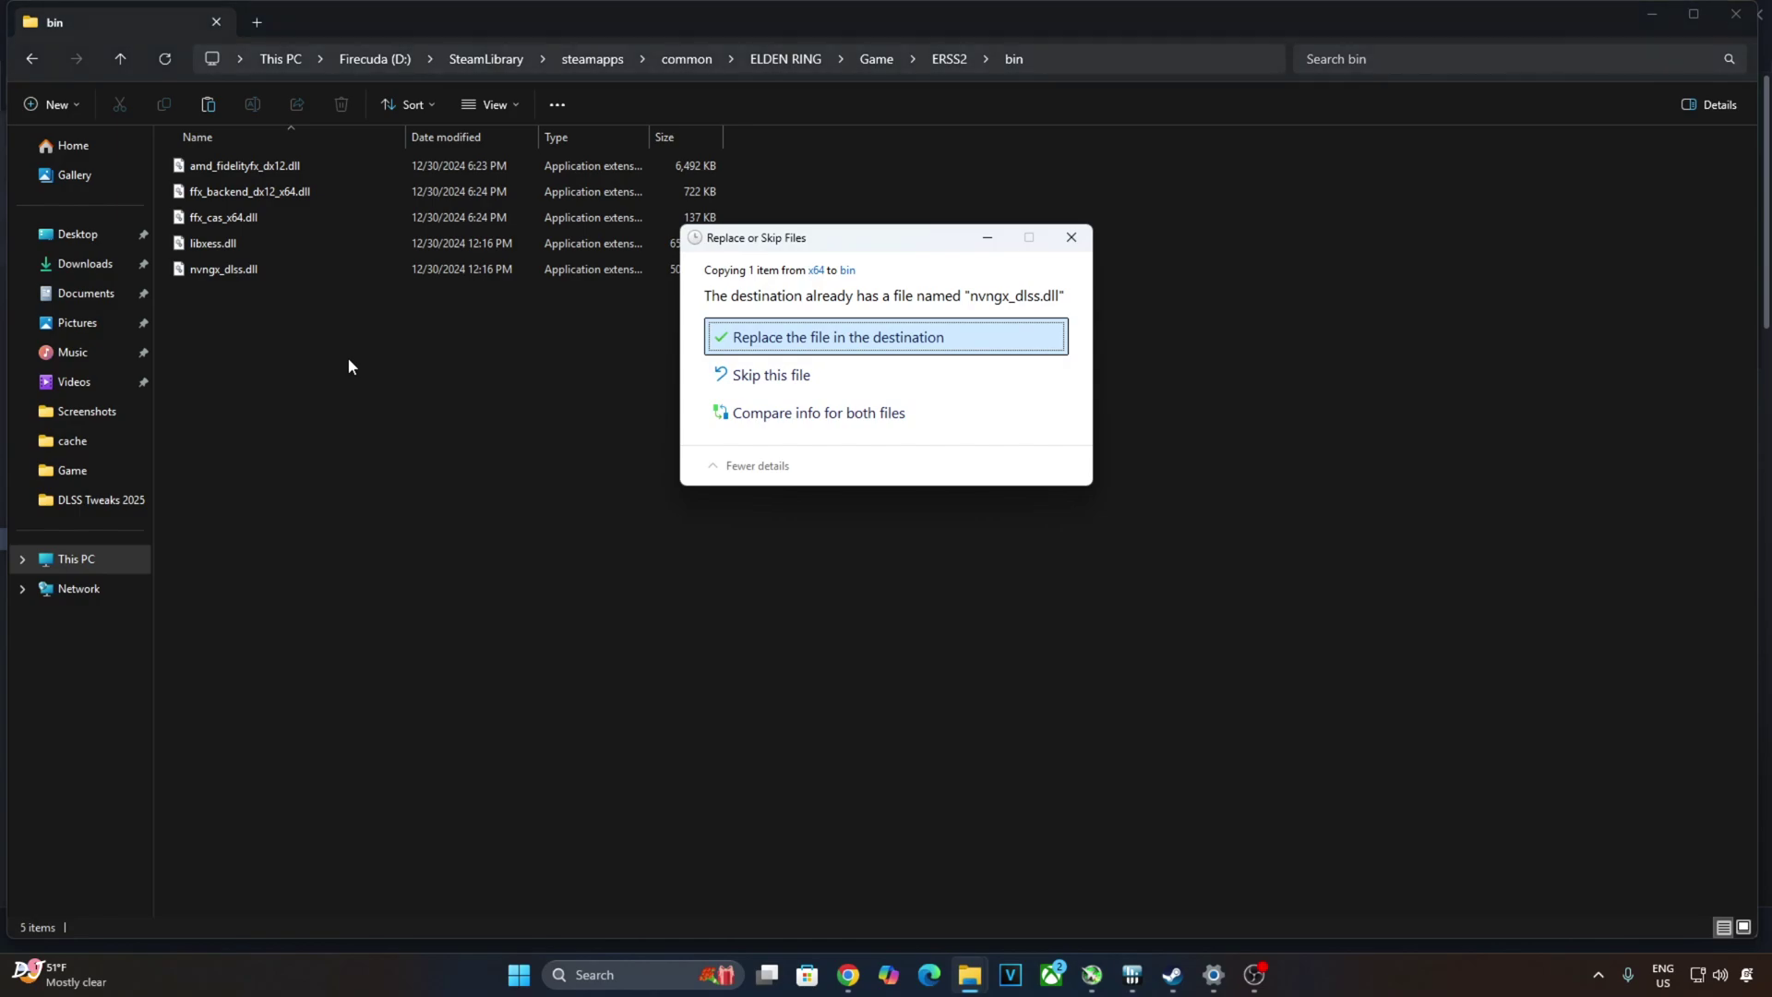
click(785, 338)
key(F2)
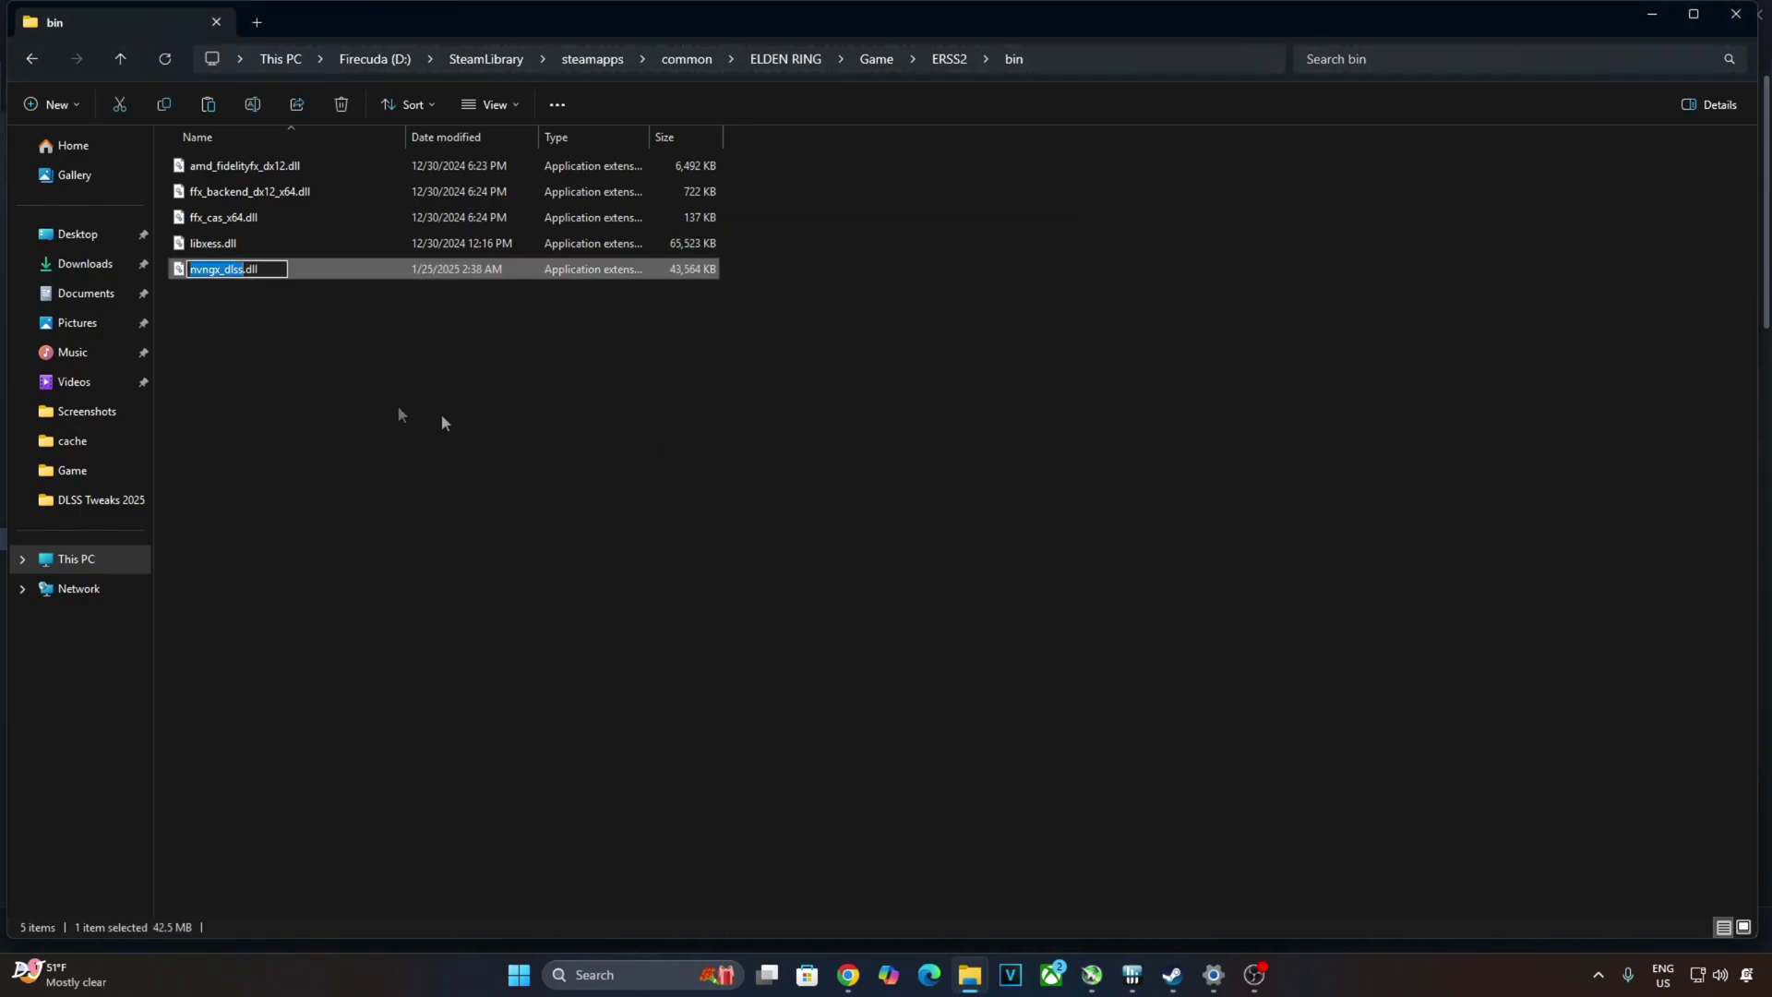
click(407, 391)
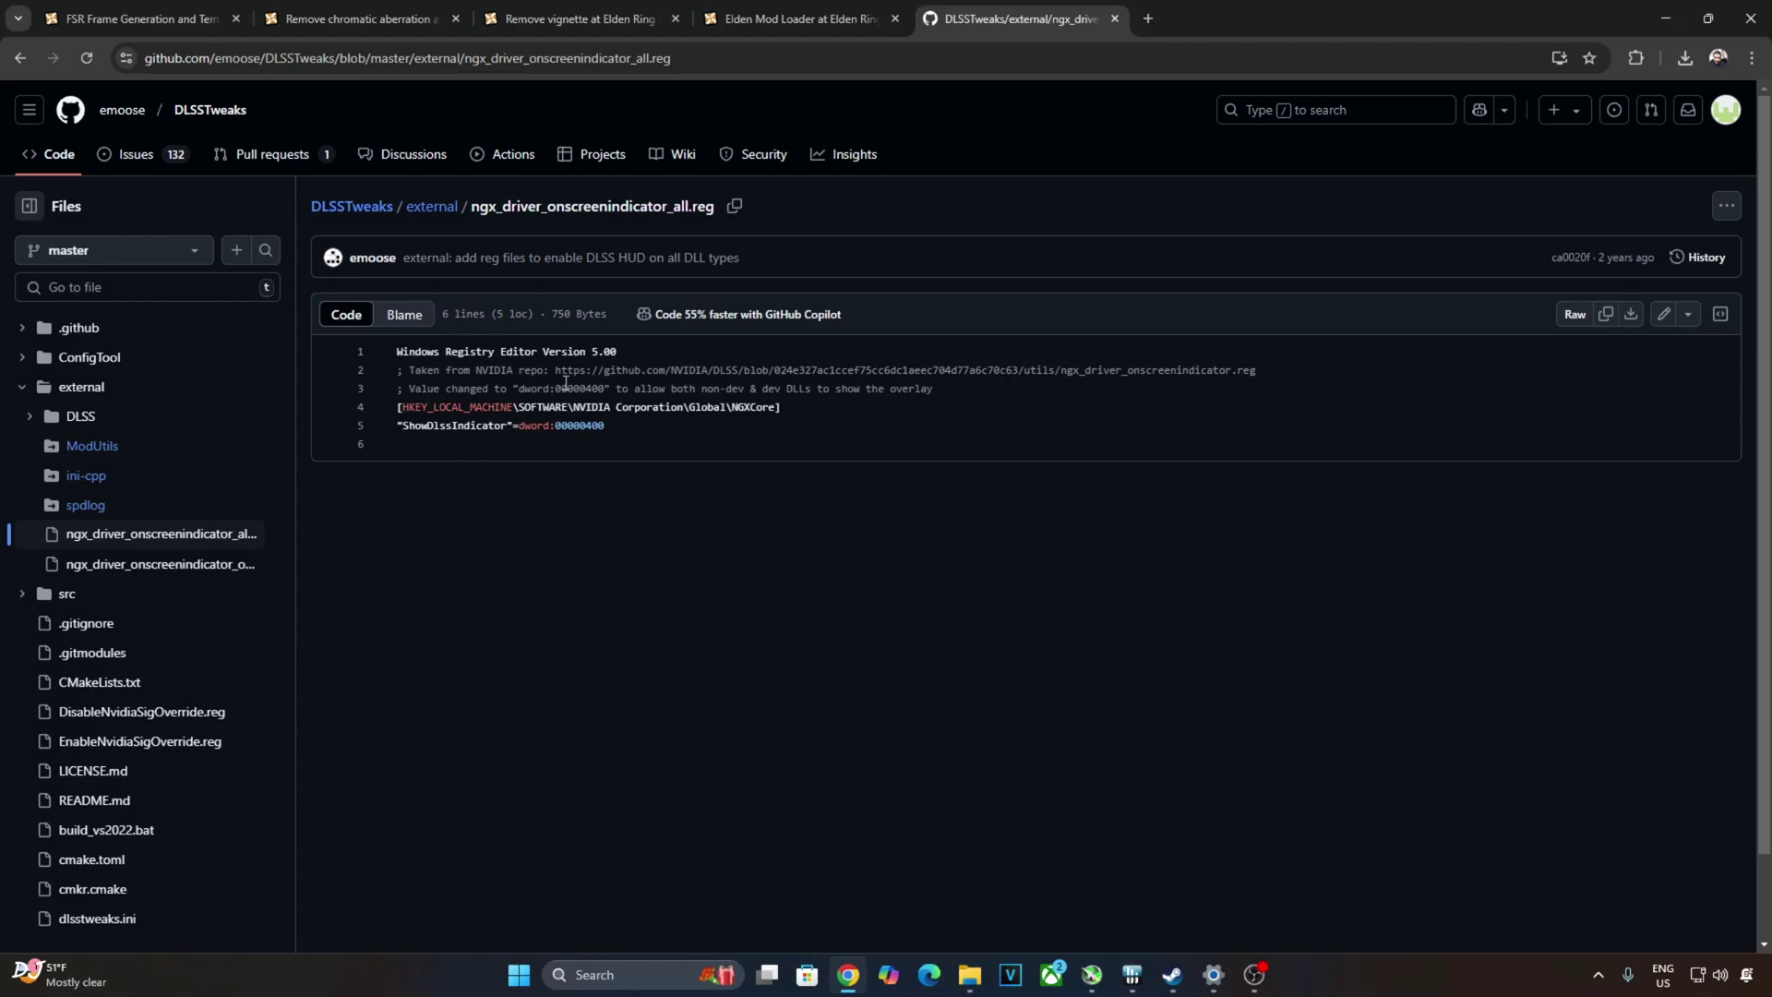
Copy the full registry text of ngx_driver_onscreenindicator_all.reg from the DLSSTweaks GitHub page.
drag(400, 350, 678, 421)
right_click(604, 408)
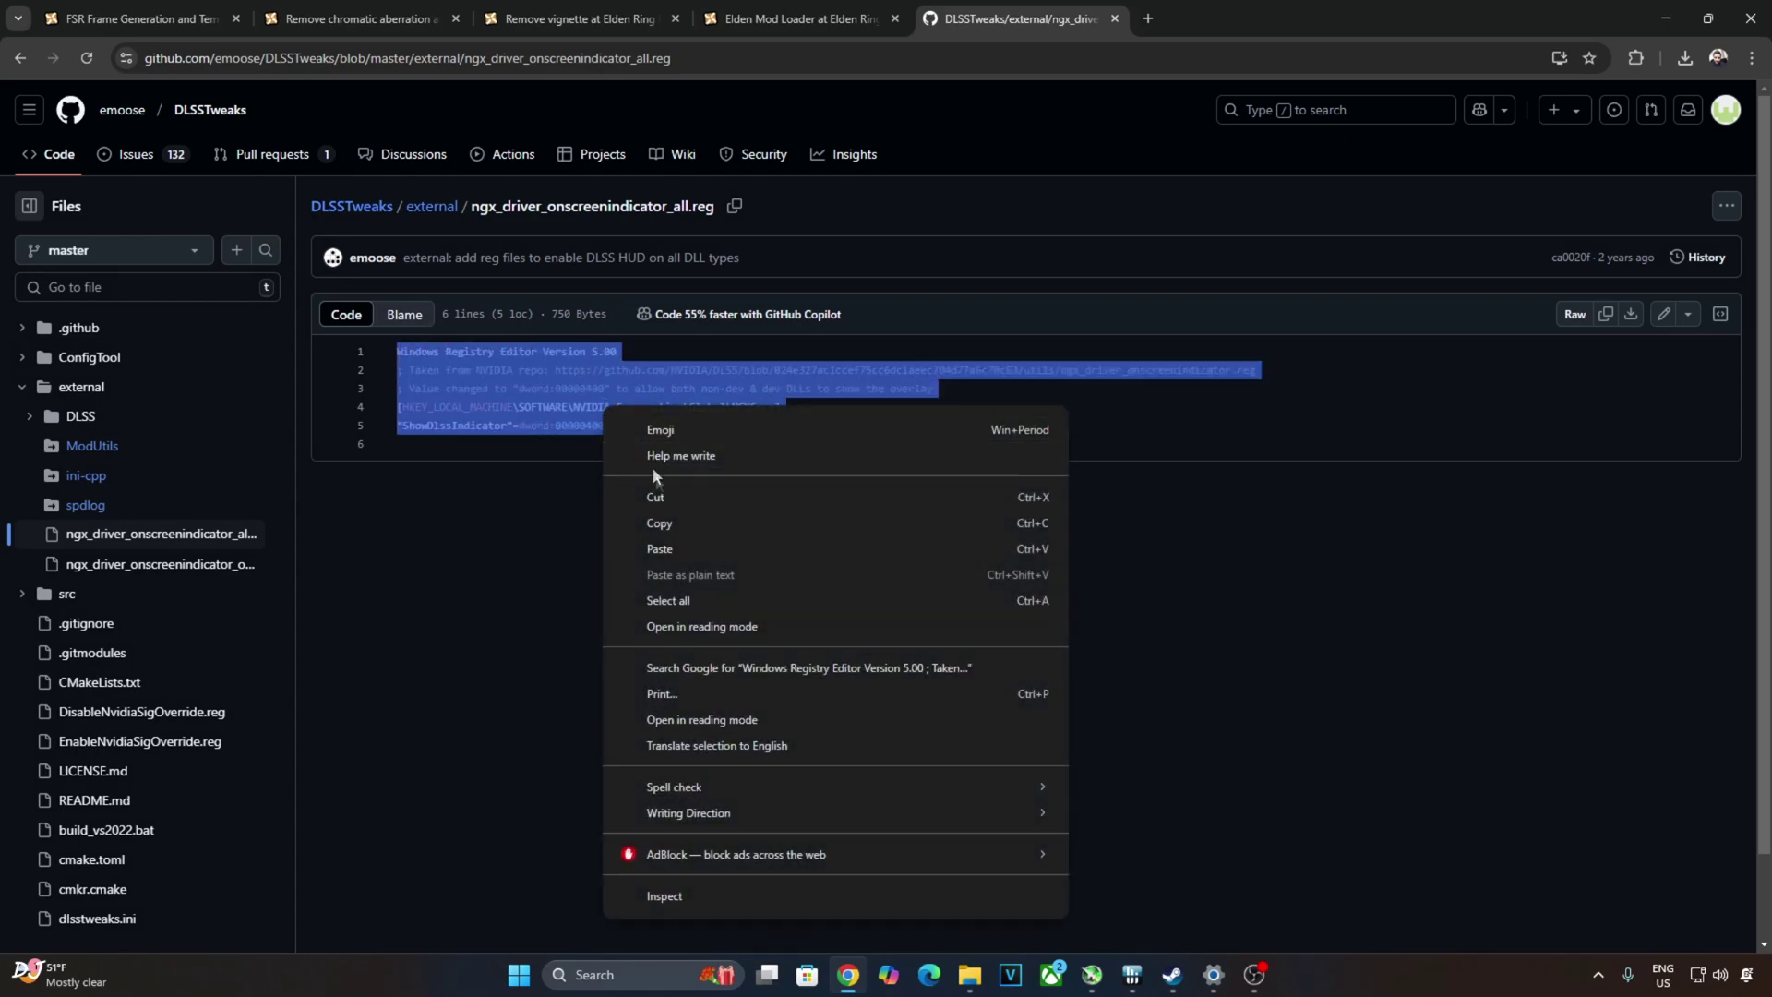
click(659, 522)
Switch to the Downloads\Elden\overlay folder and create a text document there named overlay.reg, accepting the extension change.
key(alt+Tab)
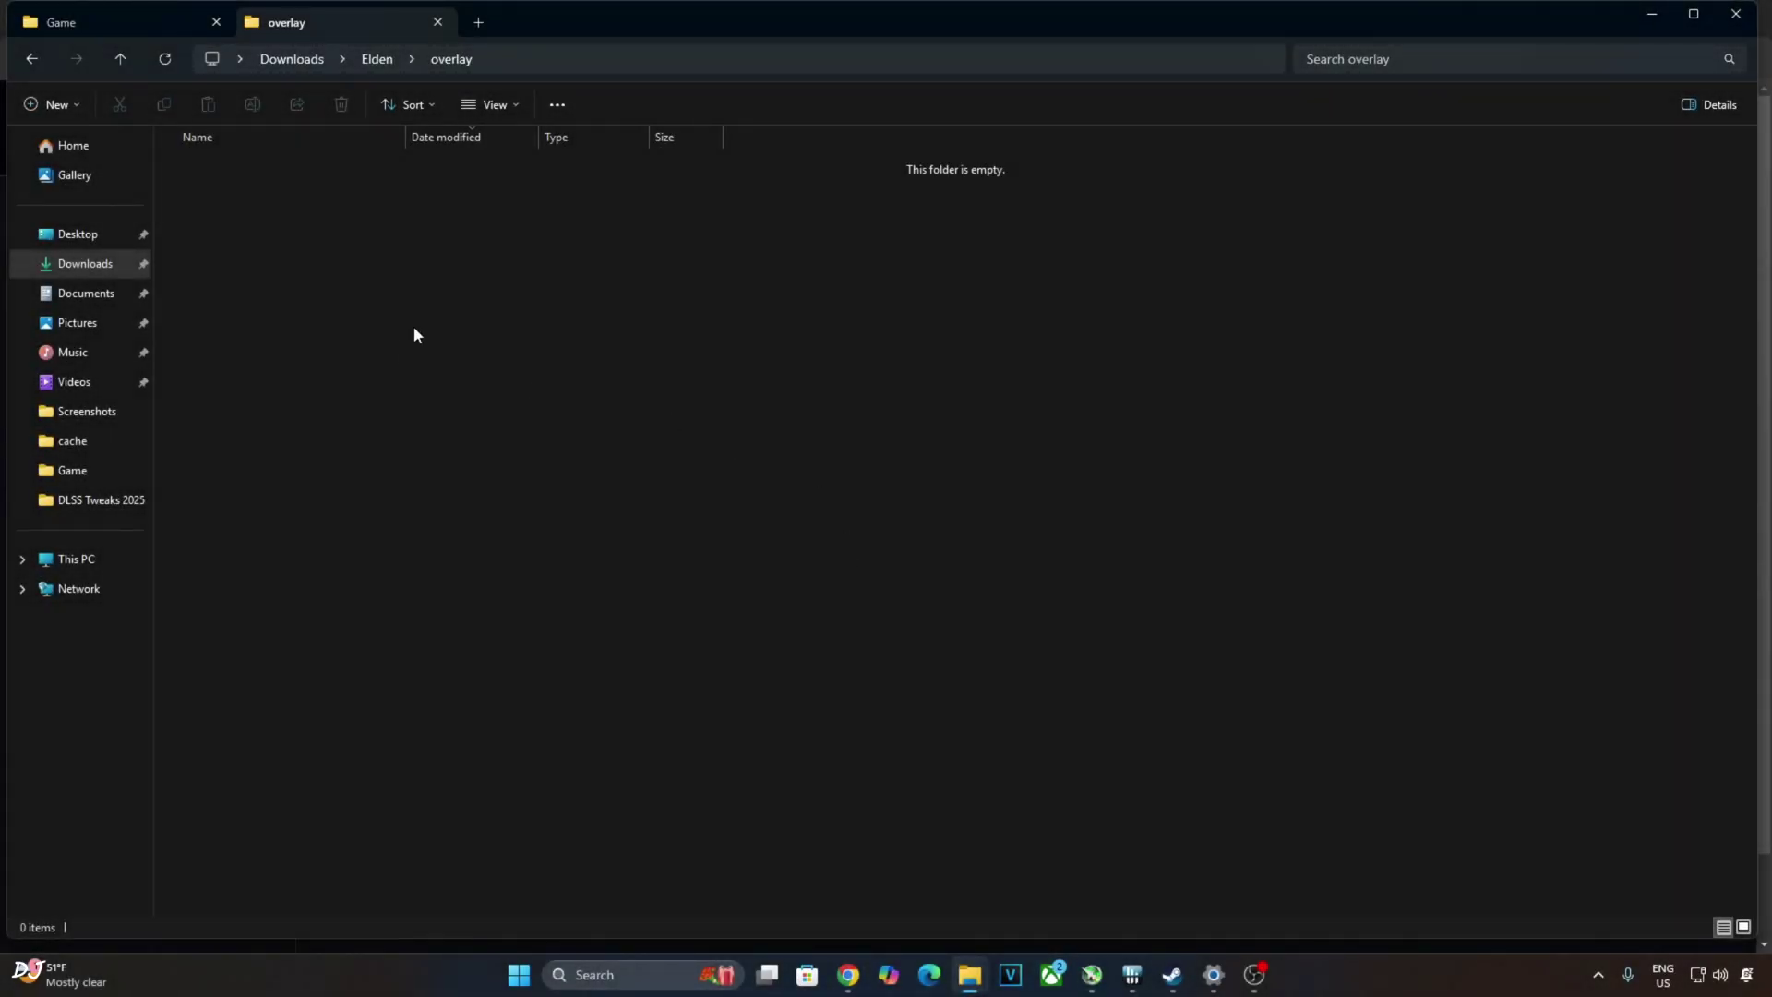
right_click(415, 328)
mouse_move(585, 470)
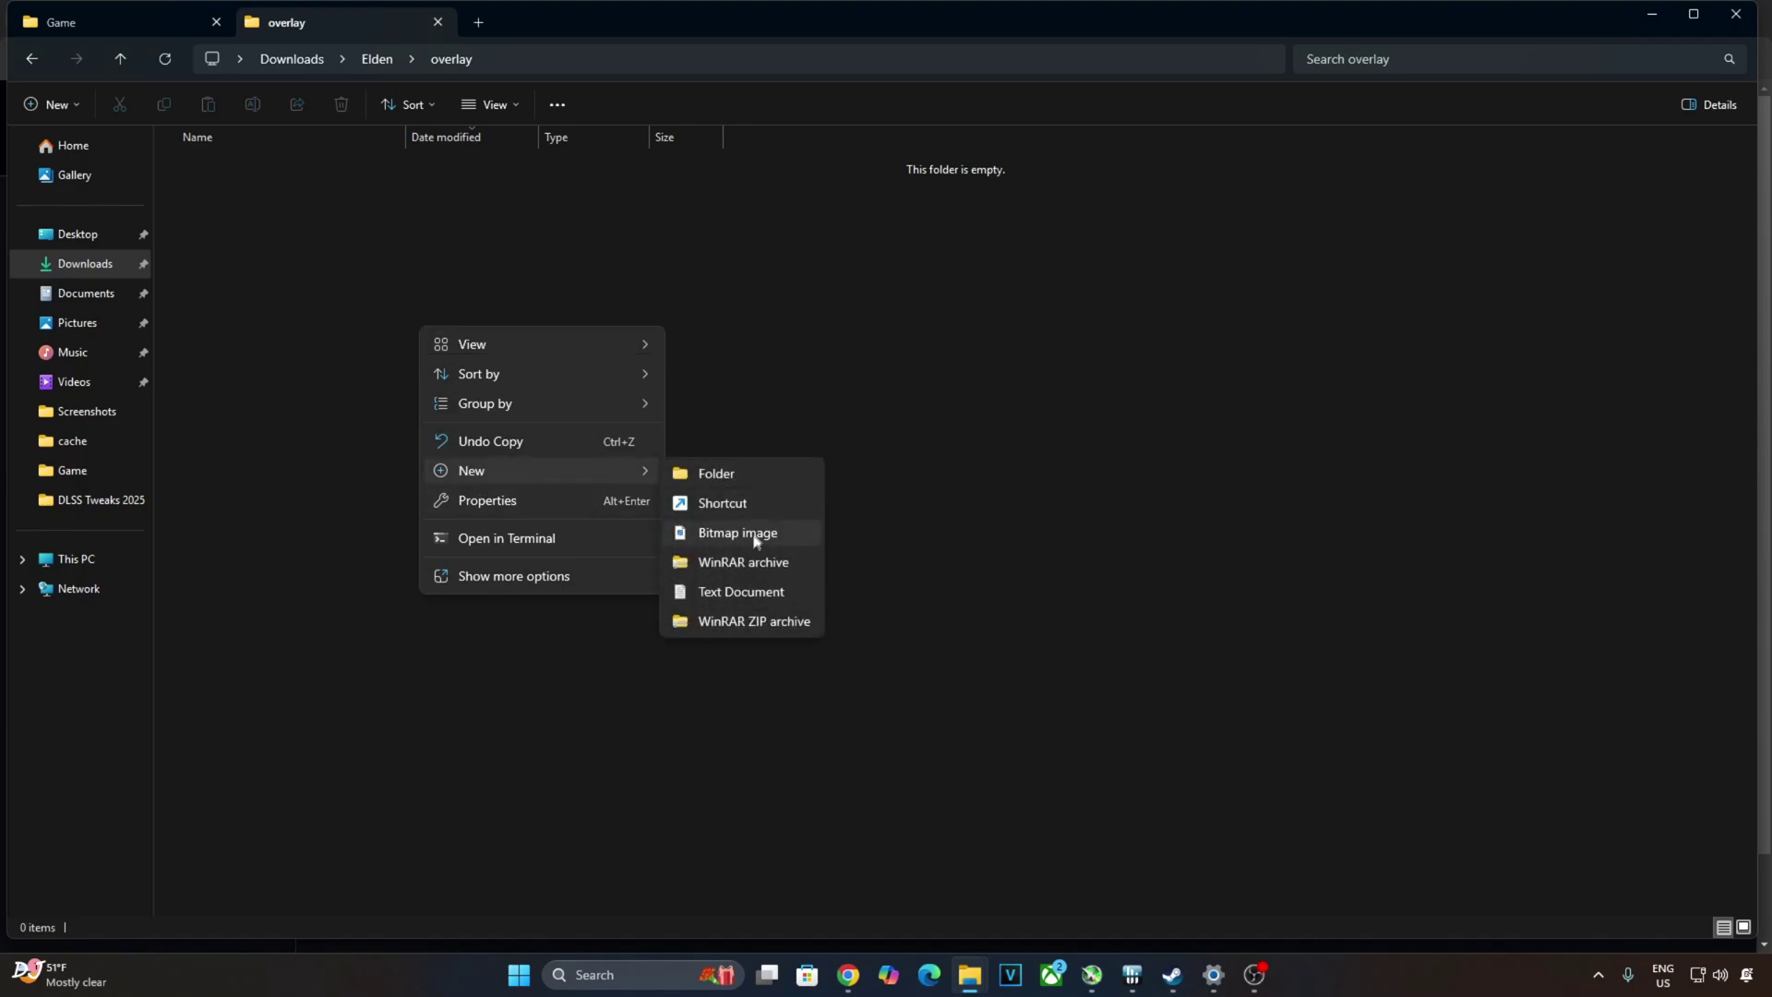
click(742, 592)
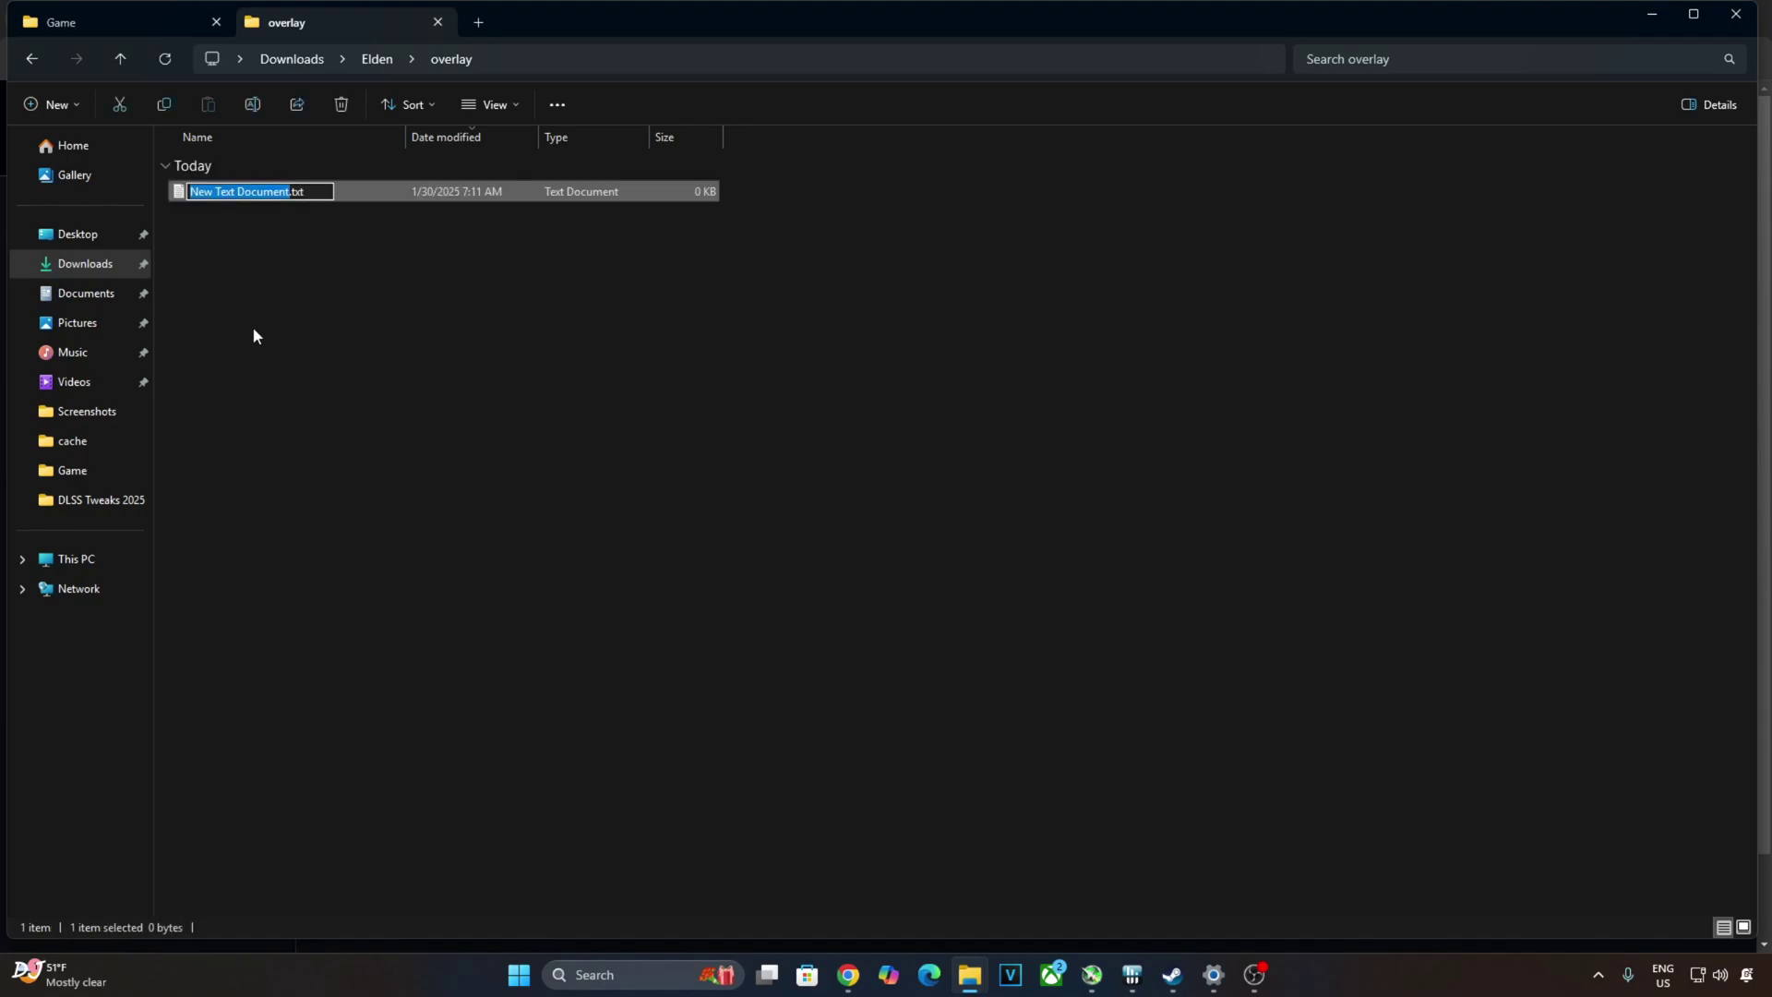
text(overl)
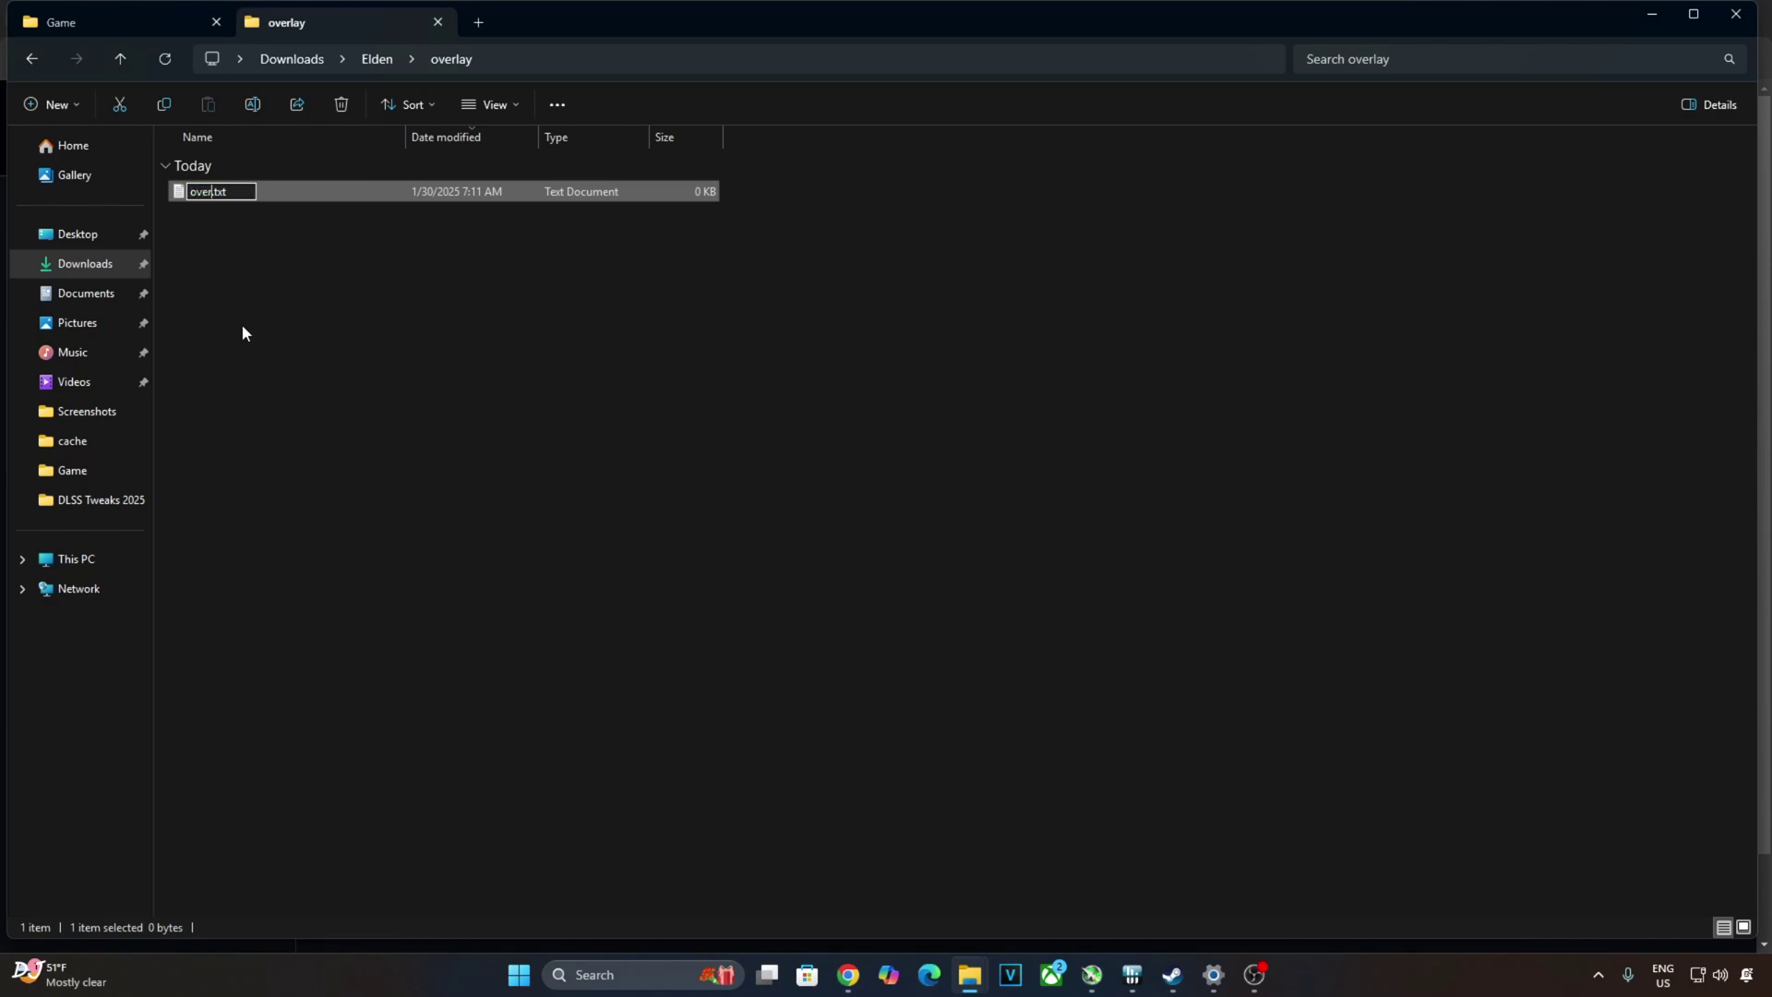
text(ay)
drag(247, 194, 235, 199)
text(reg)
key(Return)
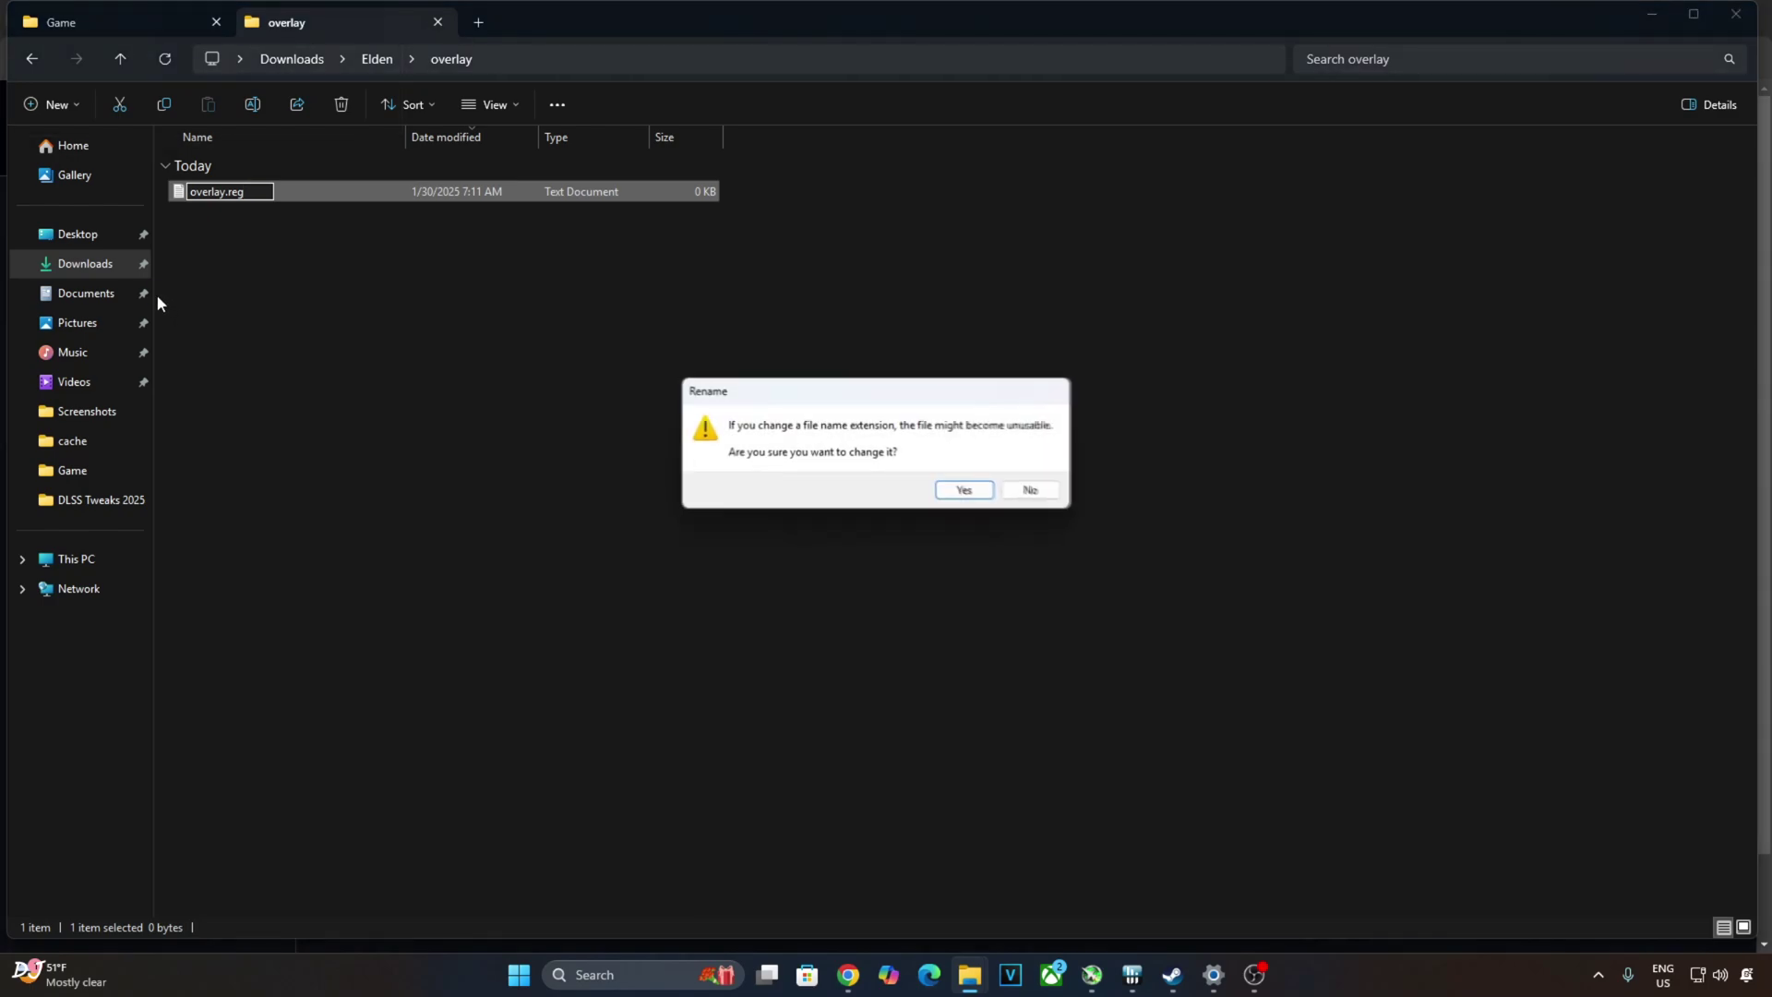
click(967, 492)
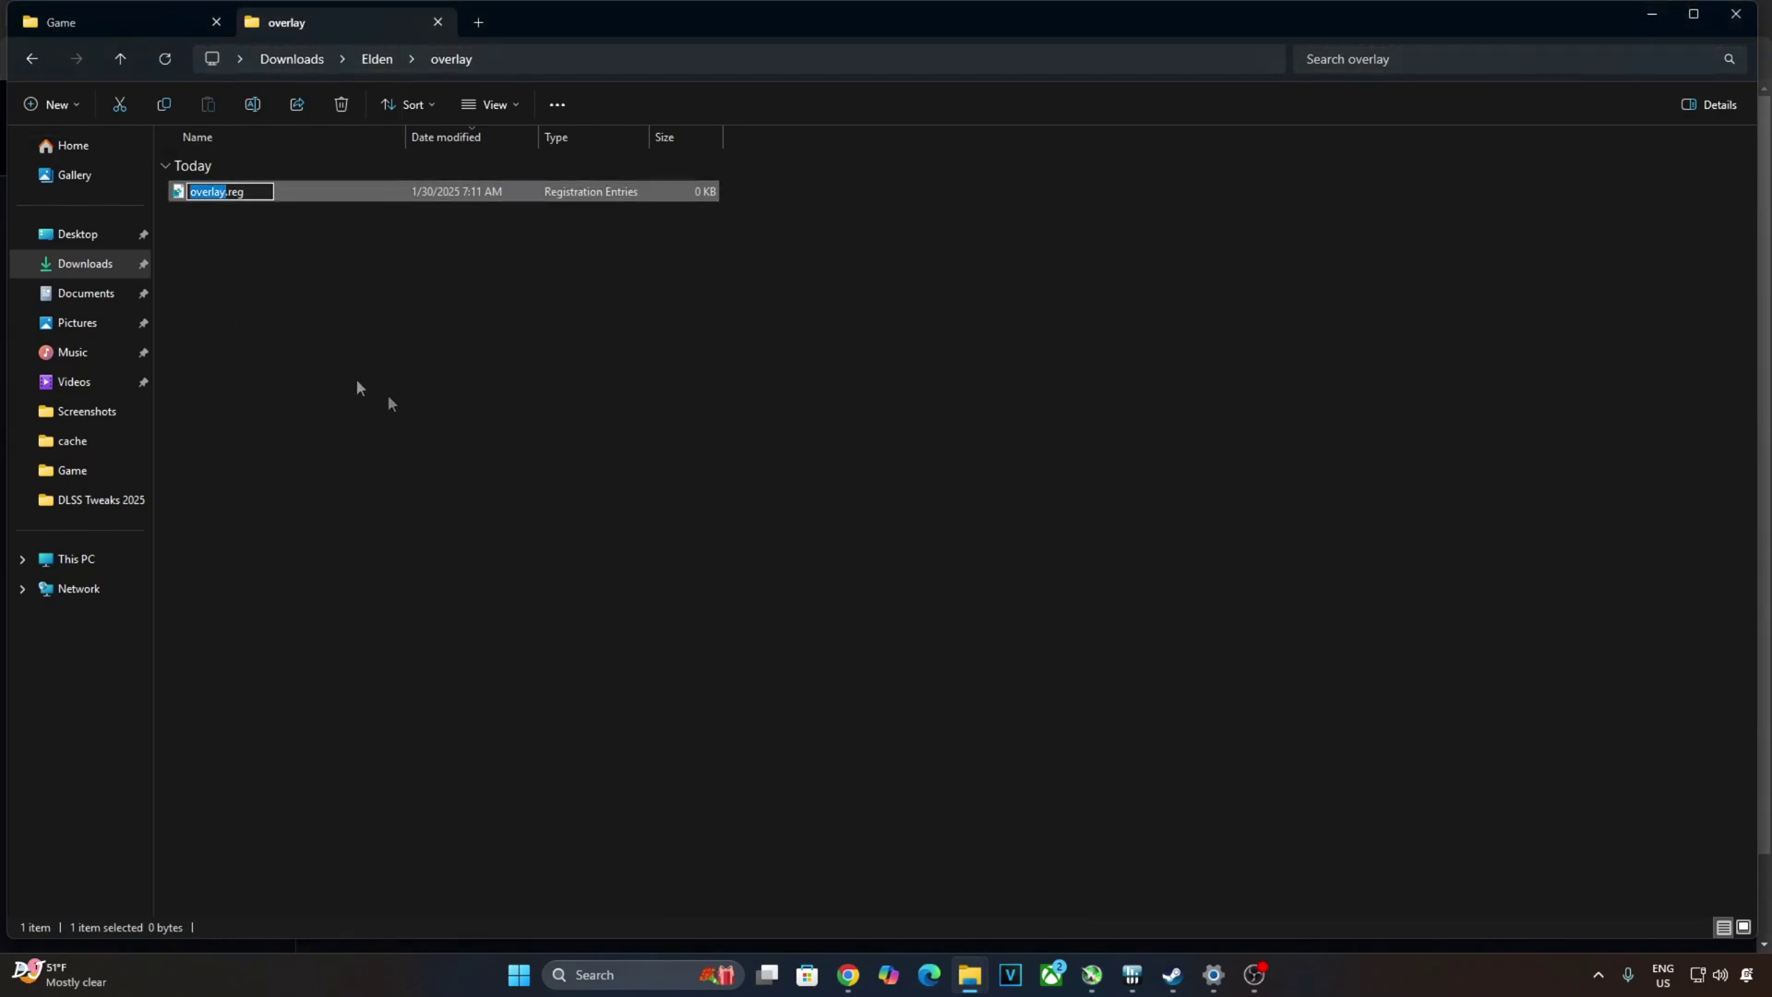
click(251, 263)
click(213, 192)
key(F2)
click(249, 274)
Open overlay.reg with Notepad, paste the copied registry text and save the file.
right_click(237, 195)
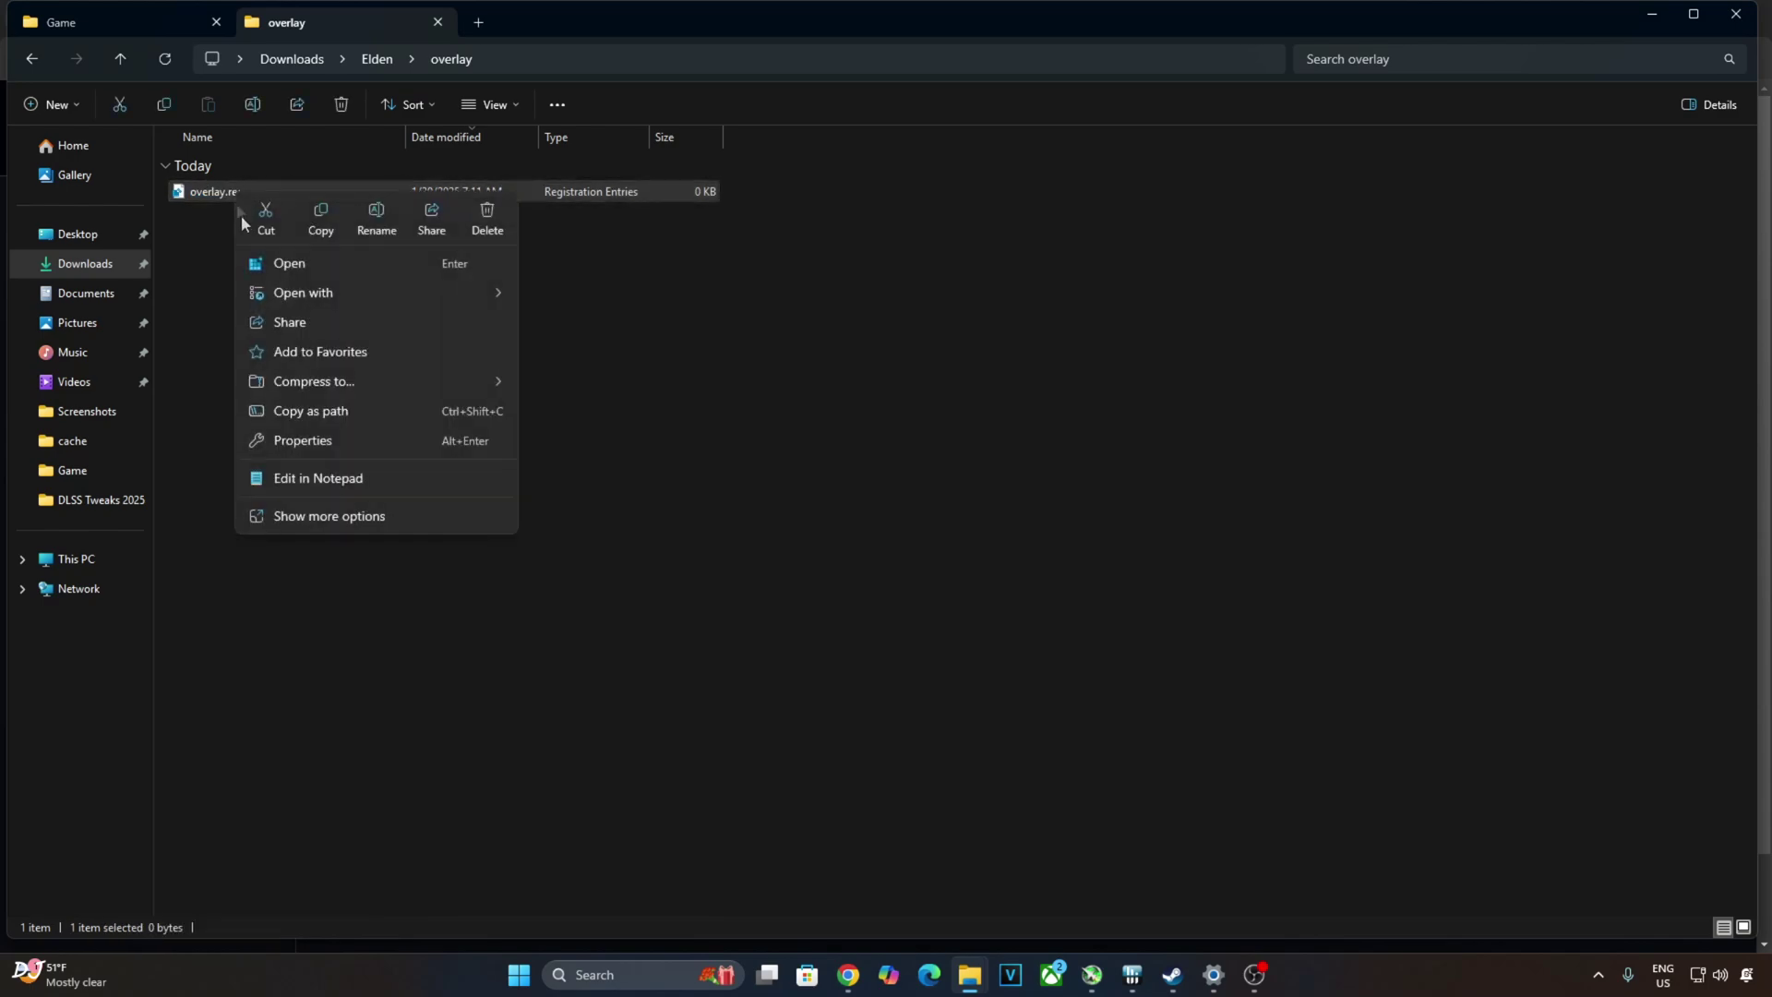
mouse_move(369, 292)
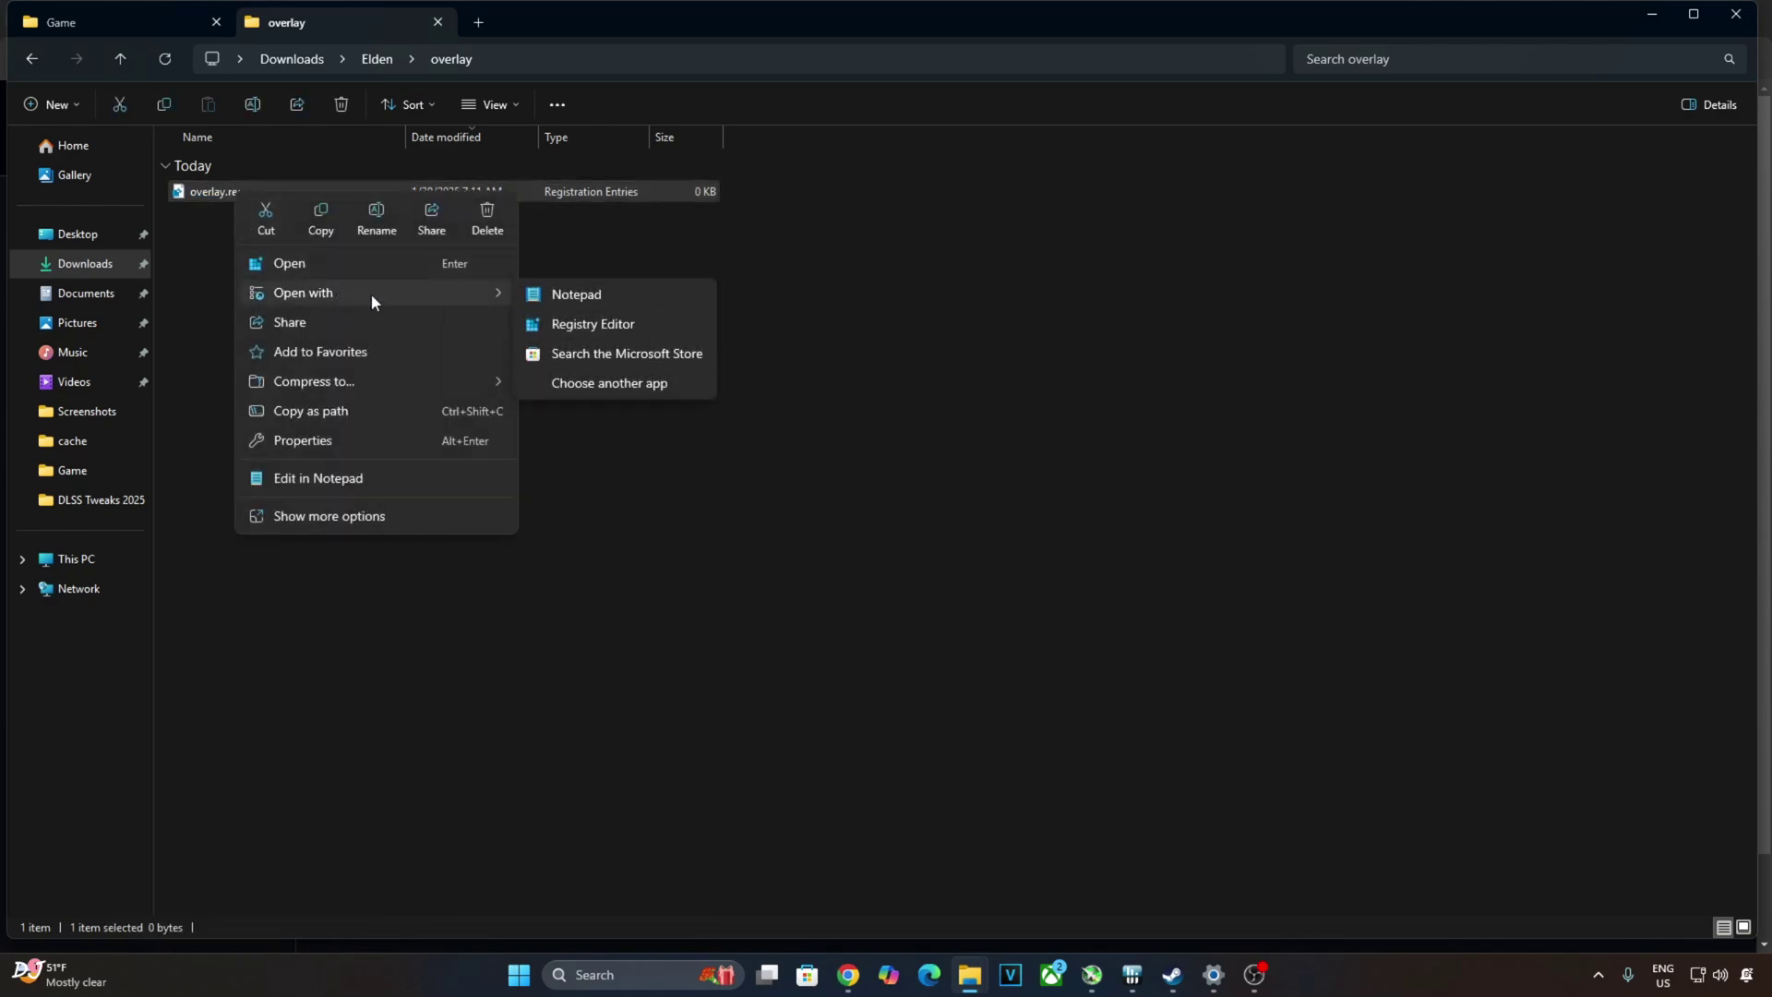
click(577, 295)
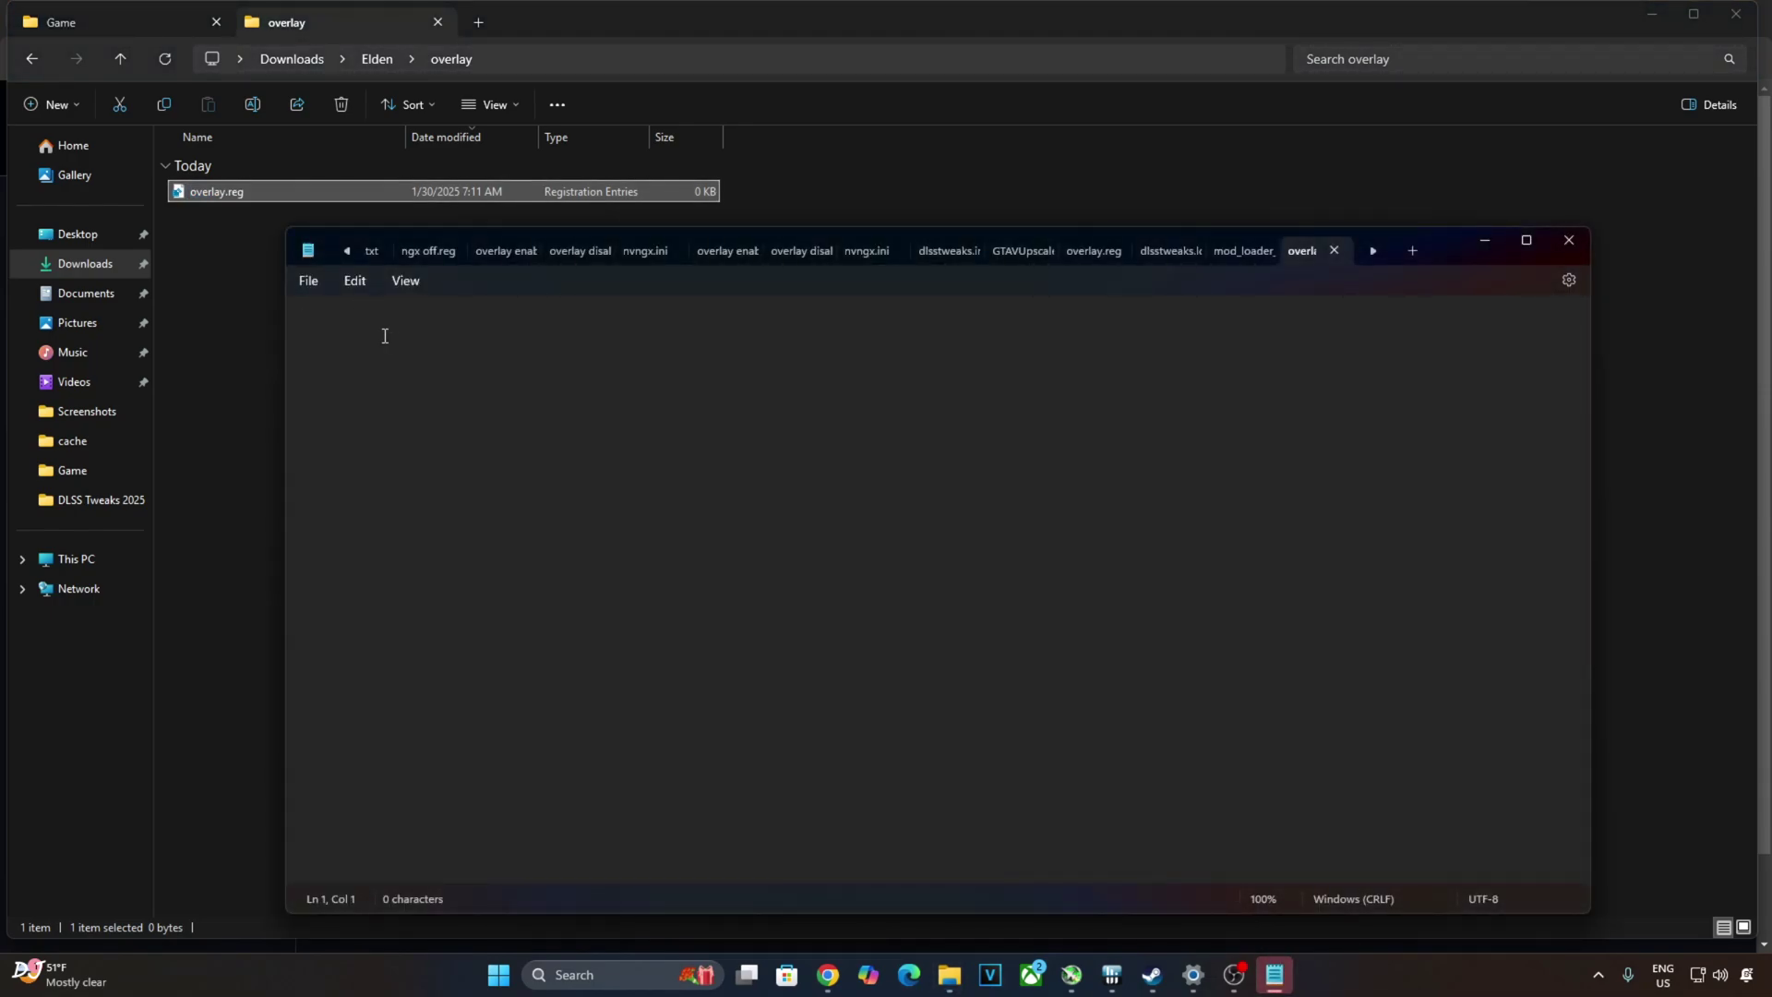
right_click(385, 336)
click(438, 470)
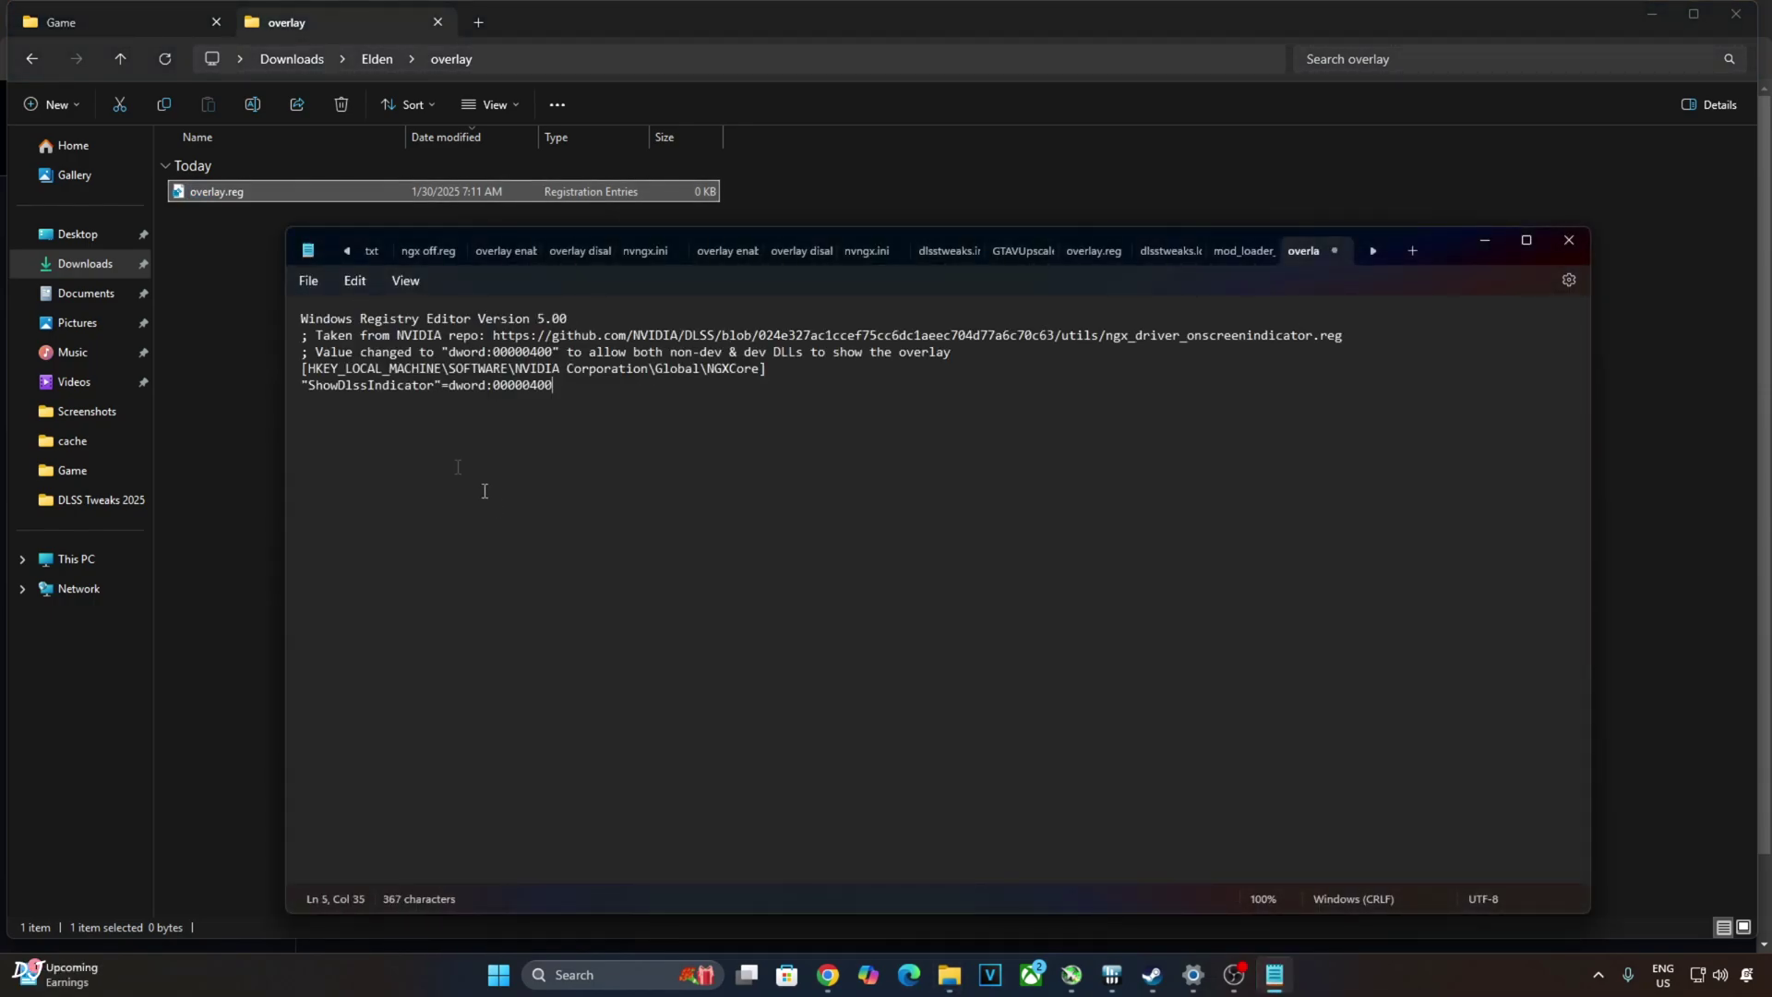
click(308, 280)
click(323, 407)
Replace the 4 in overlay.reg's ShowDlssIndicator value with 0 and save the file.
text(0)
click(307, 281)
click(313, 405)
Set ShowDlssIndicator back to dword:00000400 in overlay.reg, save the file and close Notepad.
text(4)
click(308, 281)
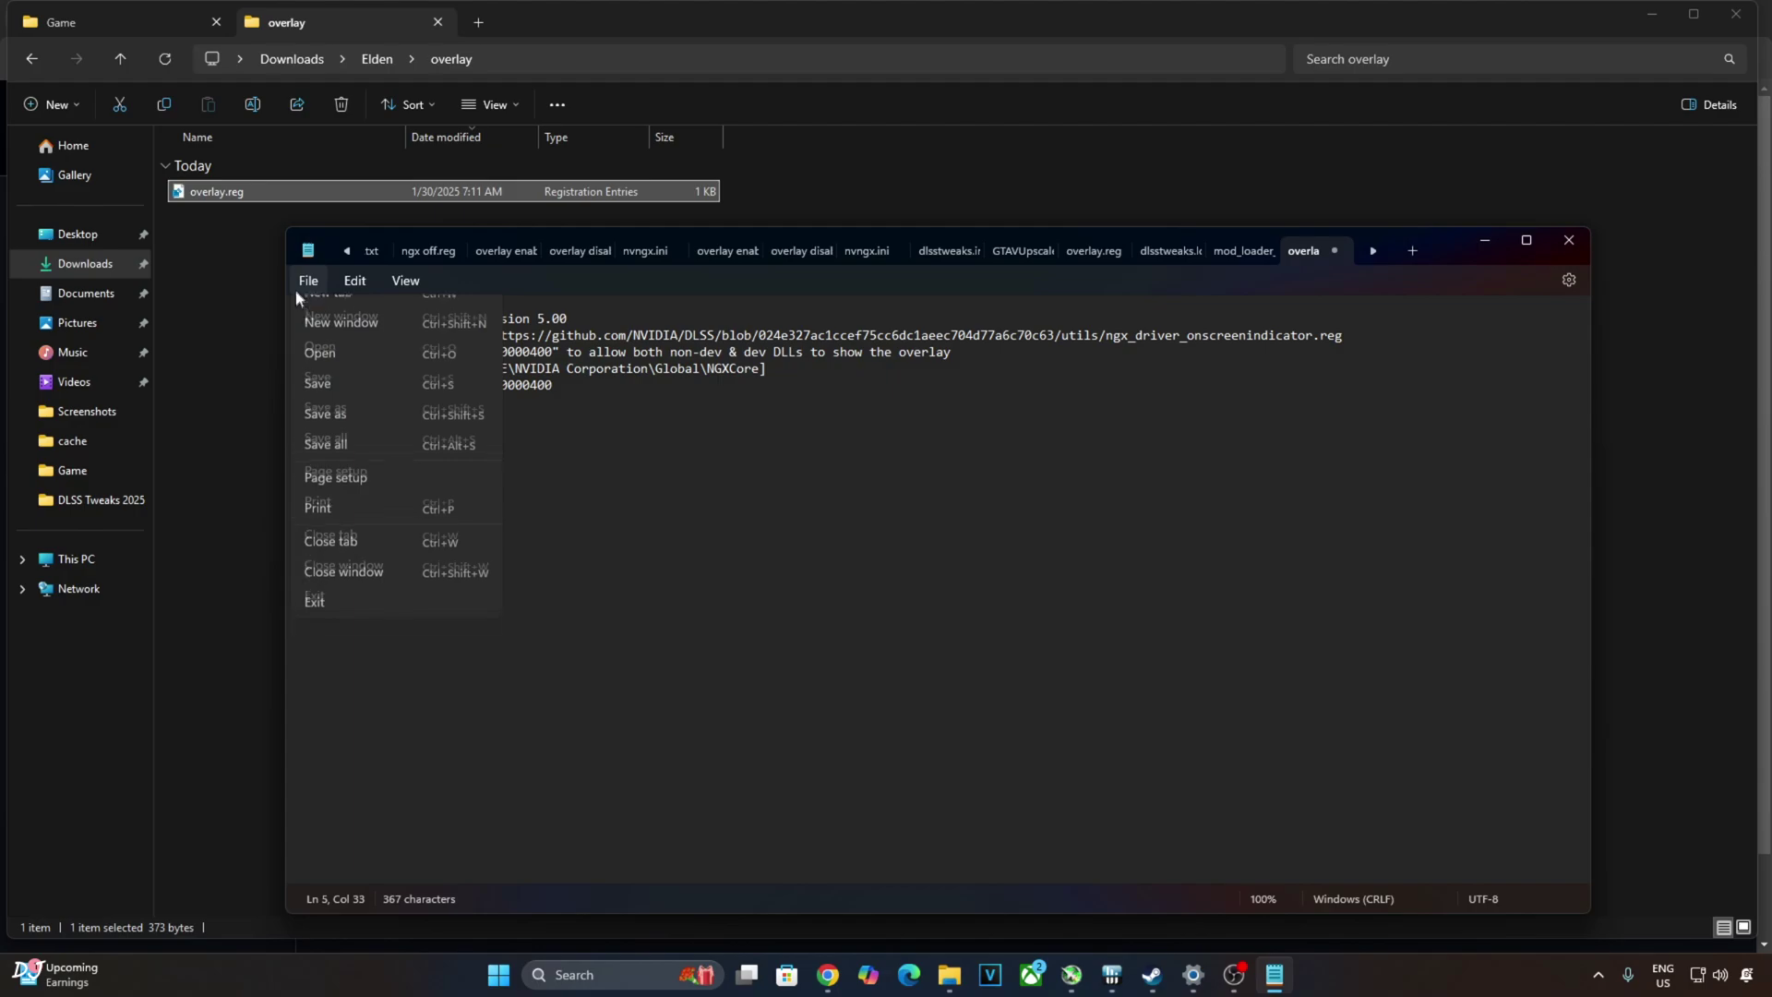
click(338, 406)
click(1568, 240)
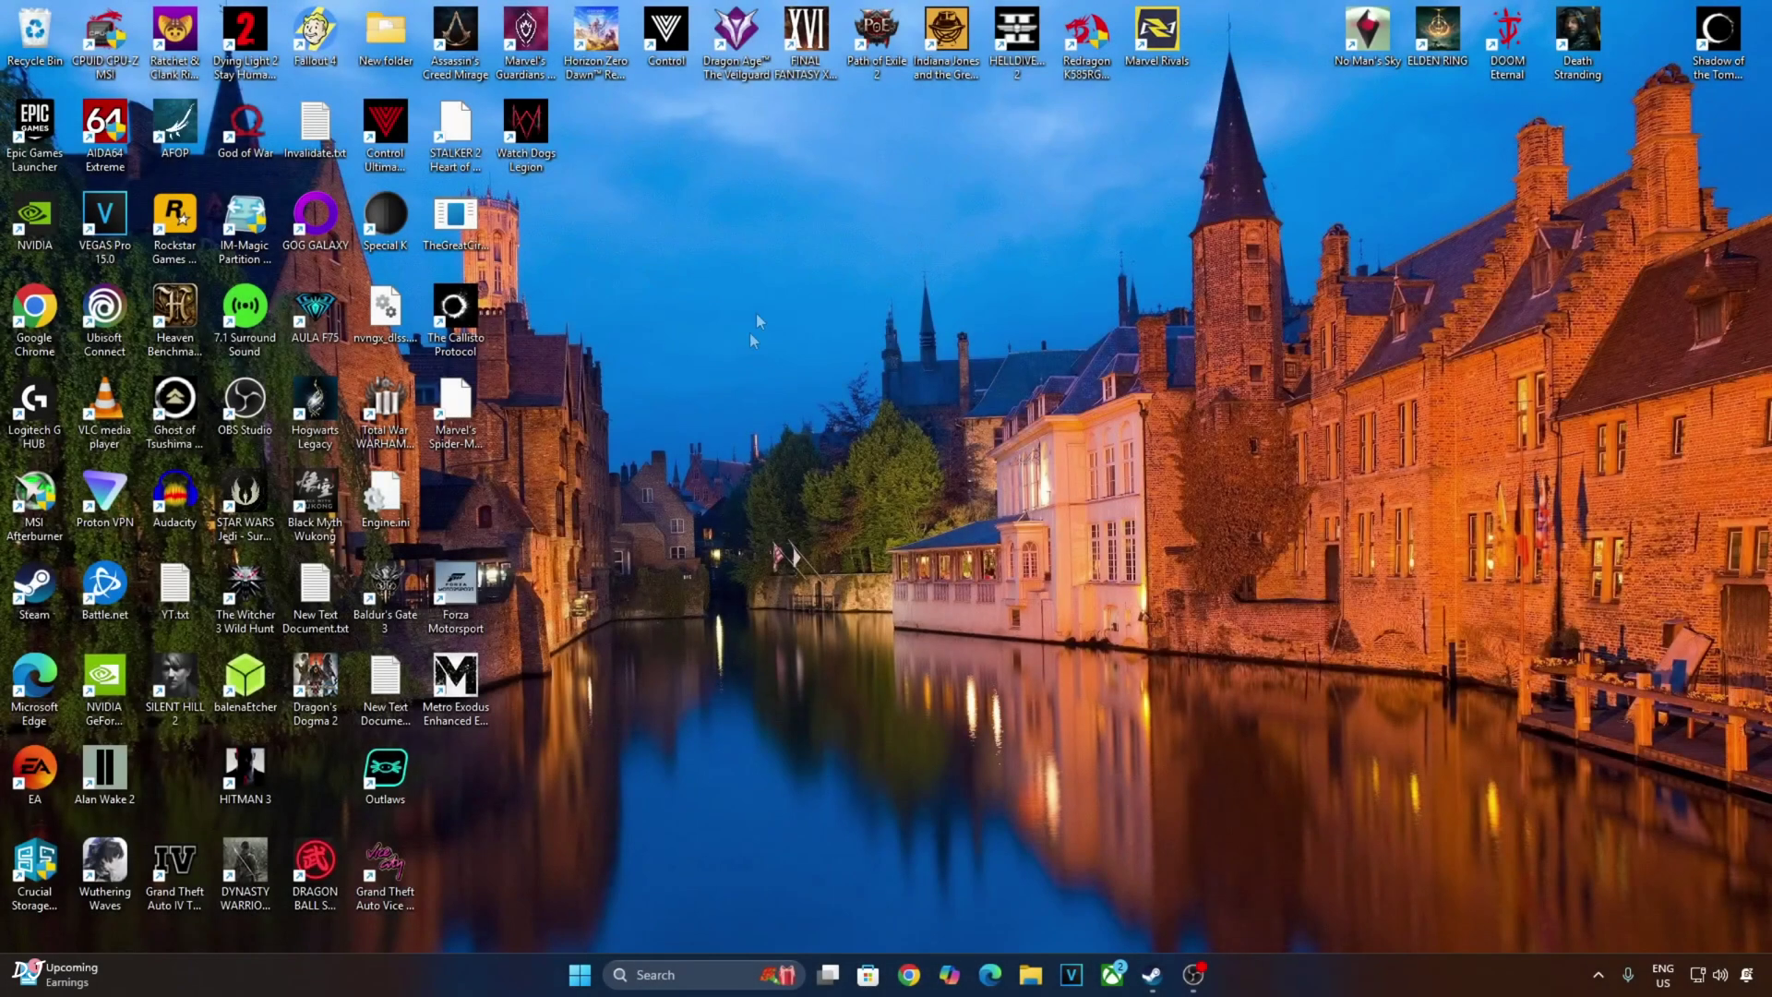
Open the advanced graphics settings in Windows display settings to check hardware-accelerated GPU scheduling and variable refresh rate.
right_click(764, 281)
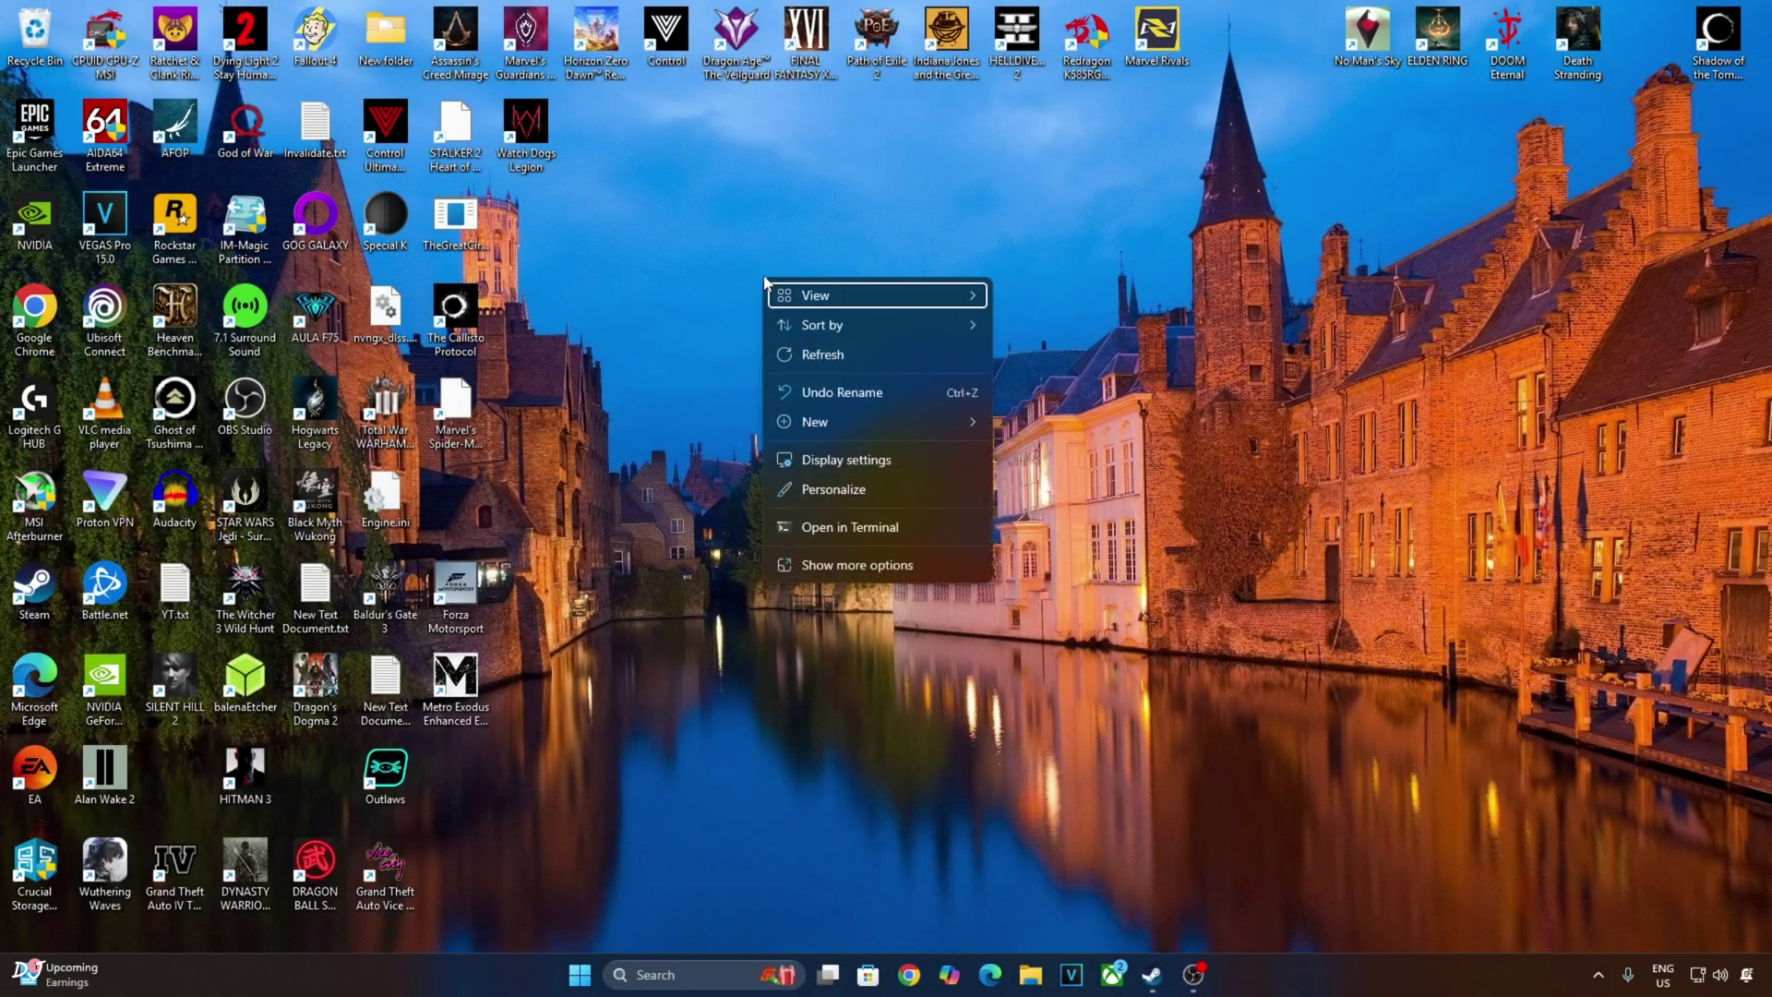
click(846, 459)
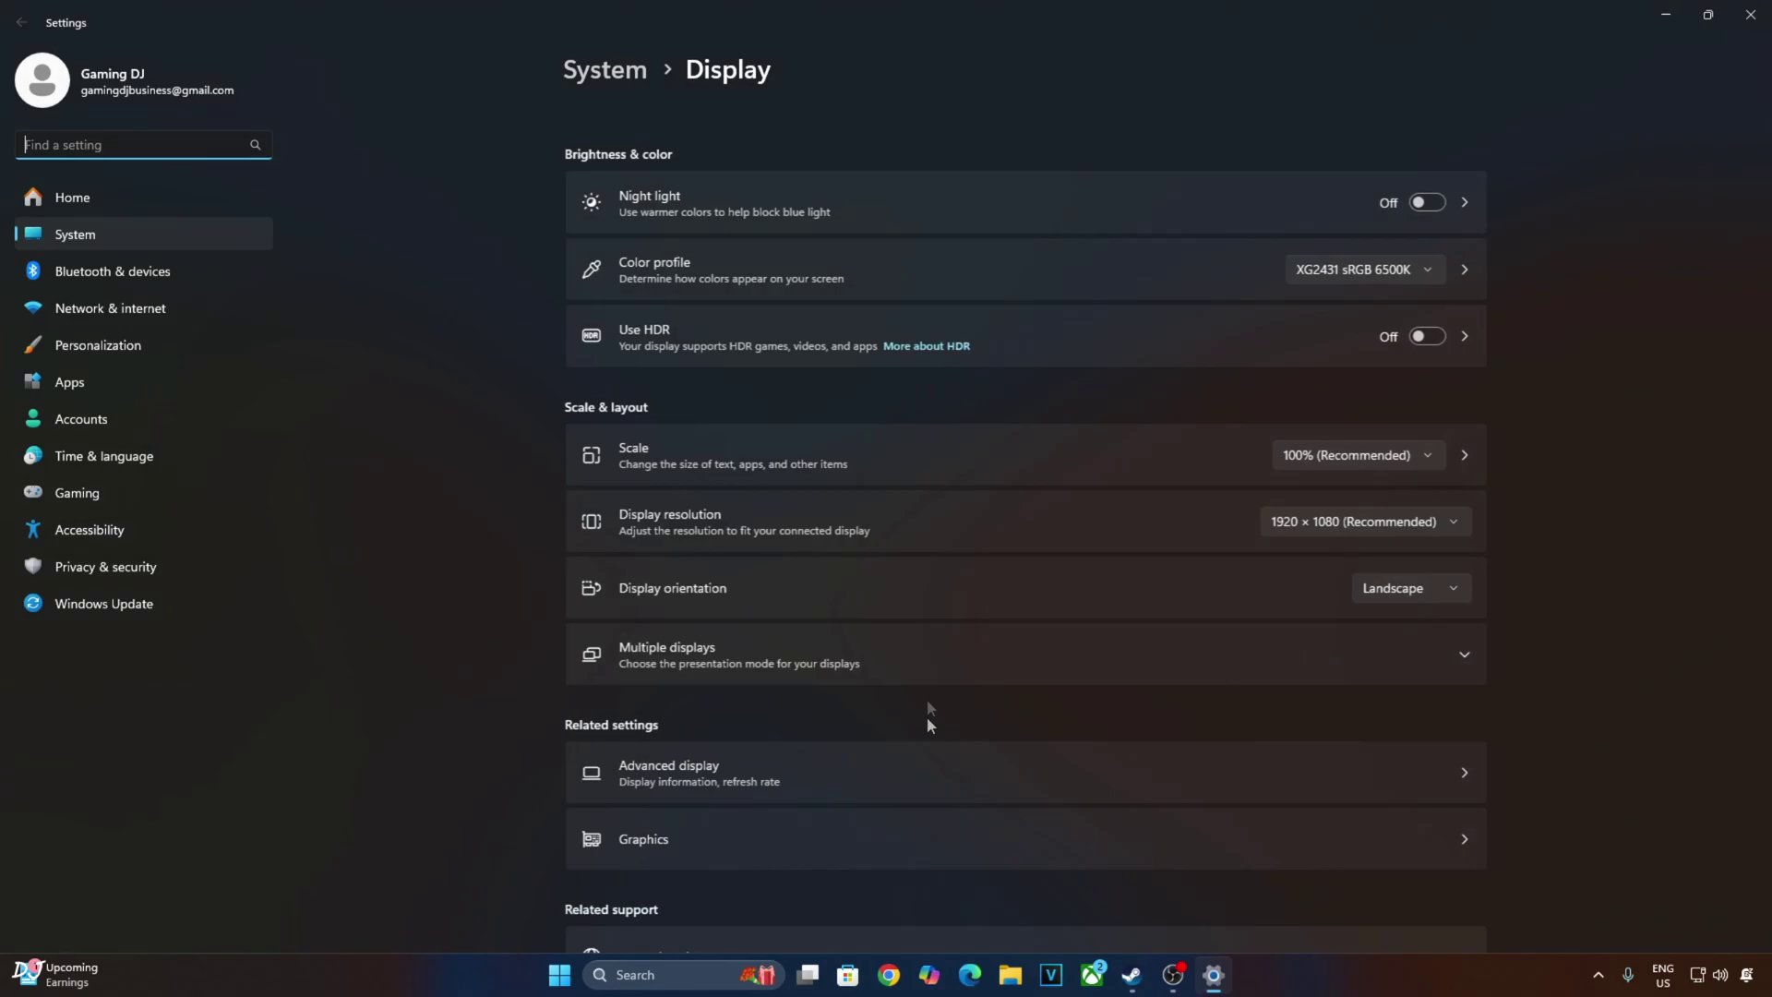
click(744, 856)
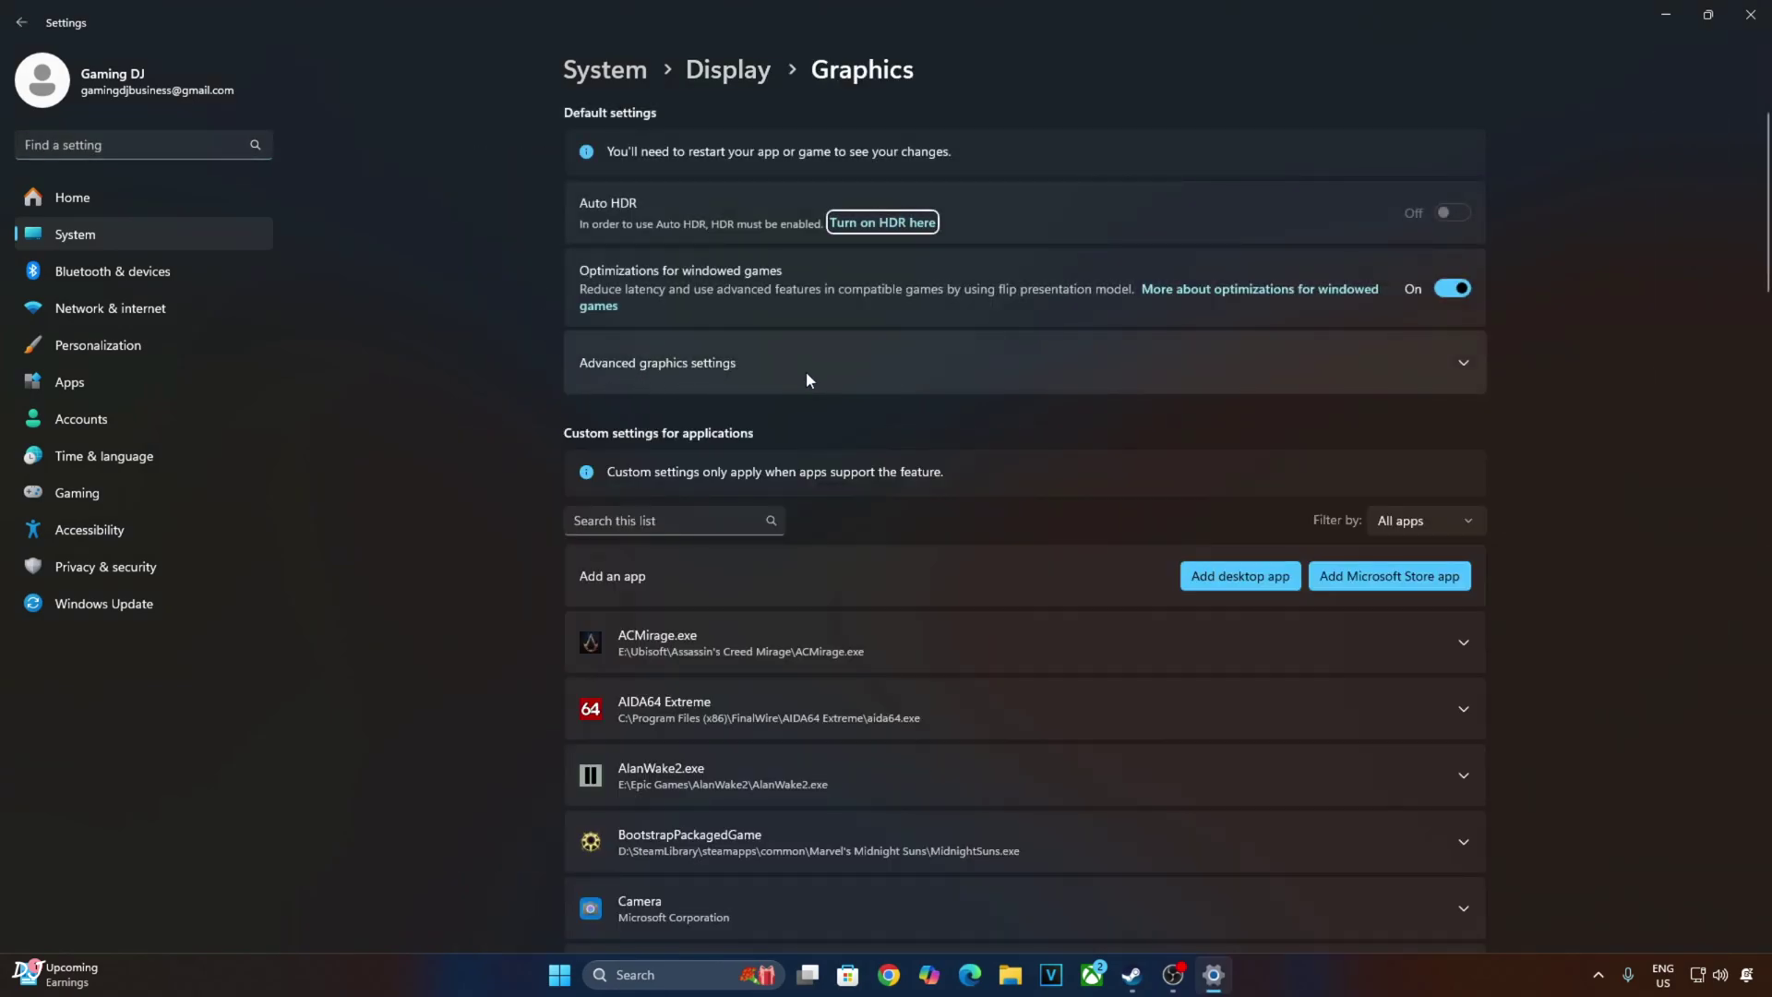
click(805, 371)
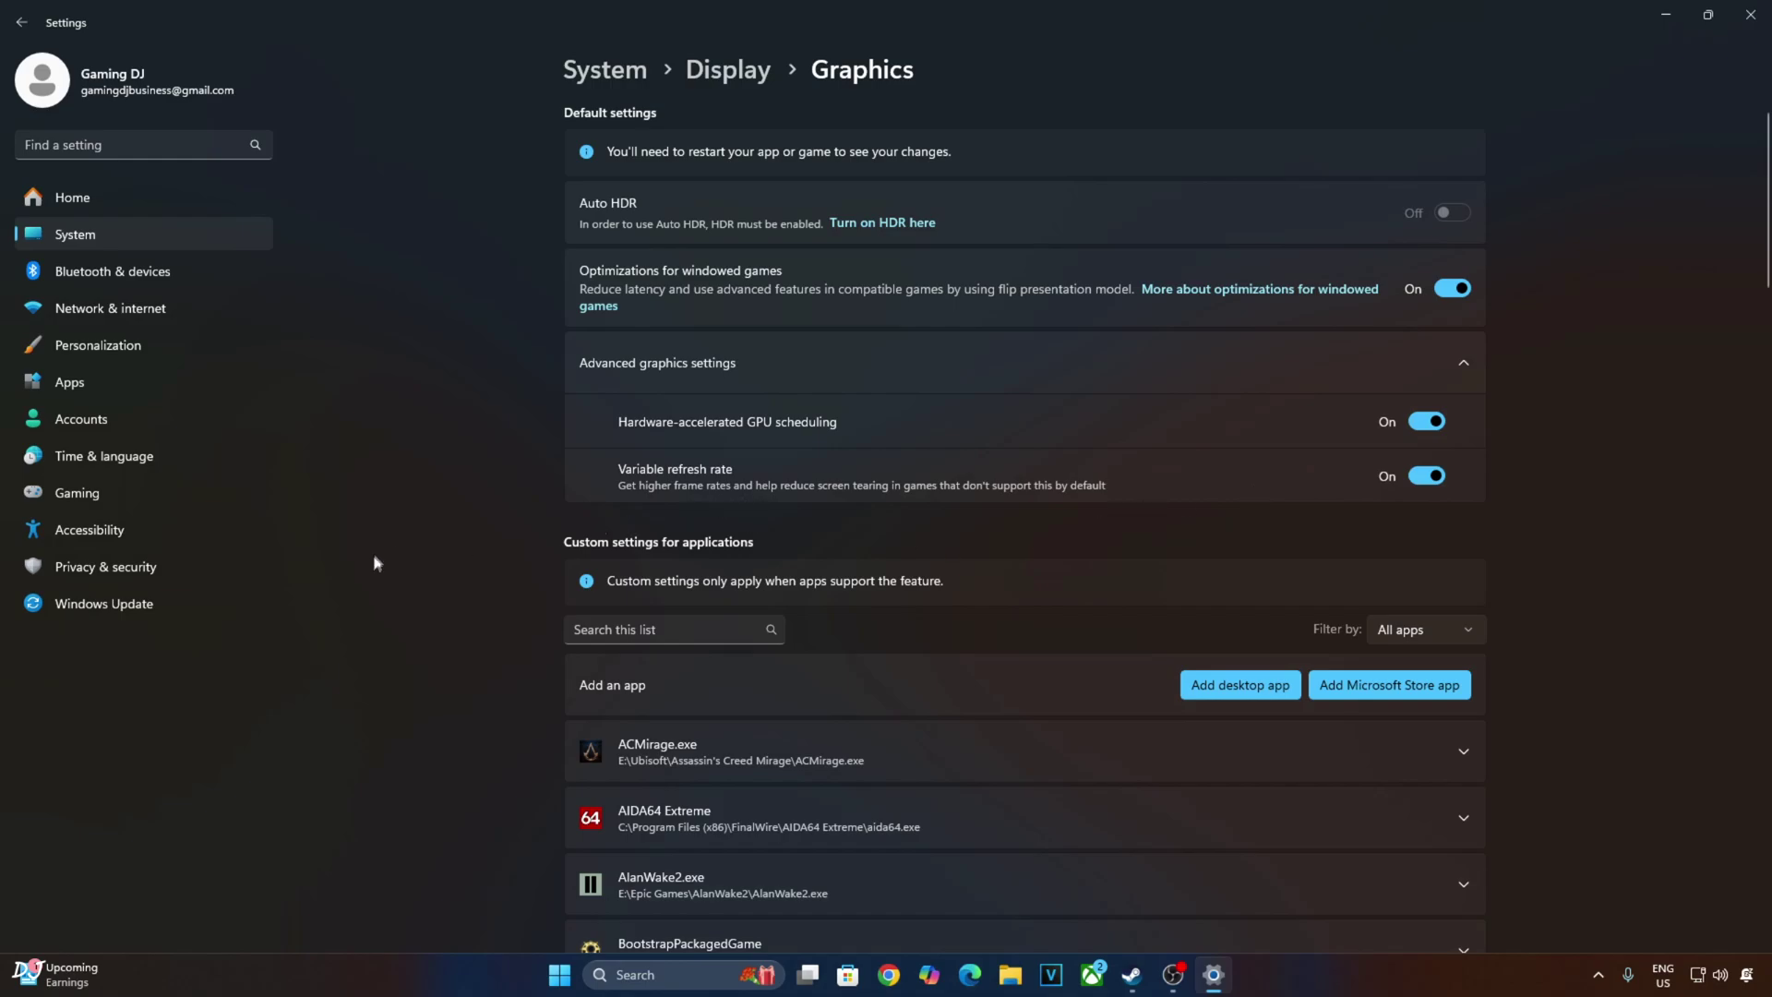
Open NVIDIA Control Panel and check the vertical sync setting in the program settings for Elden Ring (eldenring.exe).
key(super)
text(nvidia control panel)
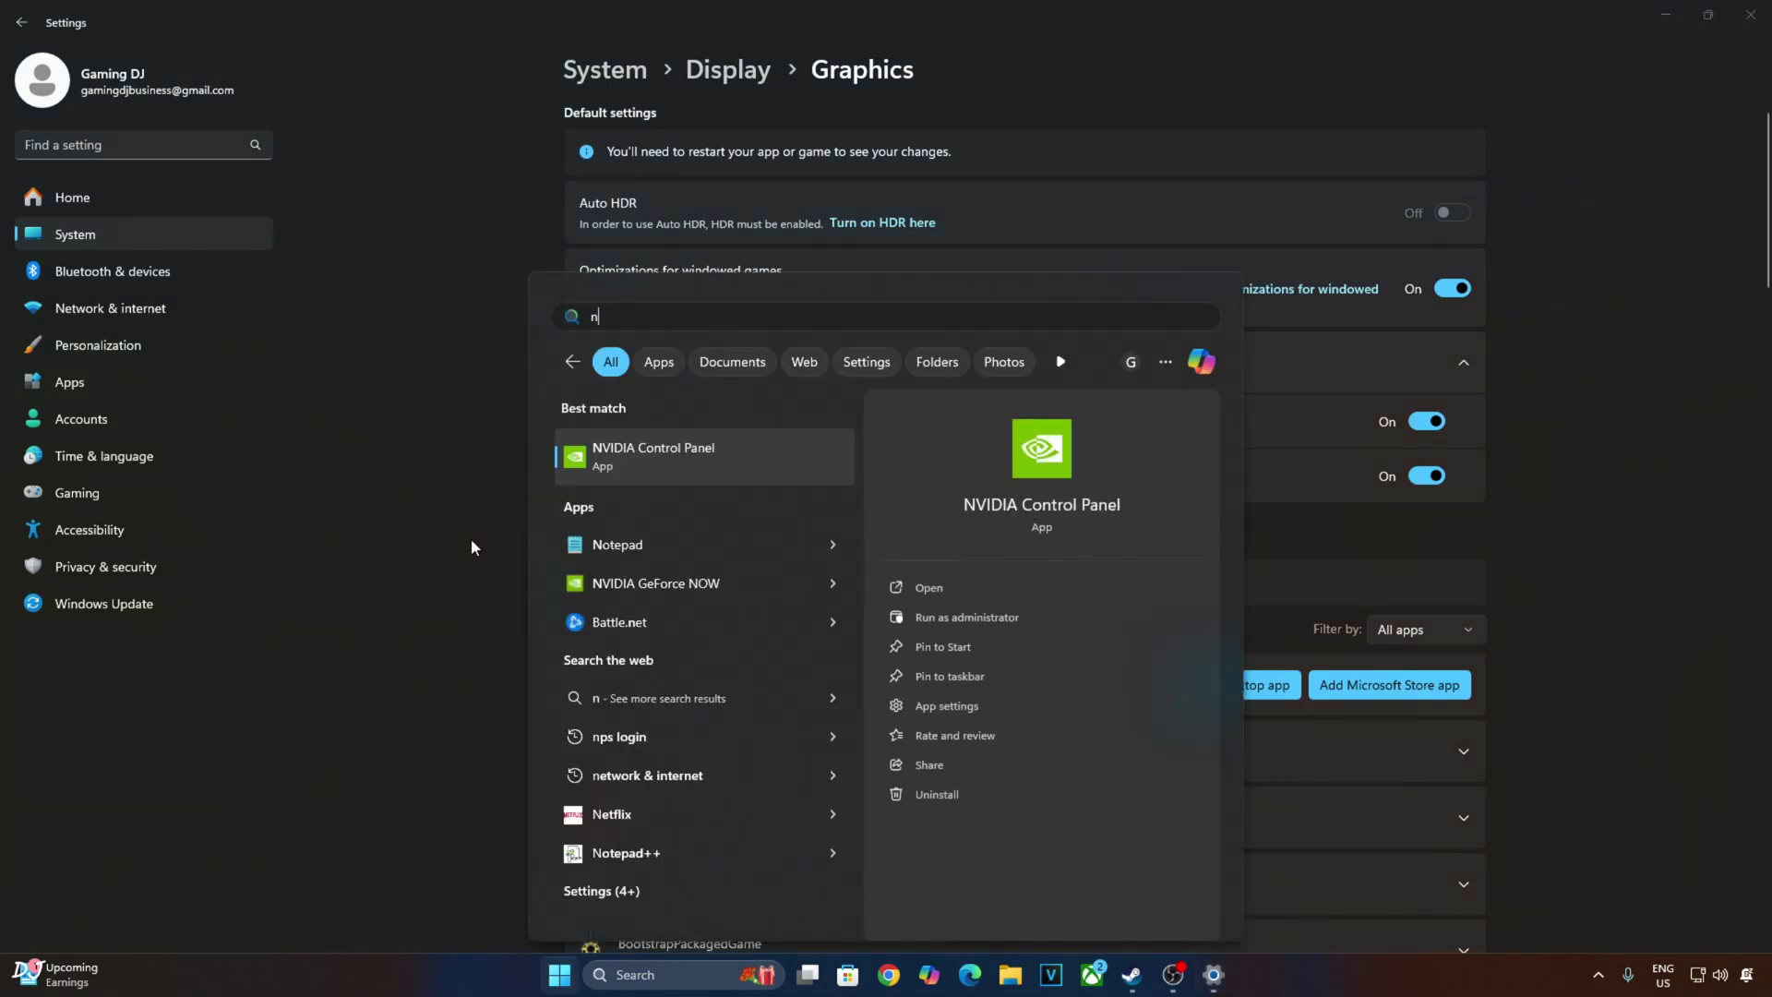
click(674, 467)
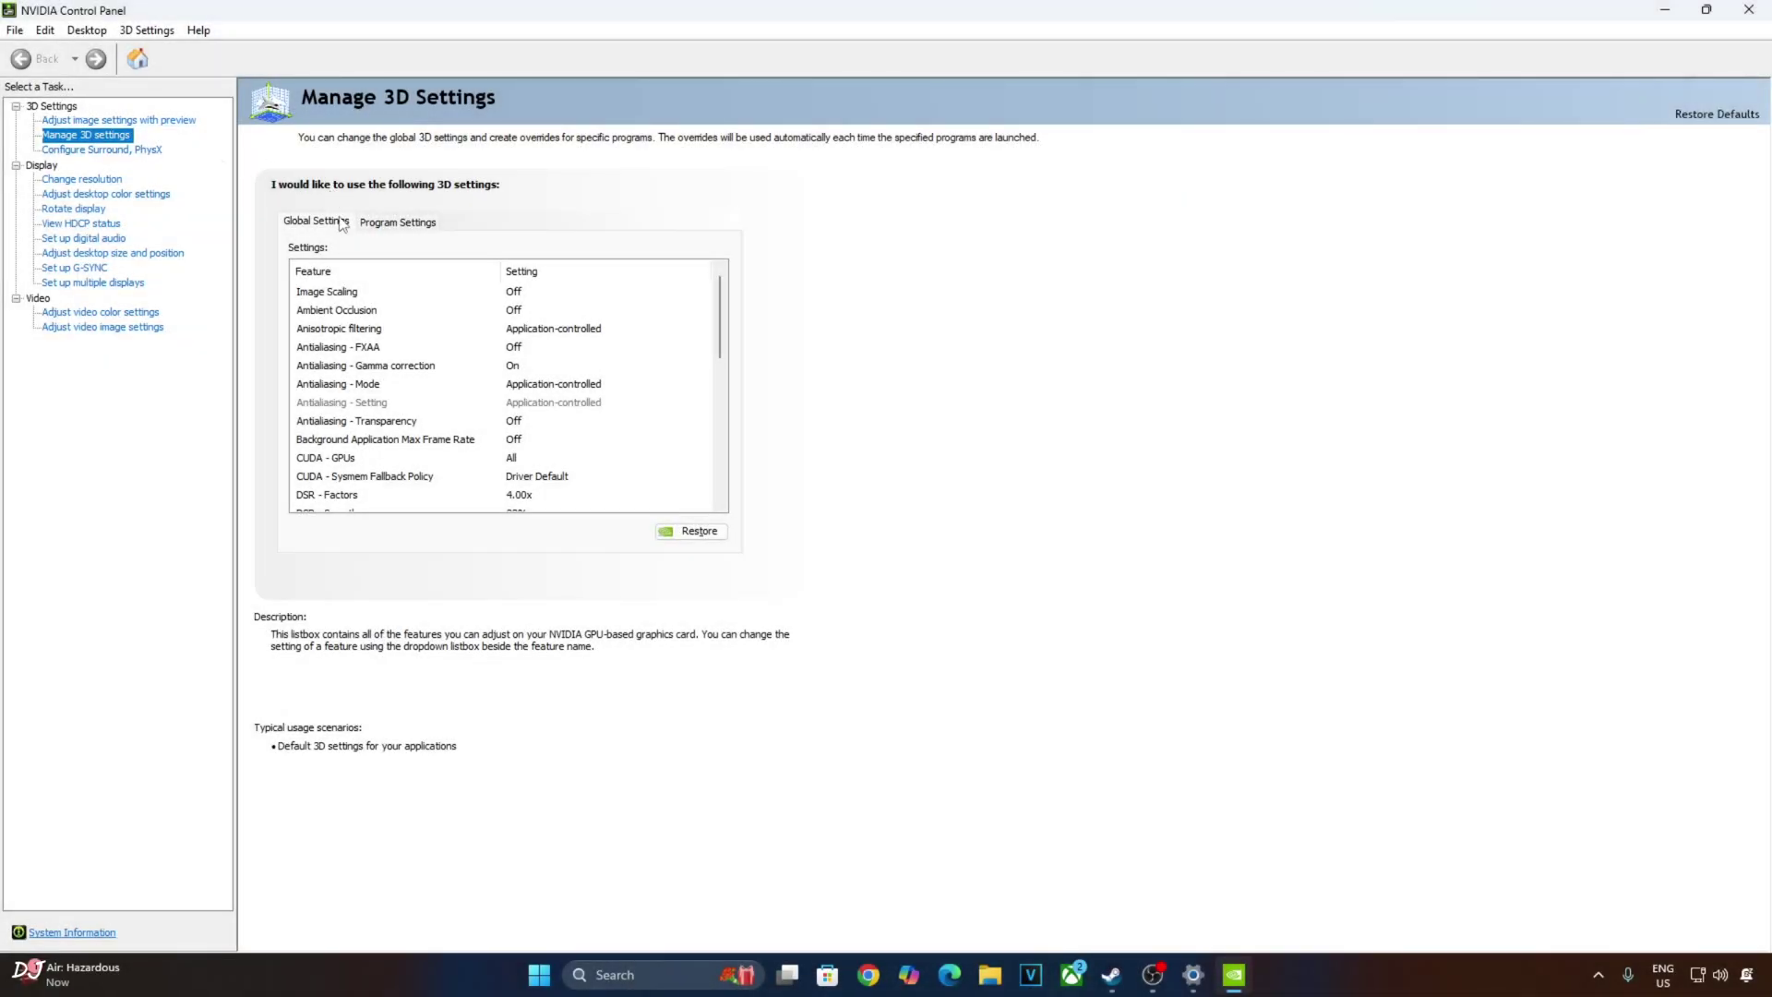
click(397, 222)
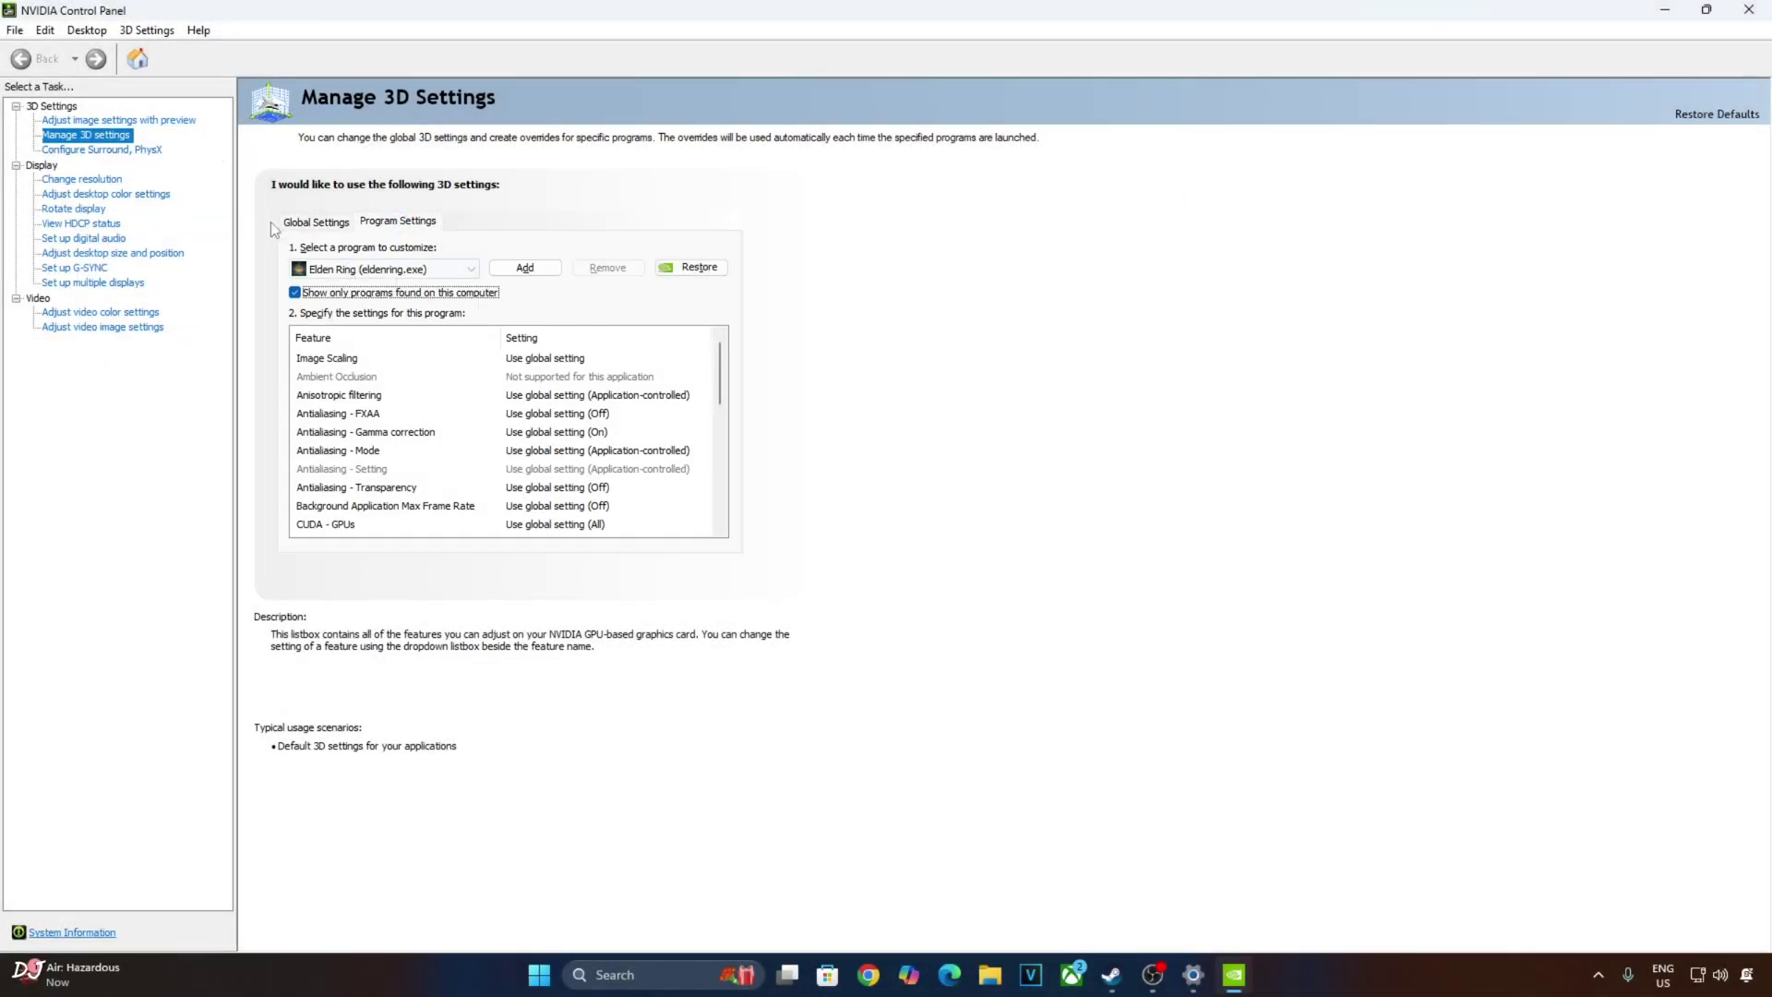
click(470, 269)
click(472, 273)
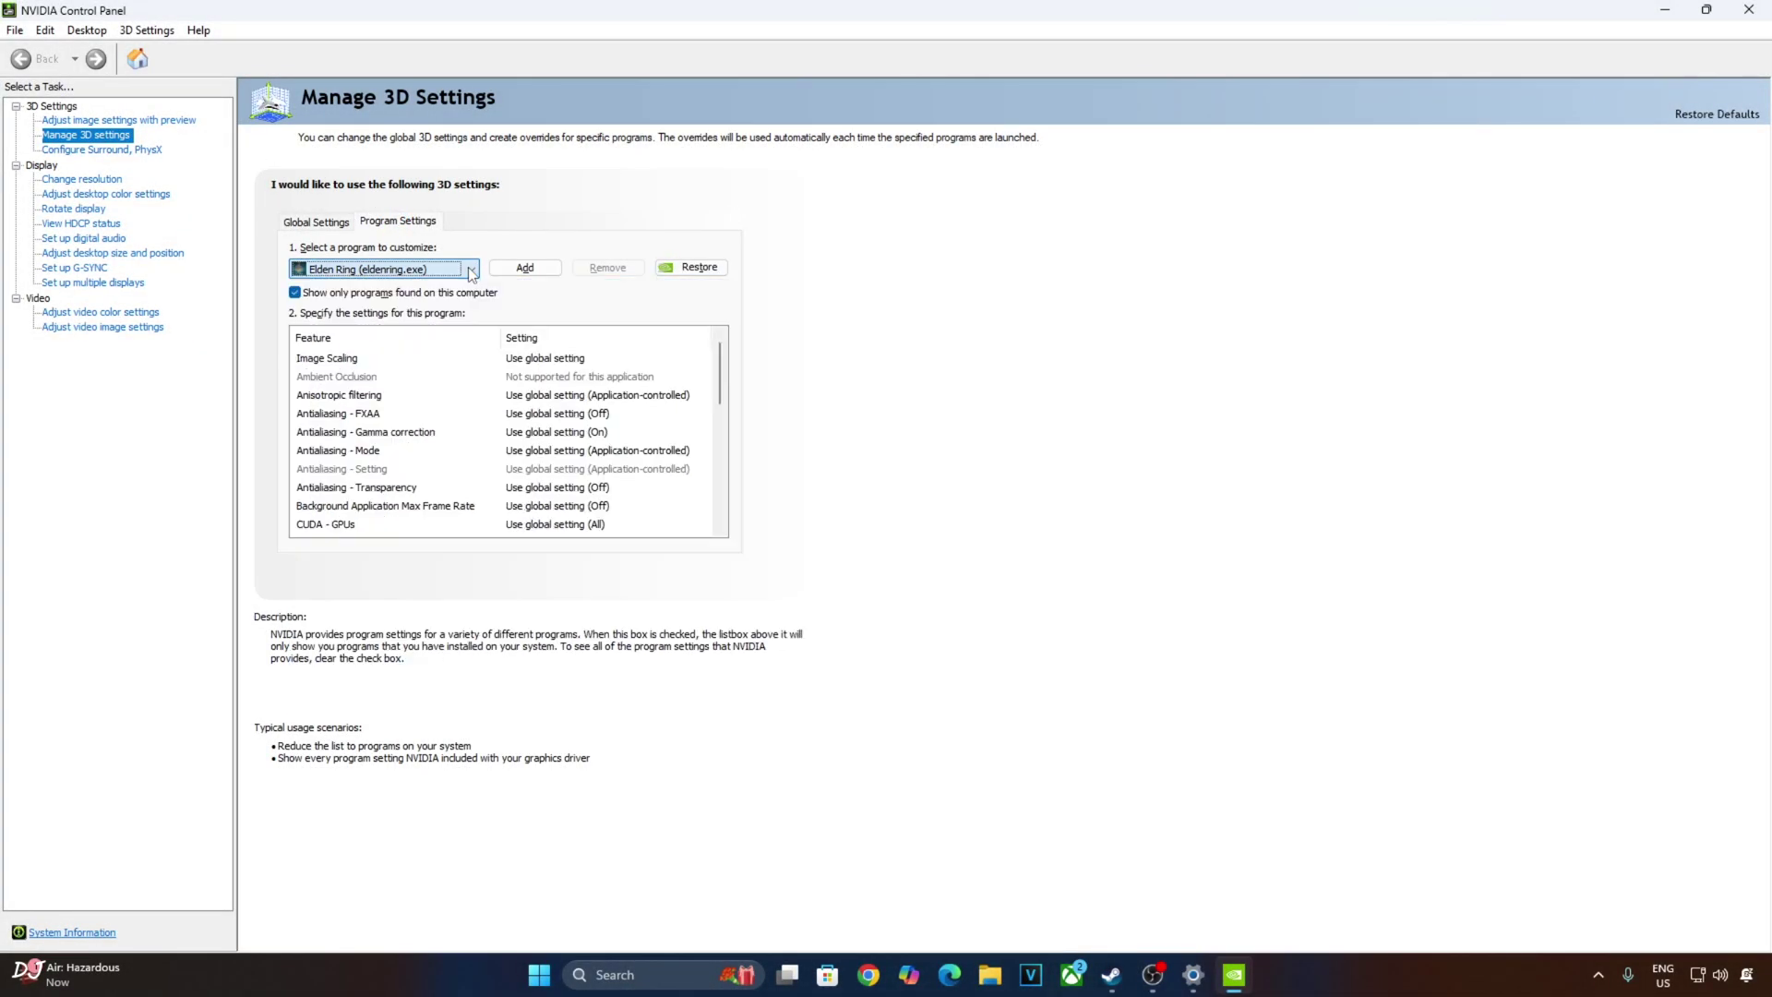
scroll(476, 461, down, 8)
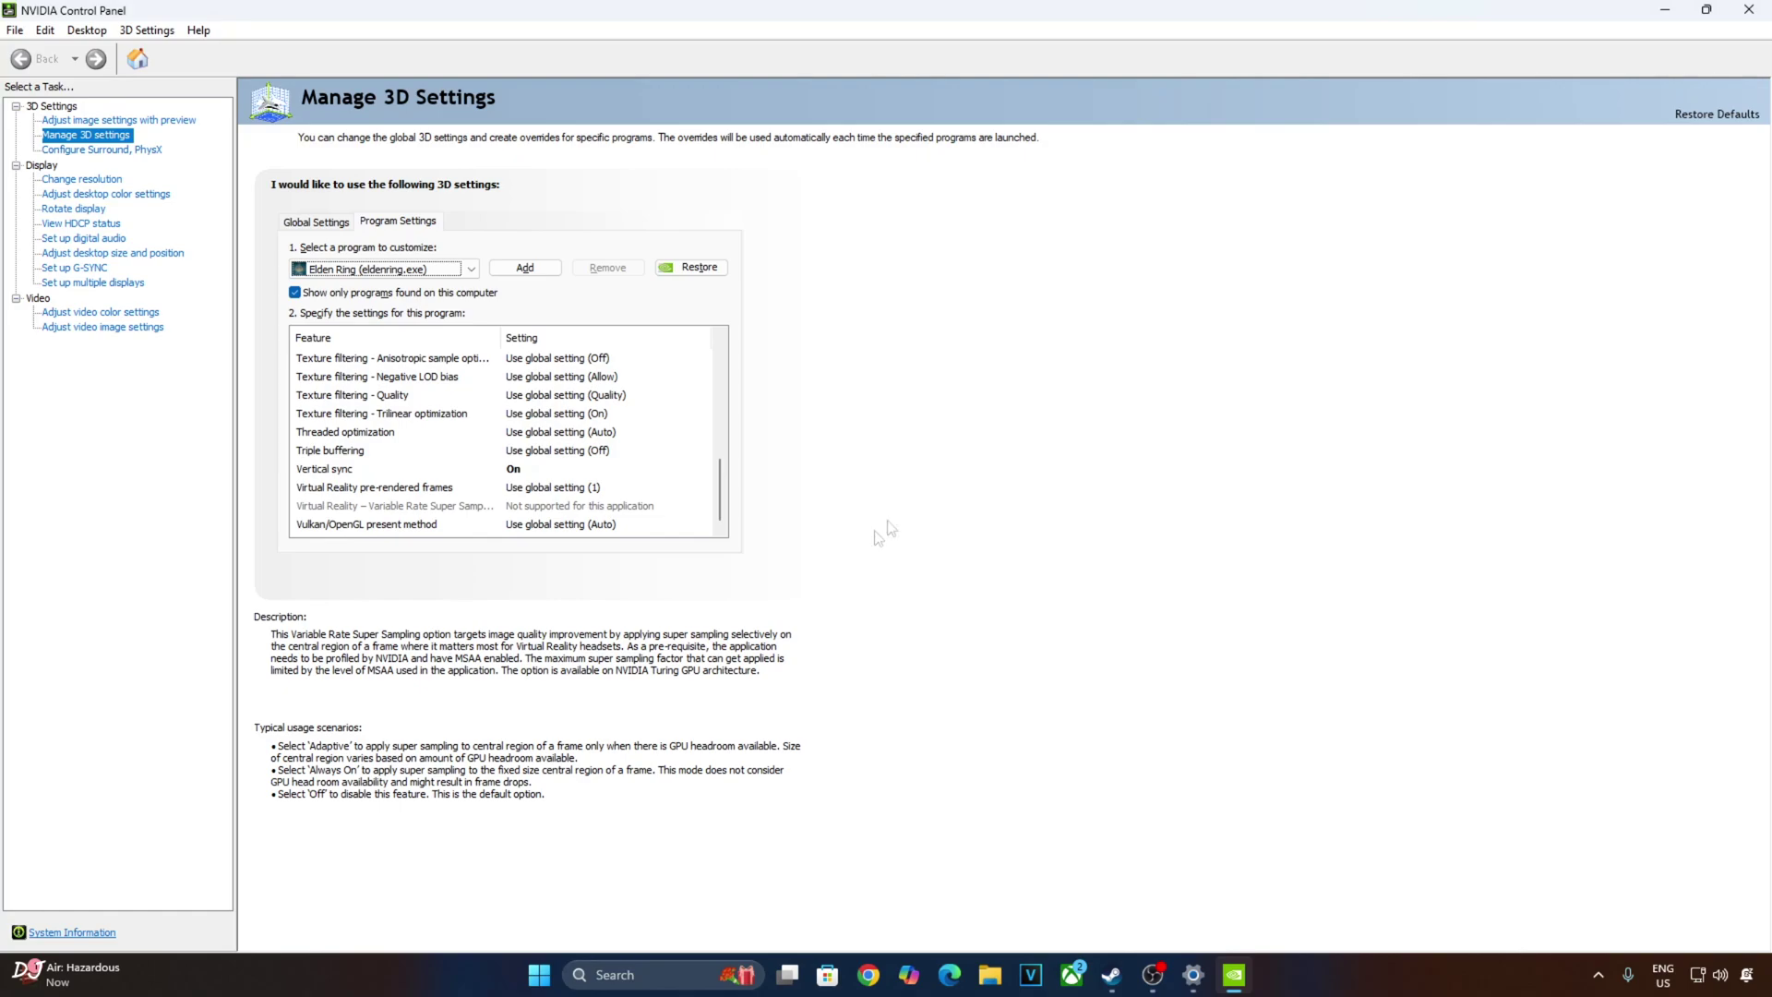
Go to the G-SYNC setup page and enable the G-SYNC Compatible Indicator.
click(81, 267)
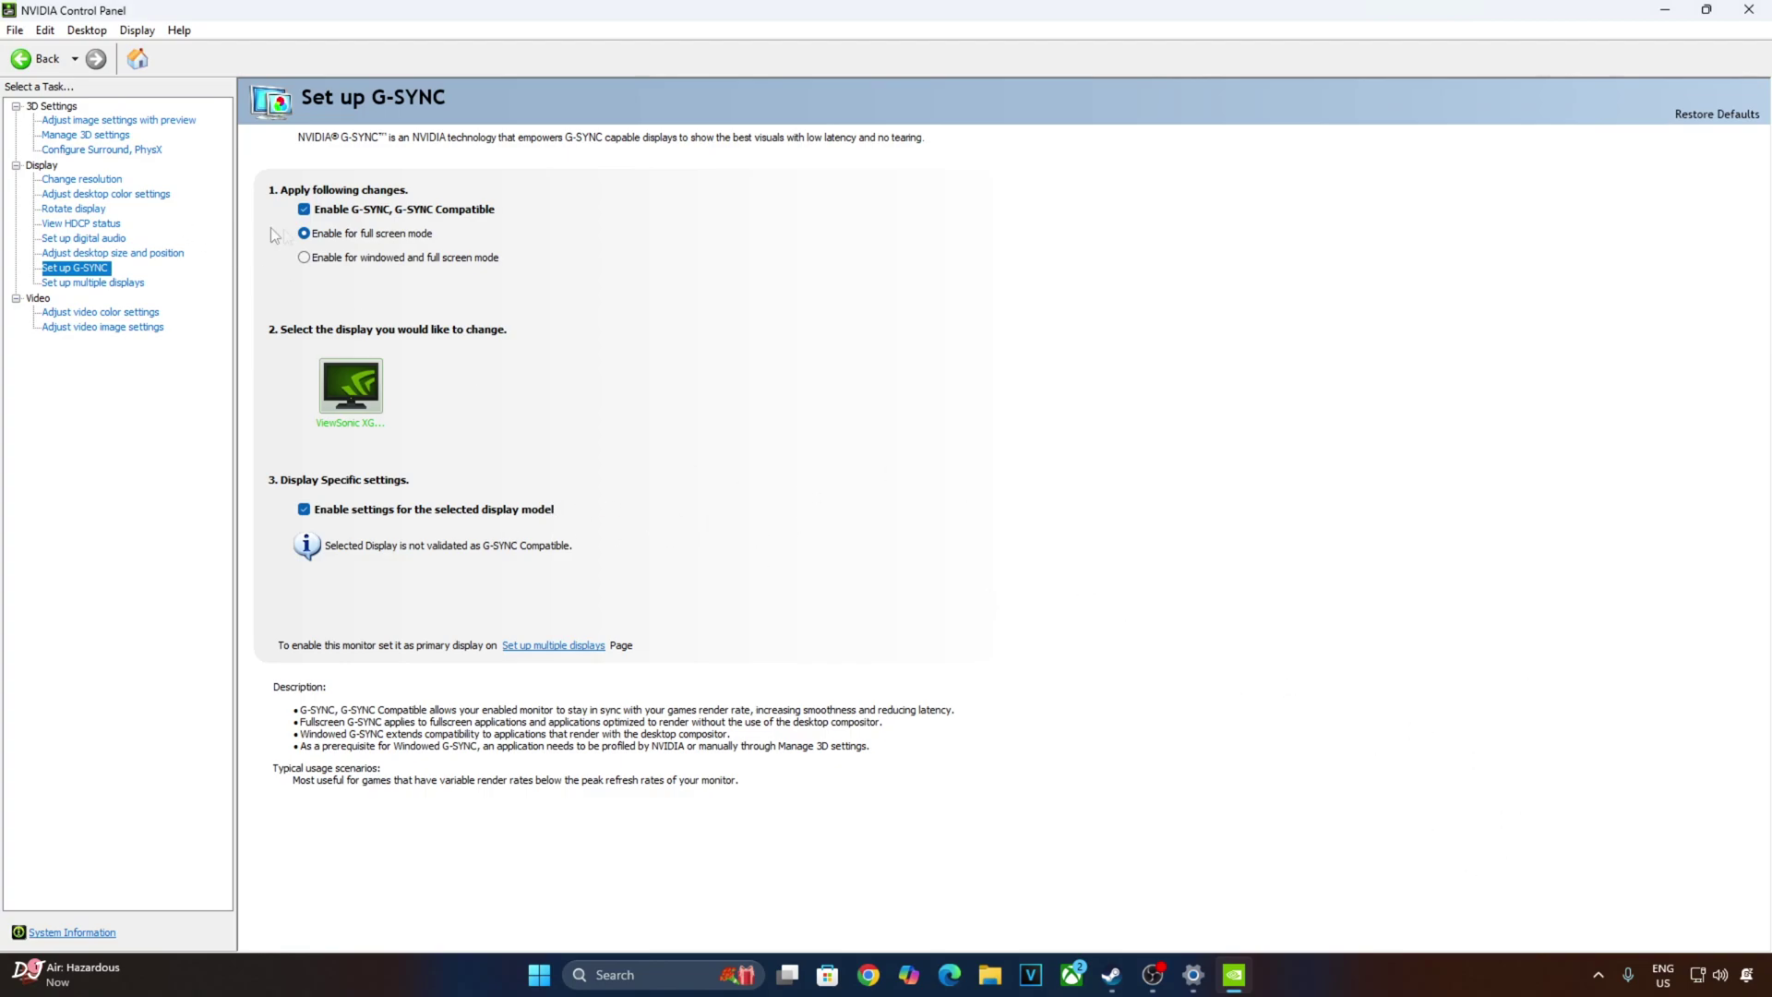
click(135, 33)
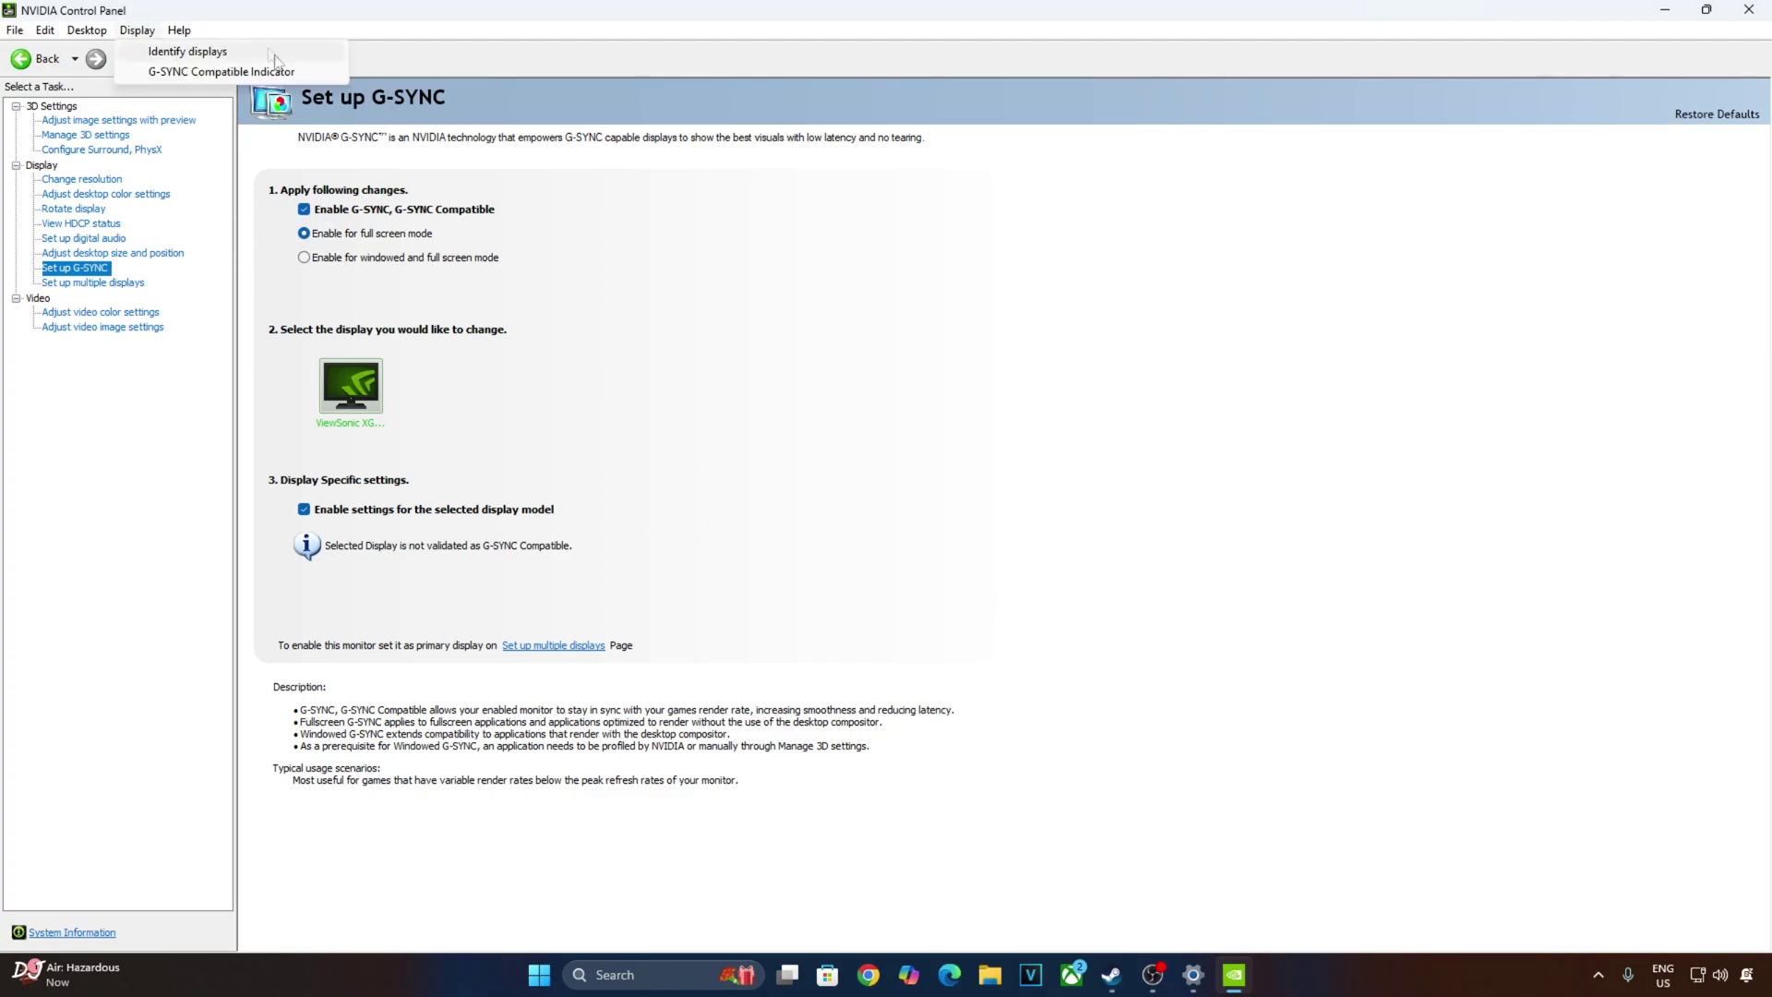
click(143, 32)
click(147, 33)
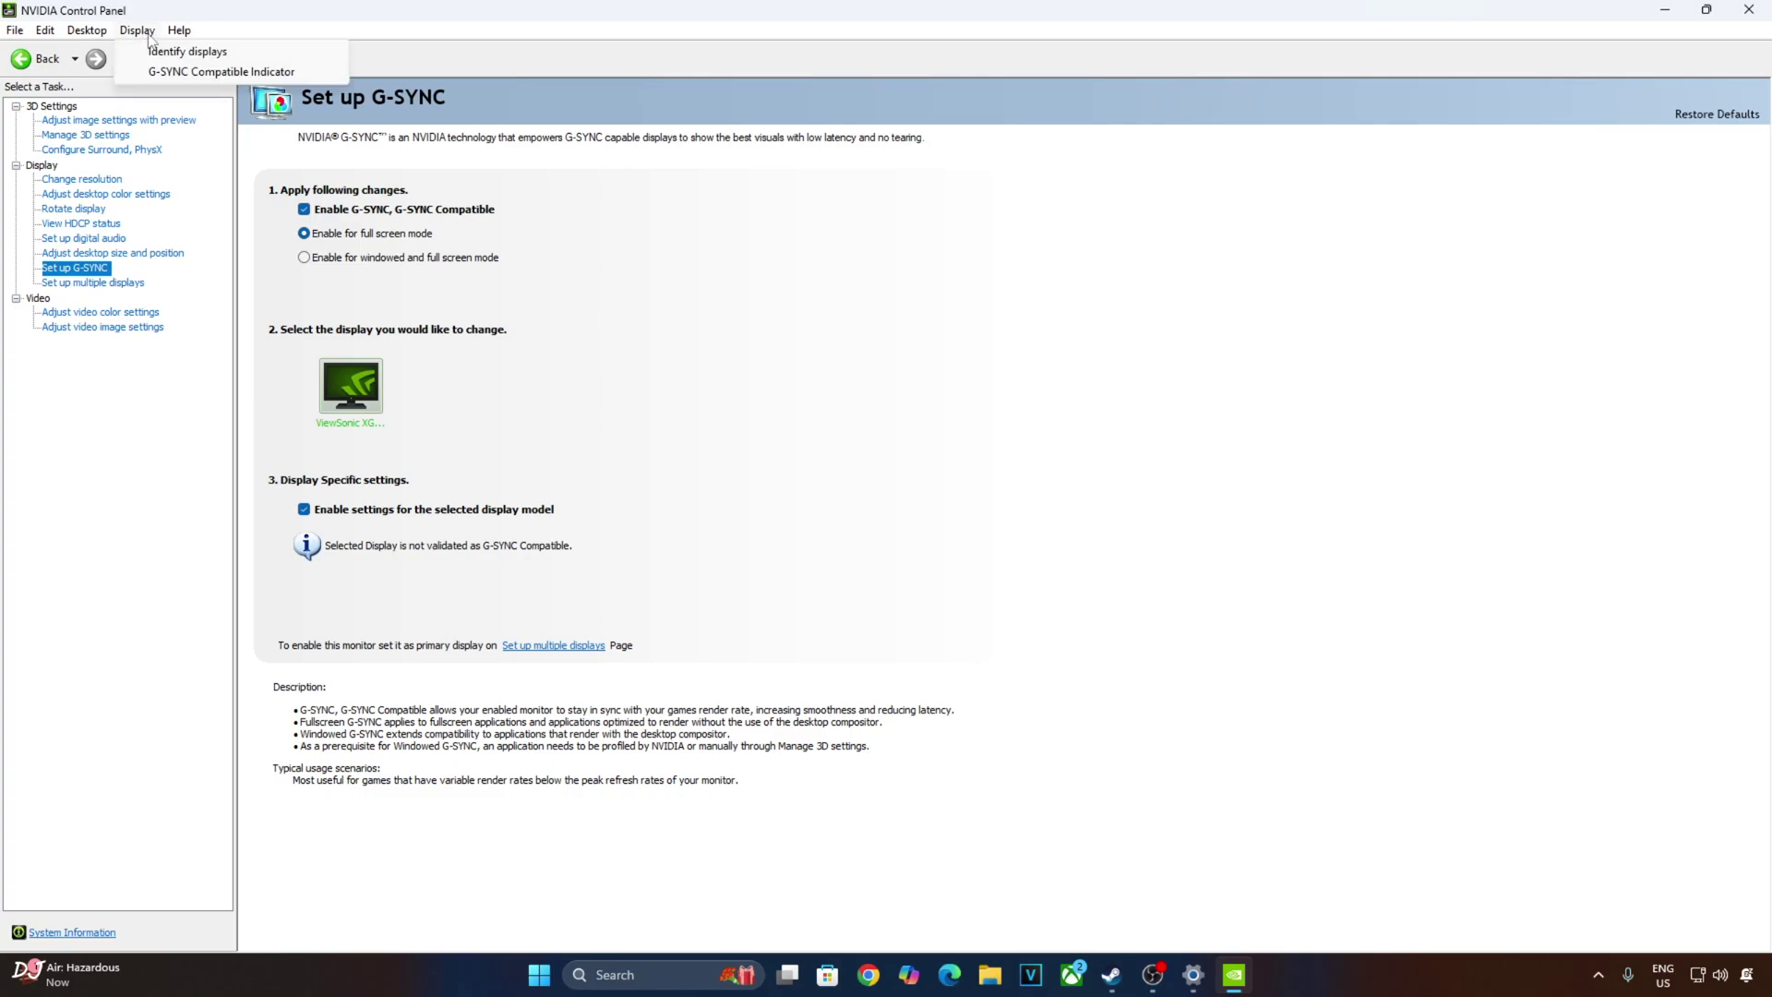
click(196, 73)
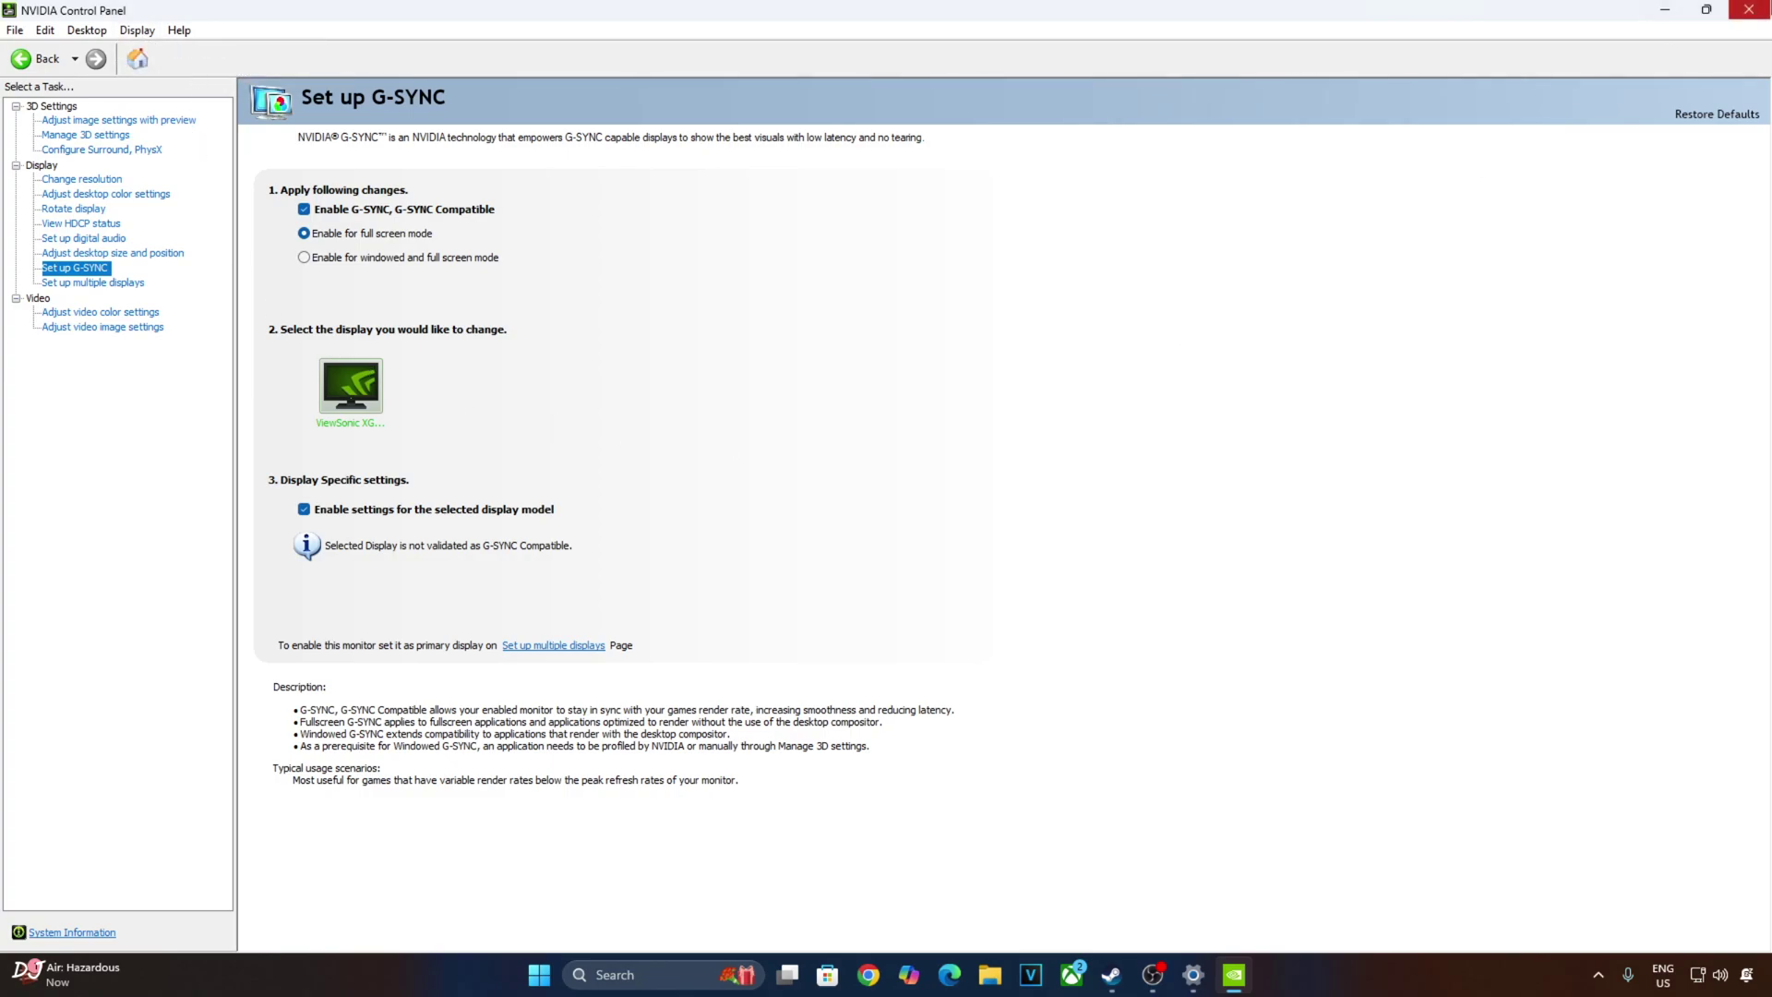
Close NVIDIA Control Panel and start ELDEN RING from the Steam library, continuing in offline mode to the title menu.
click(1748, 9)
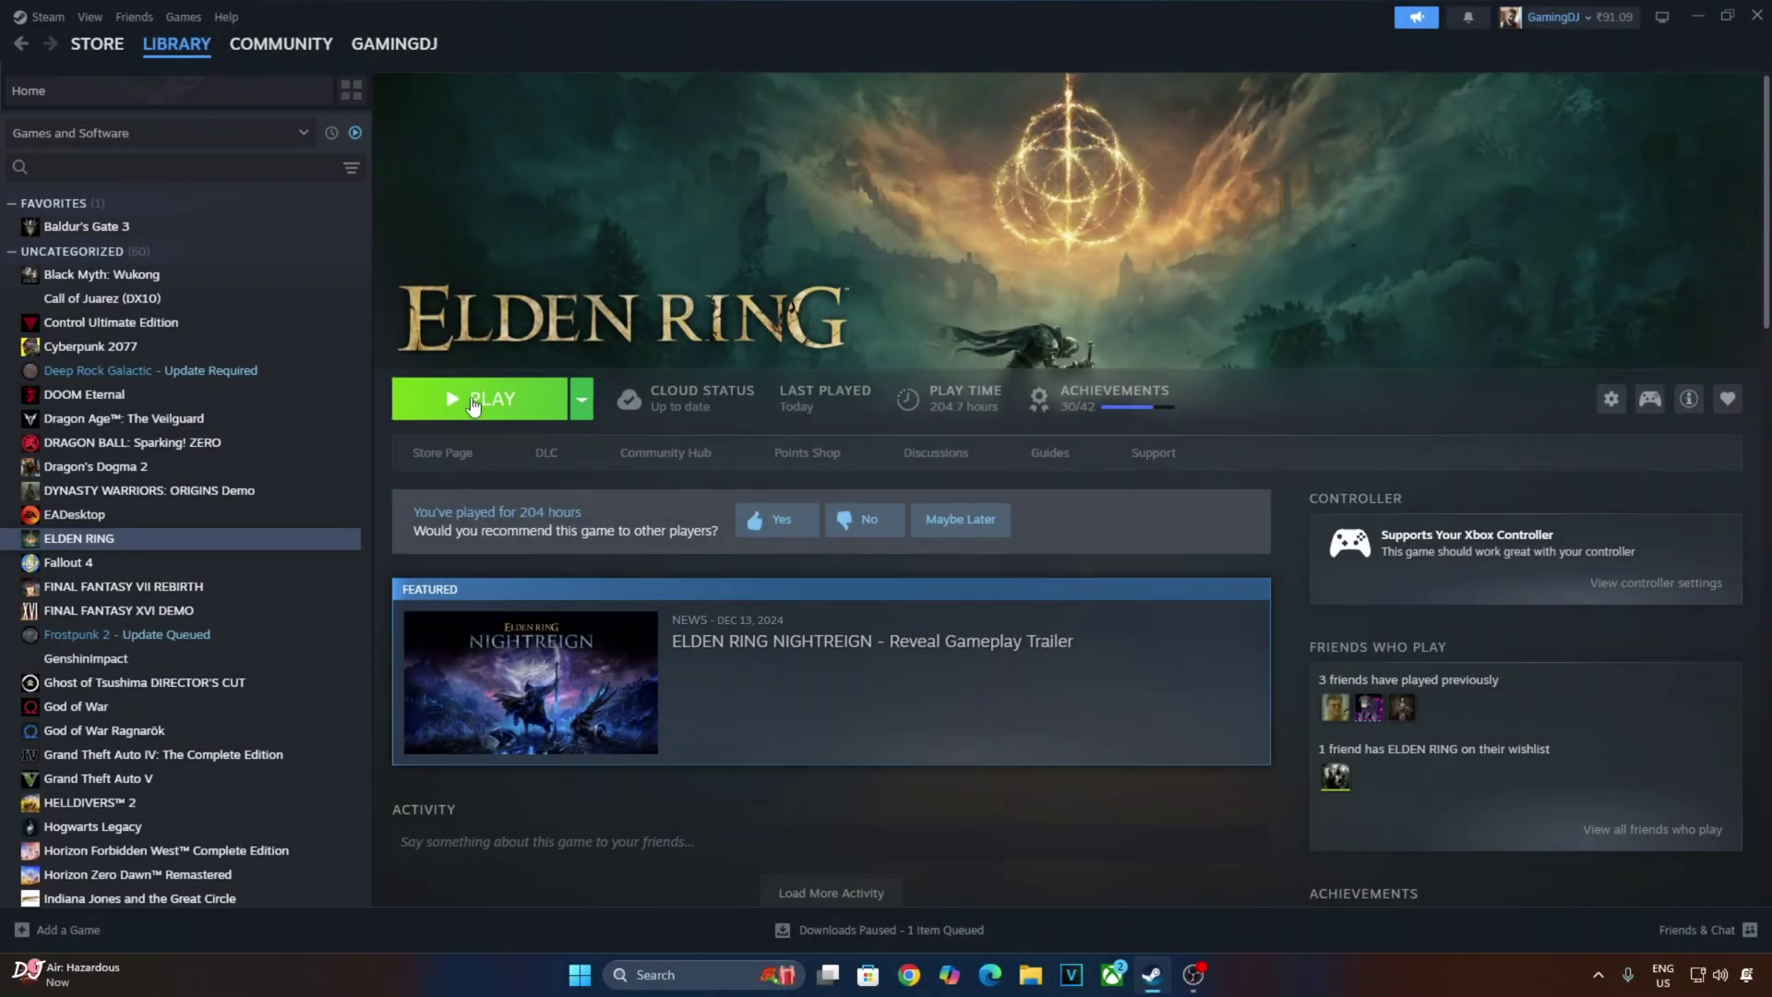
click(473, 399)
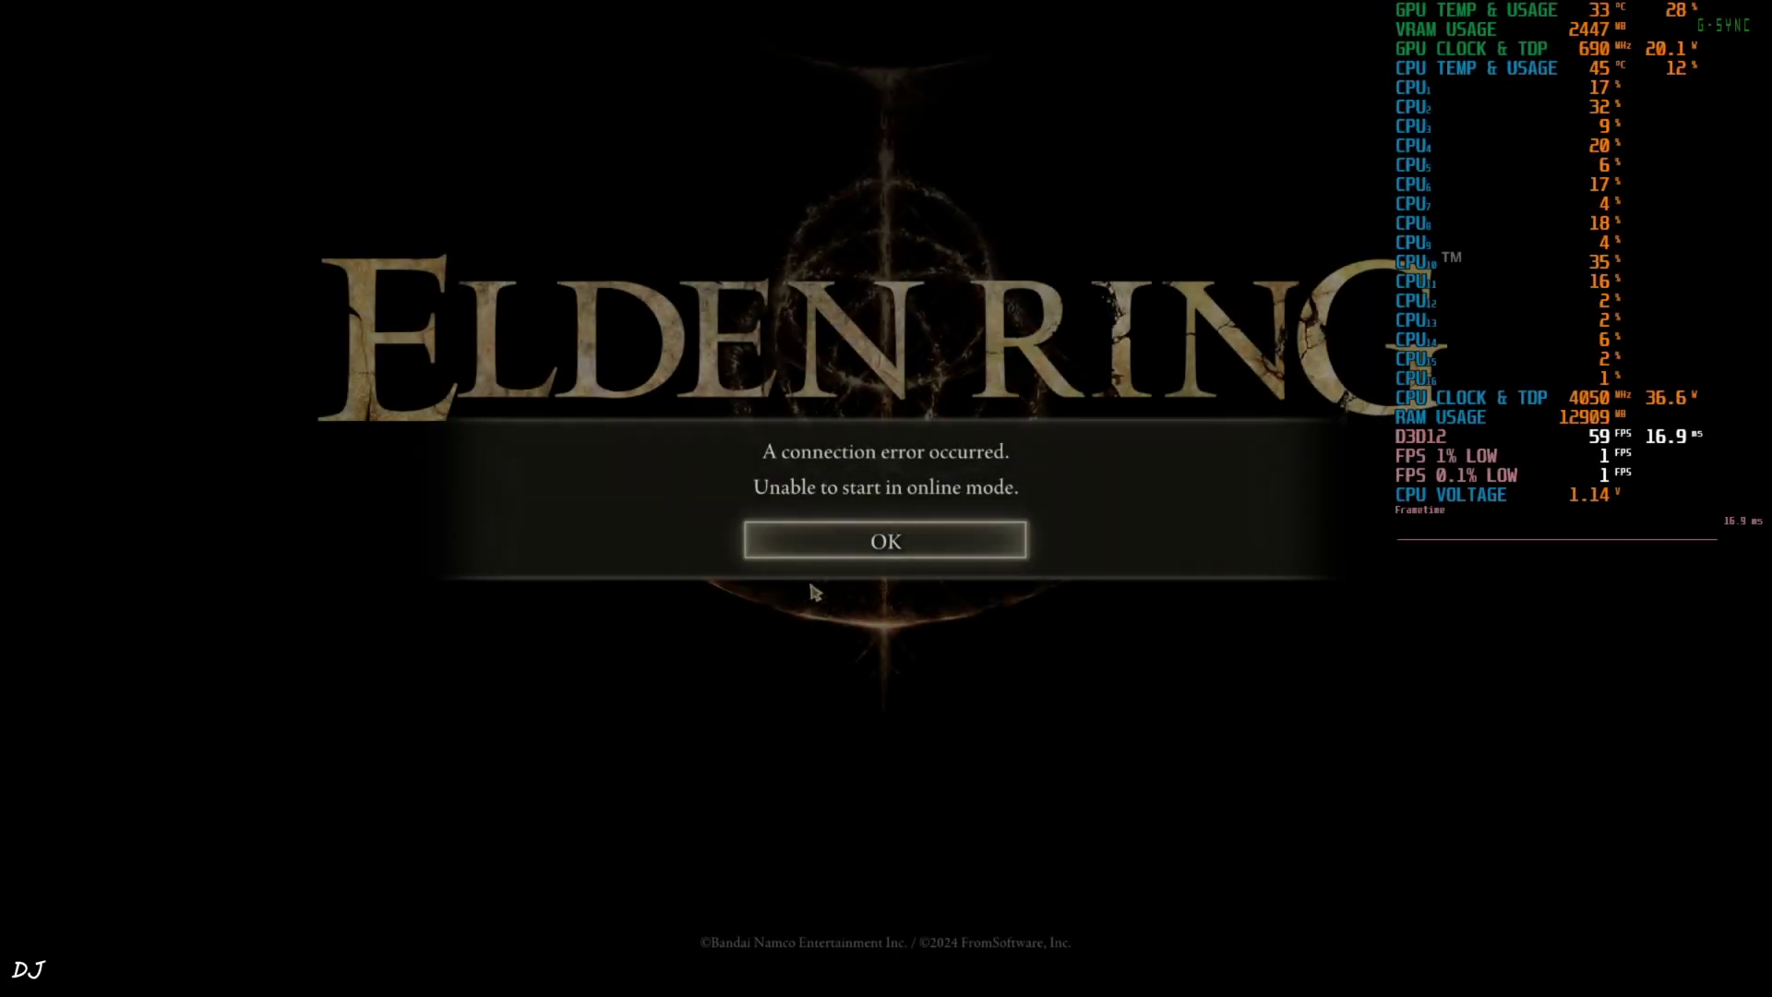
click(803, 541)
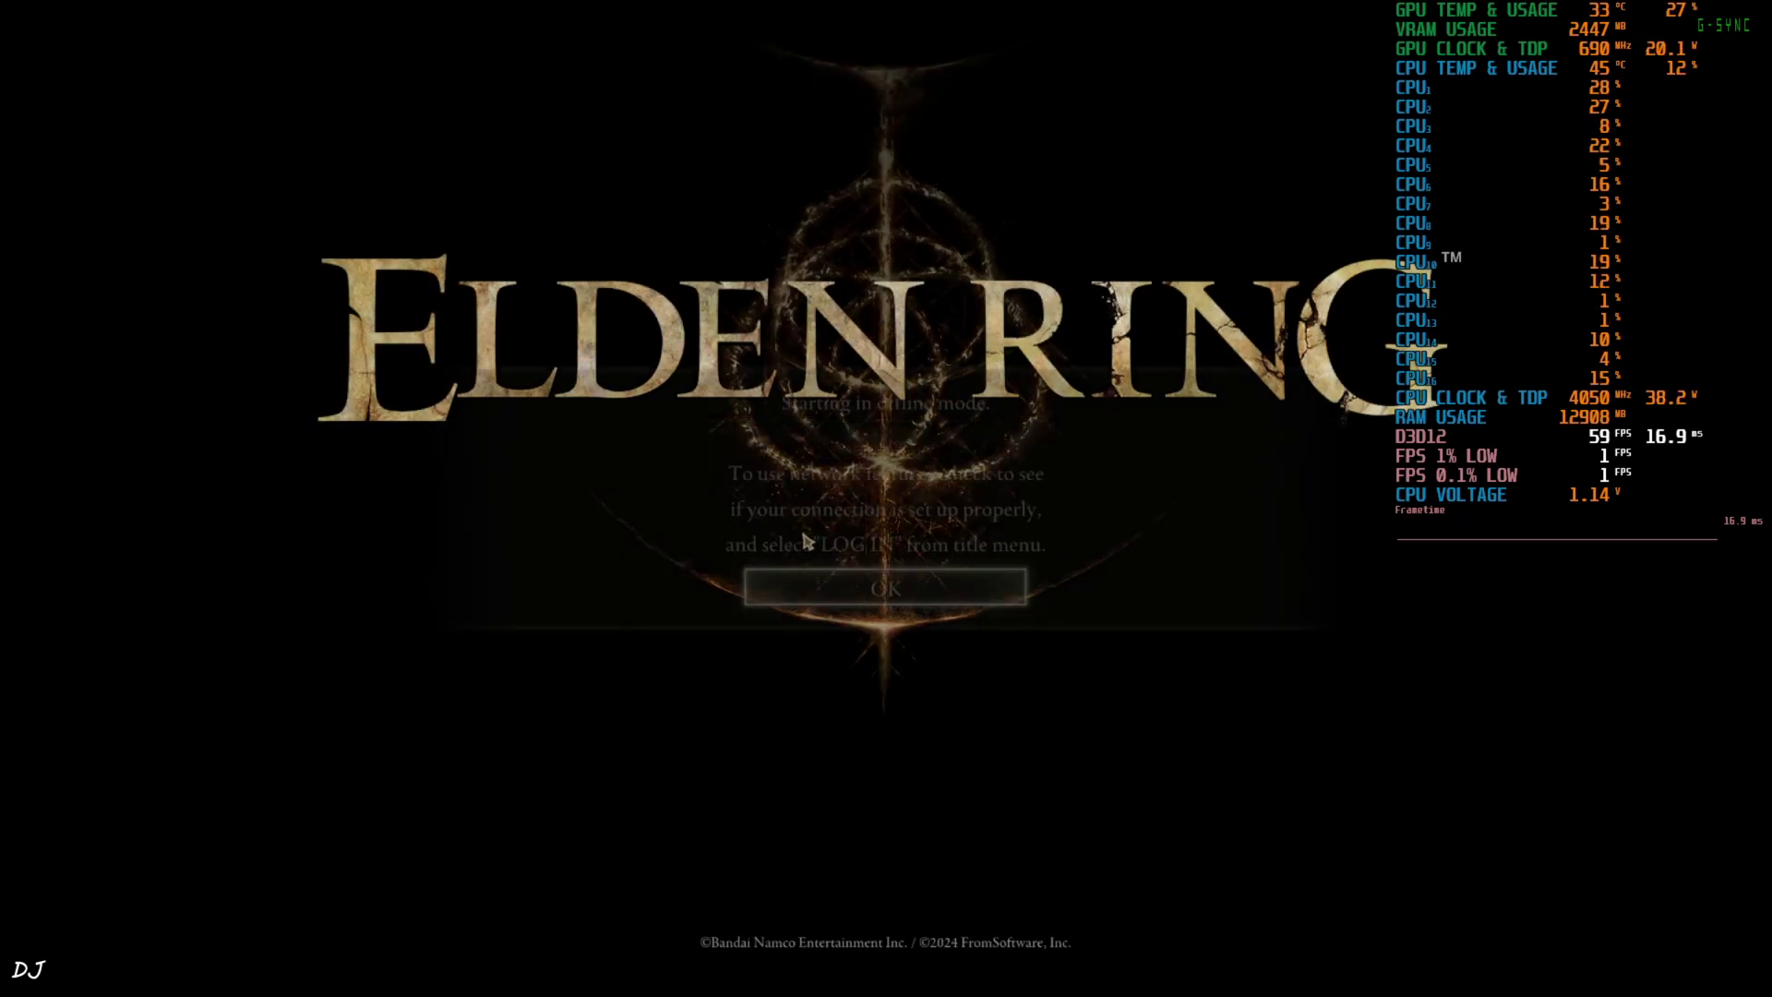
click(812, 585)
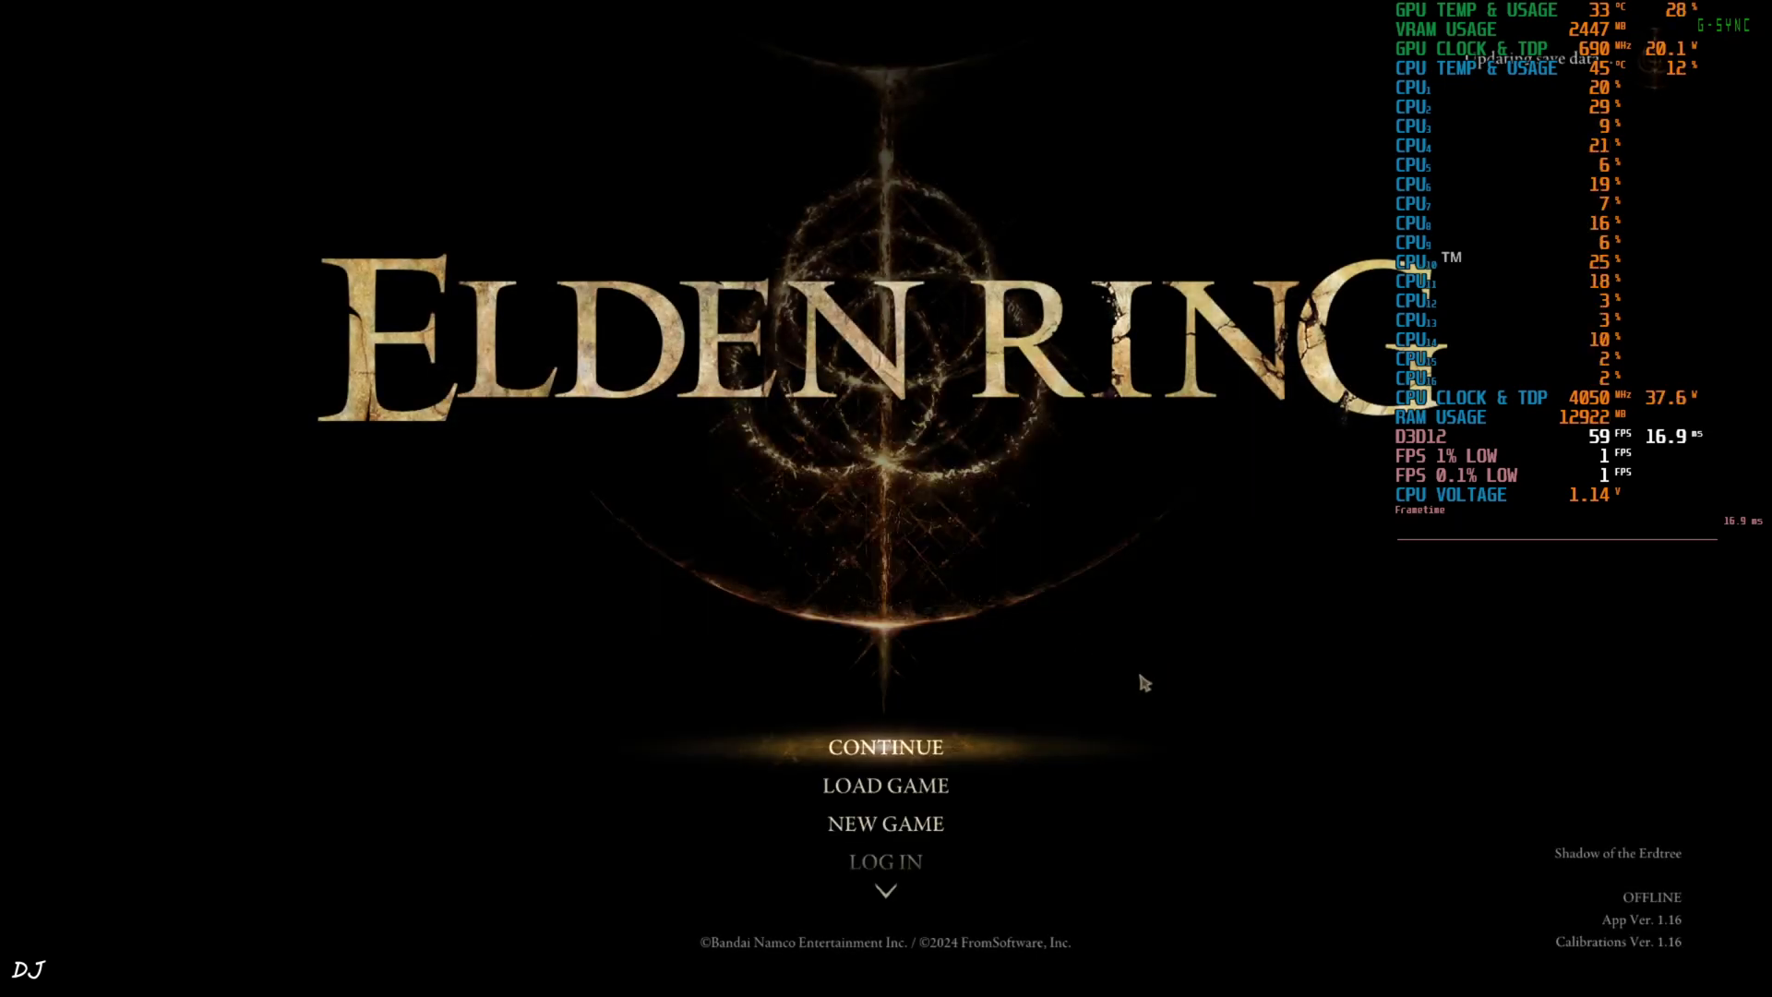
scroll(748, 767, down, 3)
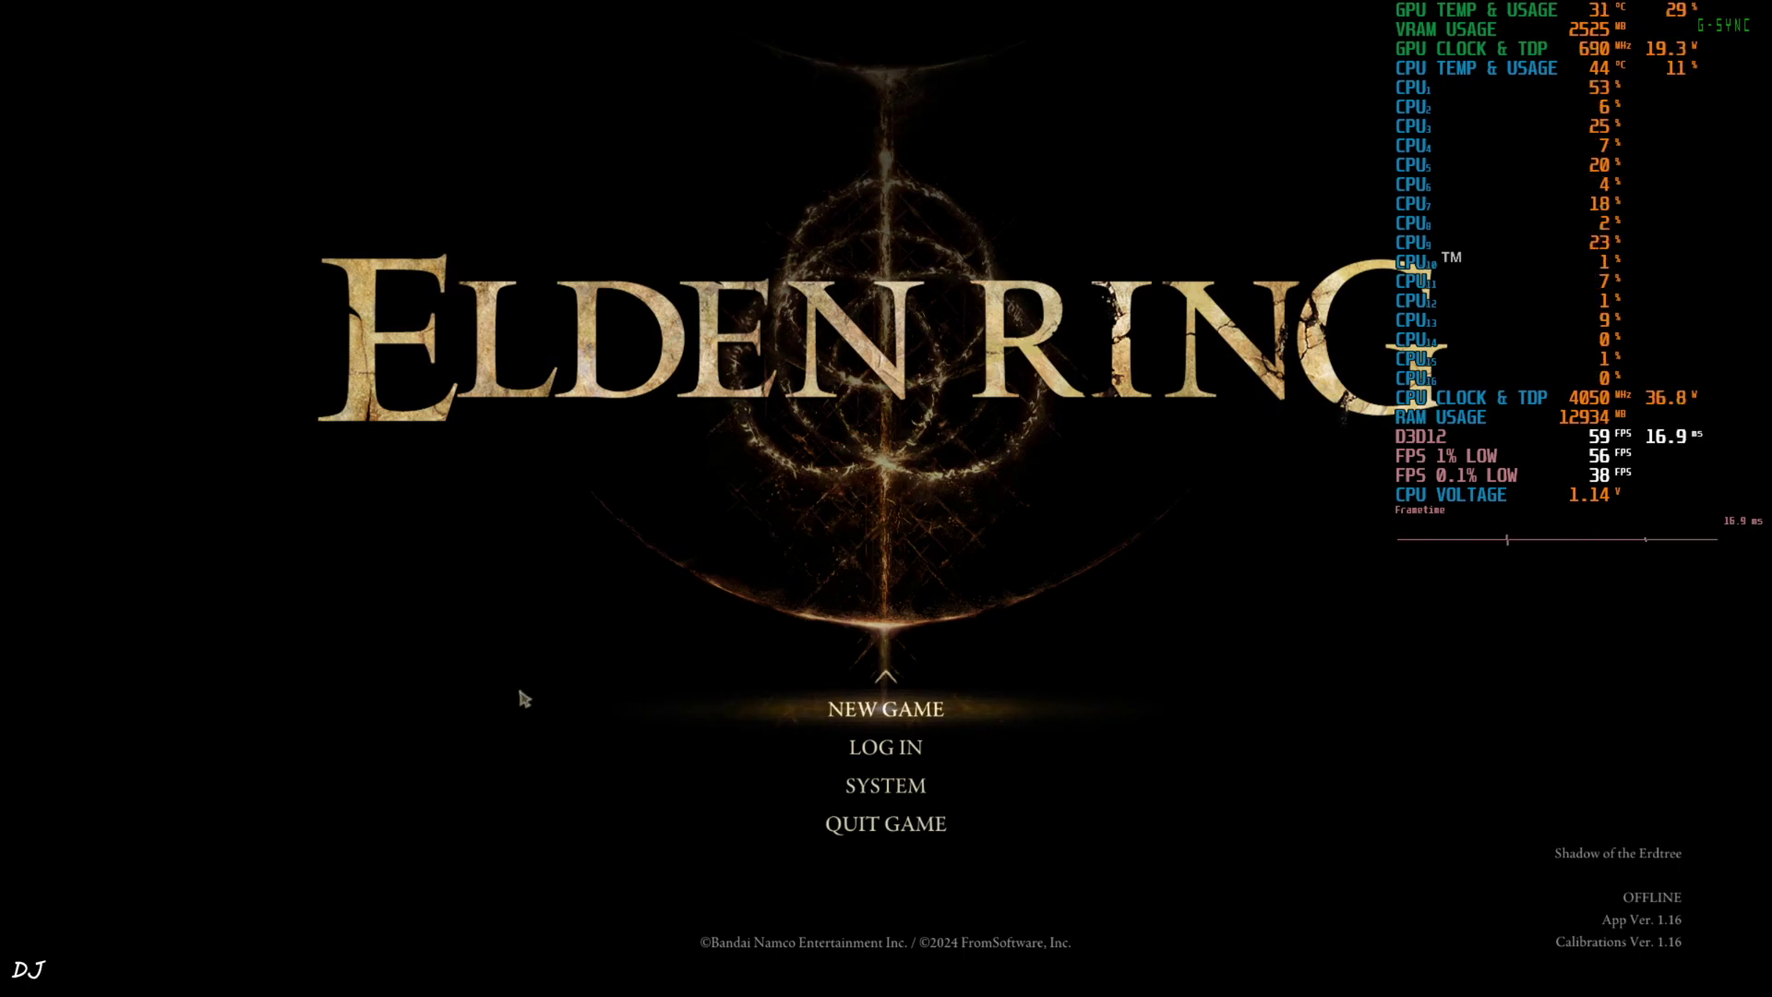
Open the ERSS-FG overlay and select AMD FSR 3 for frame generation and NVIDIA DLSS for super sampling.
key(End)
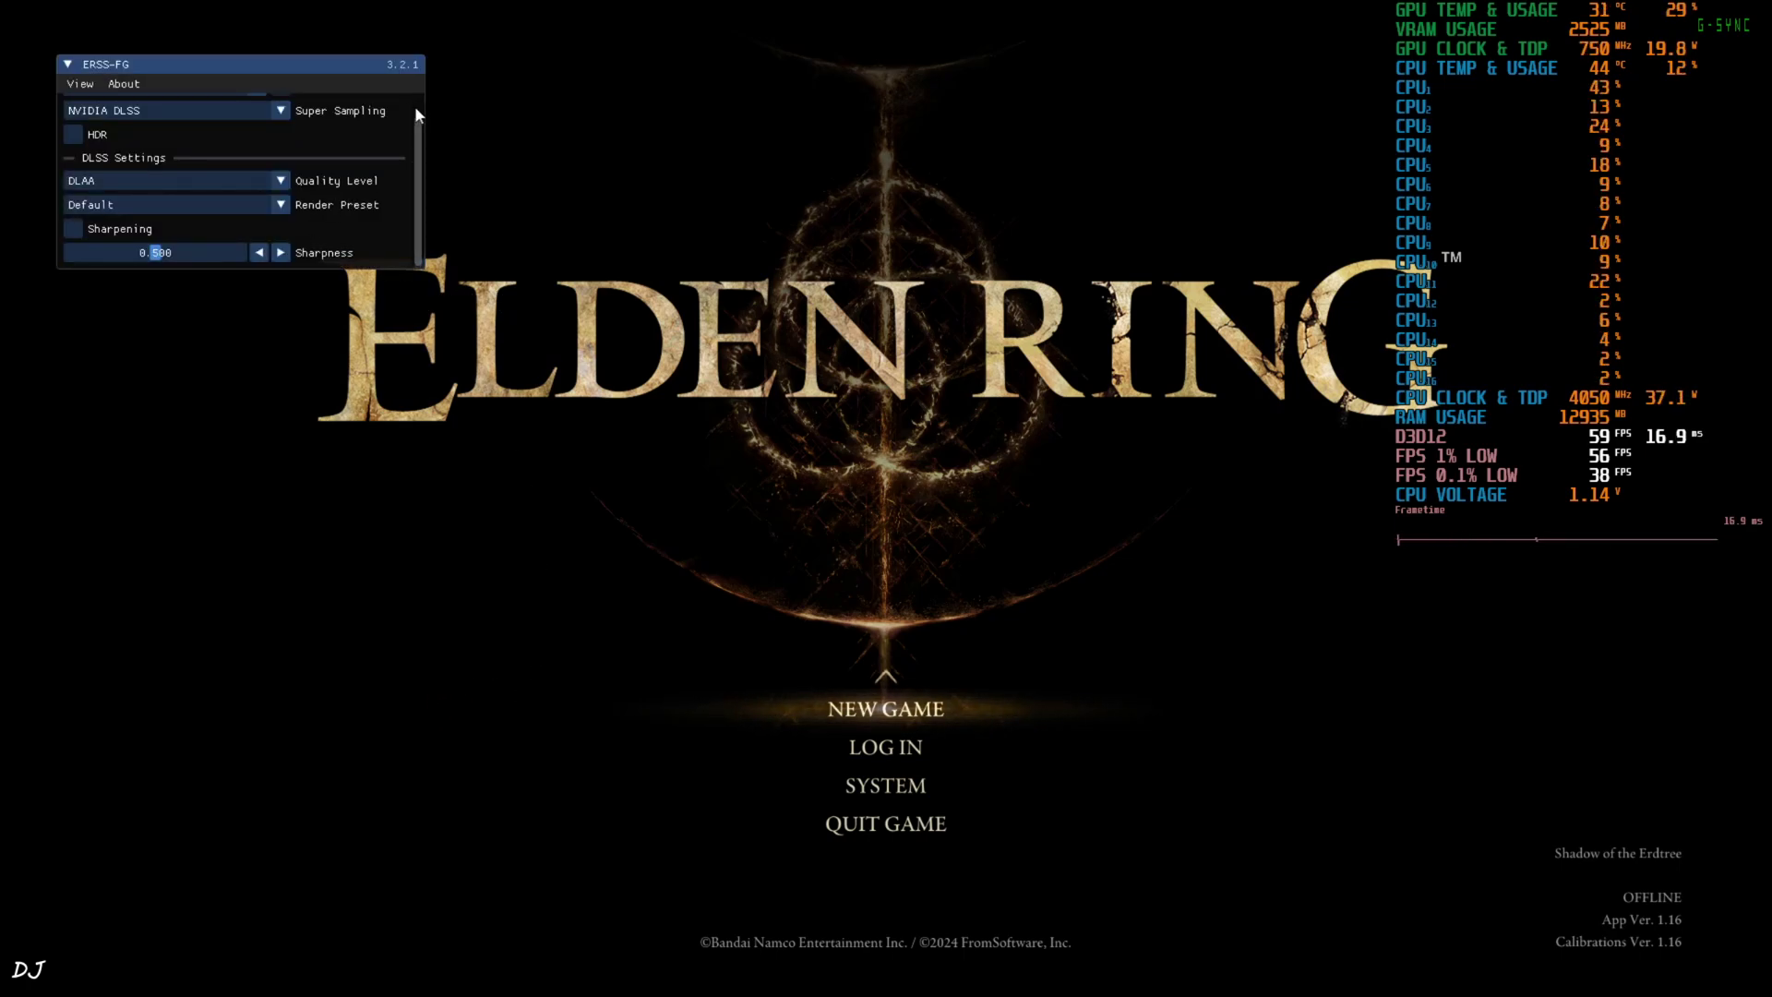
scroll(414, 105, up, 1)
click(251, 110)
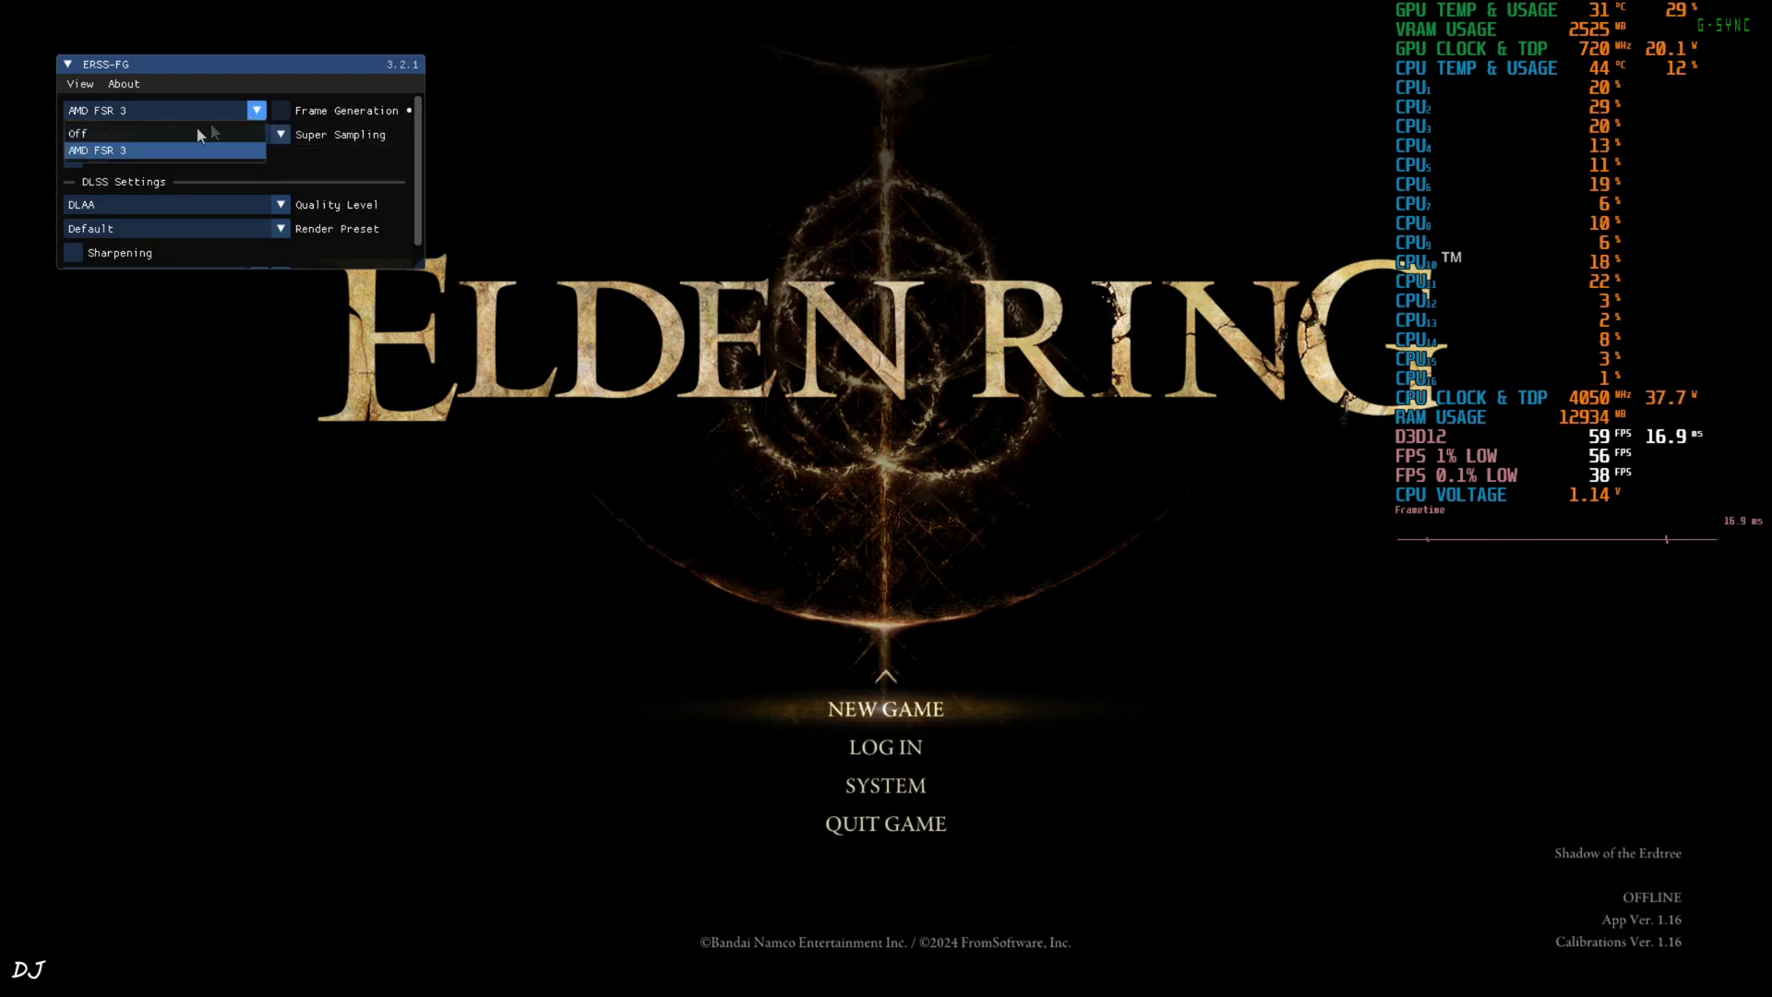
click(134, 152)
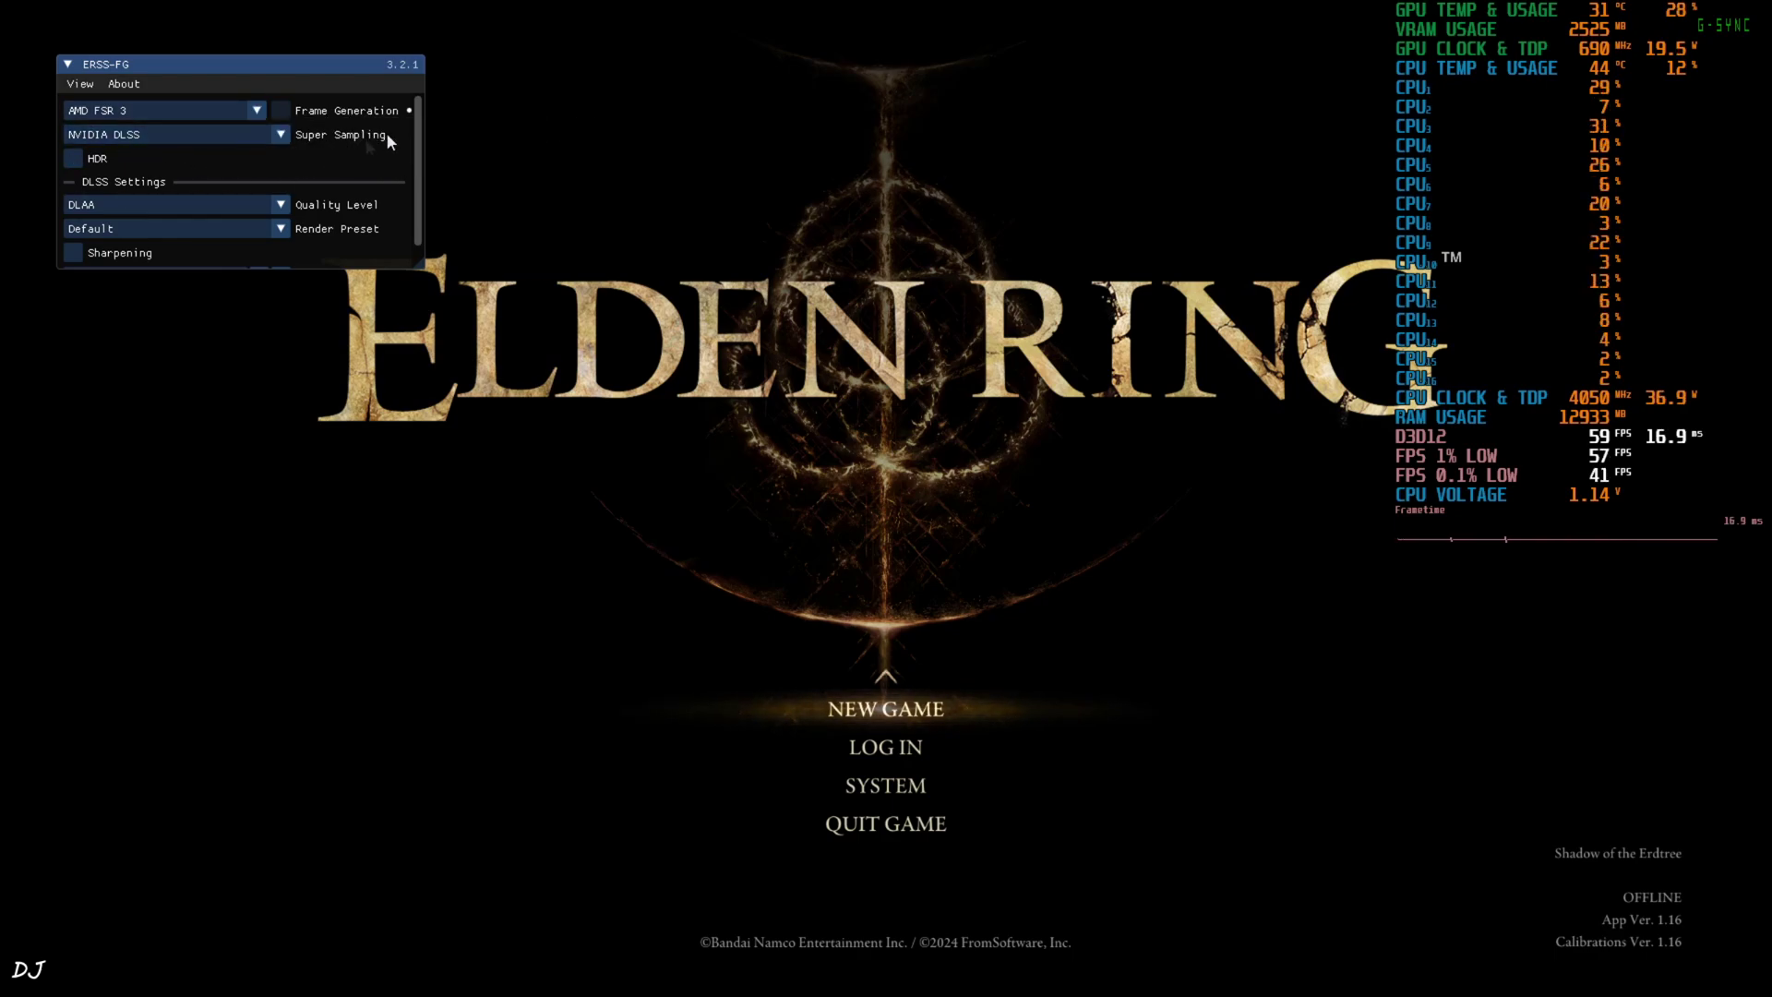
click(280, 138)
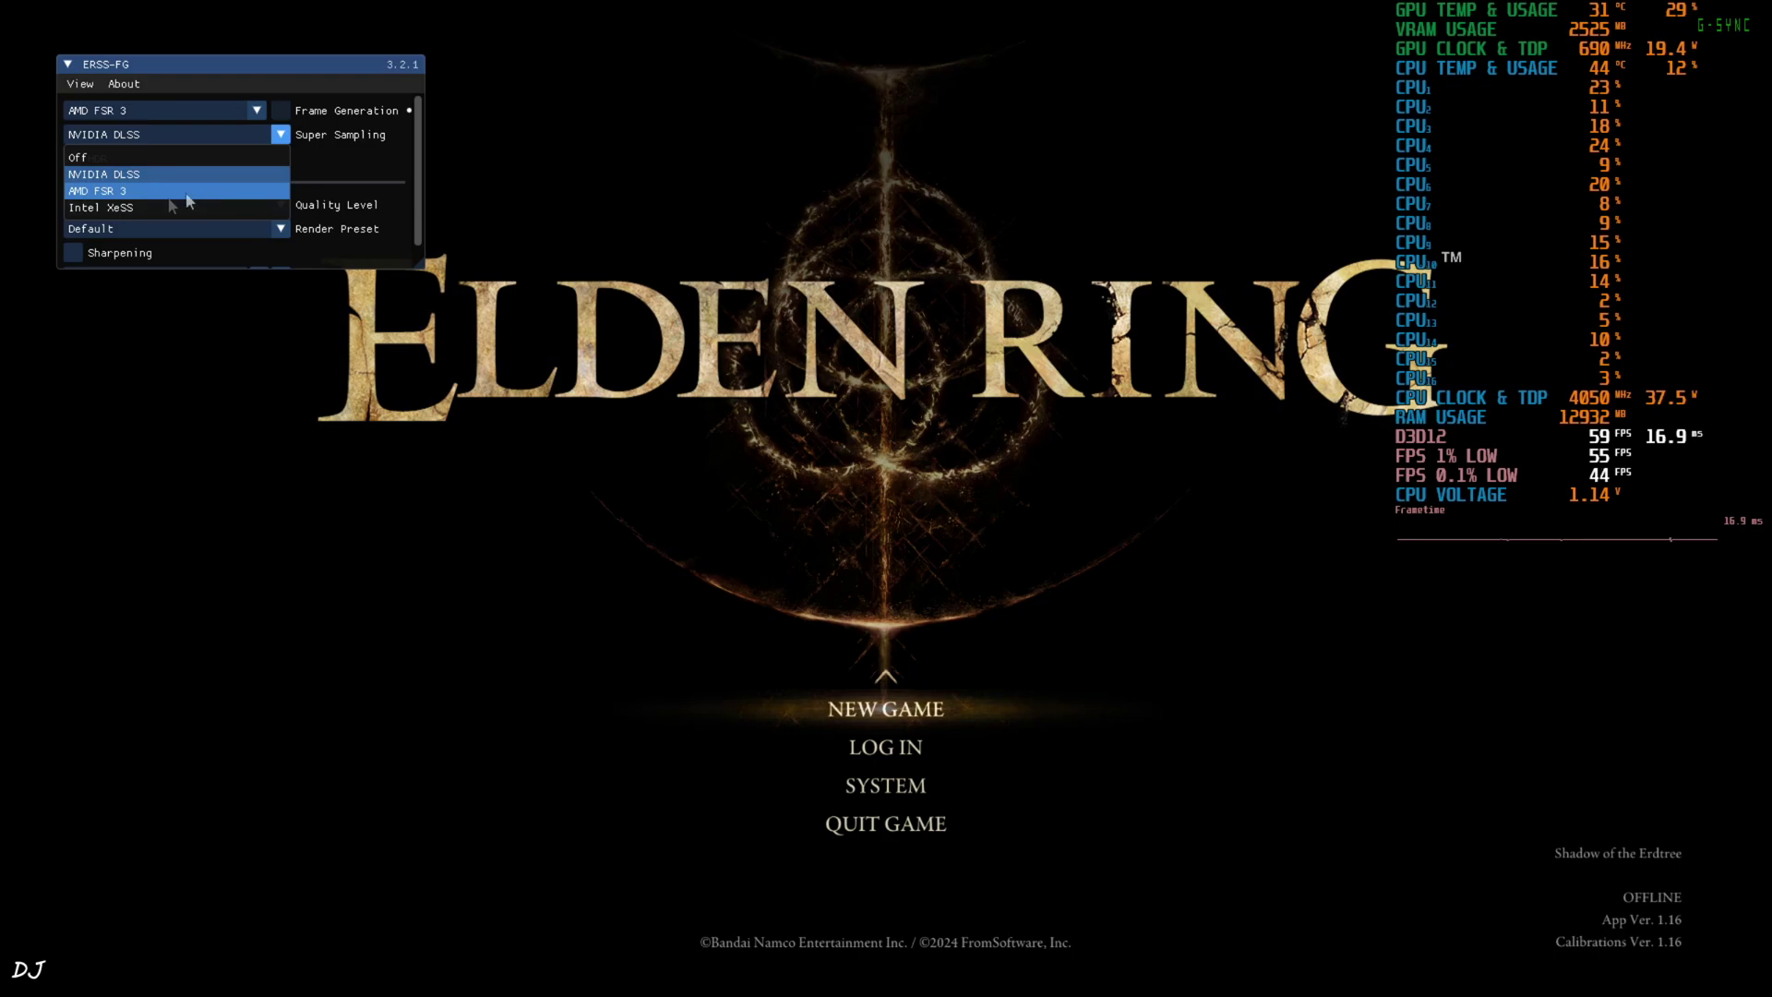
click(141, 174)
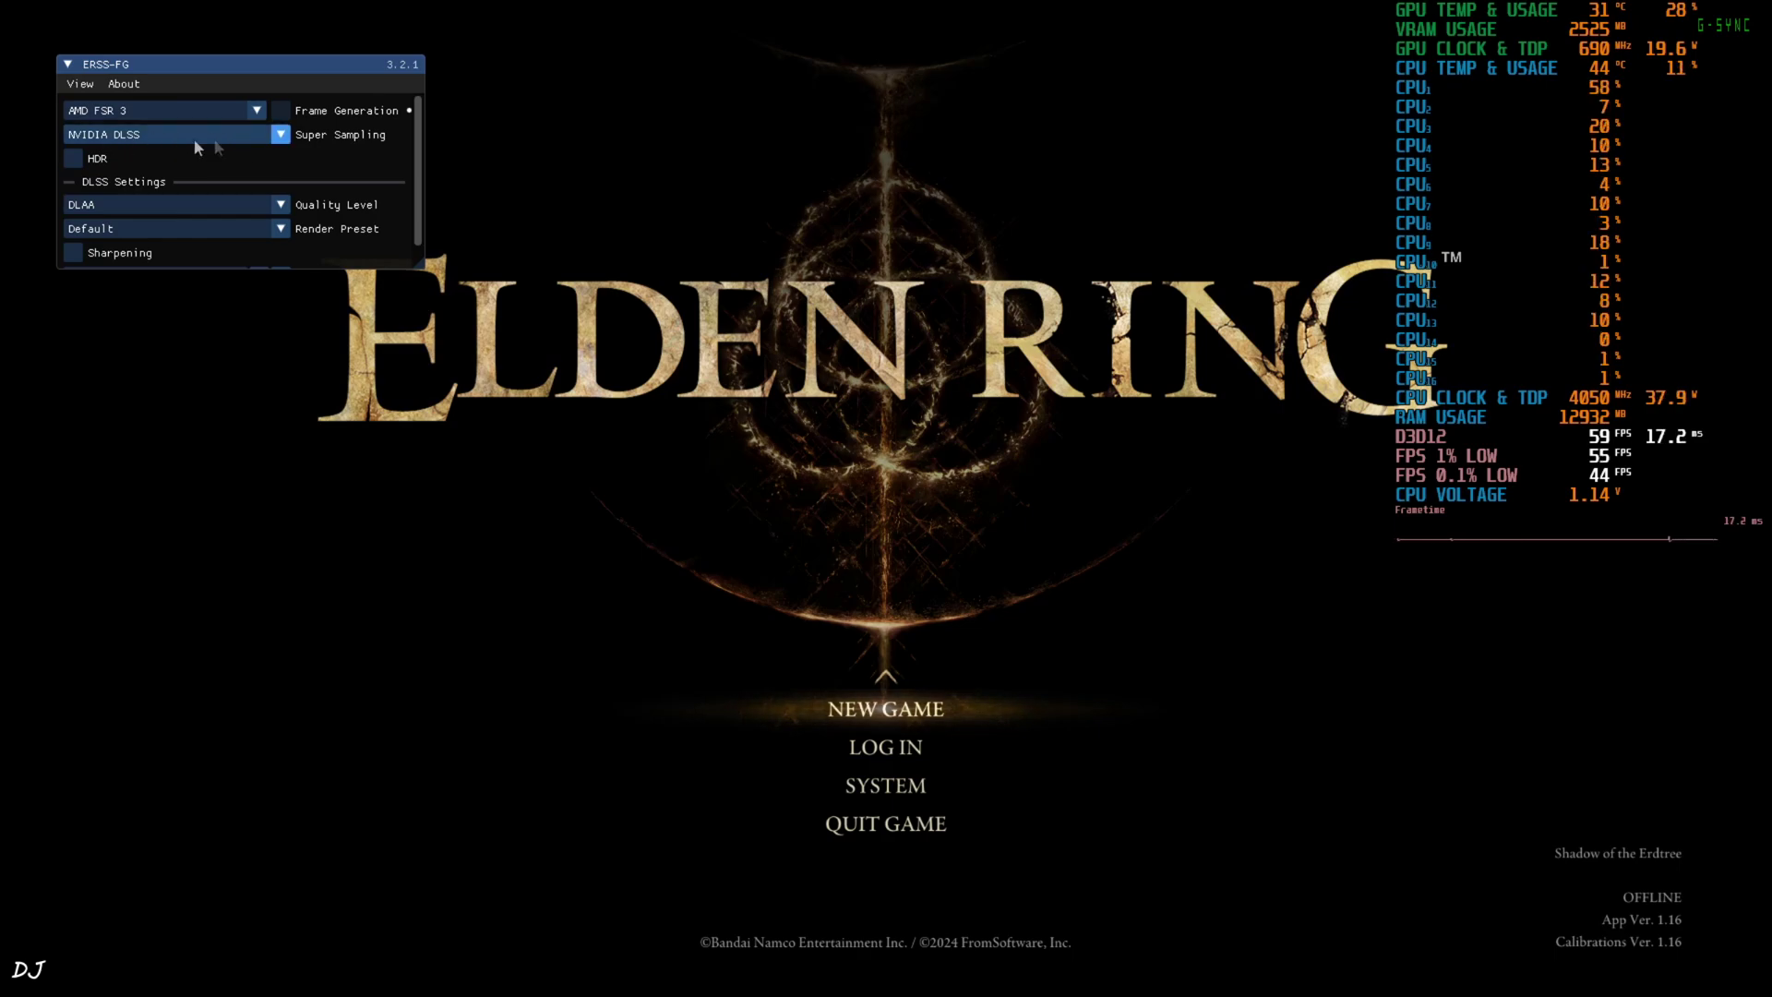
click(281, 137)
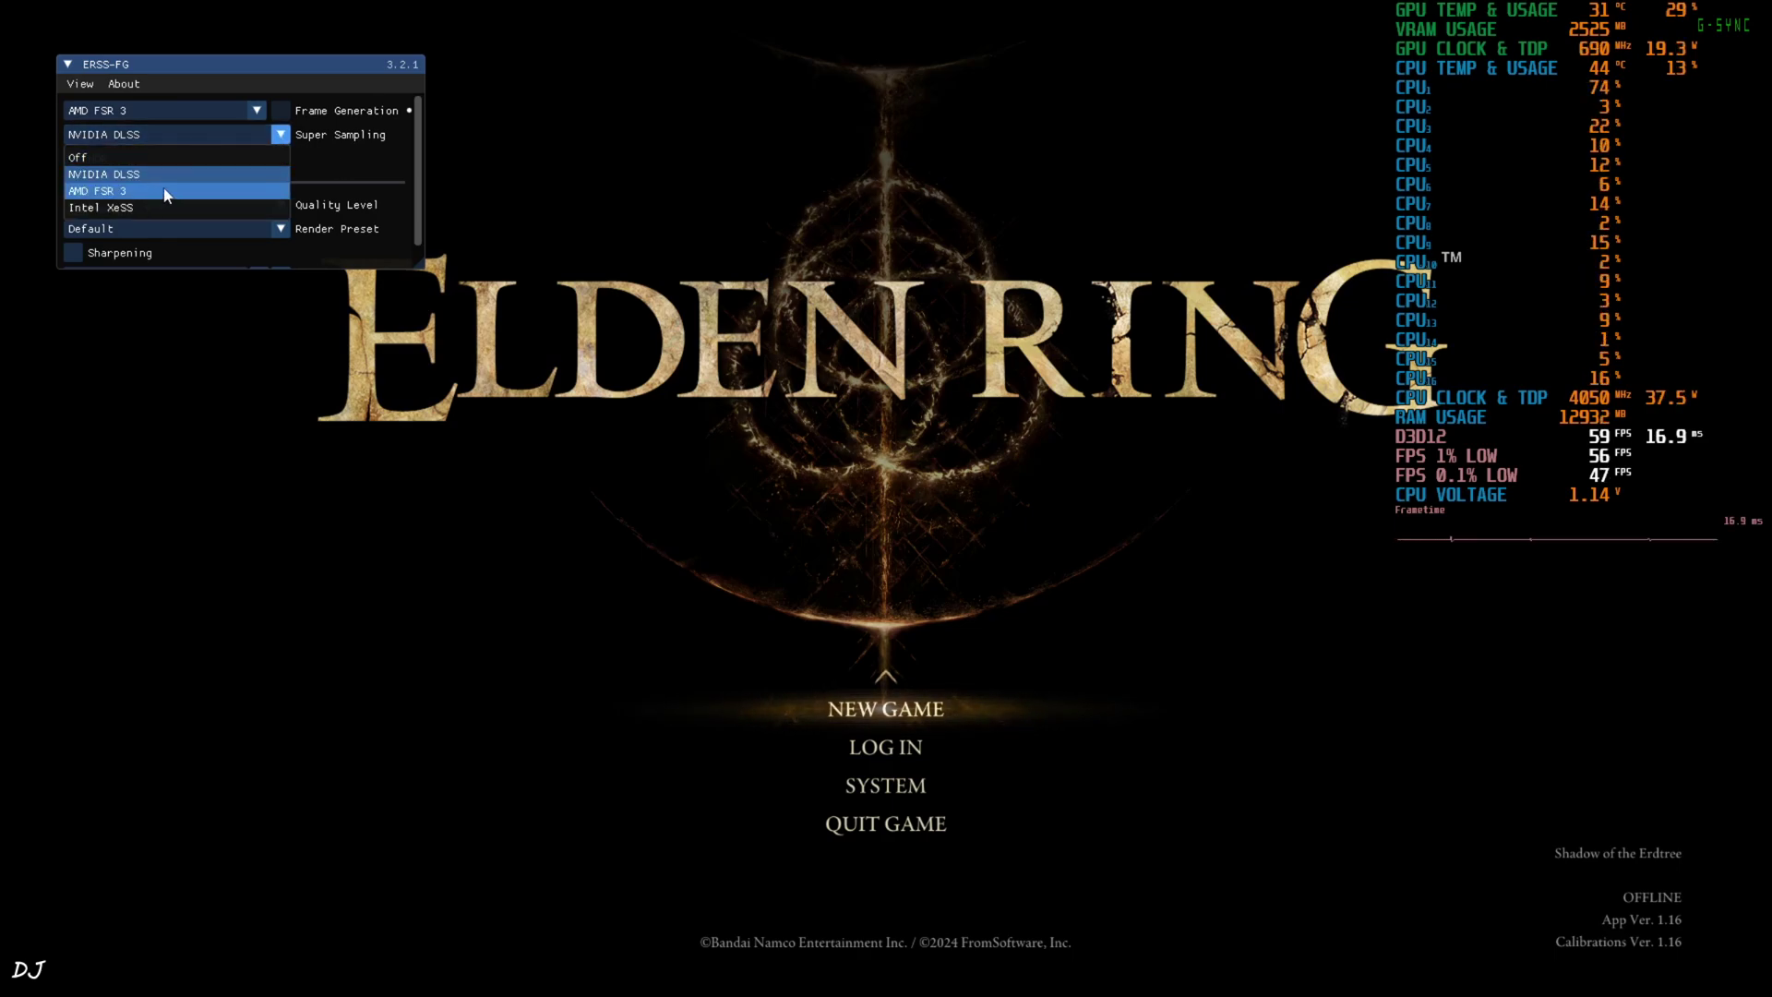
click(282, 137)
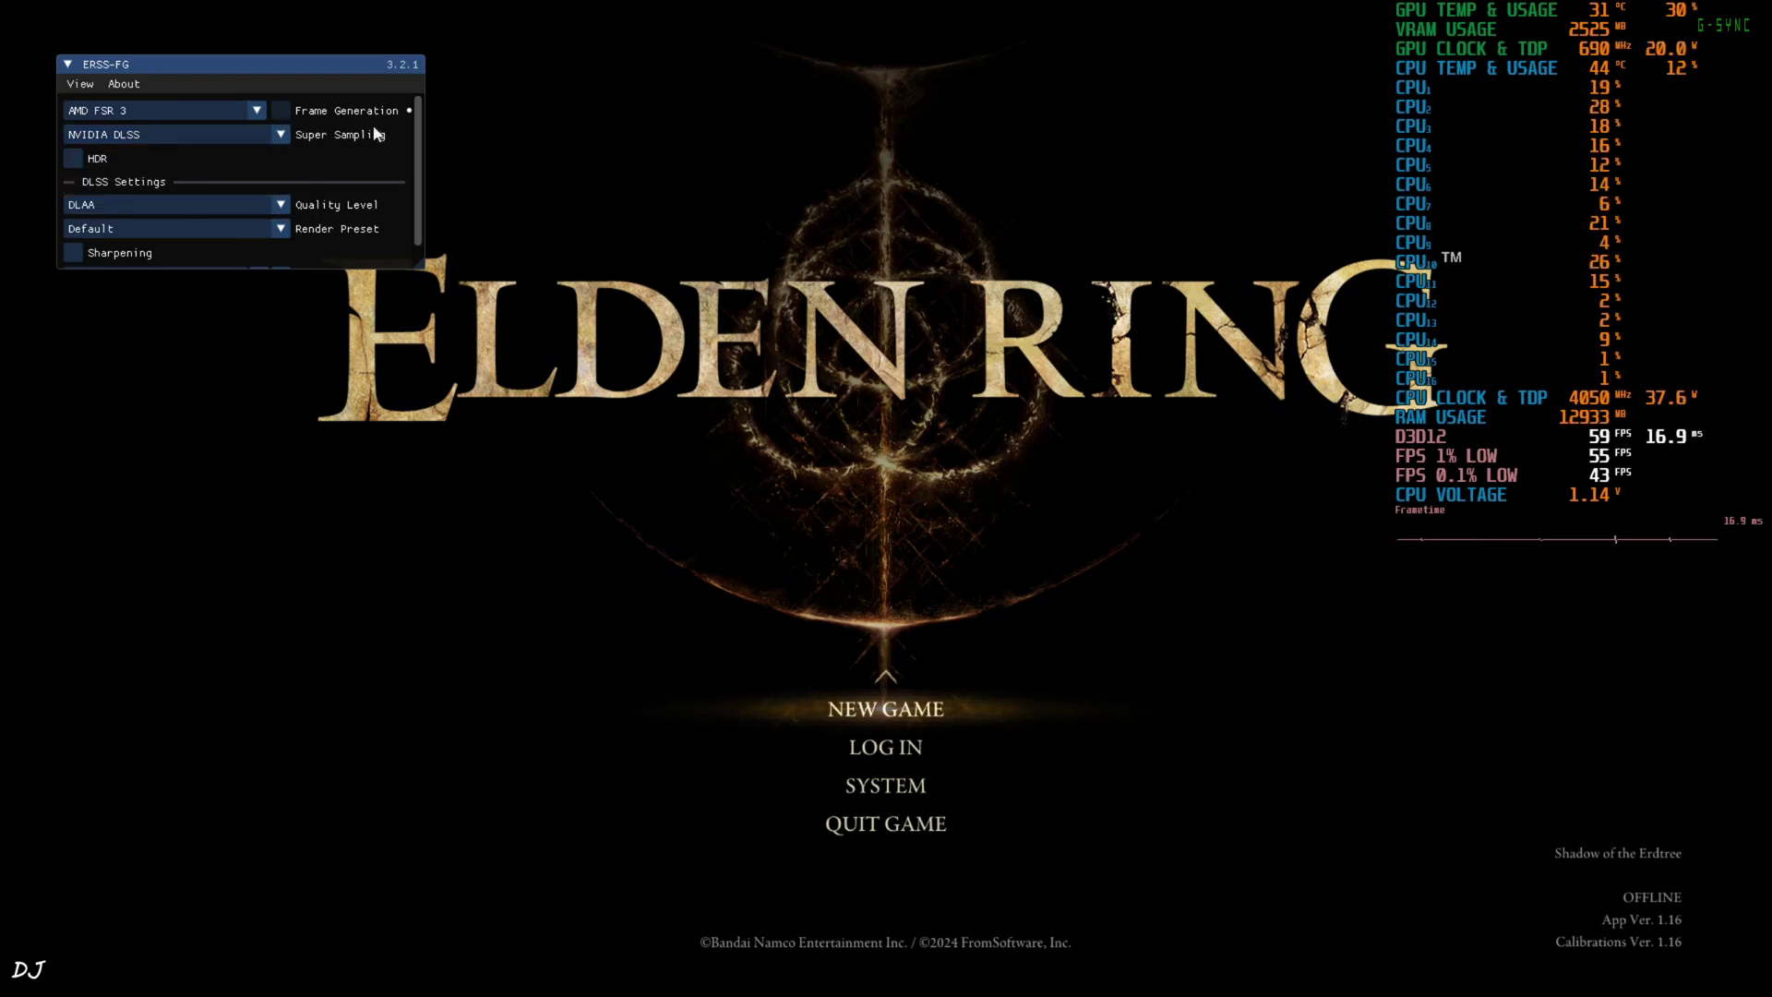
Set the DLSS quality level to Quality with the Default render preset and enable sharpening.
click(282, 205)
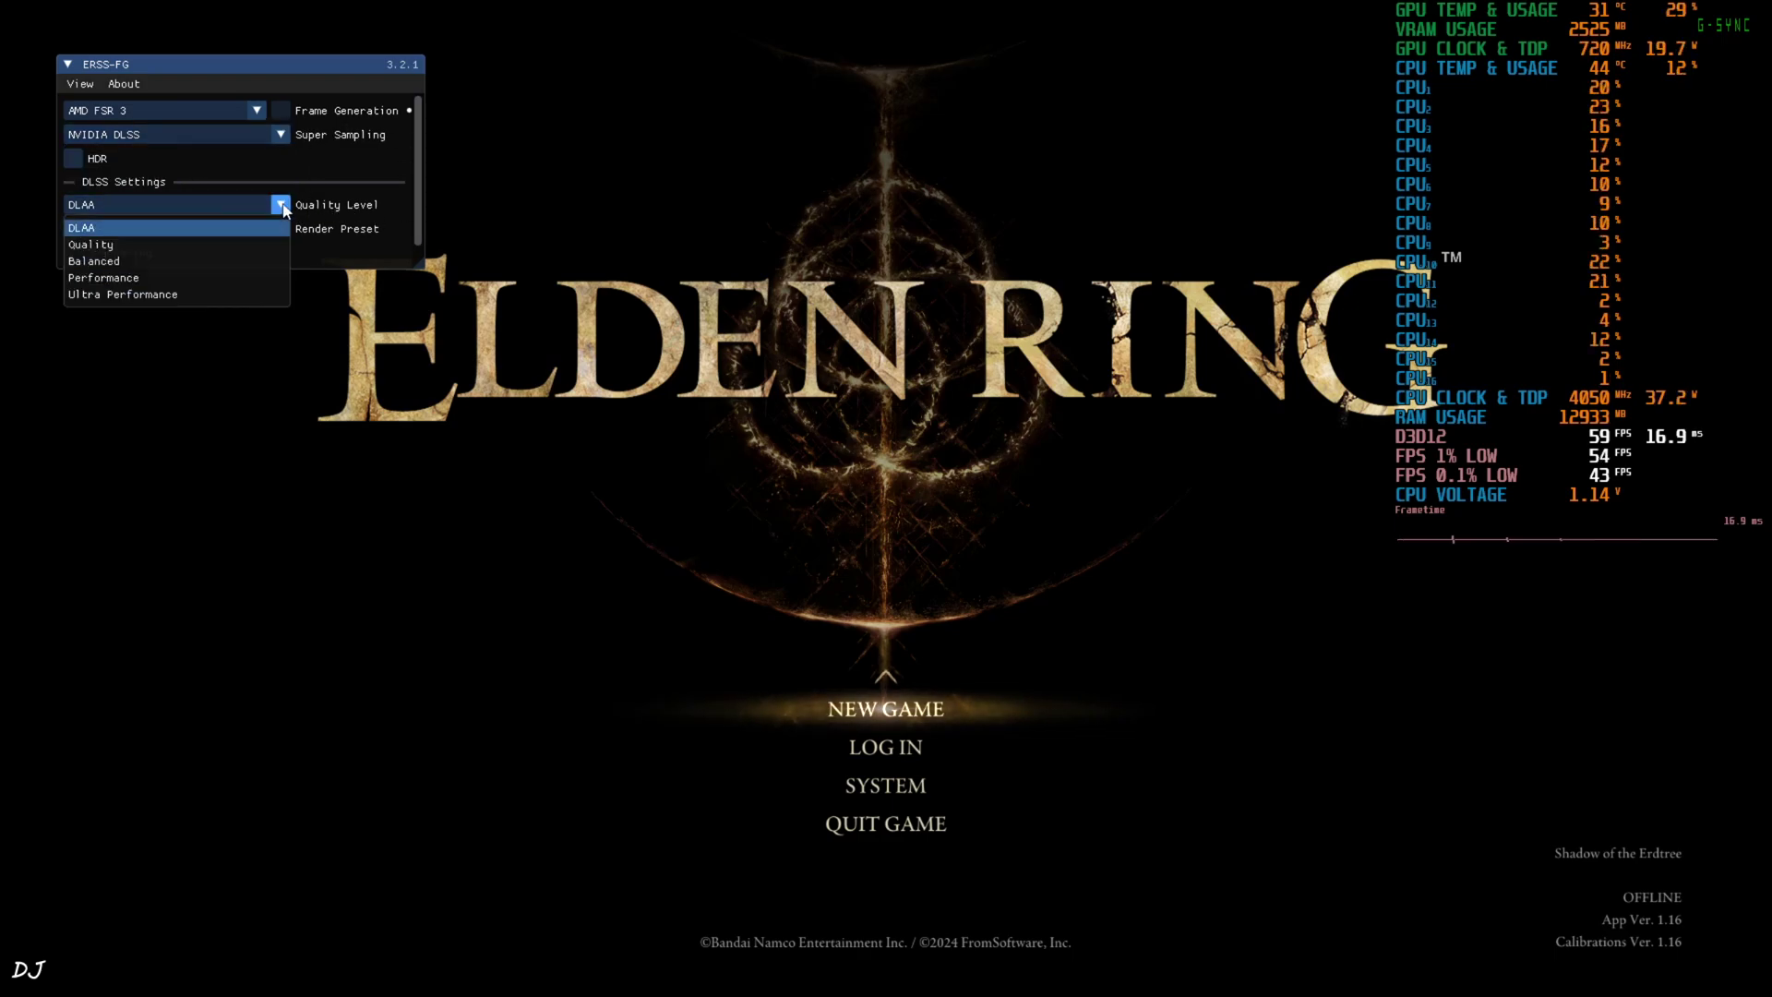
click(113, 245)
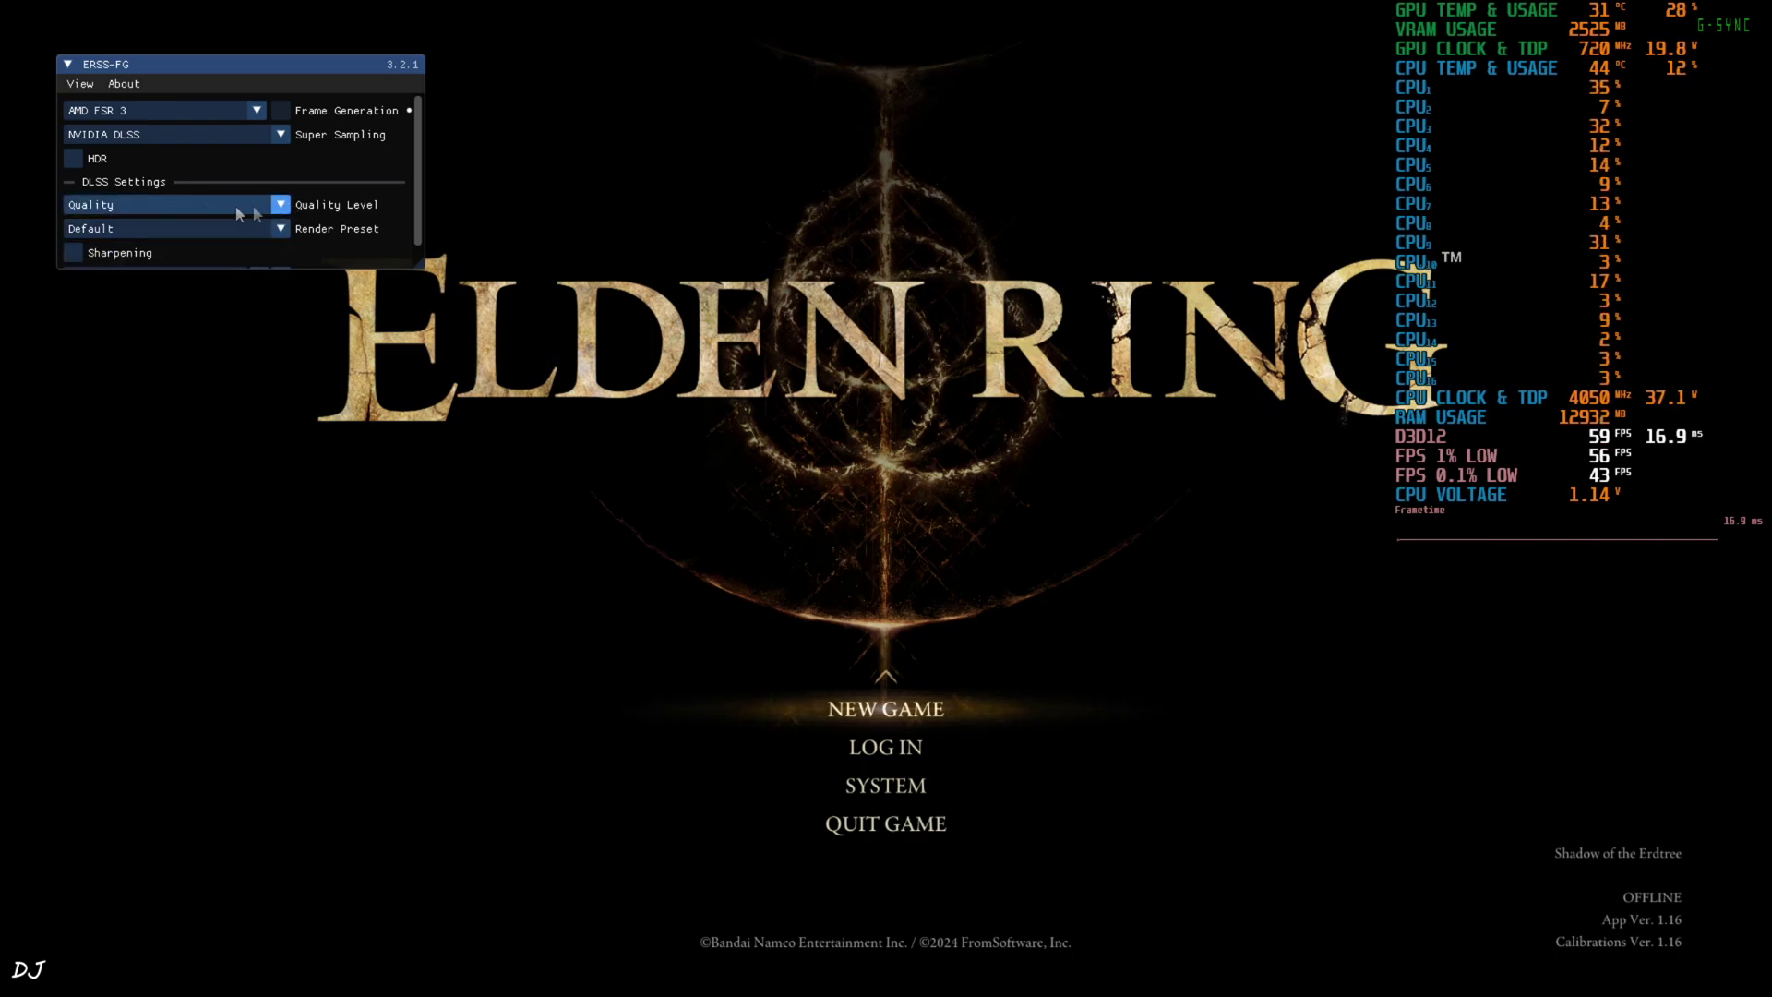
scroll(418, 220, down, 1)
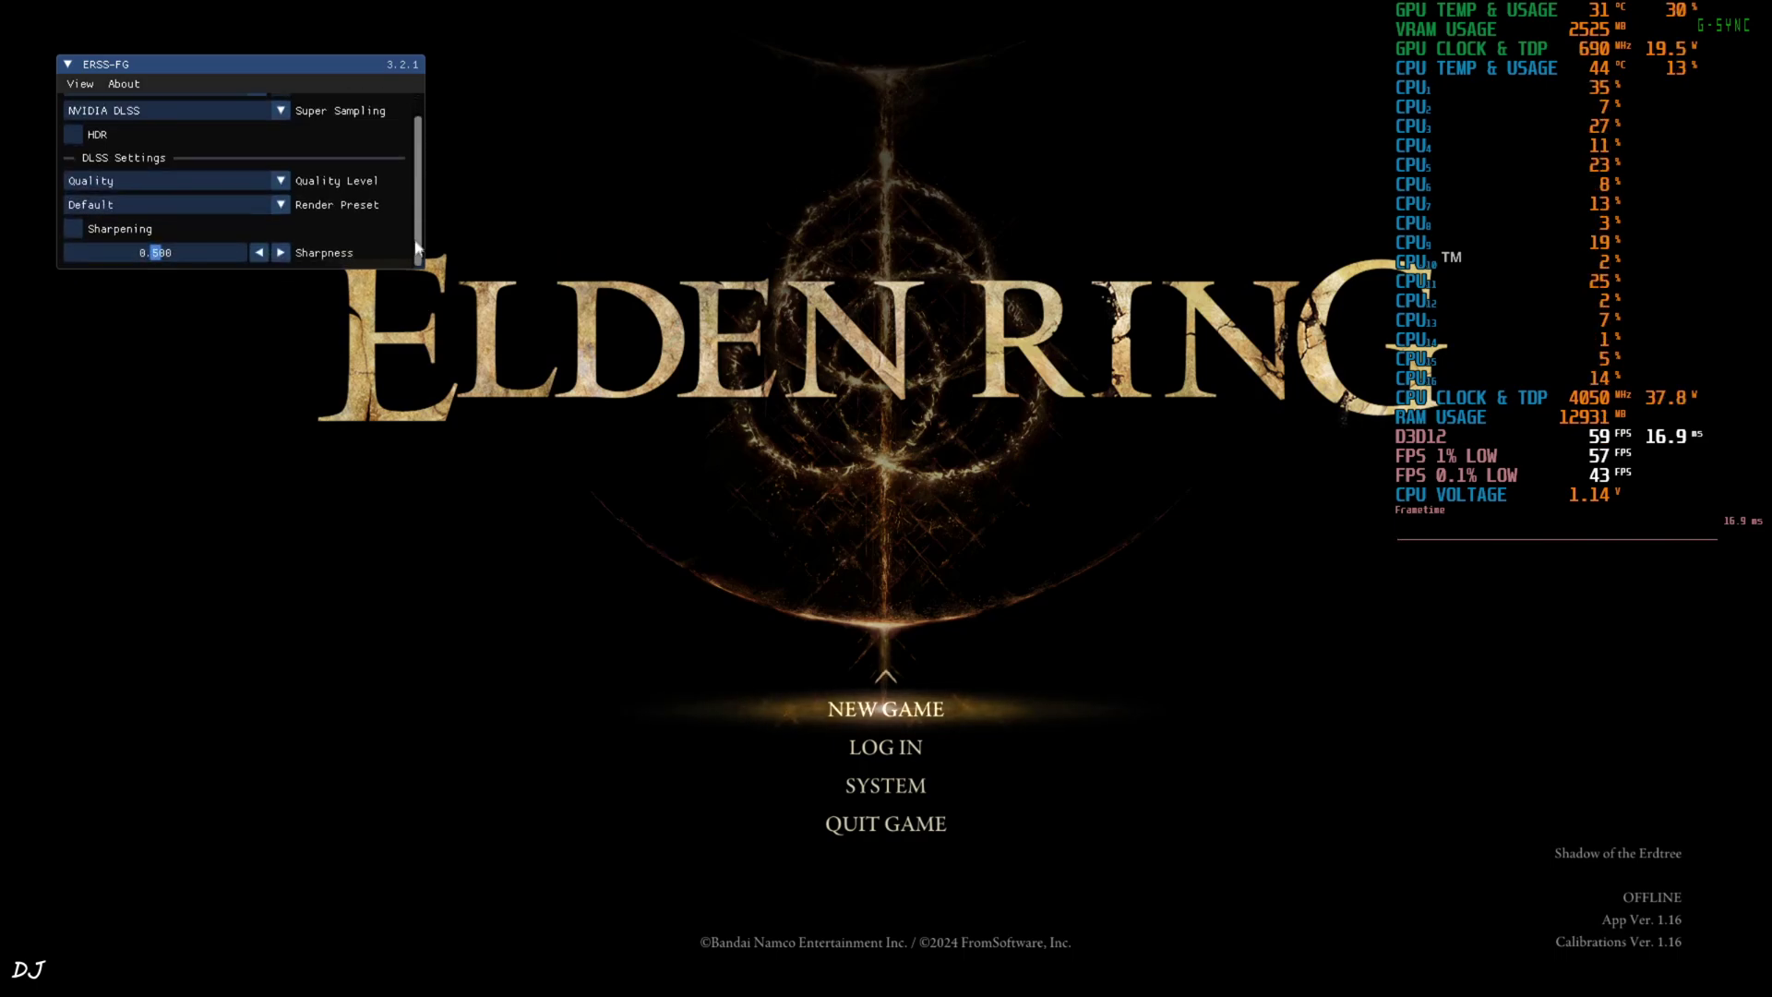
click(279, 205)
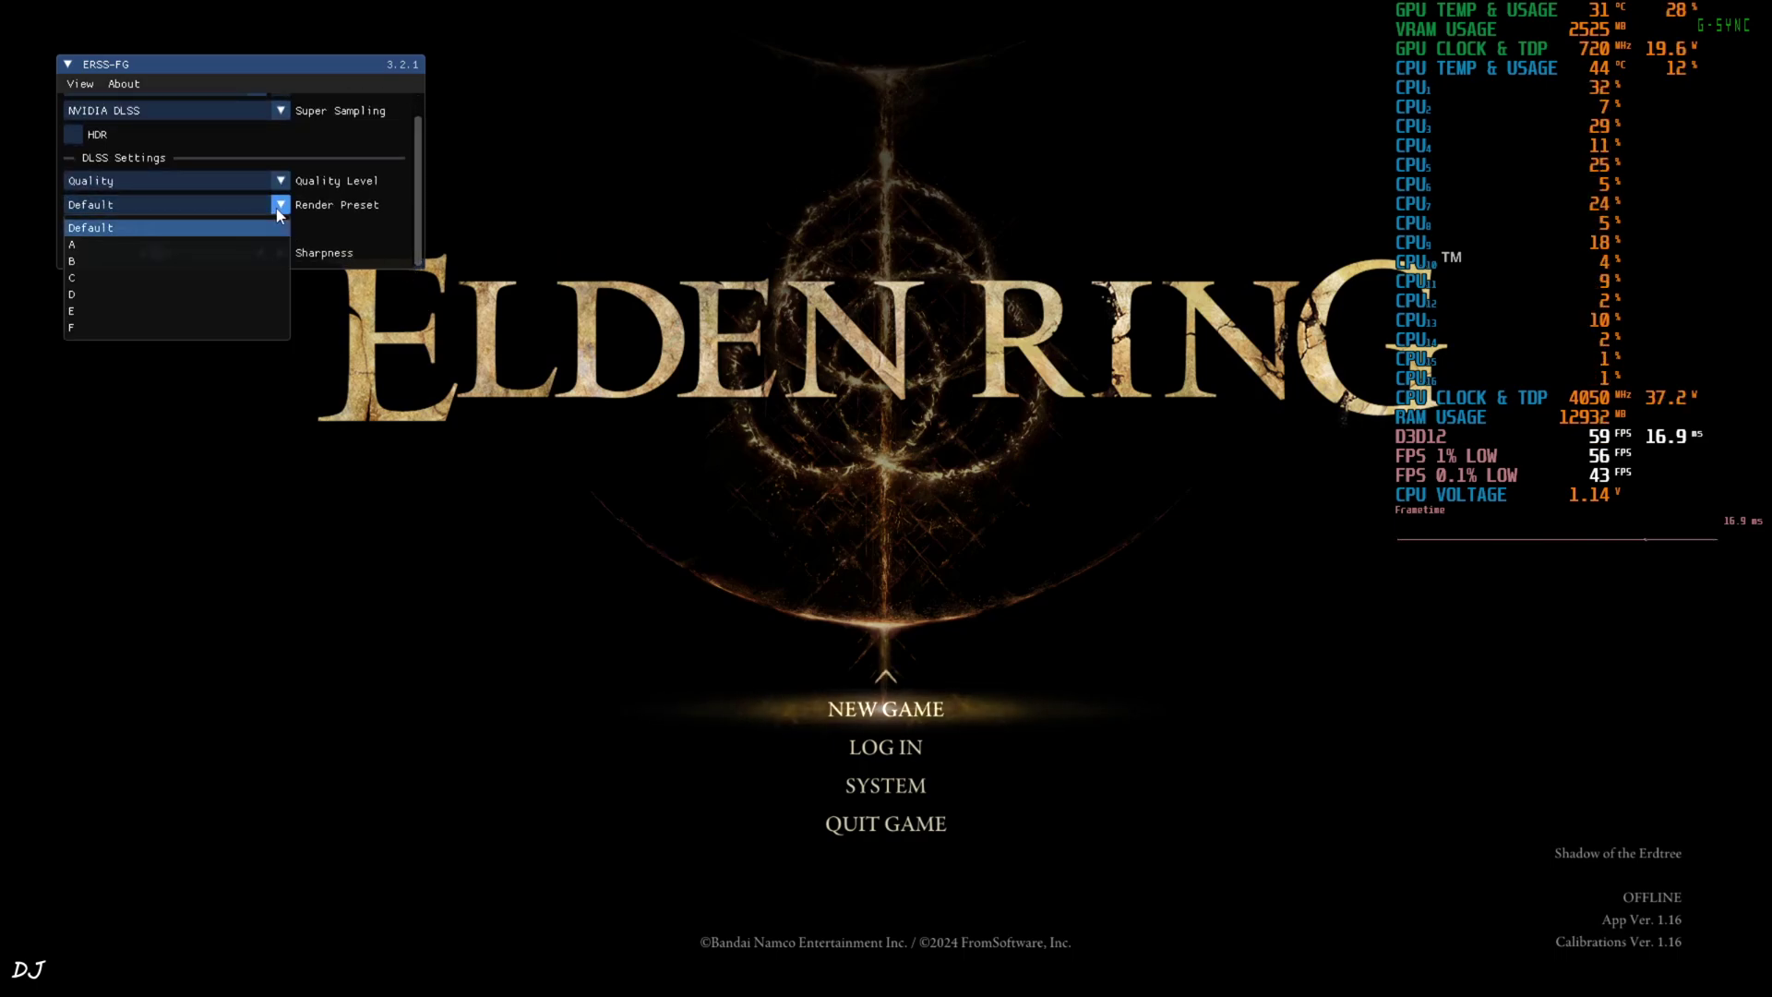
click(121, 229)
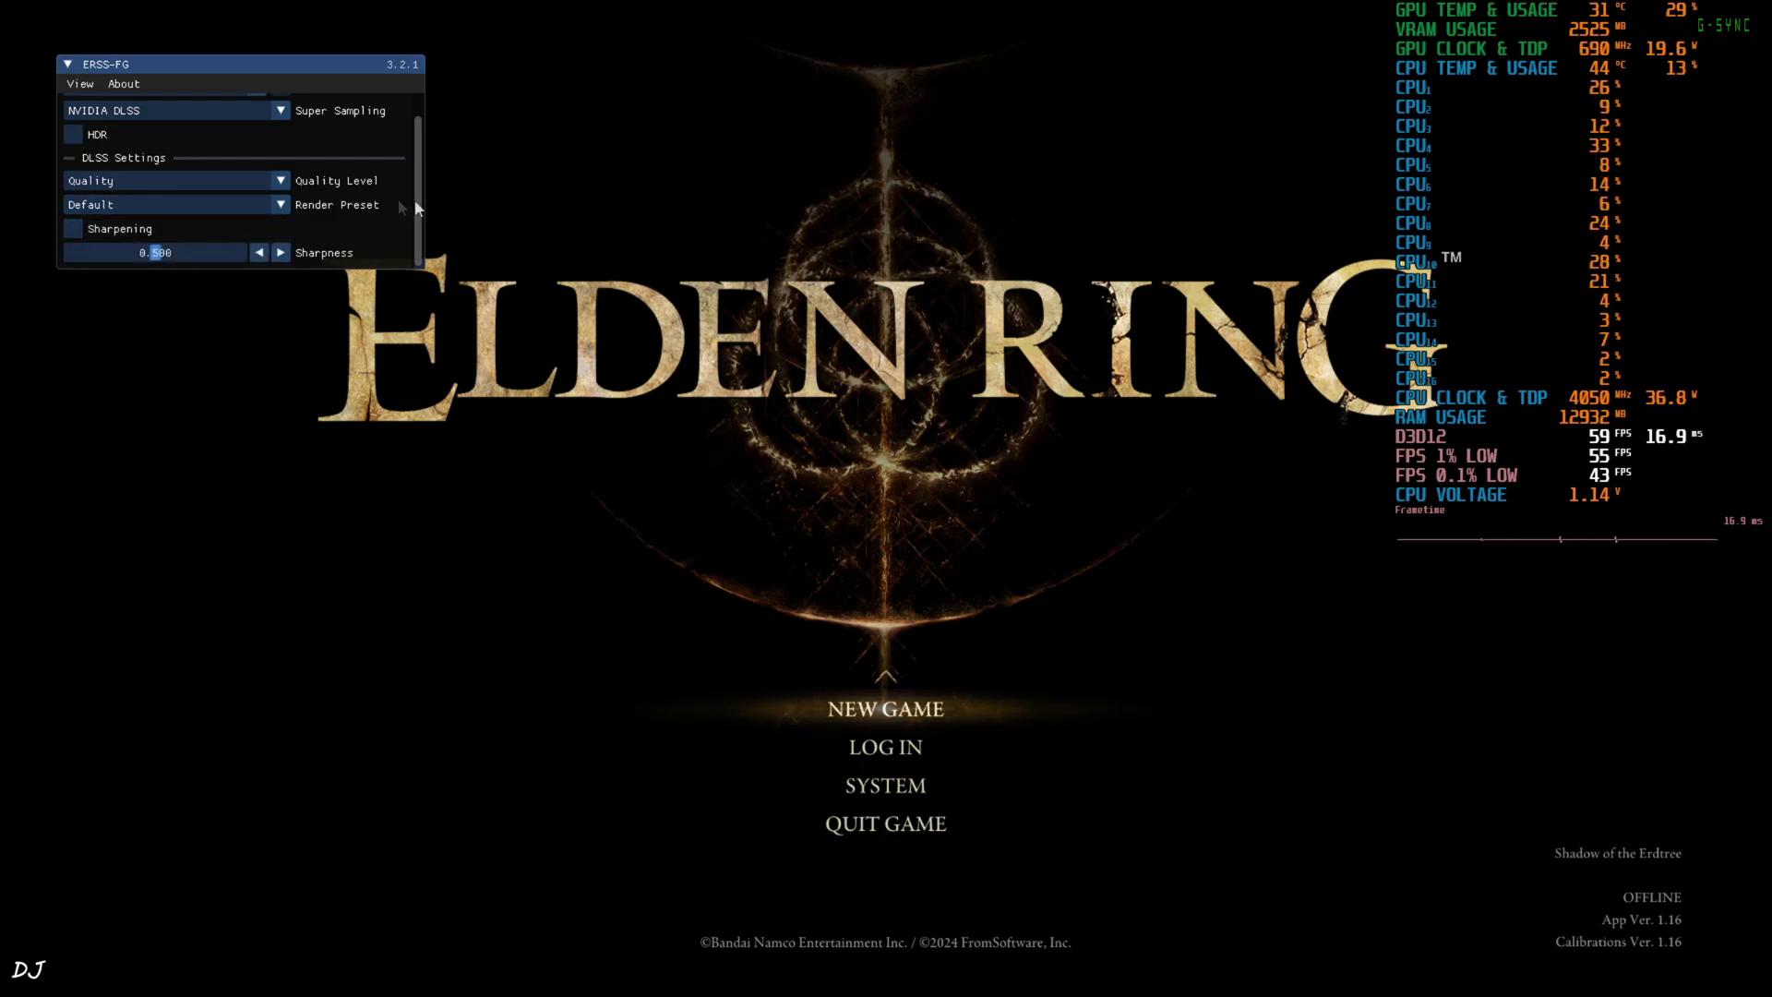
click(73, 231)
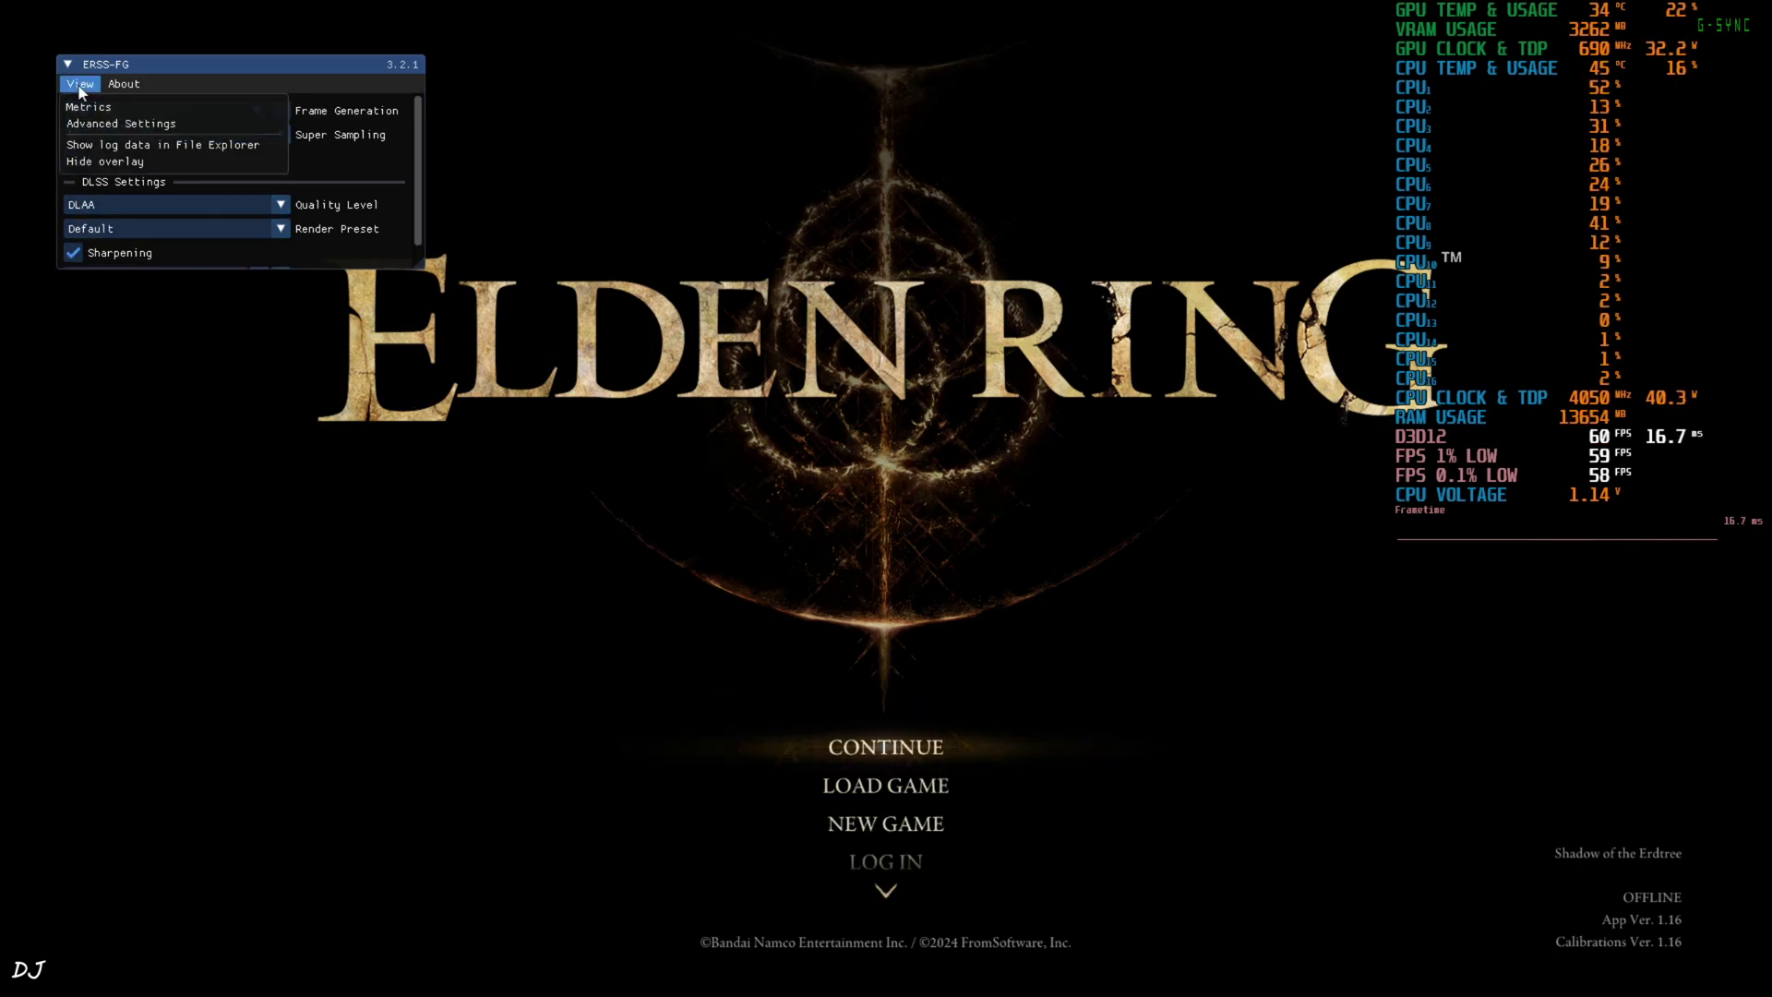
Open the ERSS-FG advanced settings and select Minimal for the frame generation GI glitch mitigation.
click(111, 123)
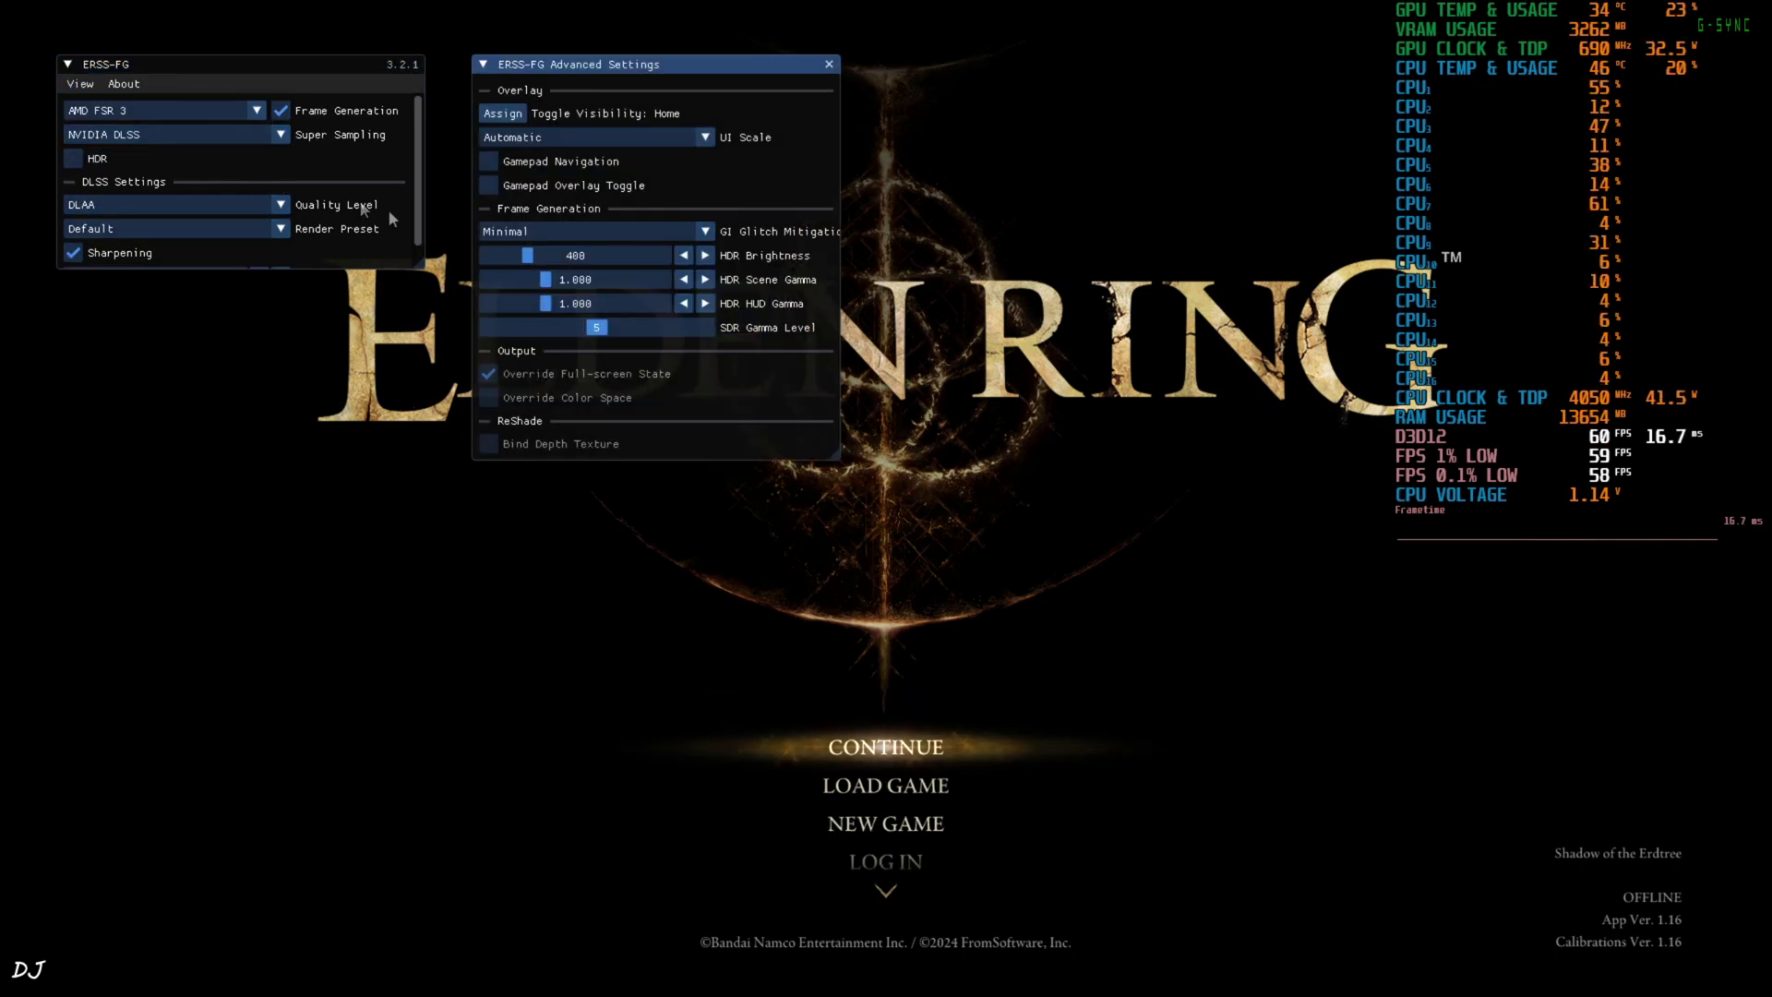
click(699, 236)
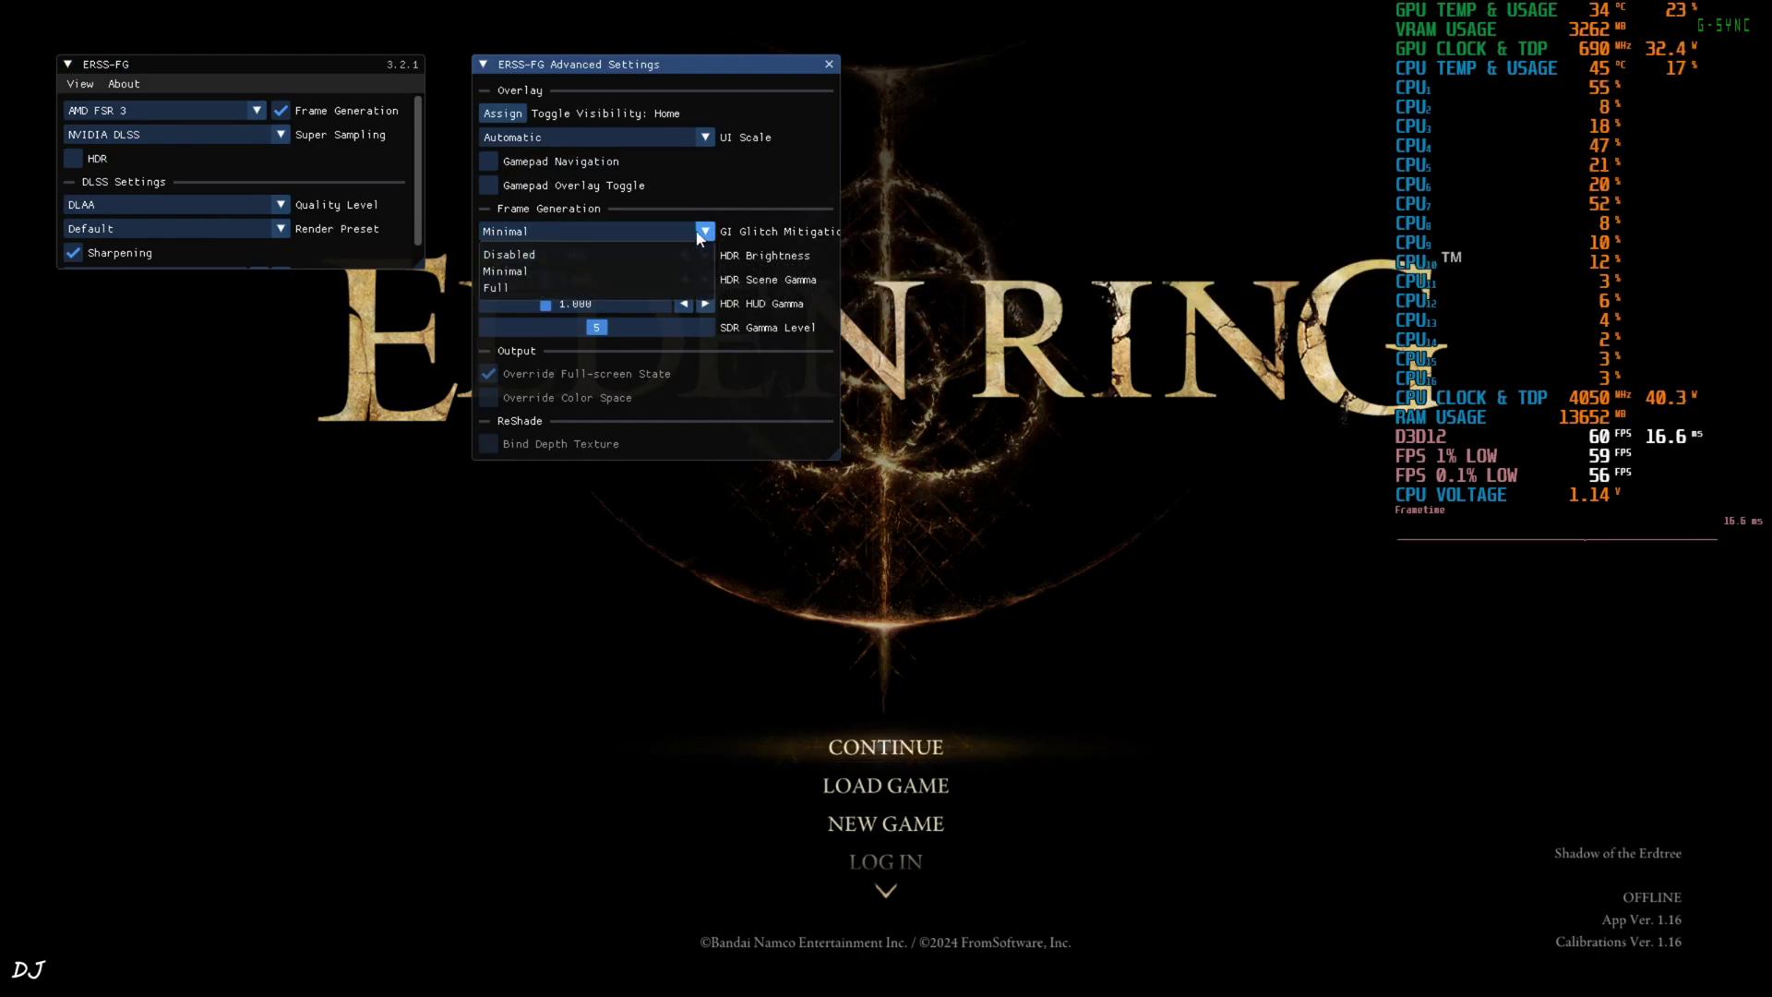
click(526, 273)
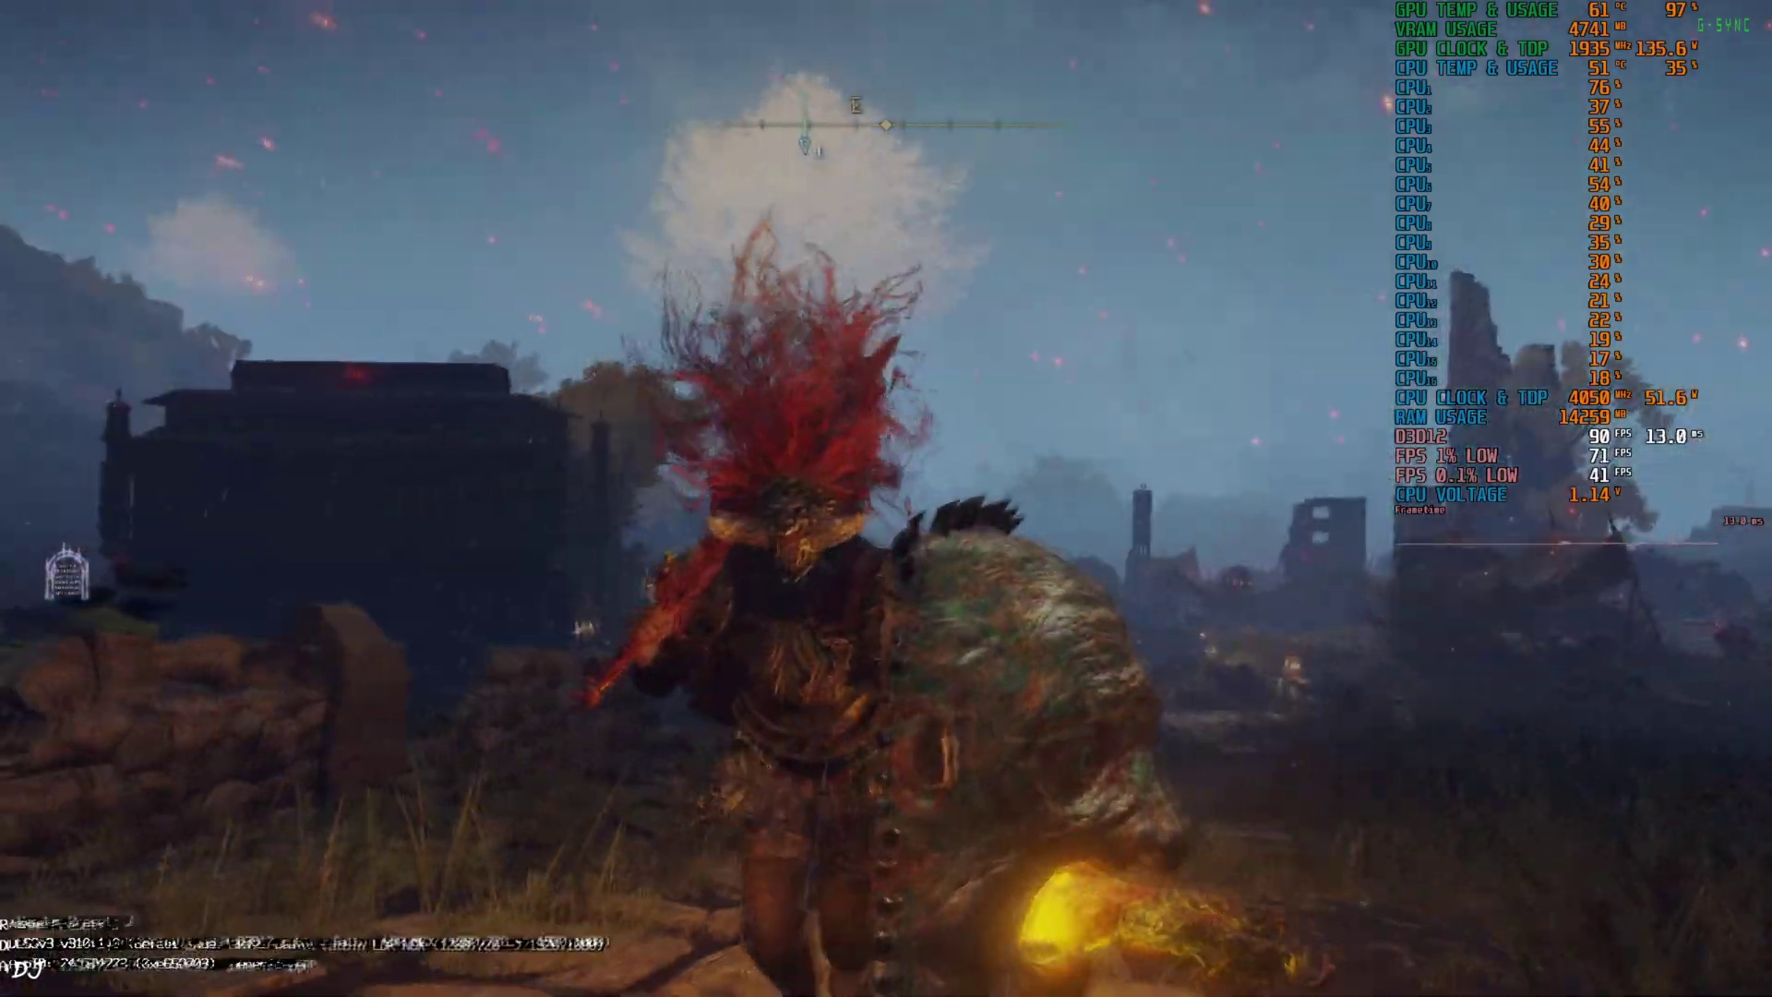
key(w)
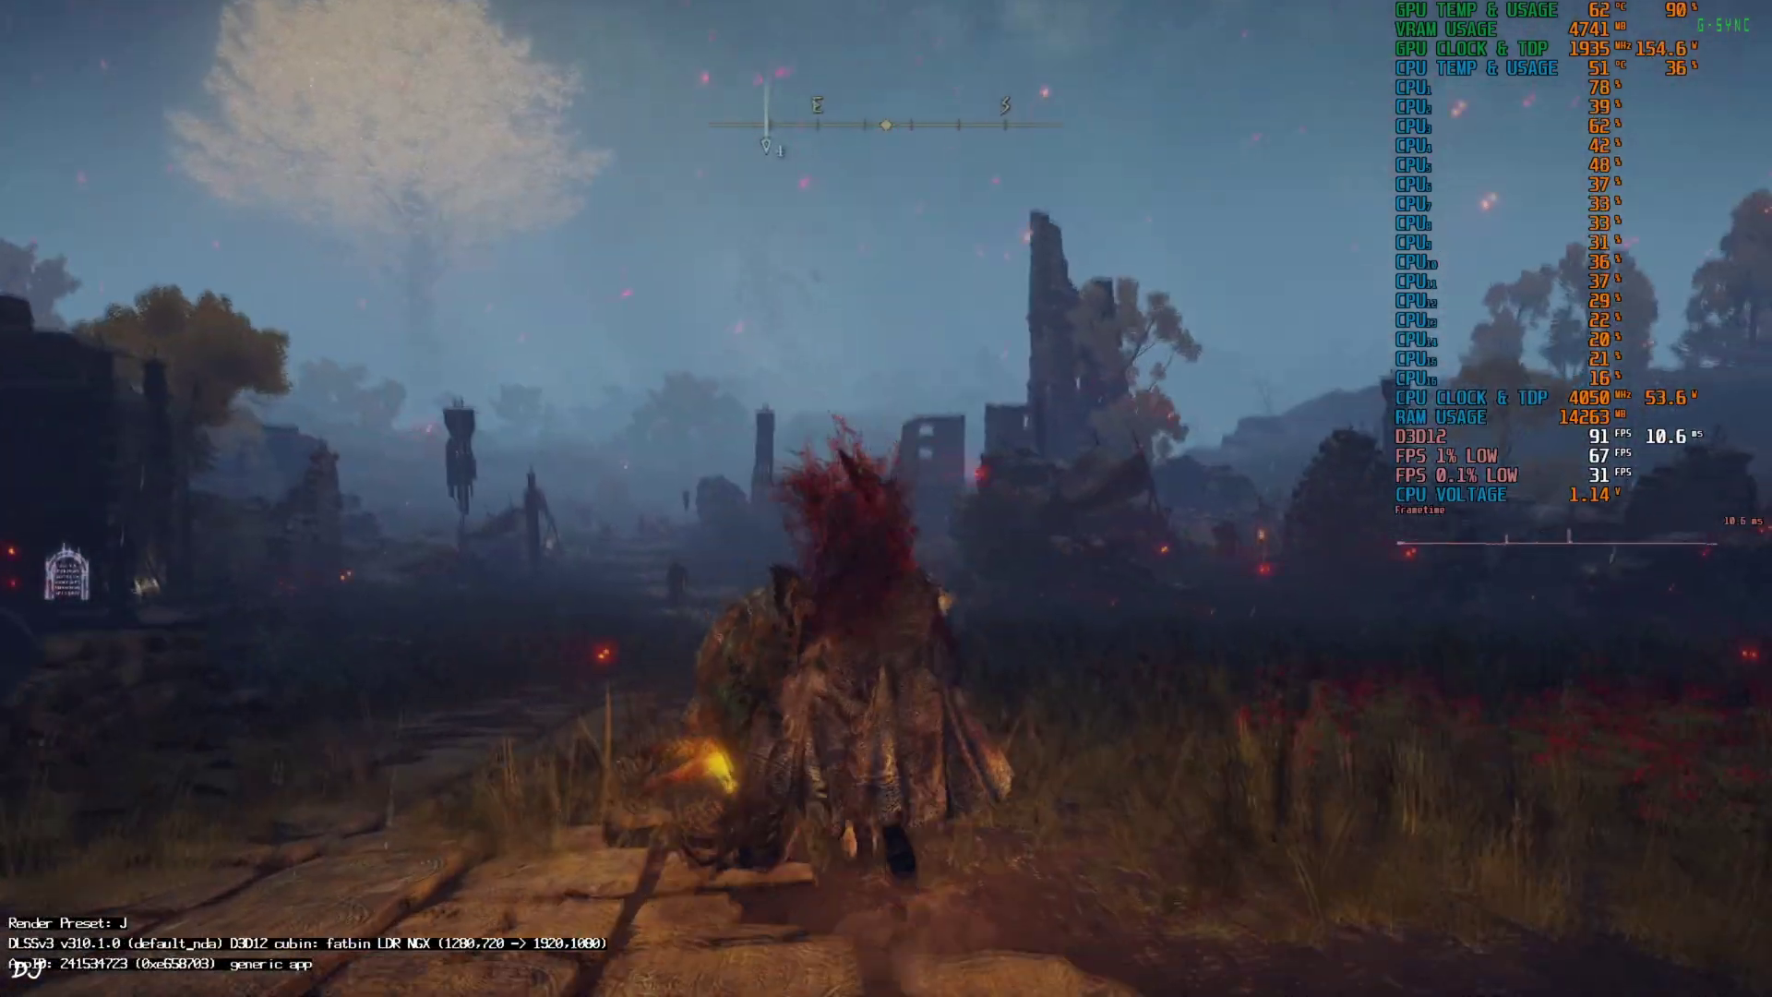
key(w)
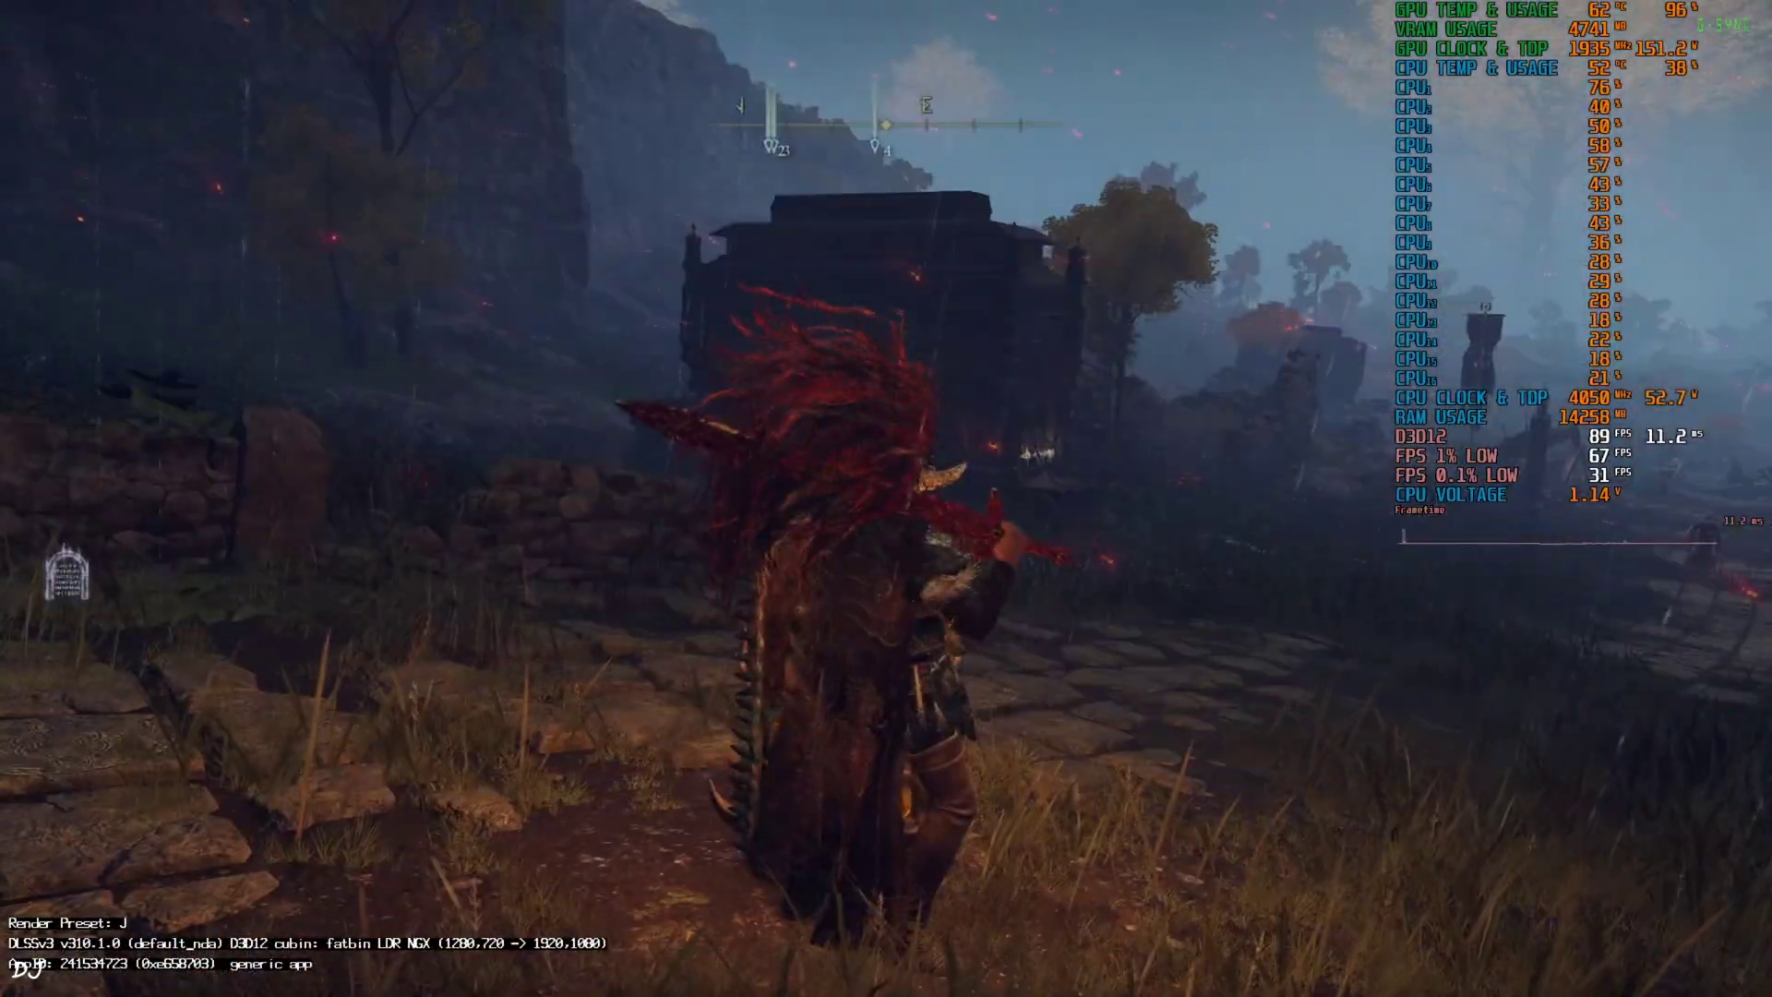
key(w)
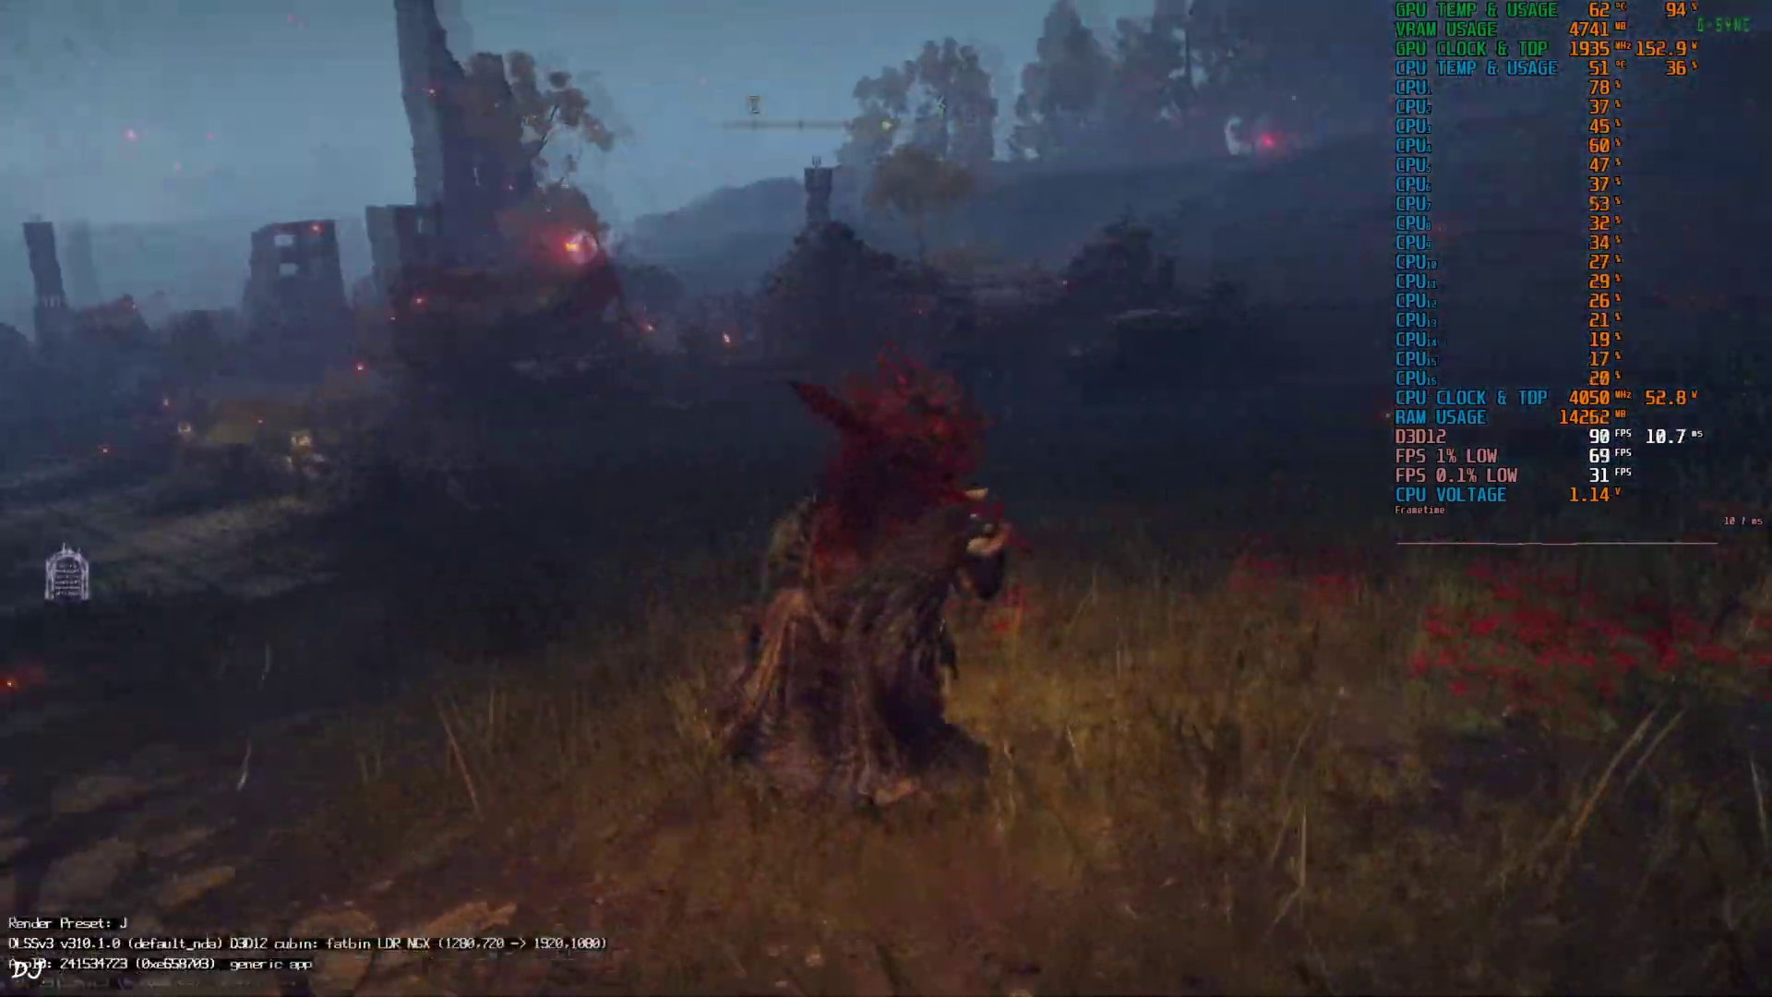
key(w)
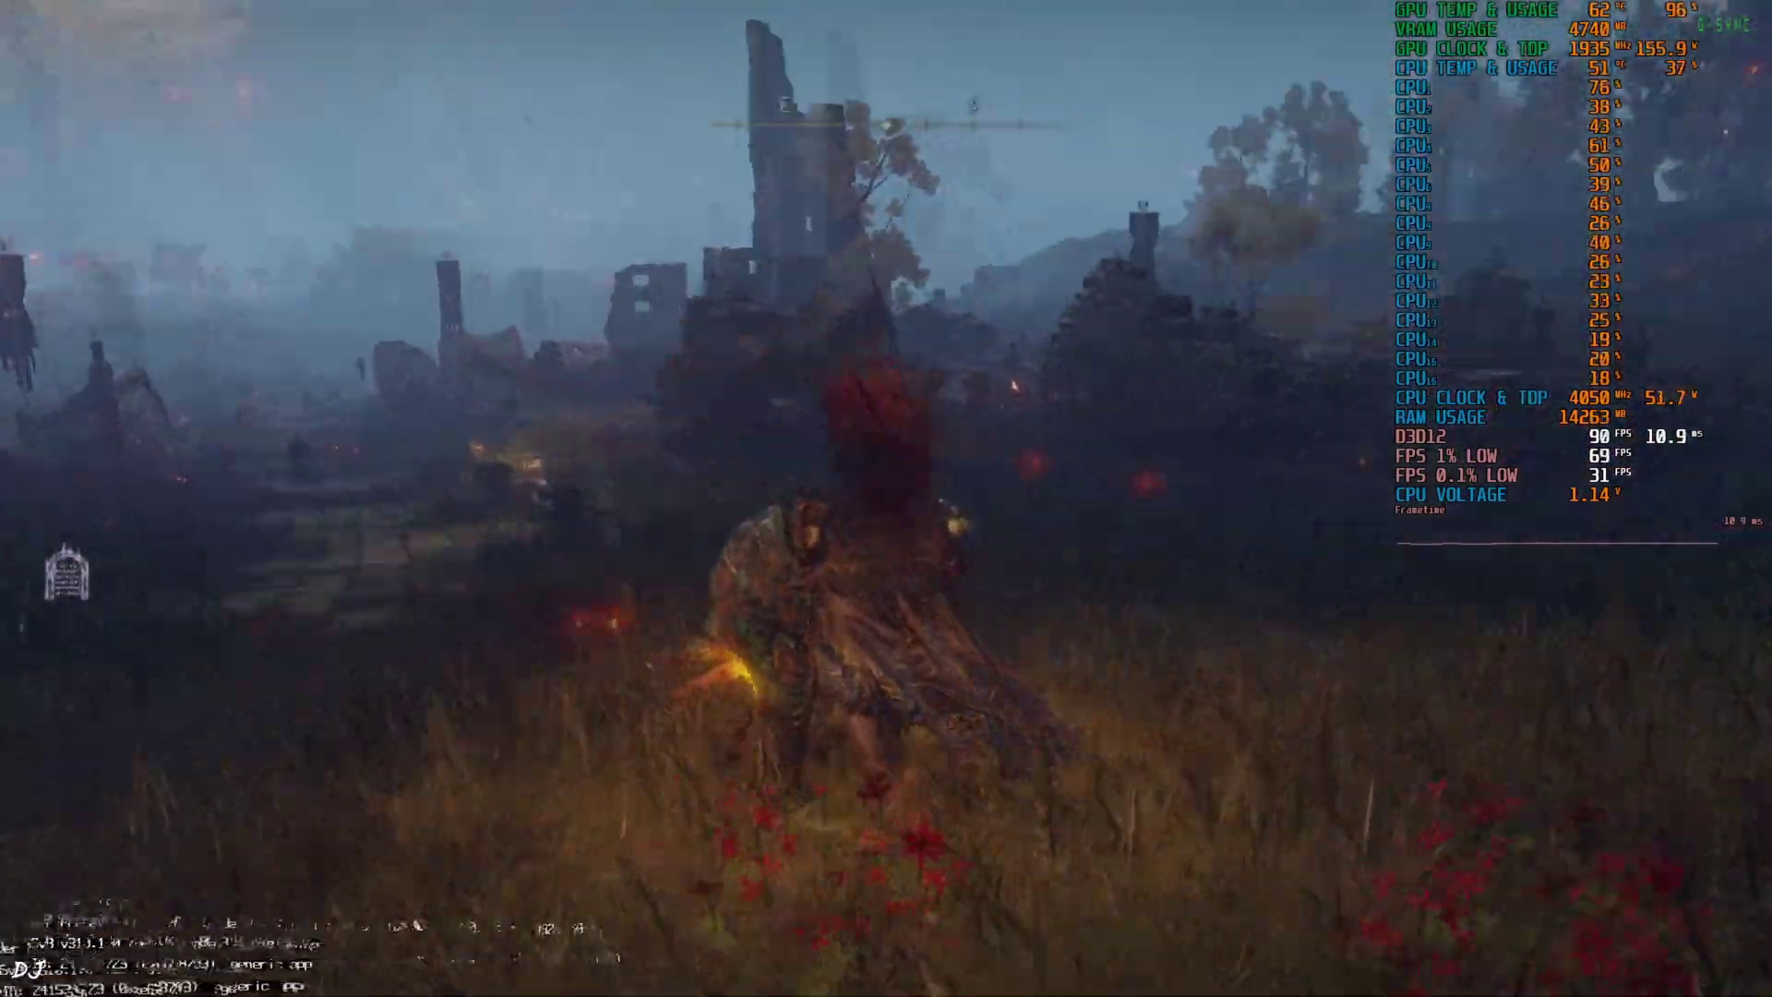
key(w)
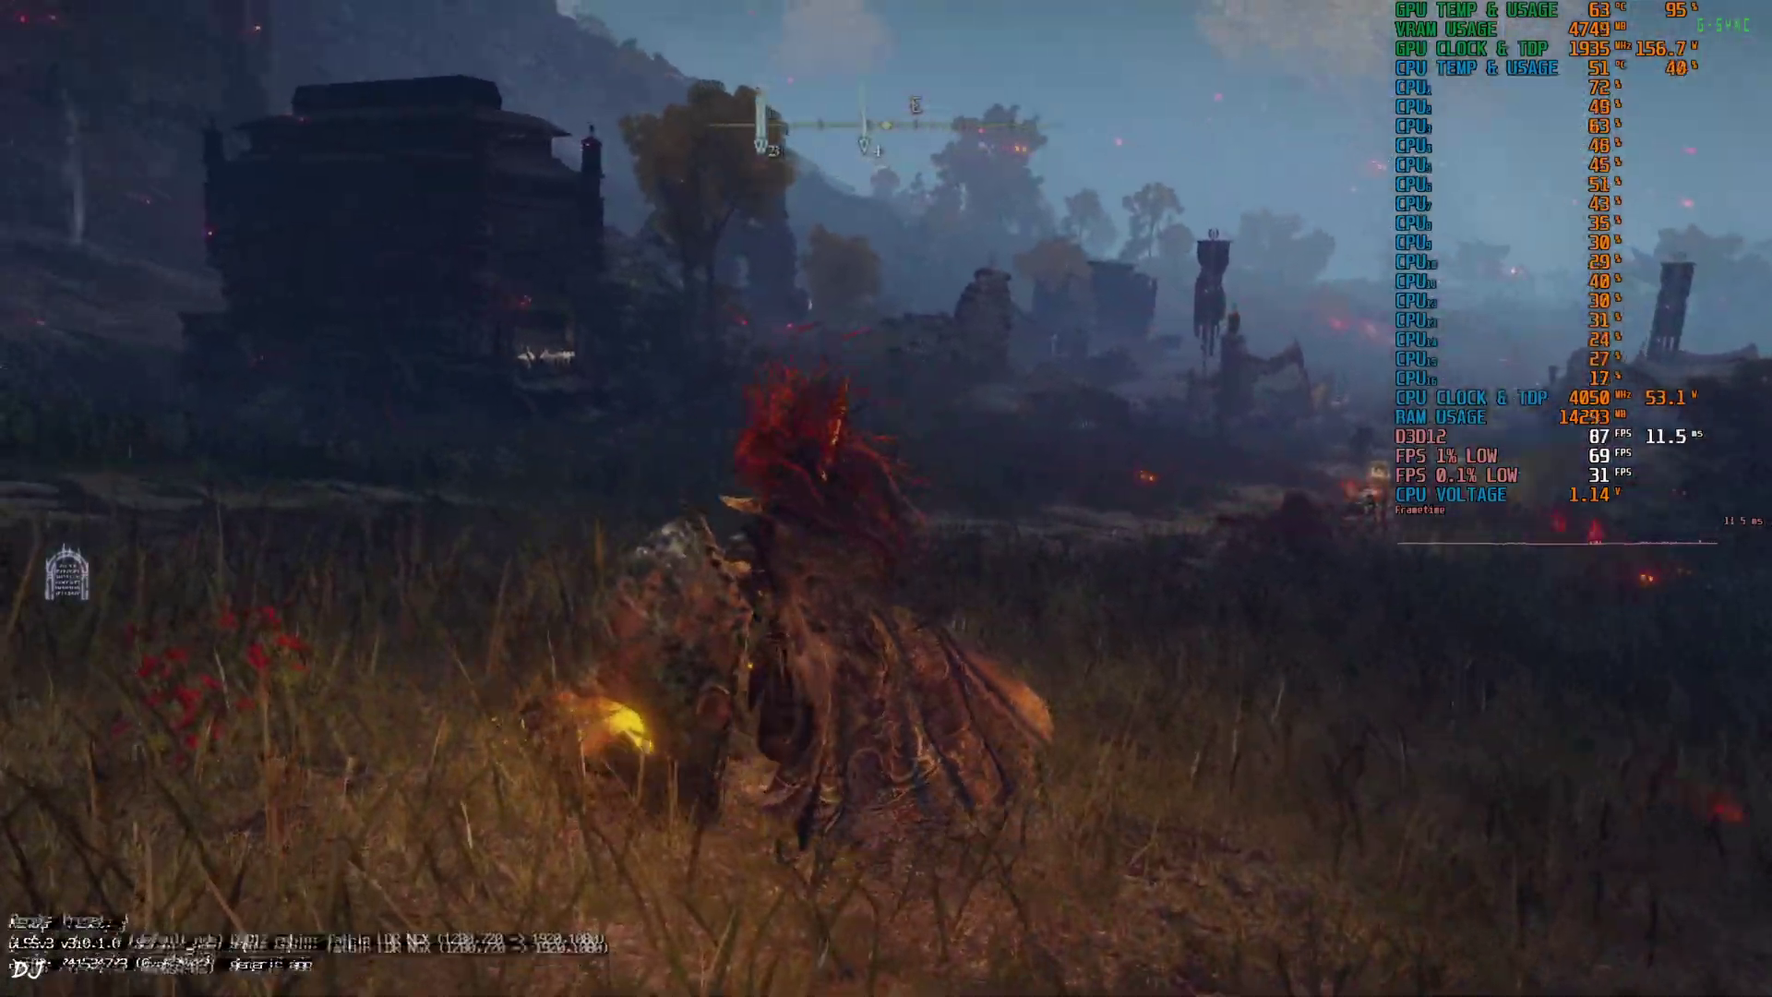
key(w)
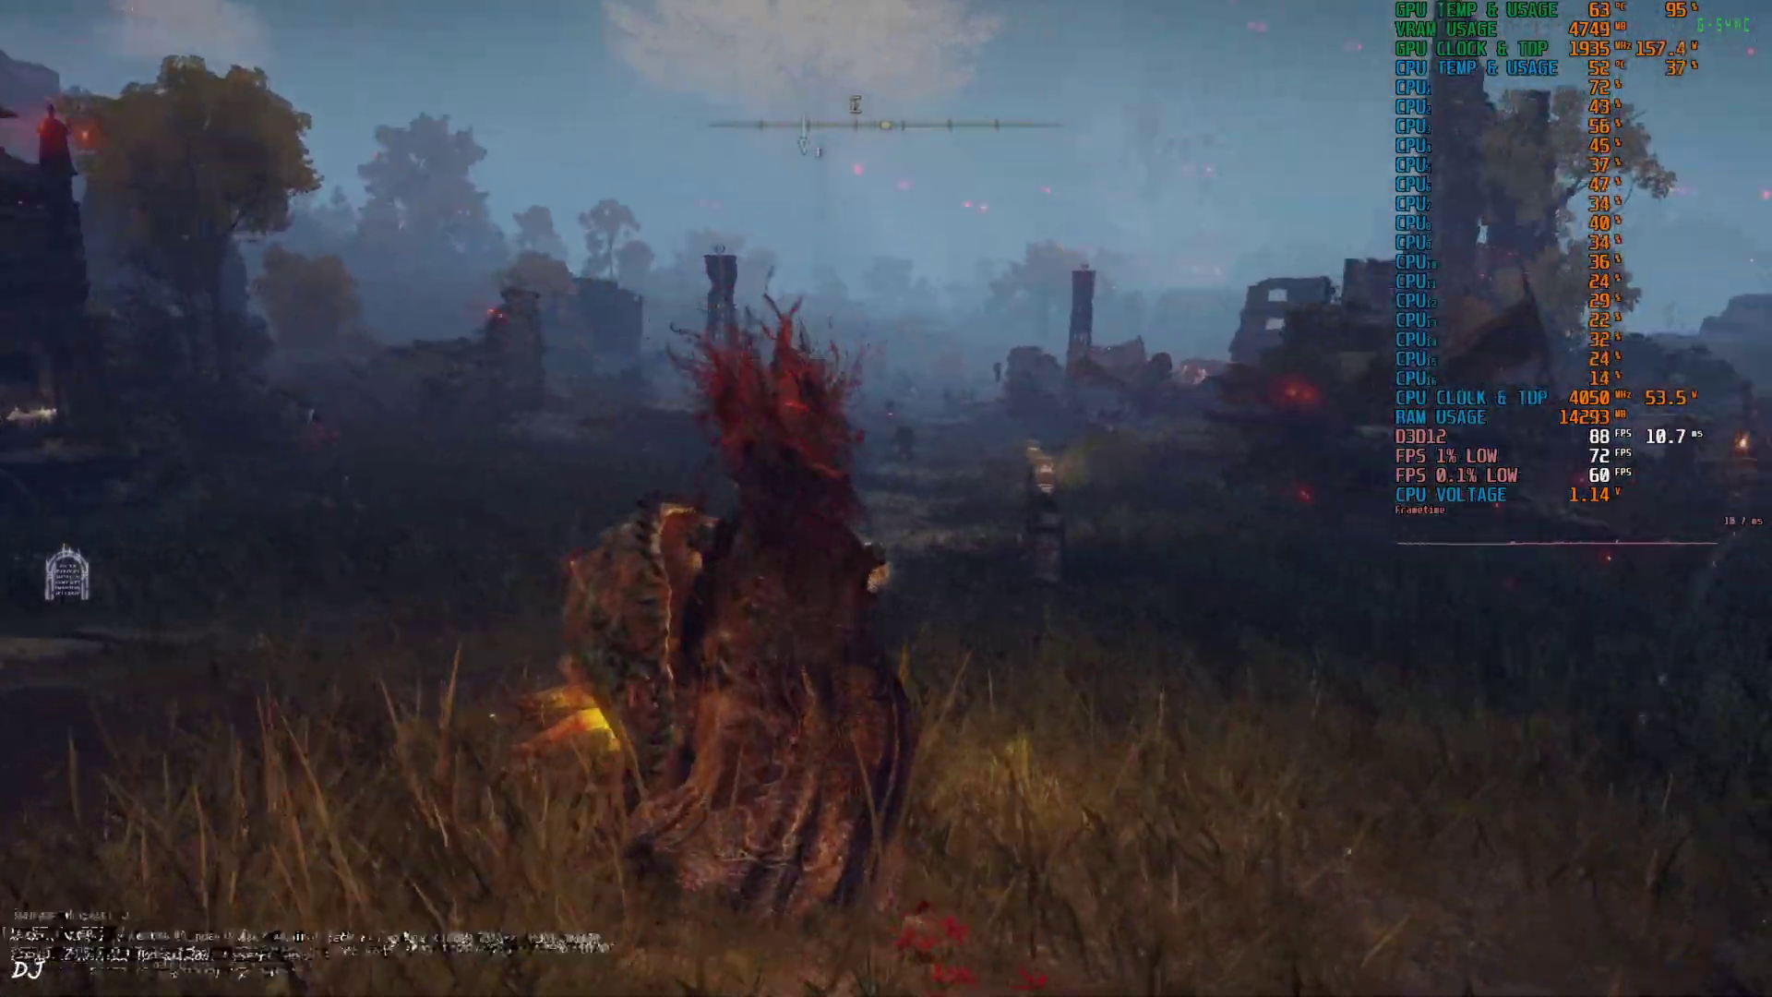
key(w)
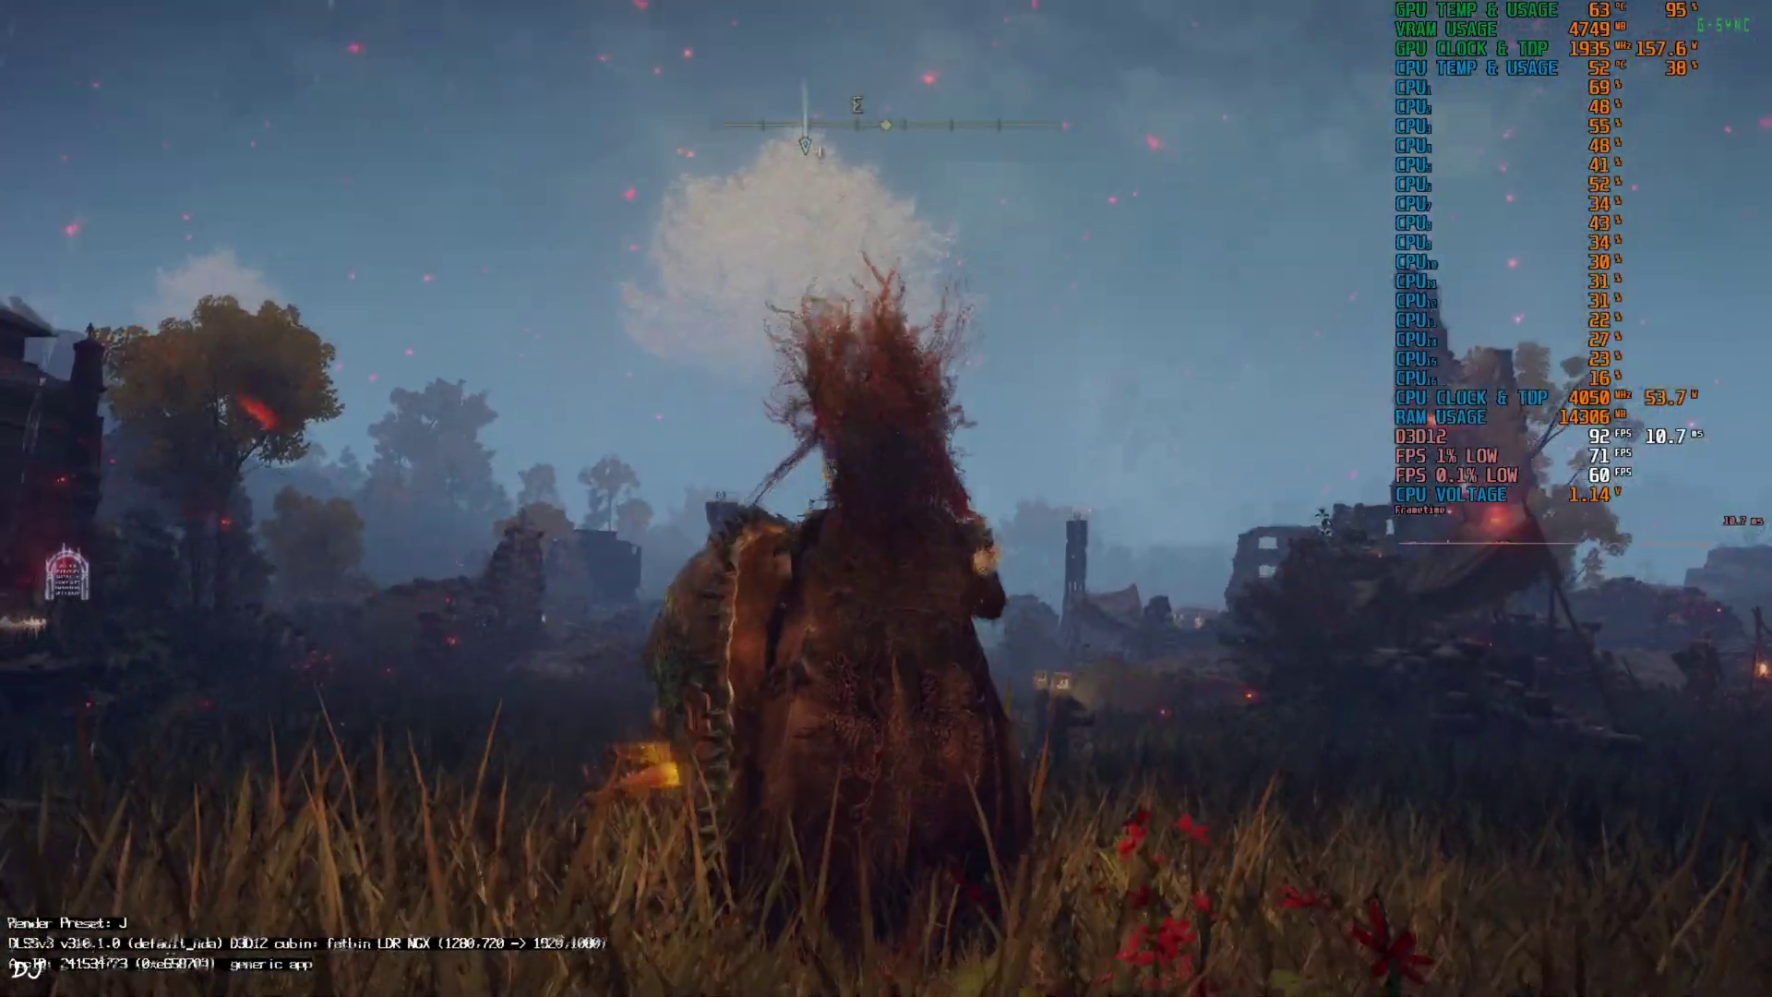
key(w)
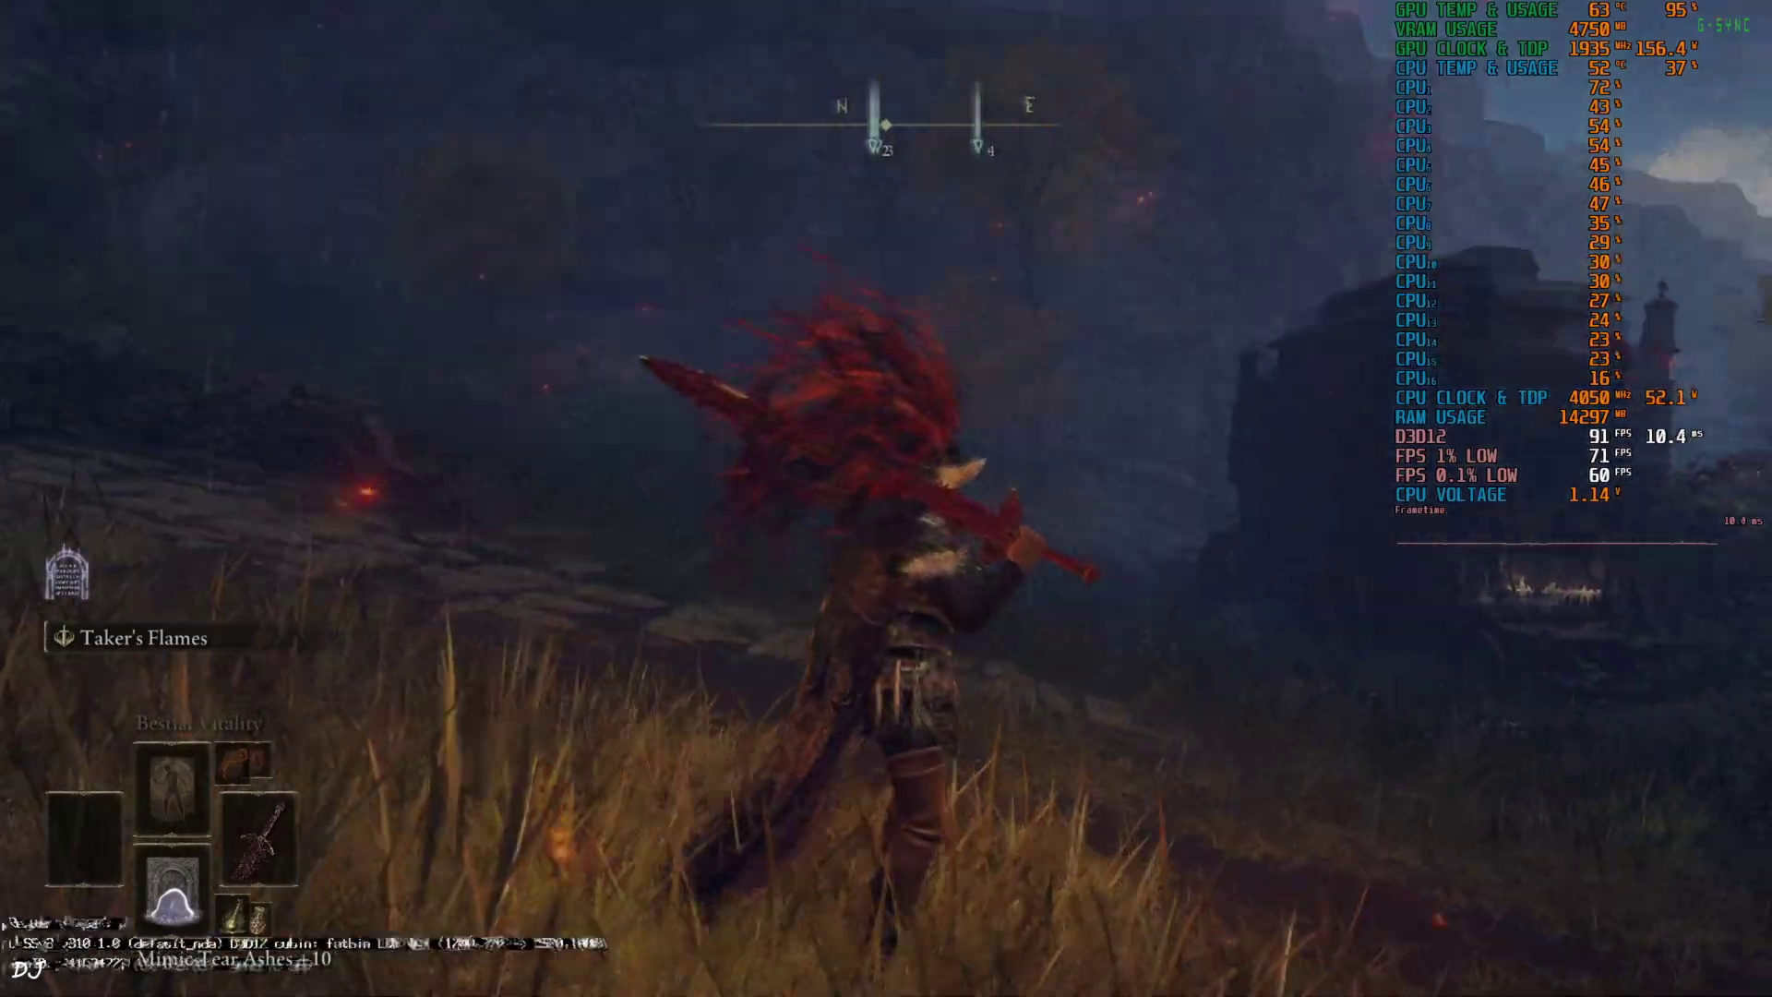
key(w)
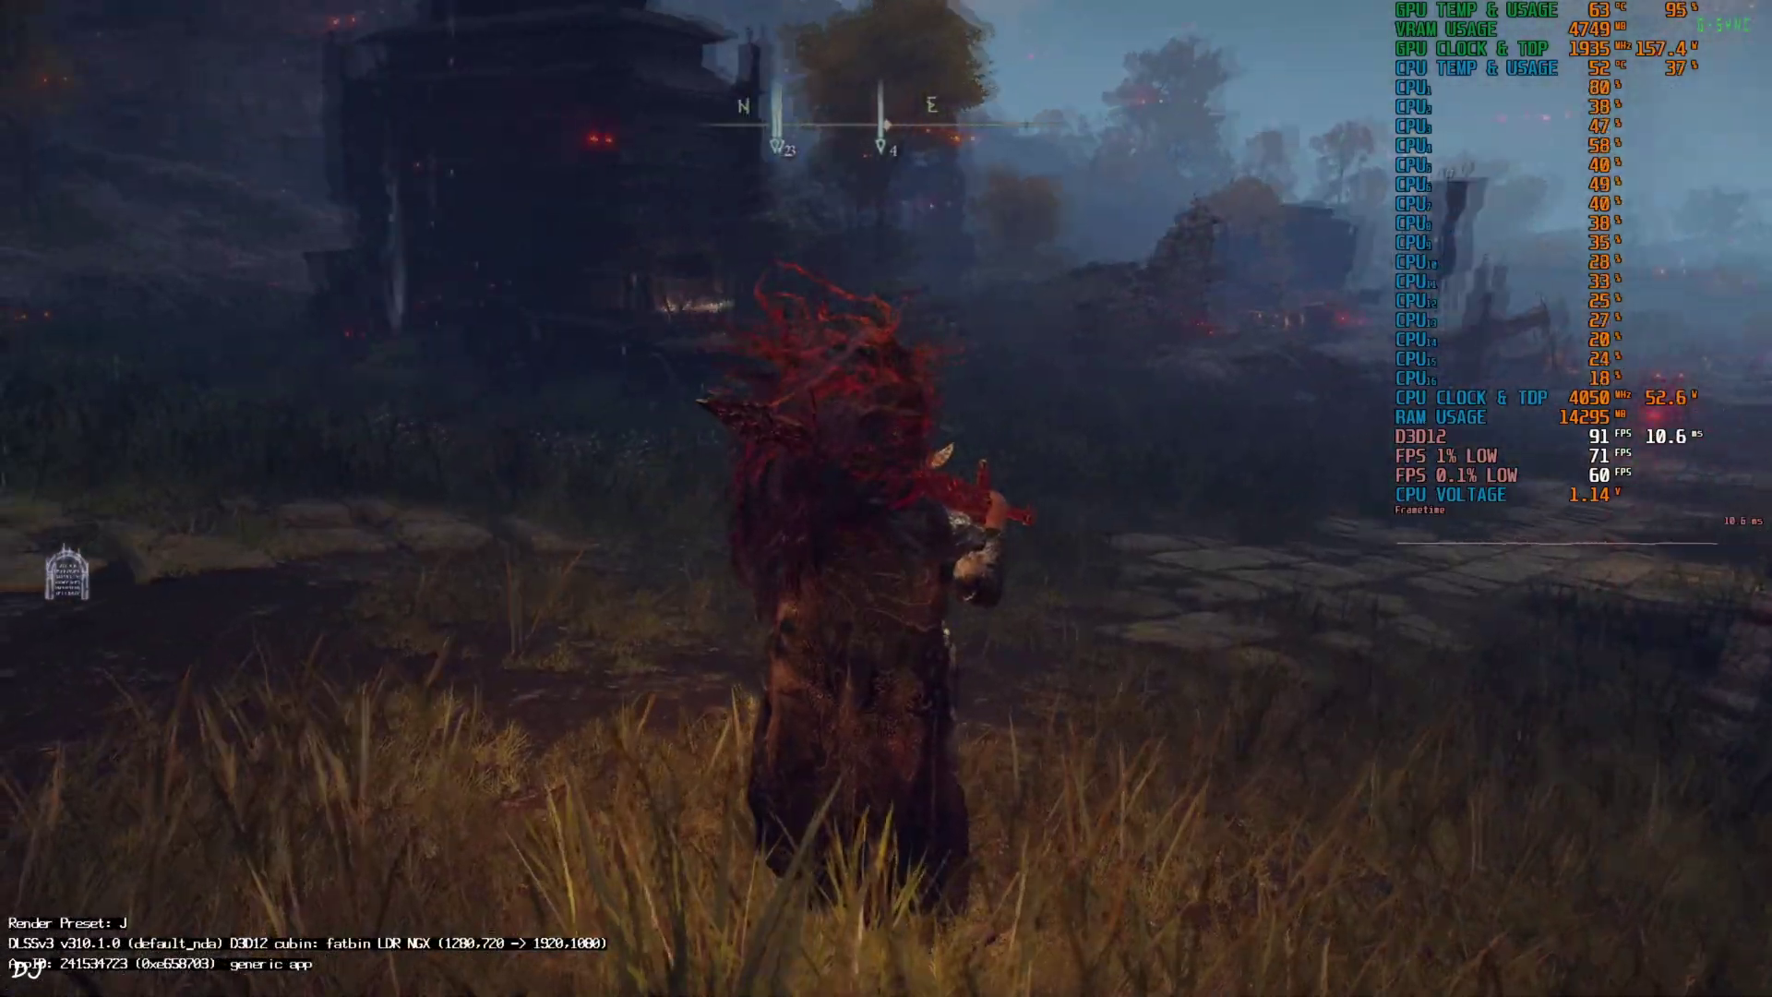
key(w)
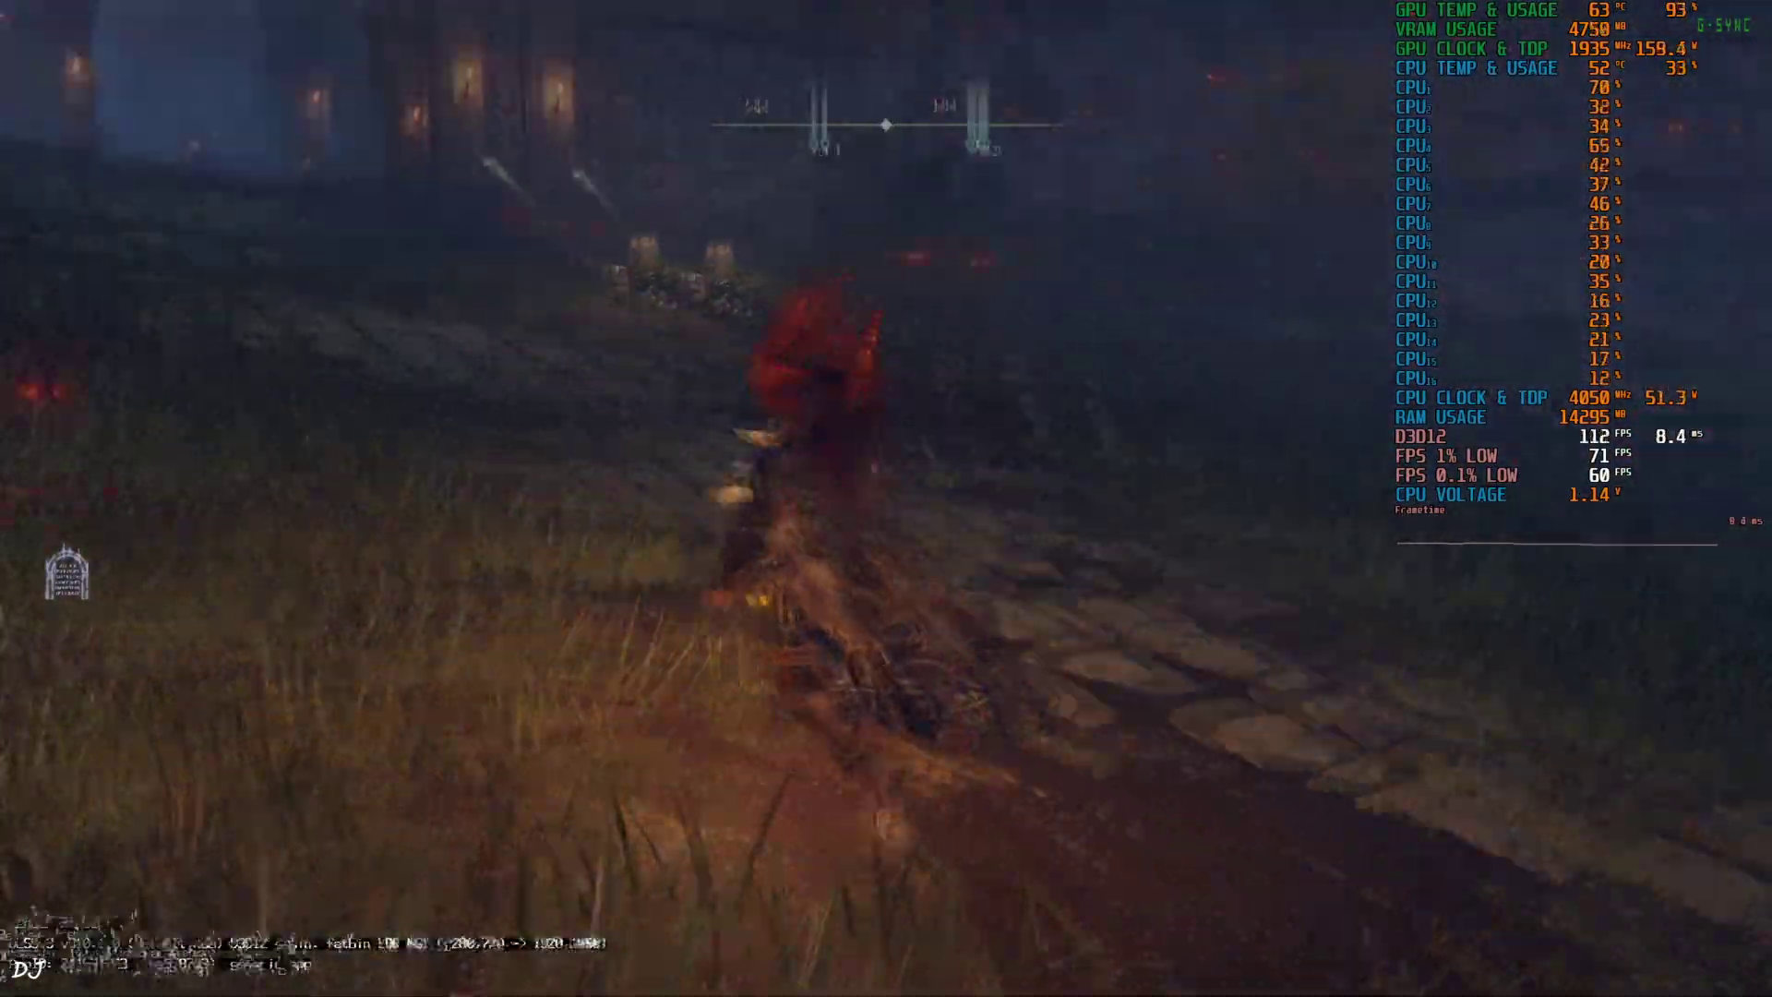
key(w)
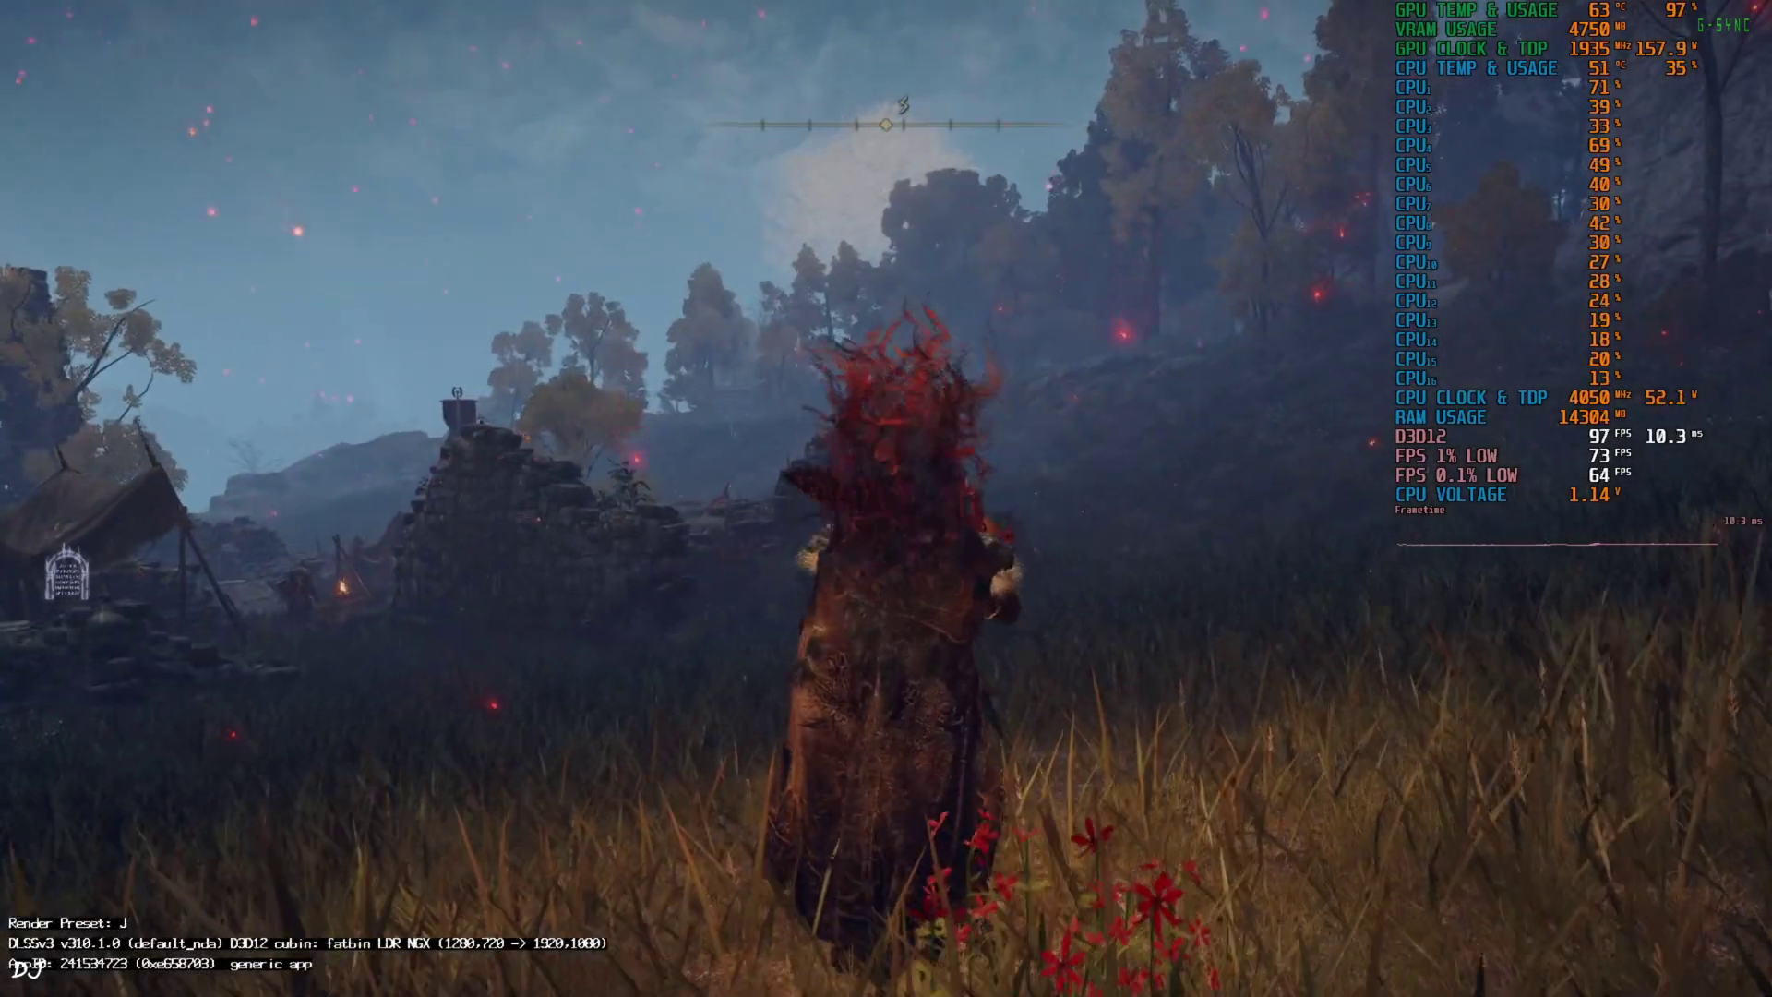
key(w)
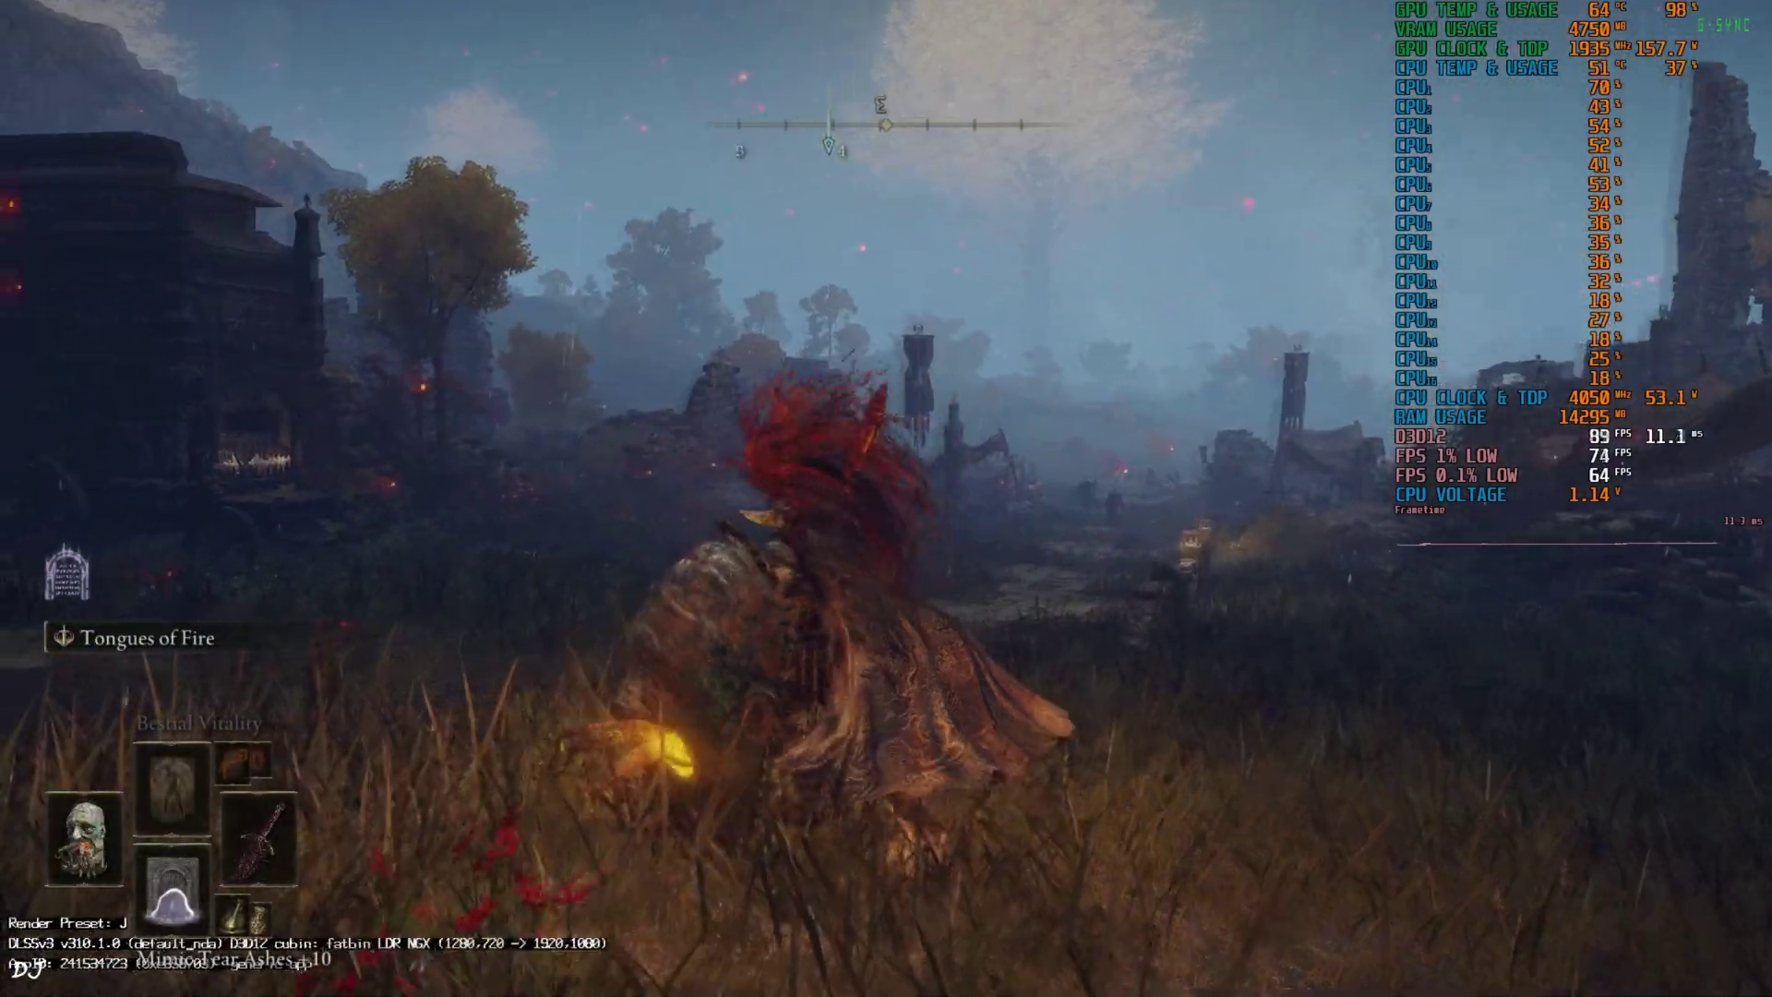
key(w)
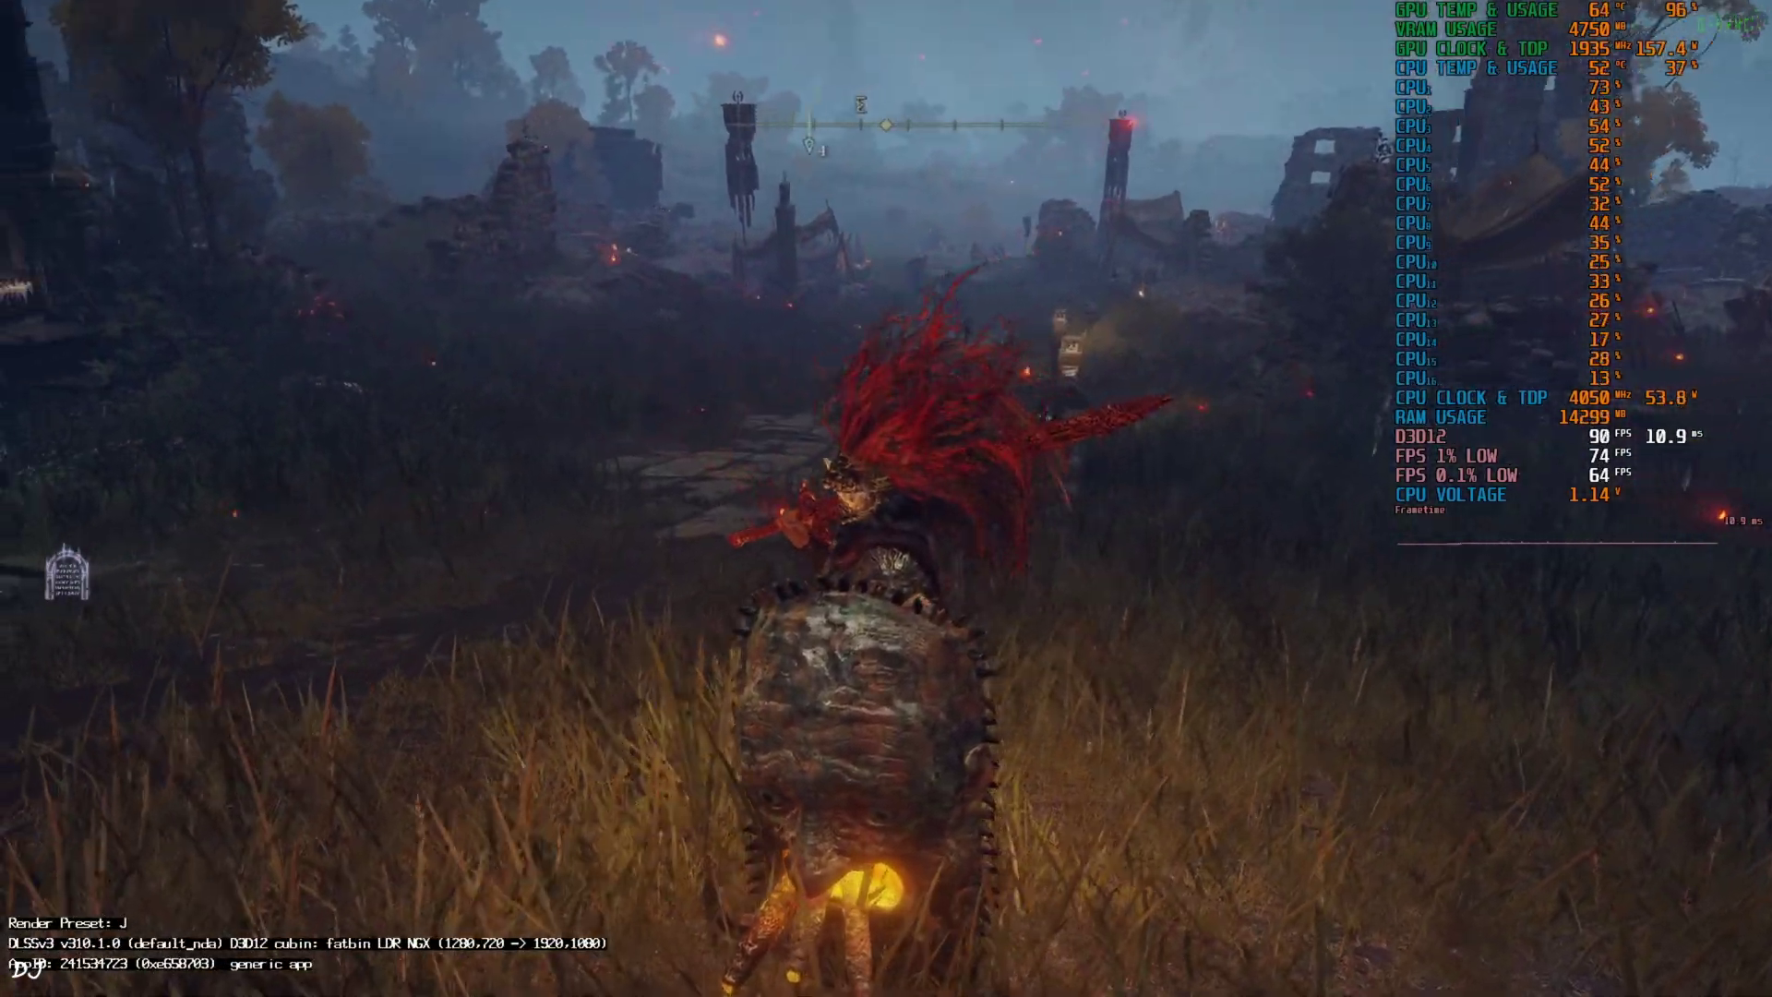
key(w)
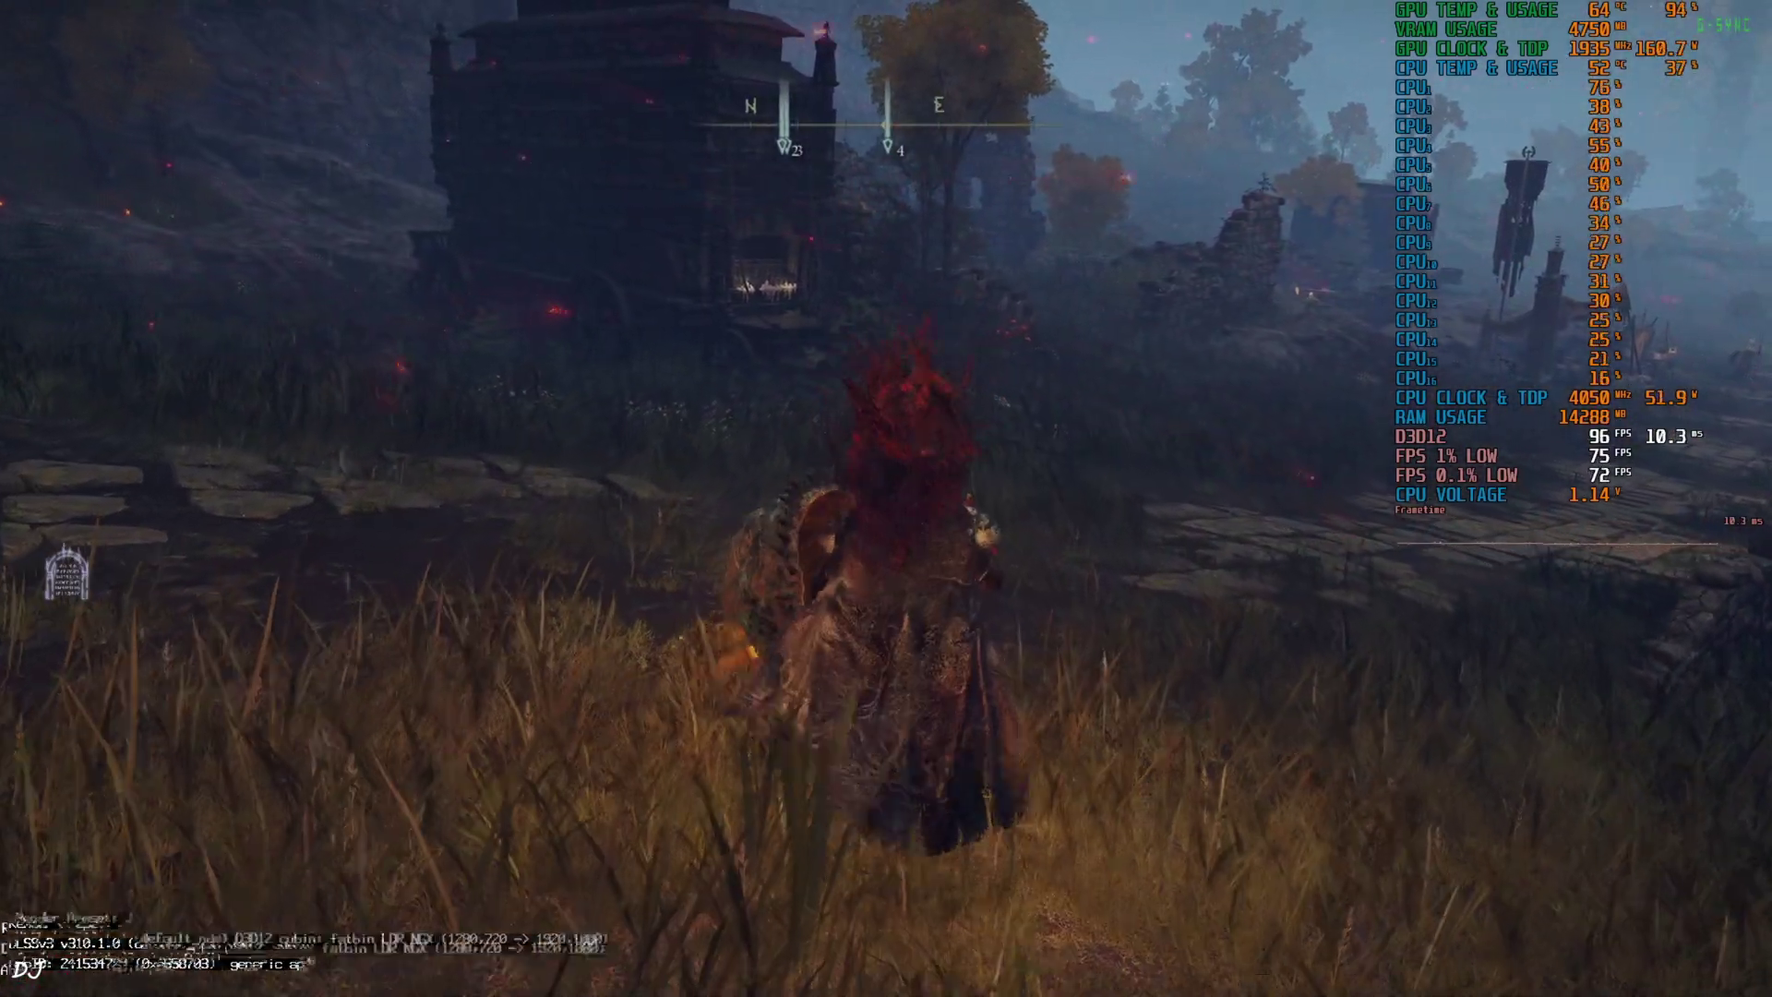
Move and roll the character around the grassy field at night to examine motion clarity and the performance overlay.
key(w)
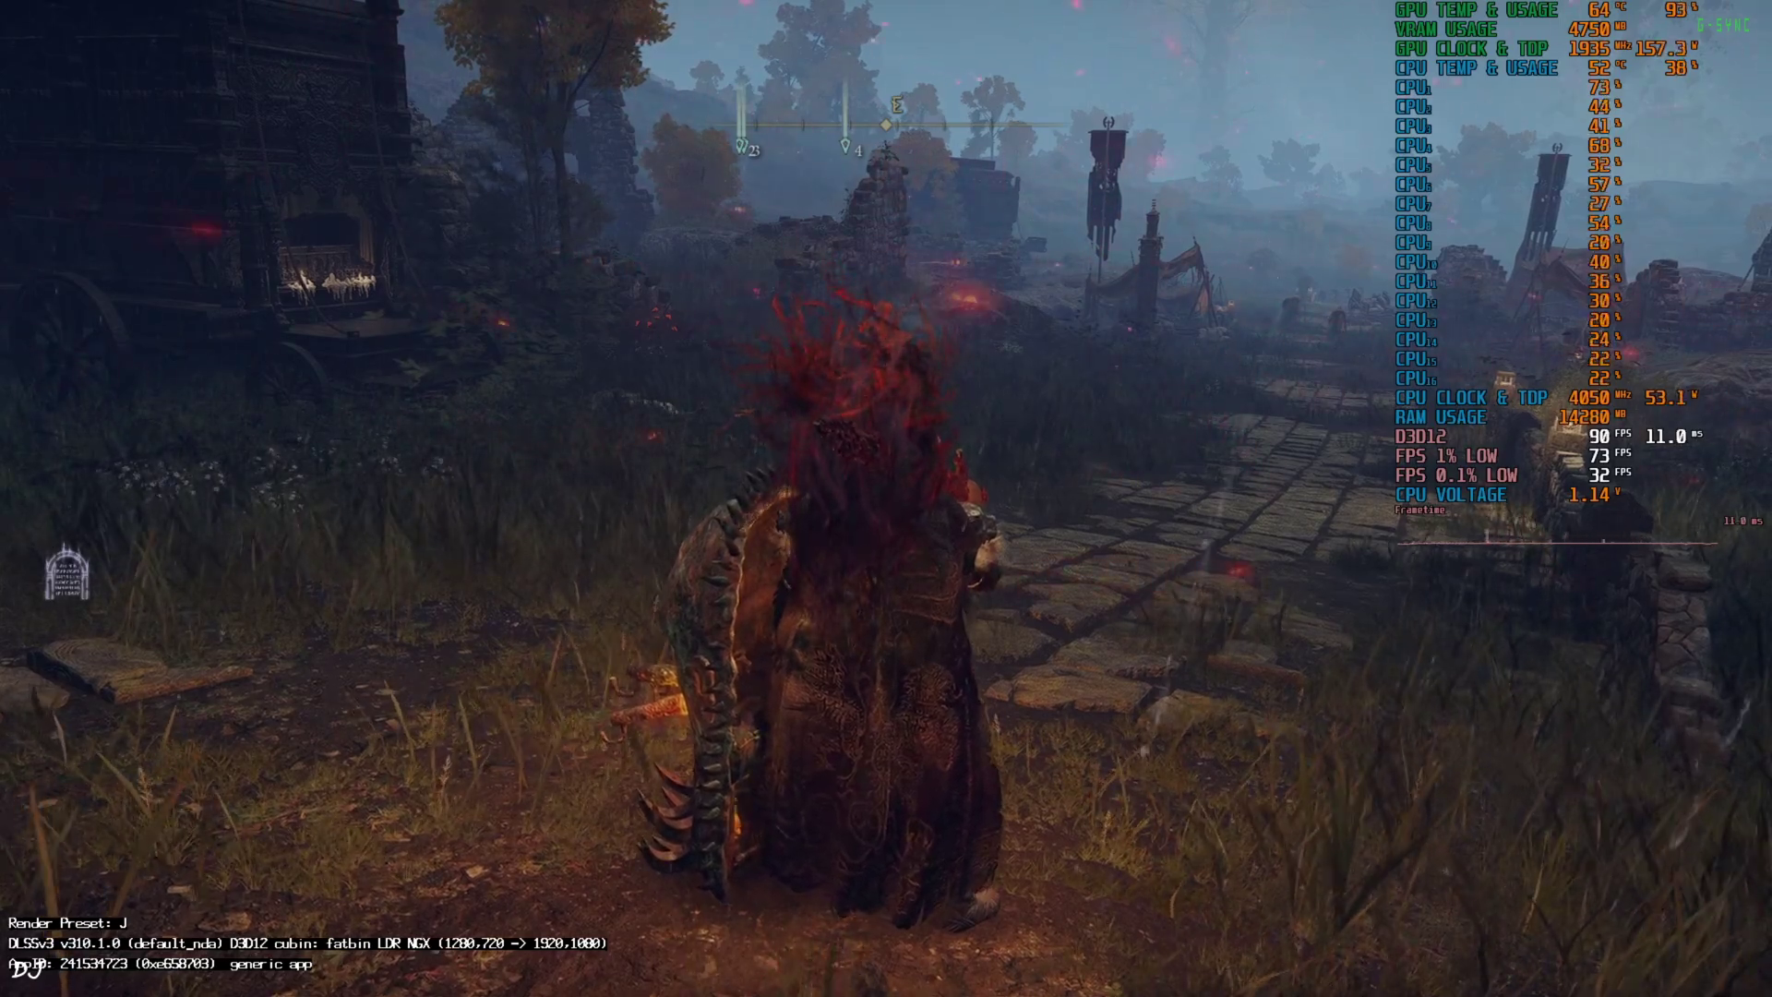
key(w)
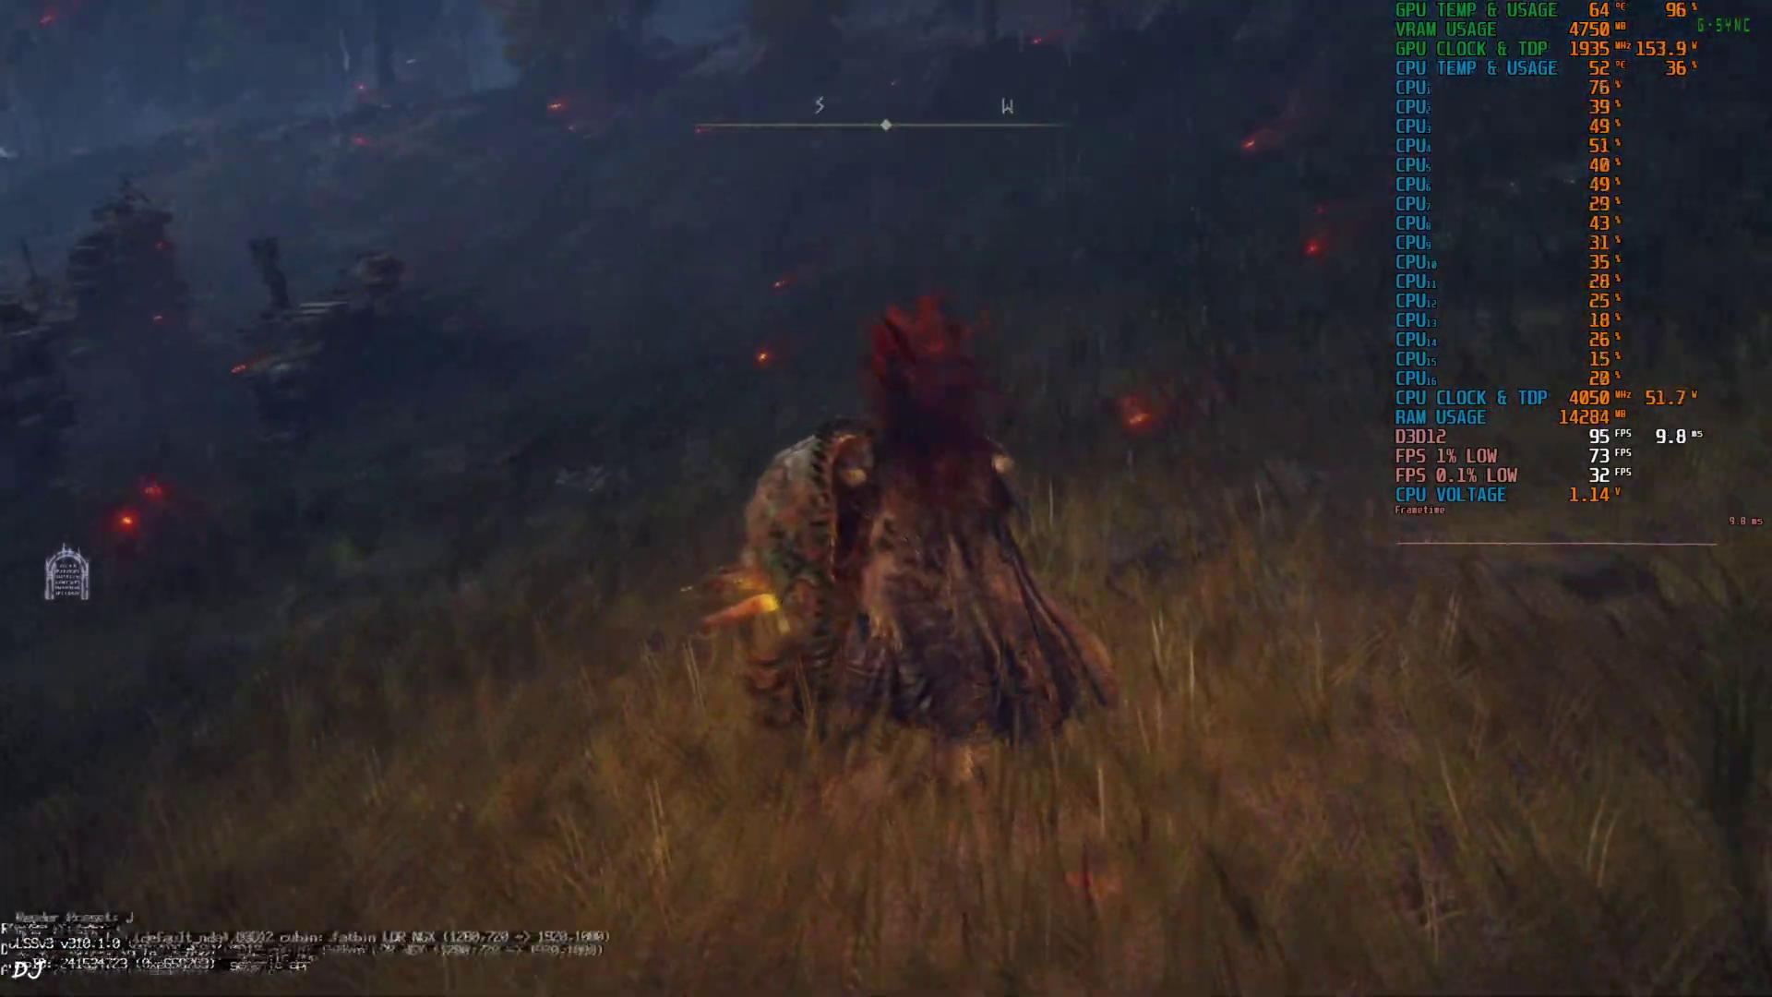
key(w)
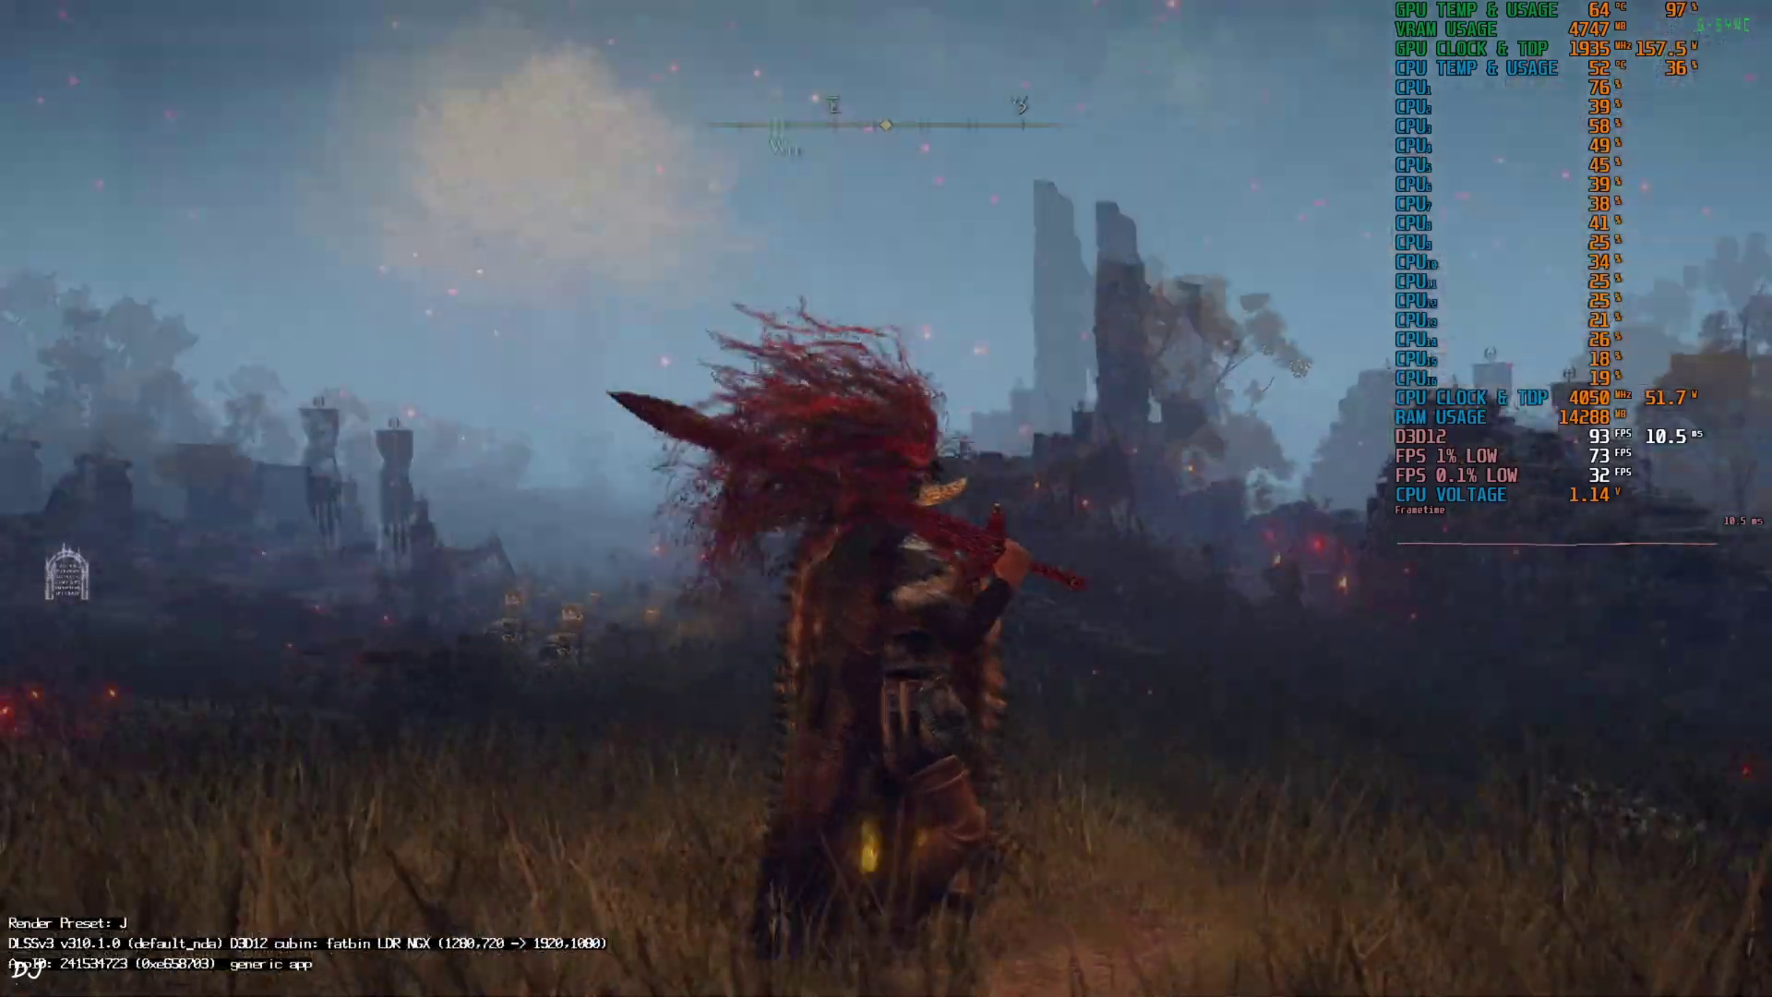
key(w)
key(space)
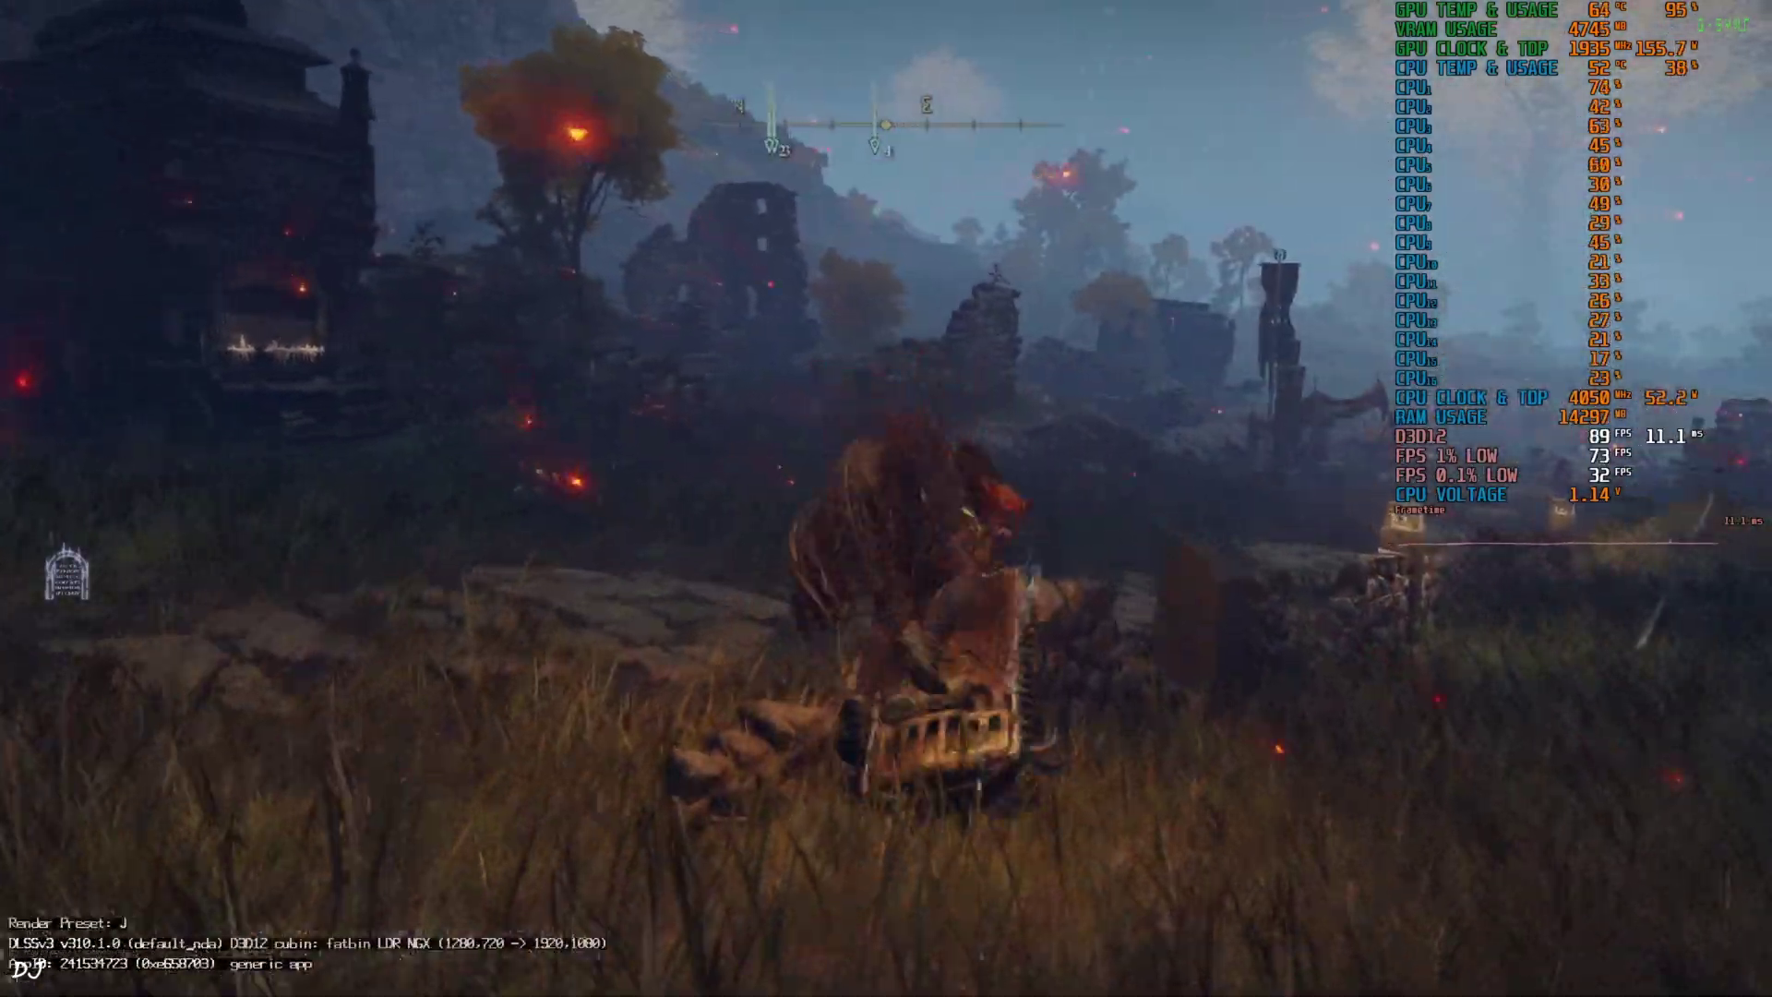
Run along the stone road into Gatefront Ruins to examine frame pacing and image quality while travelling.
key(w)
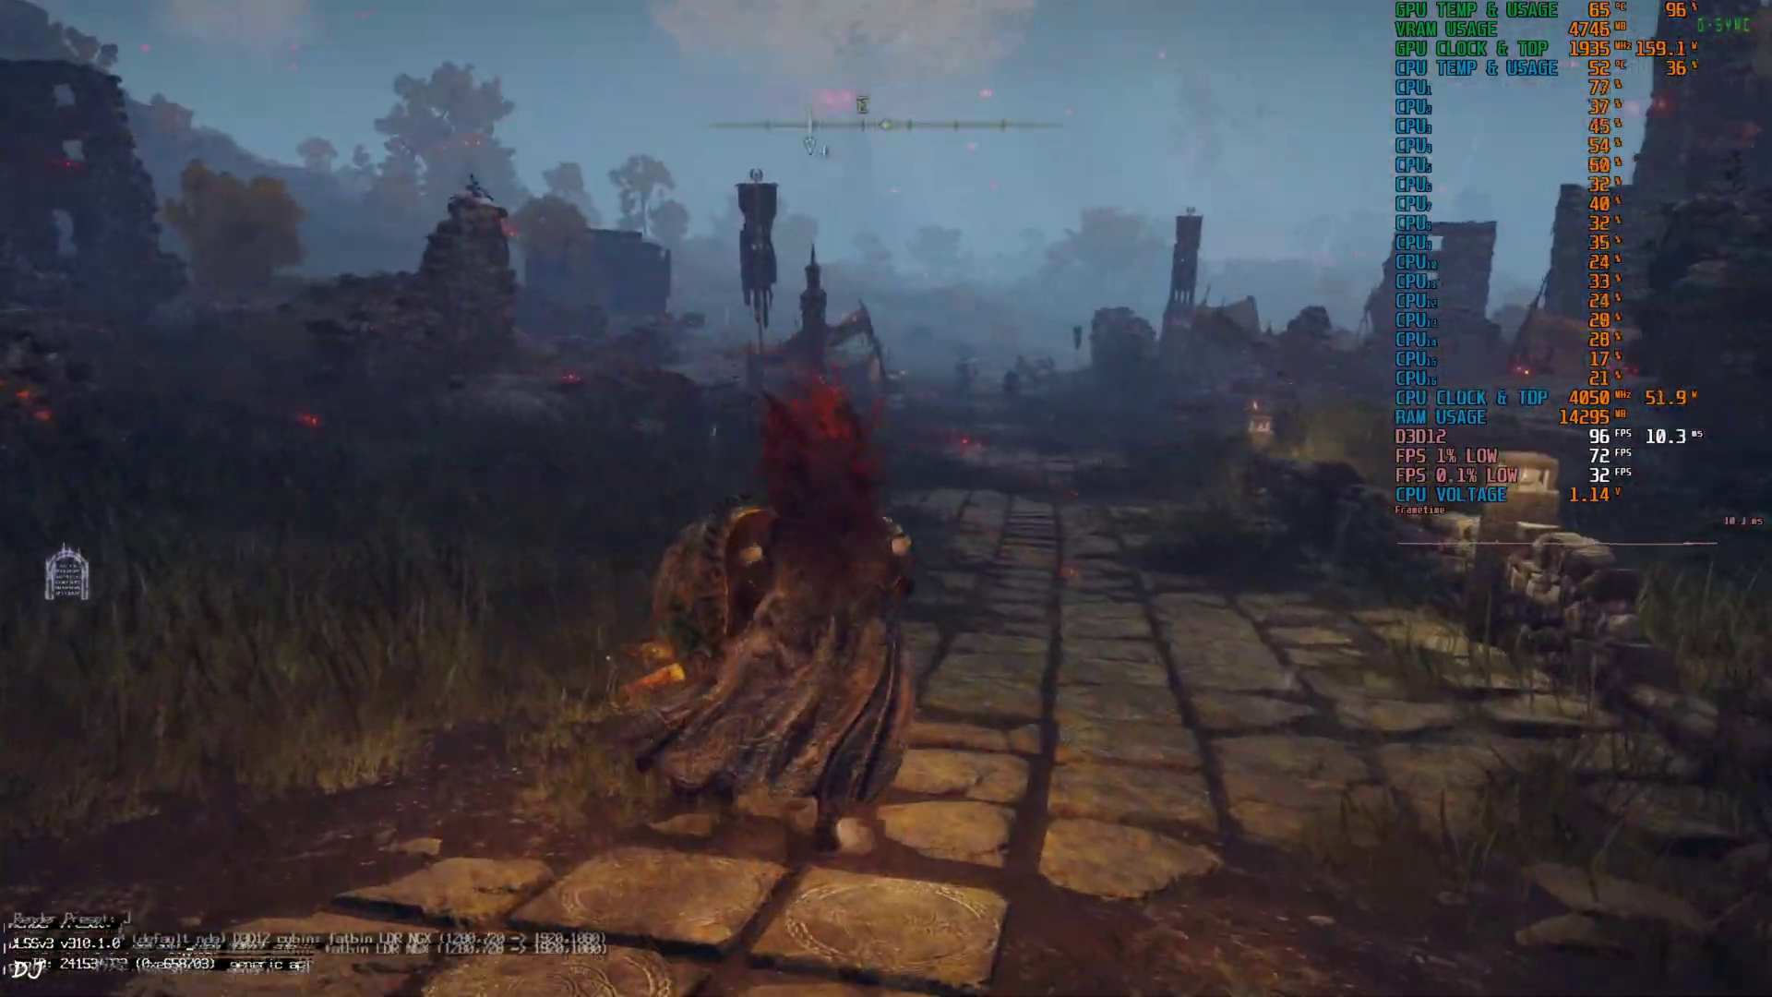
key(w)
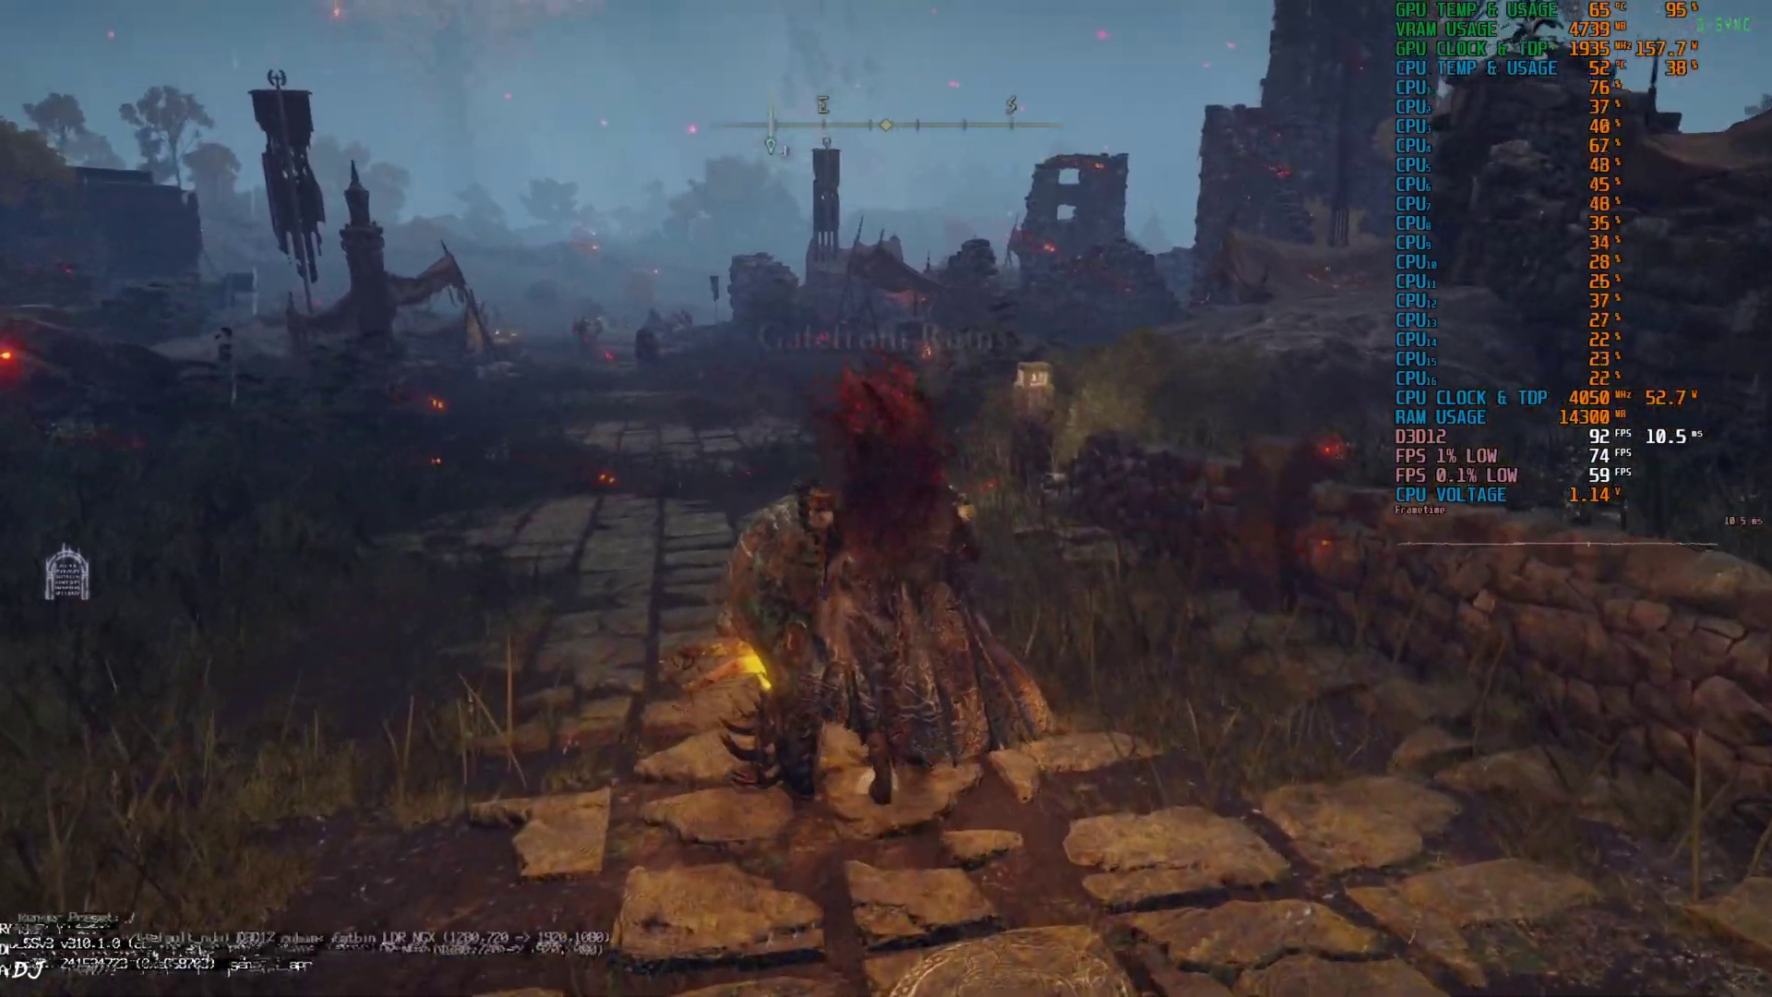
key(w)
key(w)
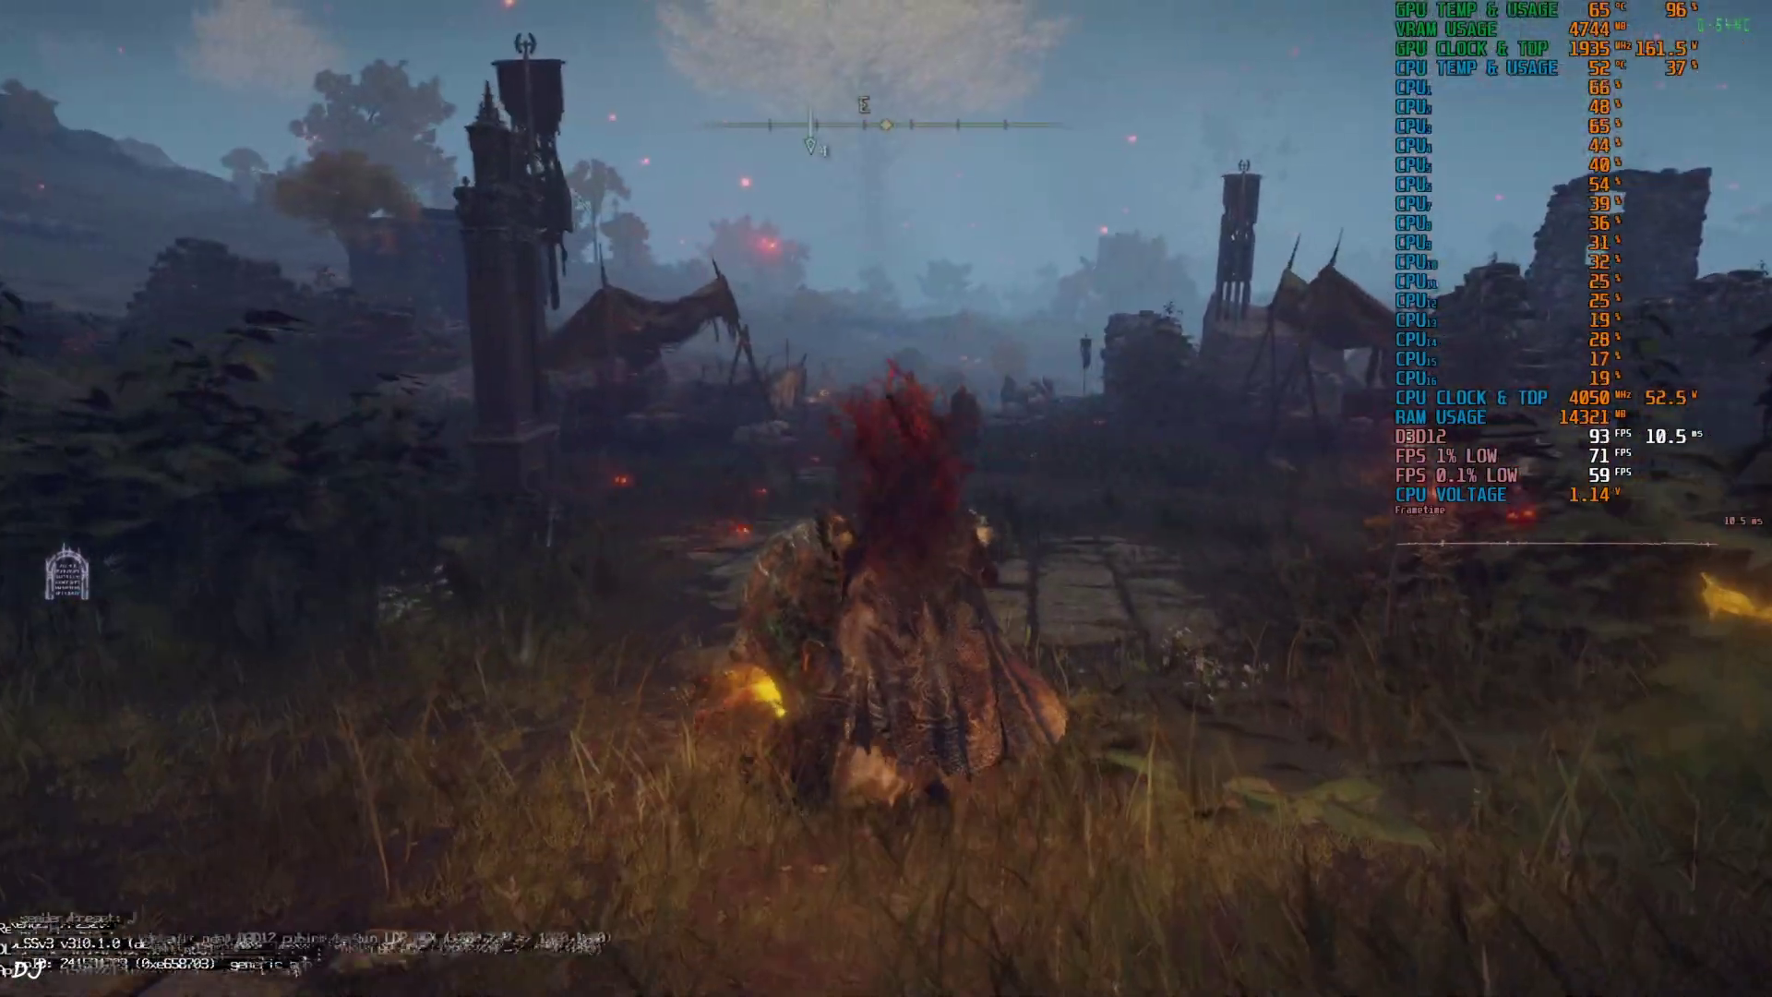
key(w)
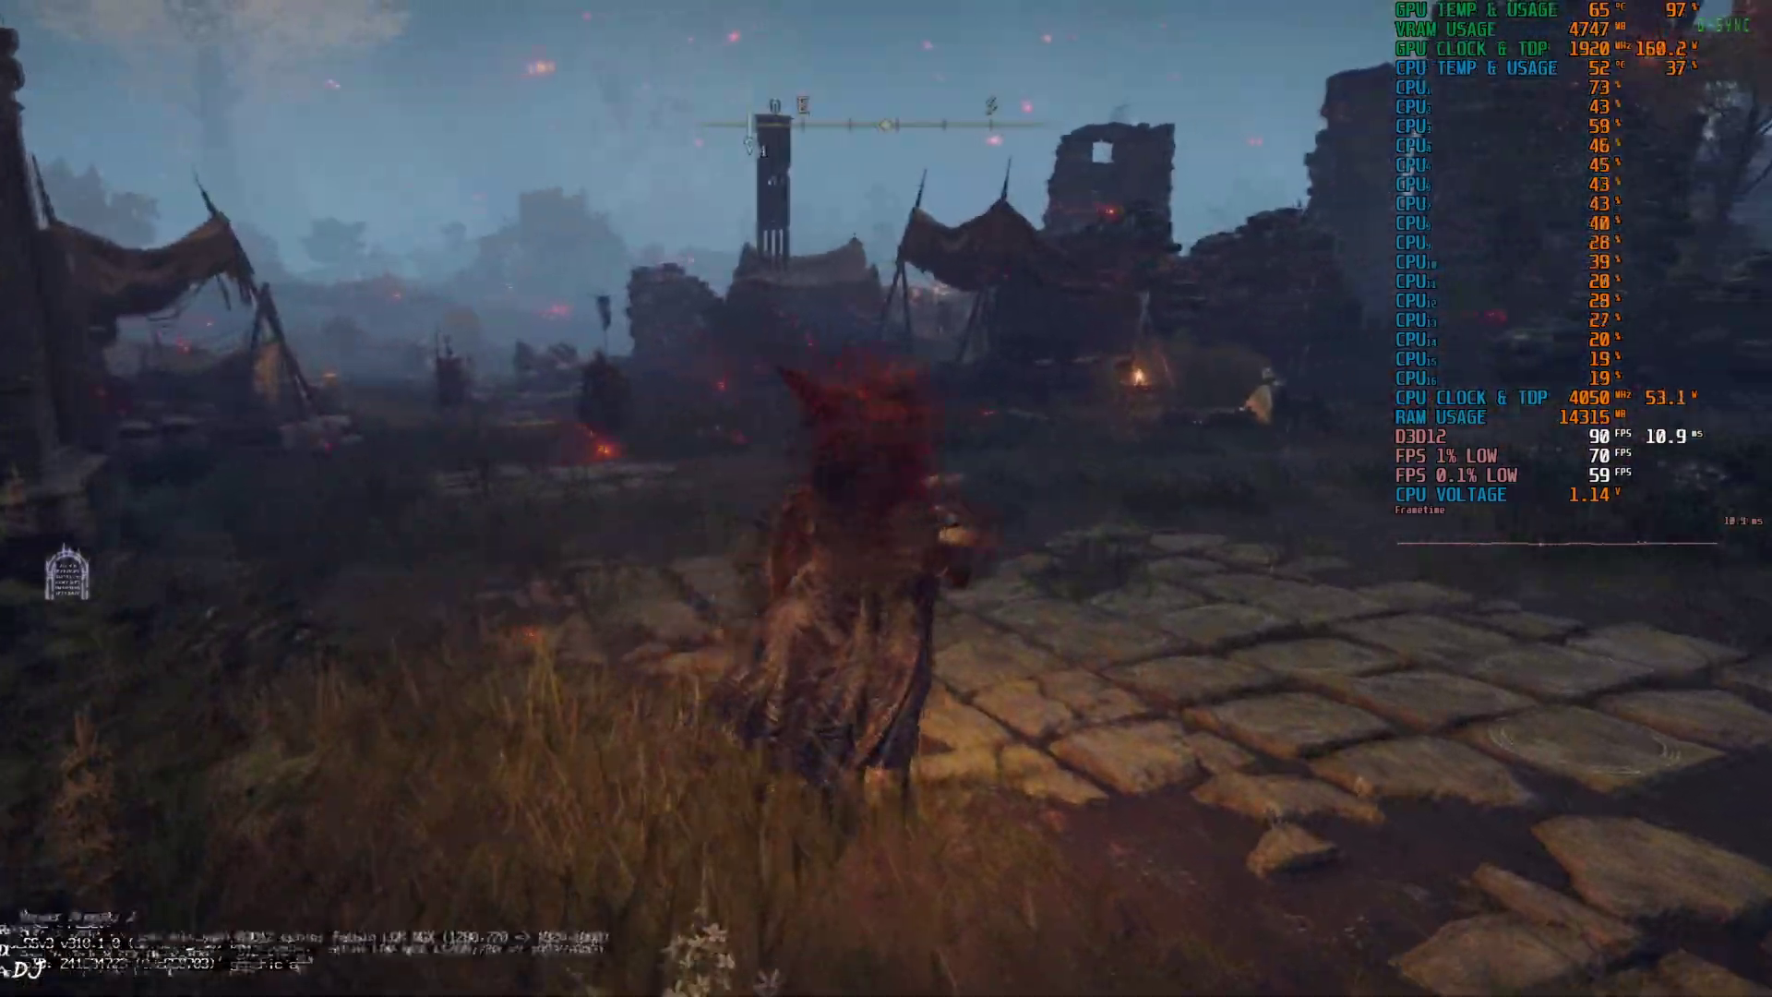
key(w)
Lock on to the soldier near the campfire in Gatefront Ruins and defeat him.
key(q)
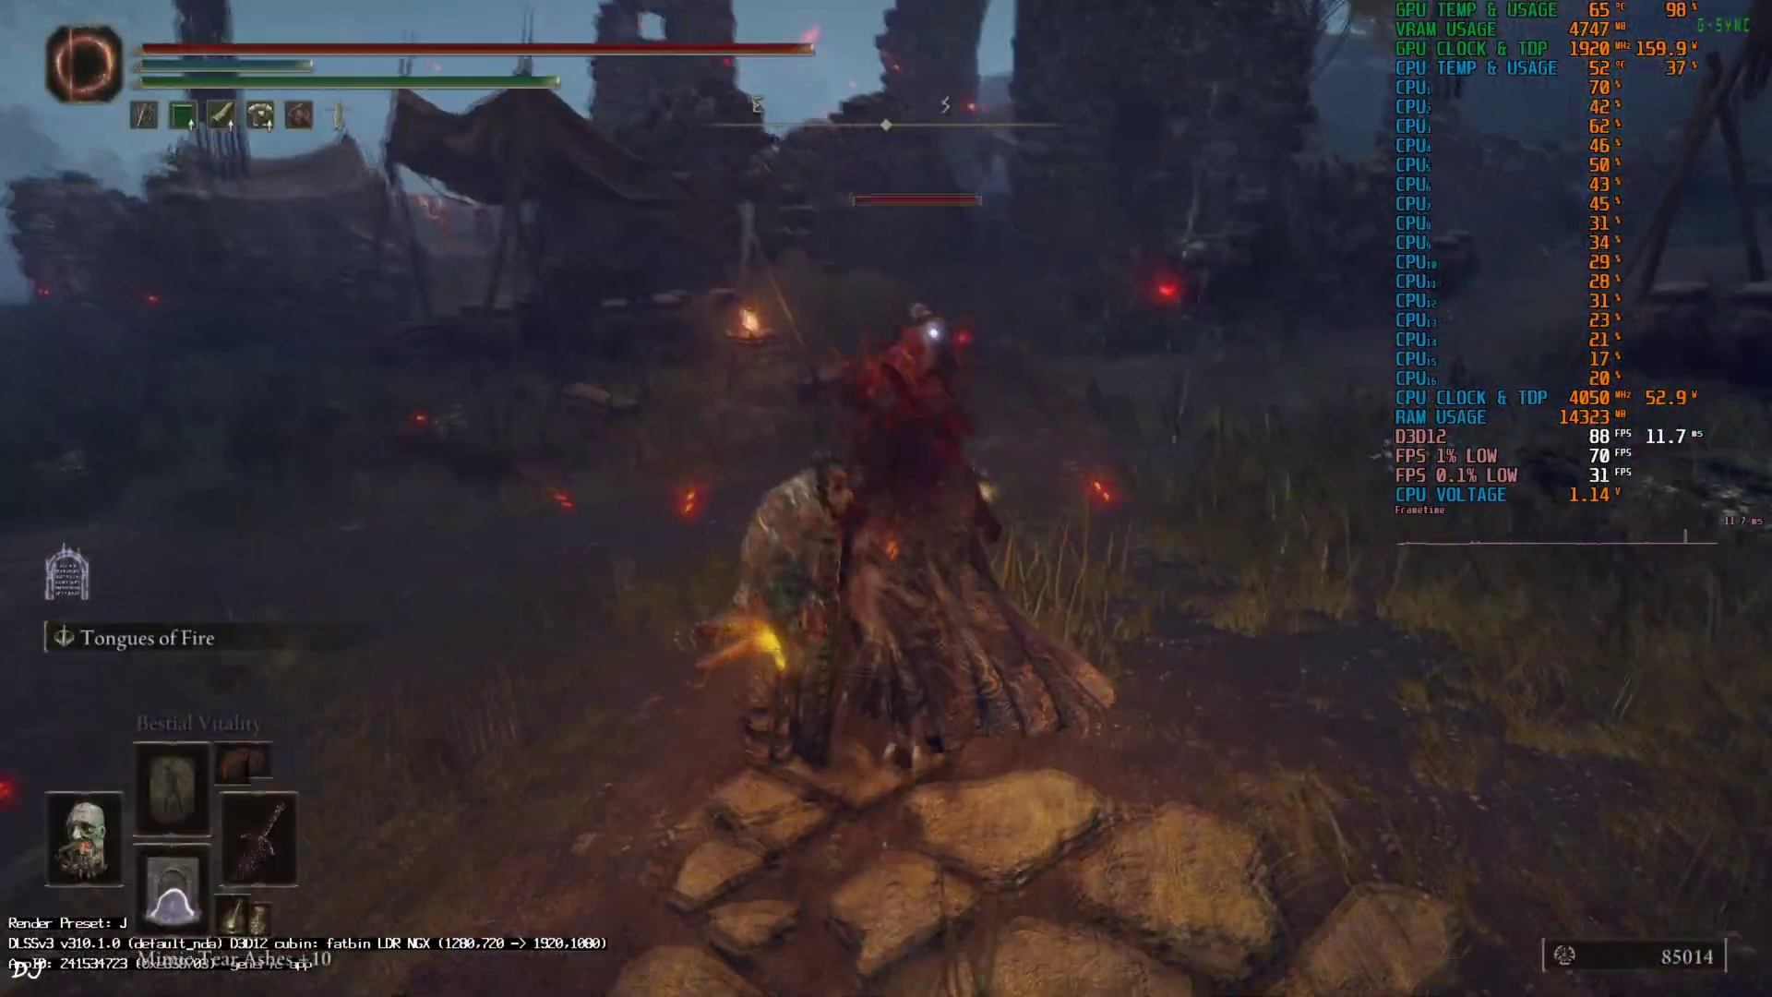
key(w)
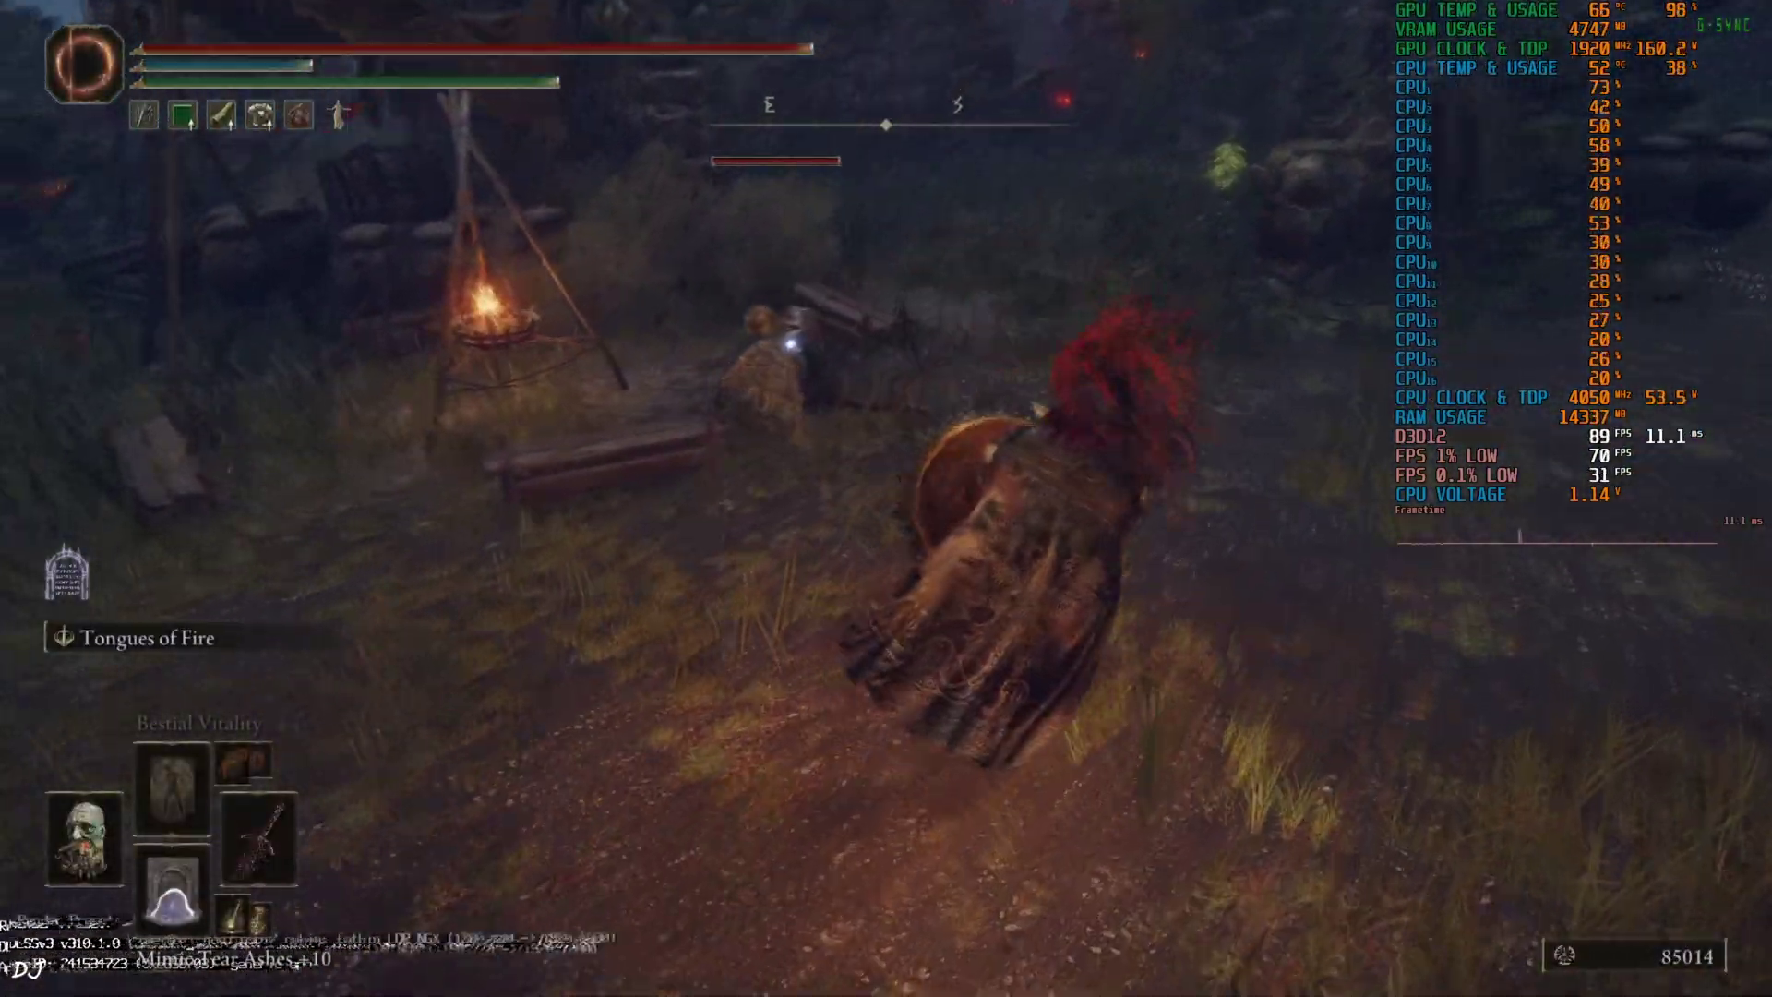
key(w)
key(space)
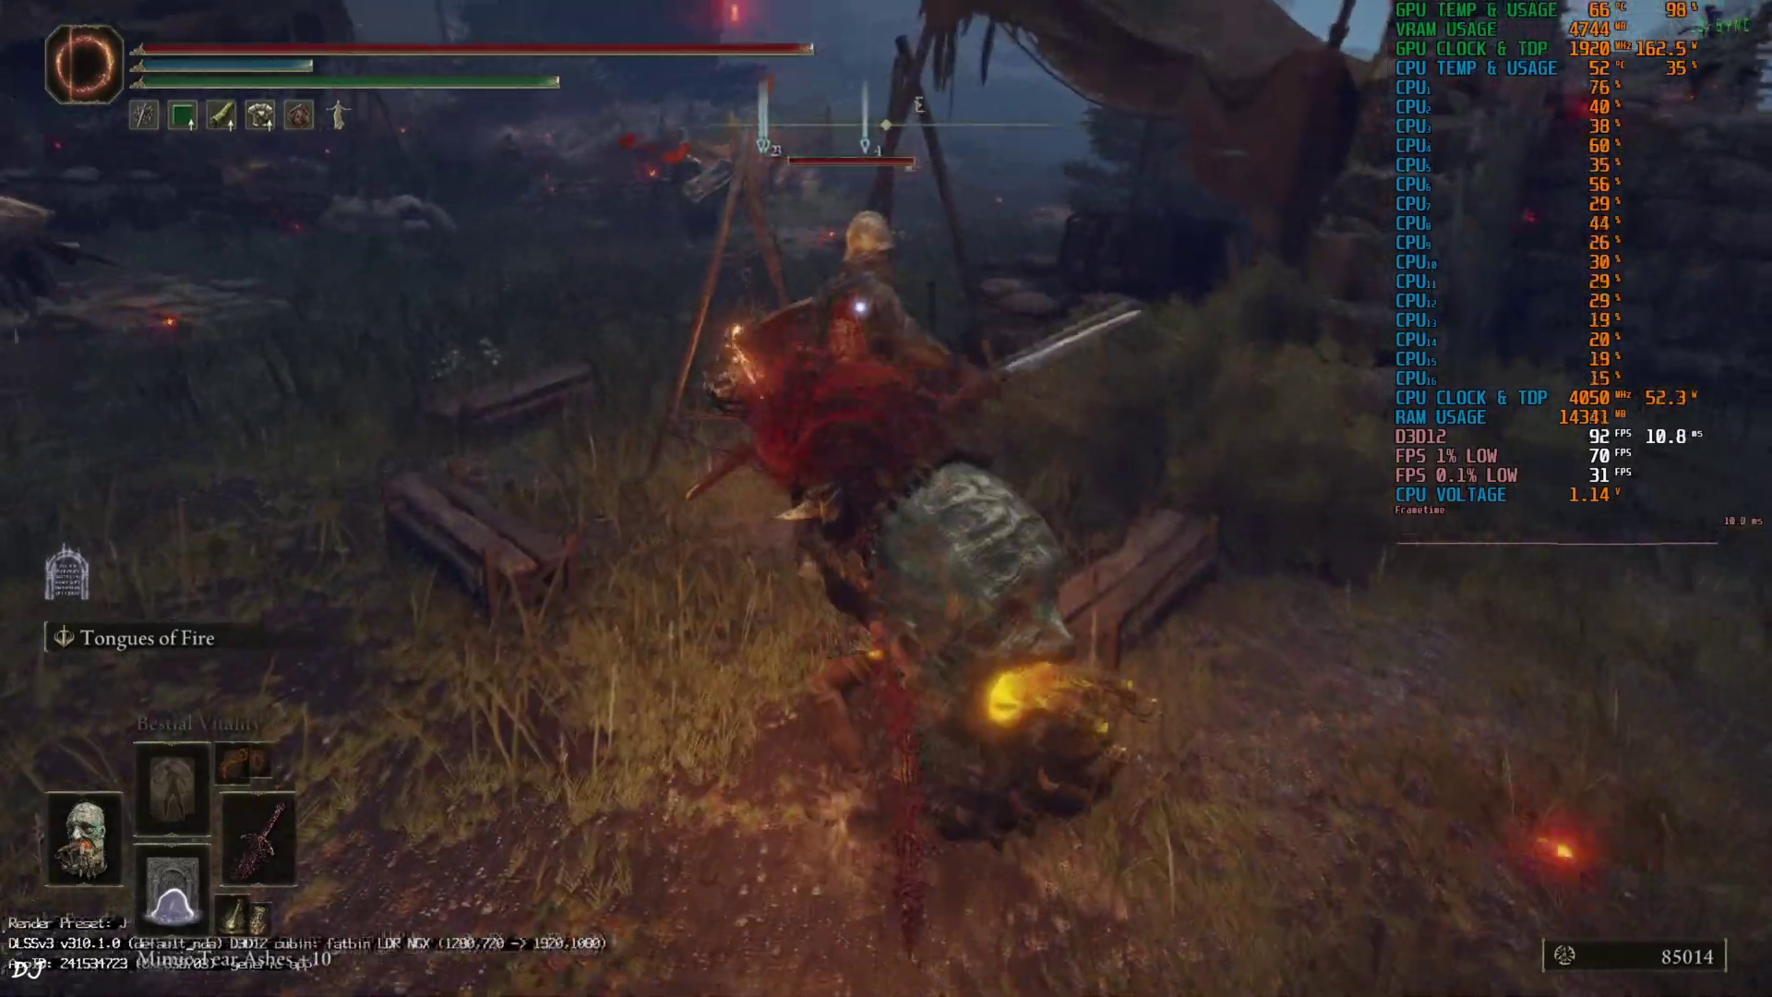
key(w)
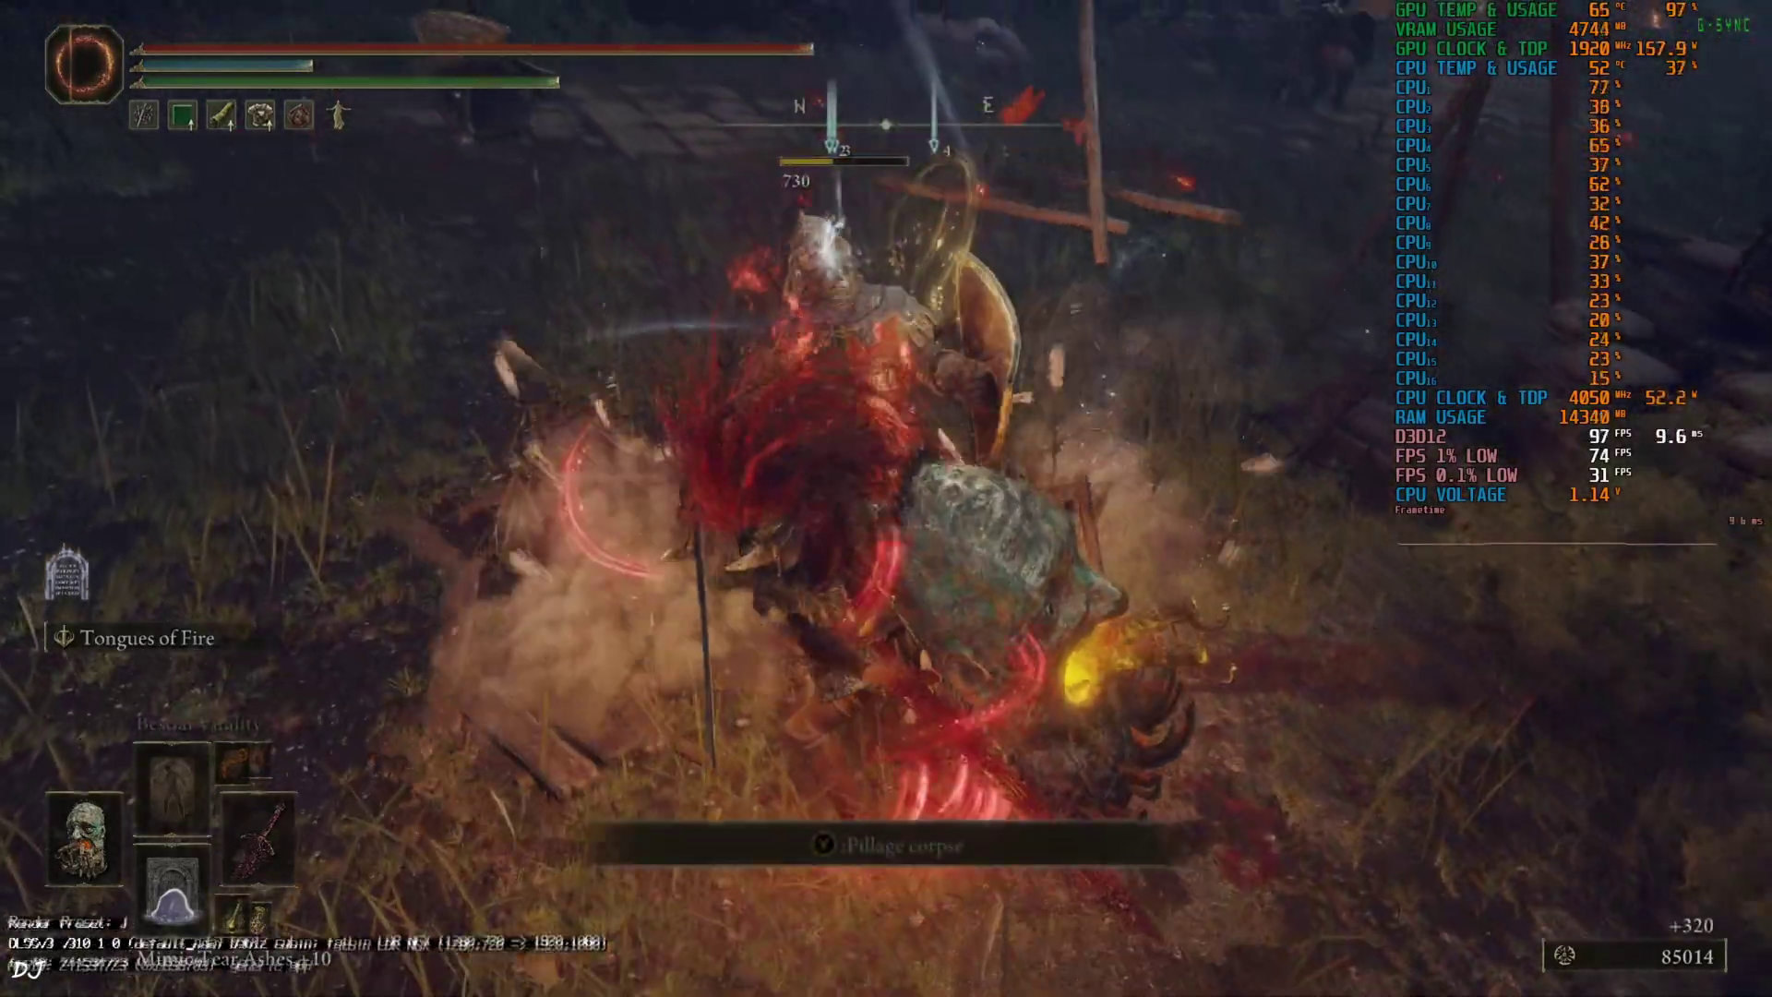
key(w)
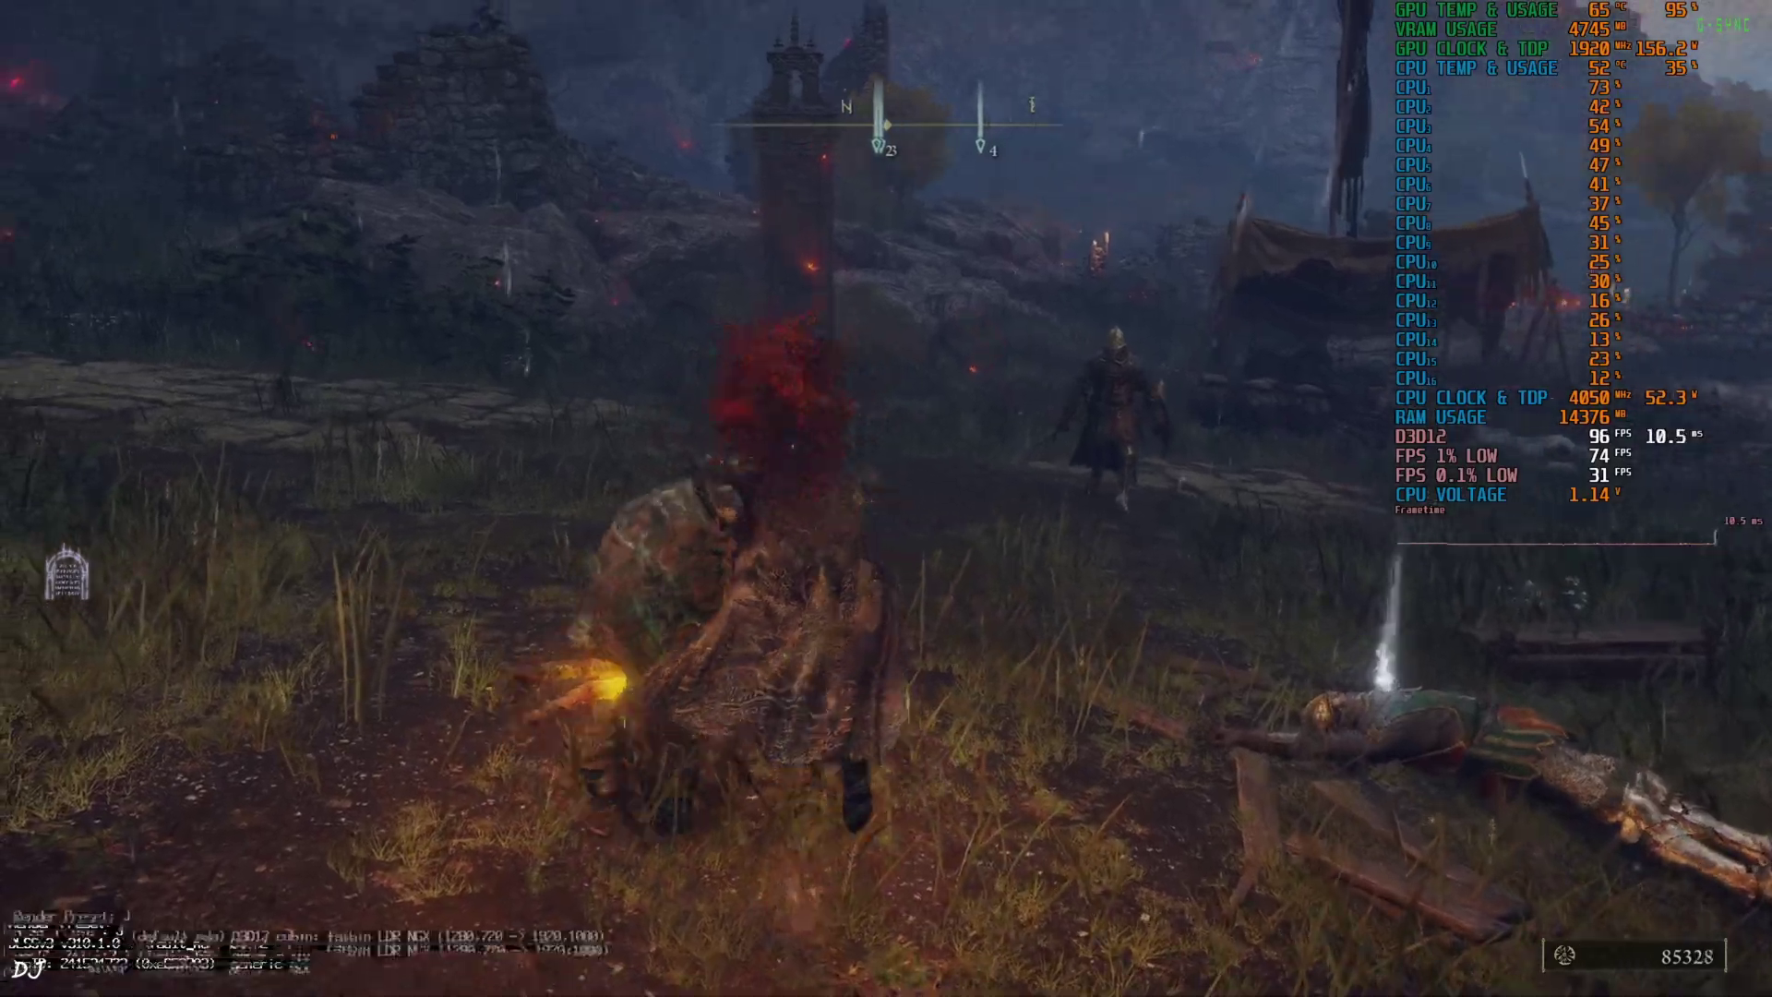
Lock on to the next soldier approaching in the ruins and attack him.
key(q)
key(a)
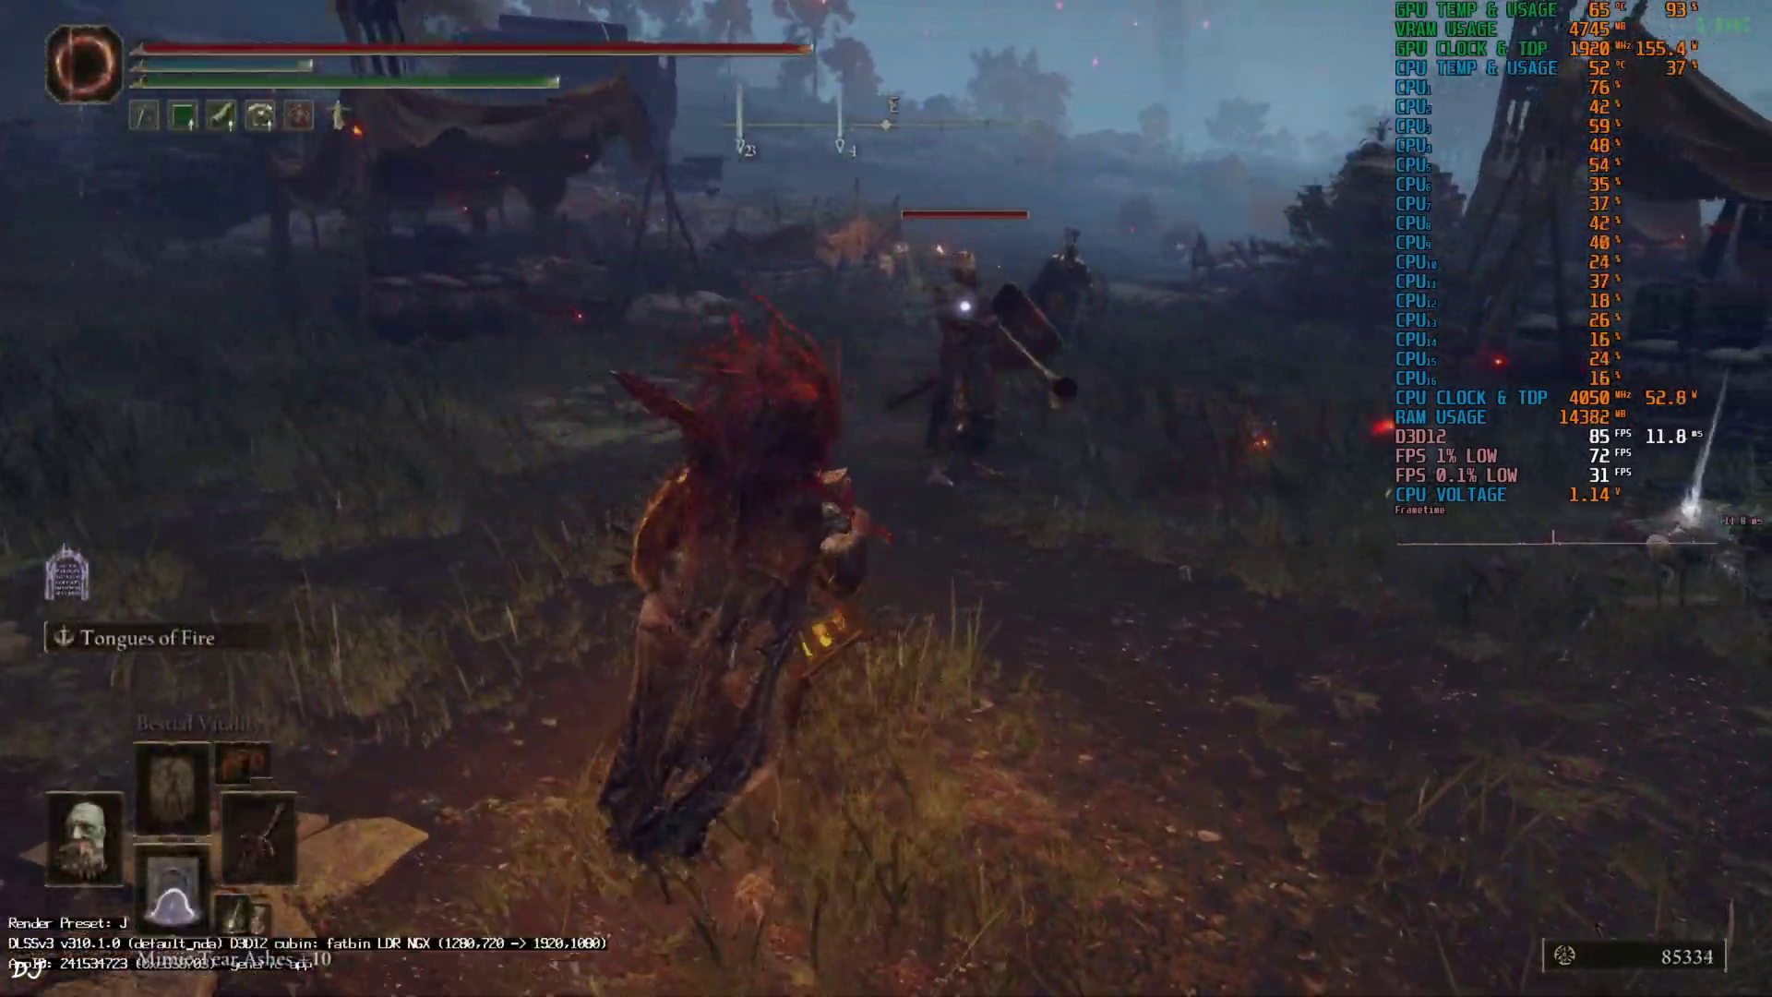
key(w)
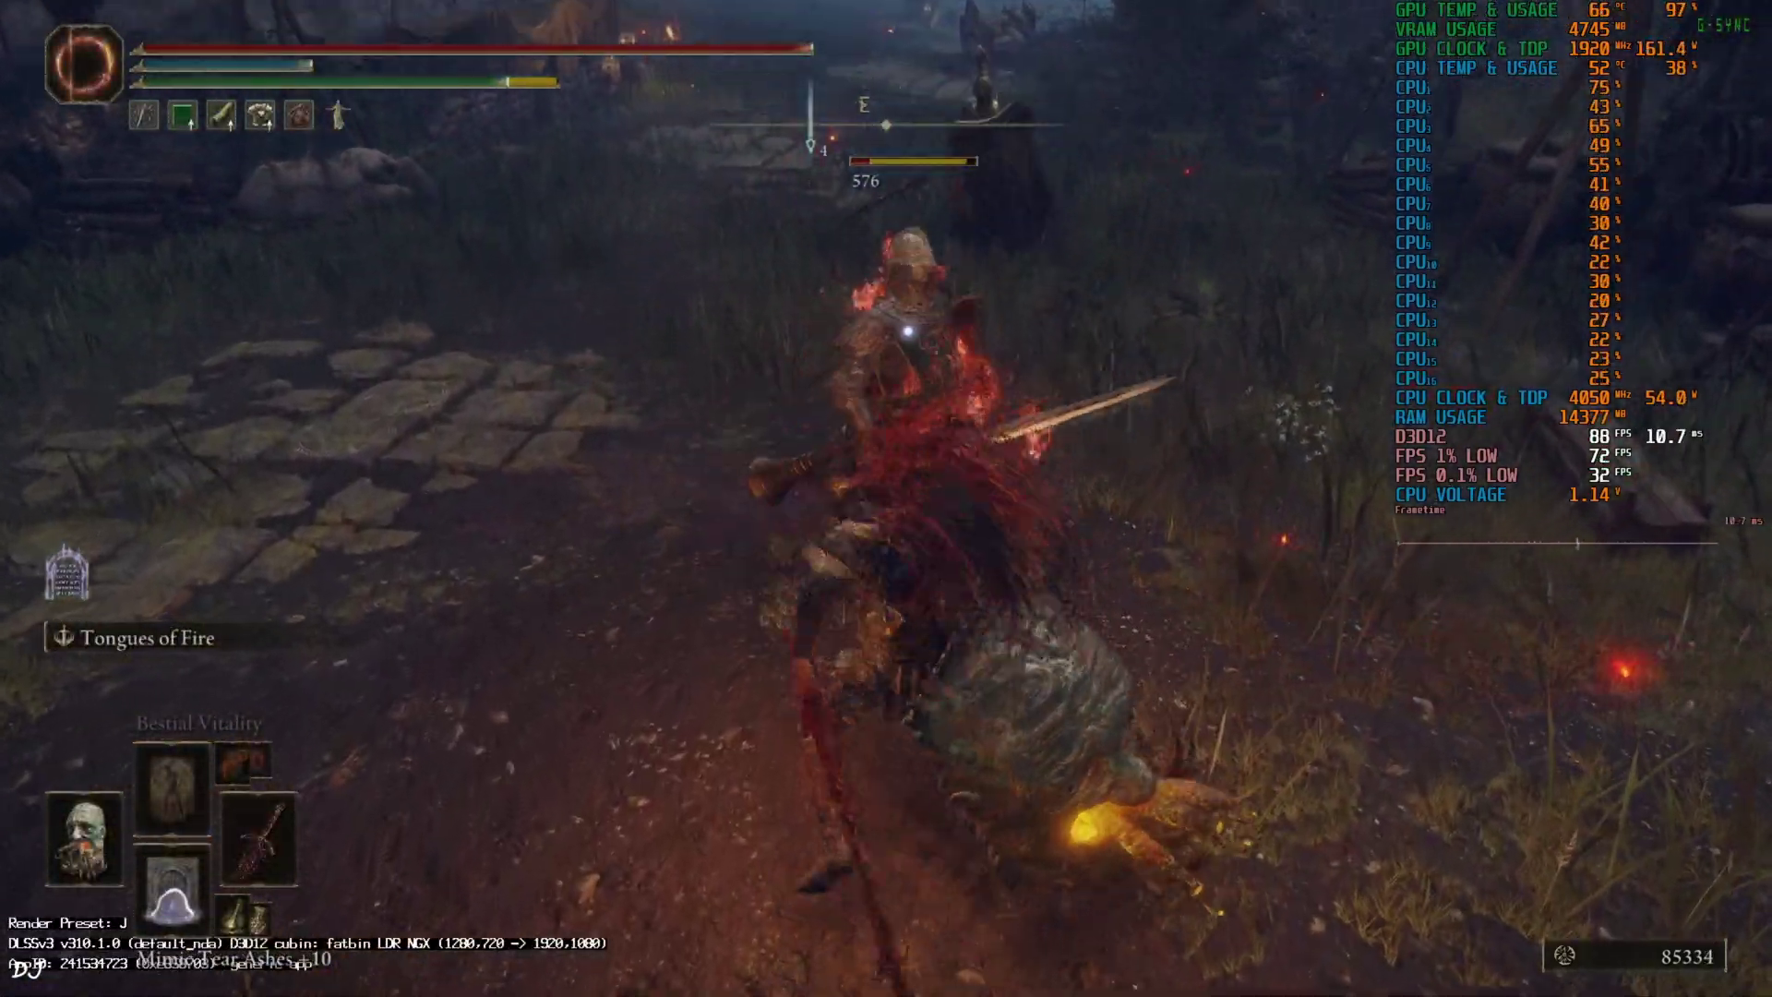
key(space)
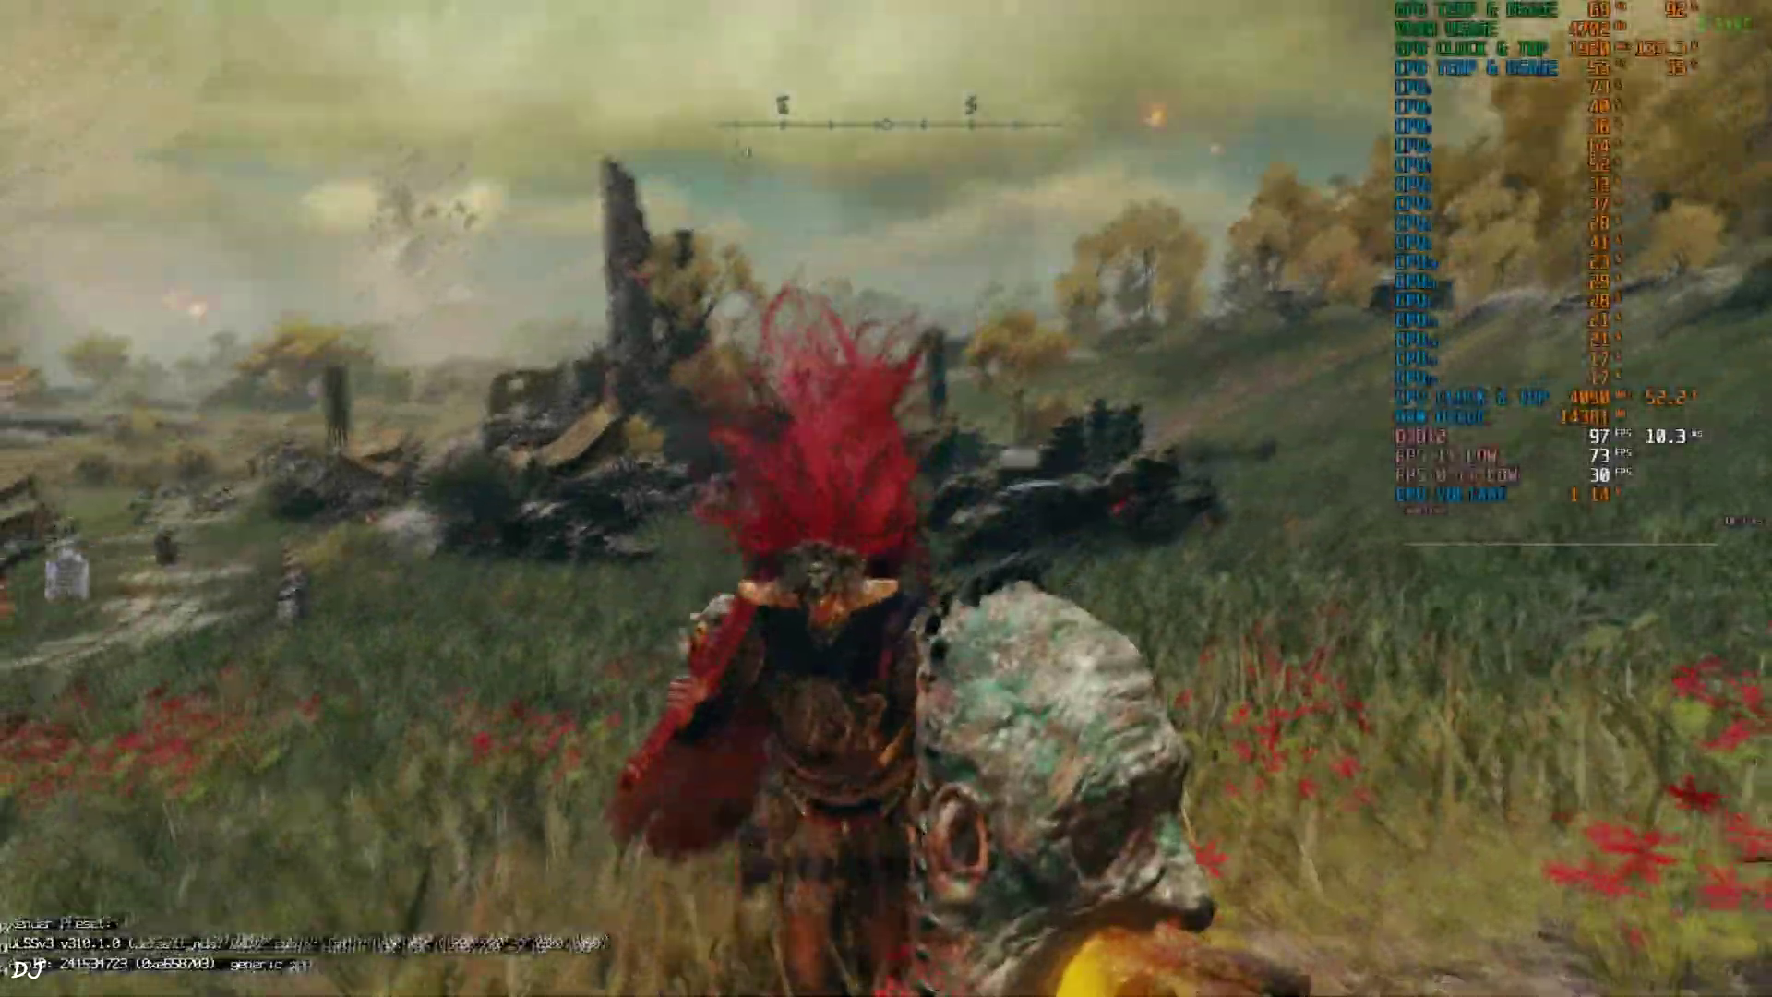
Move the character through the daylight meadow overlooking the ruins to examine grass detail, ghosting and frame rate.
key(w)
key(w)
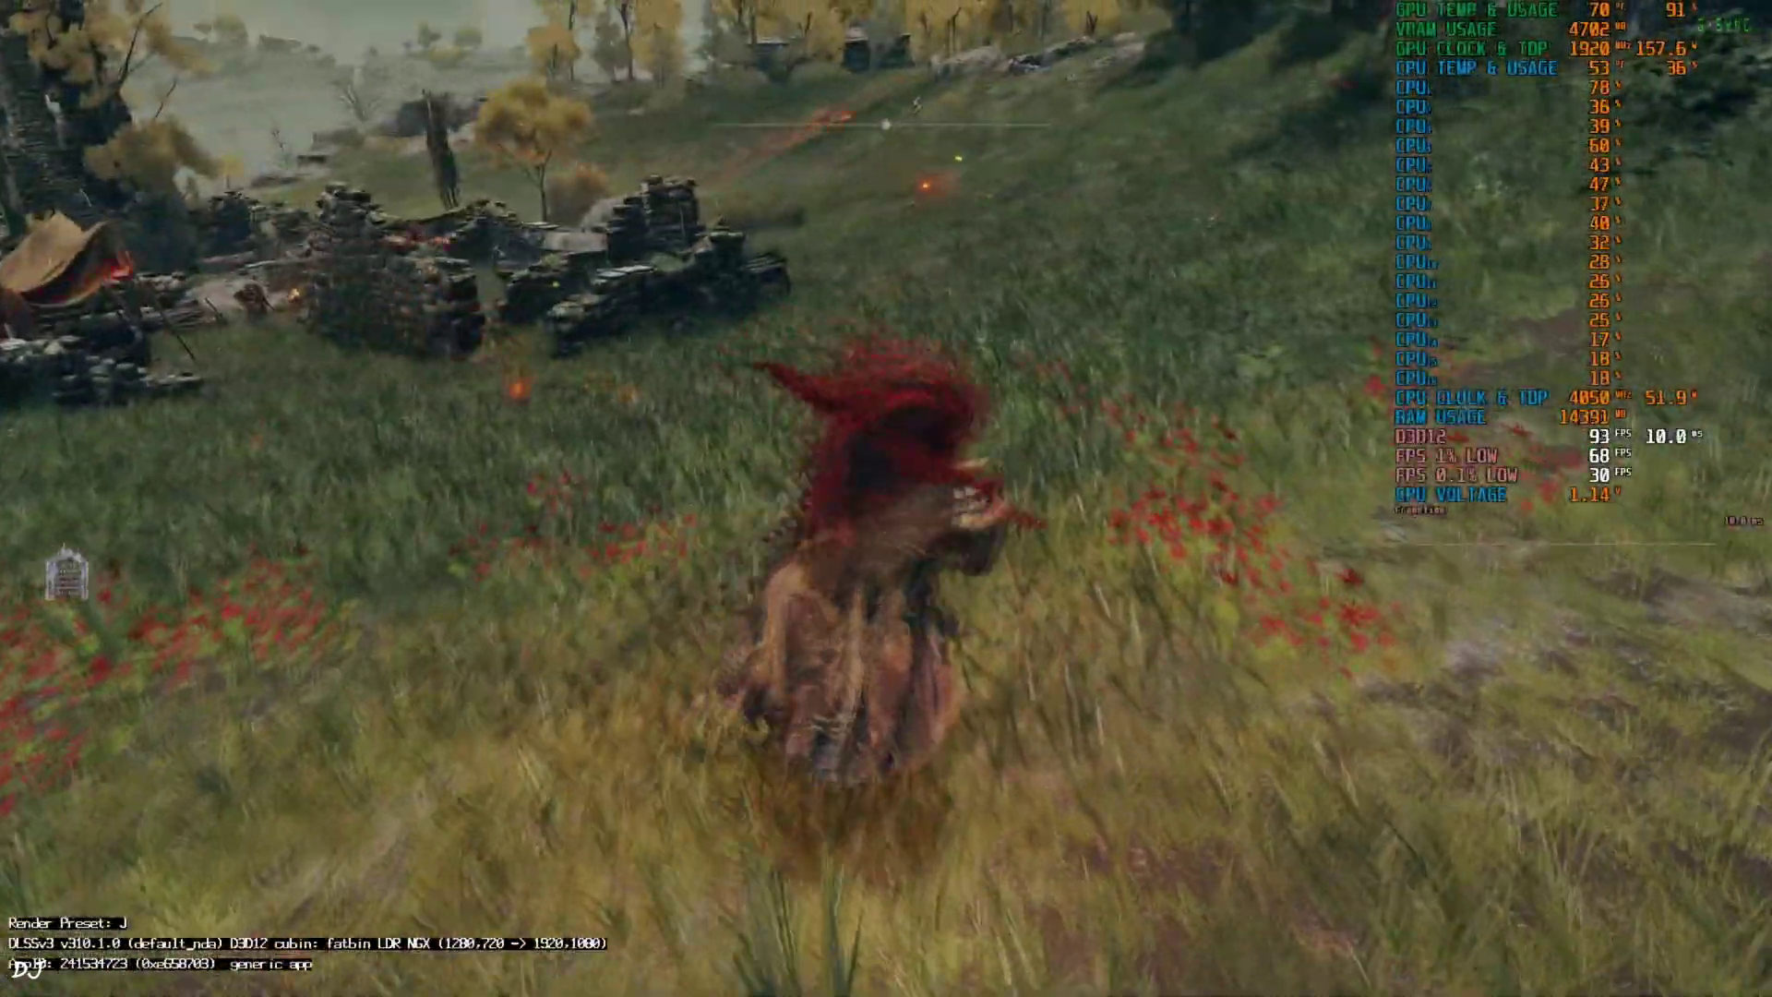
key(w)
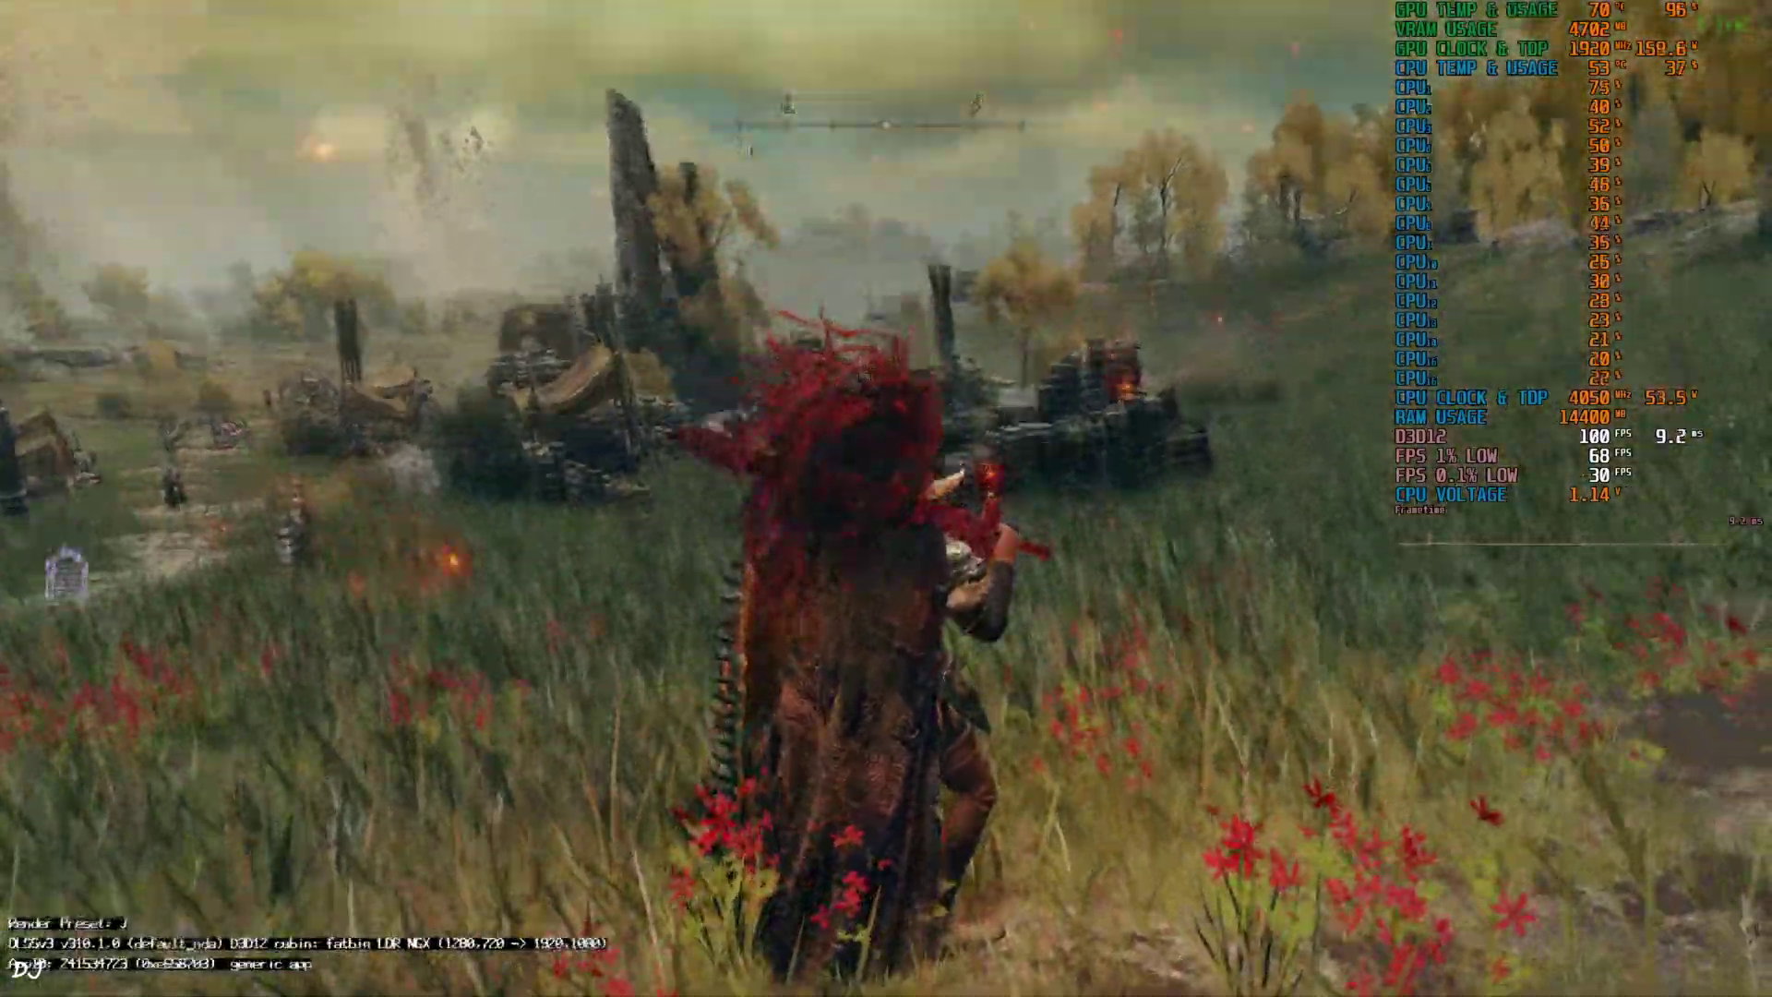
key(w)
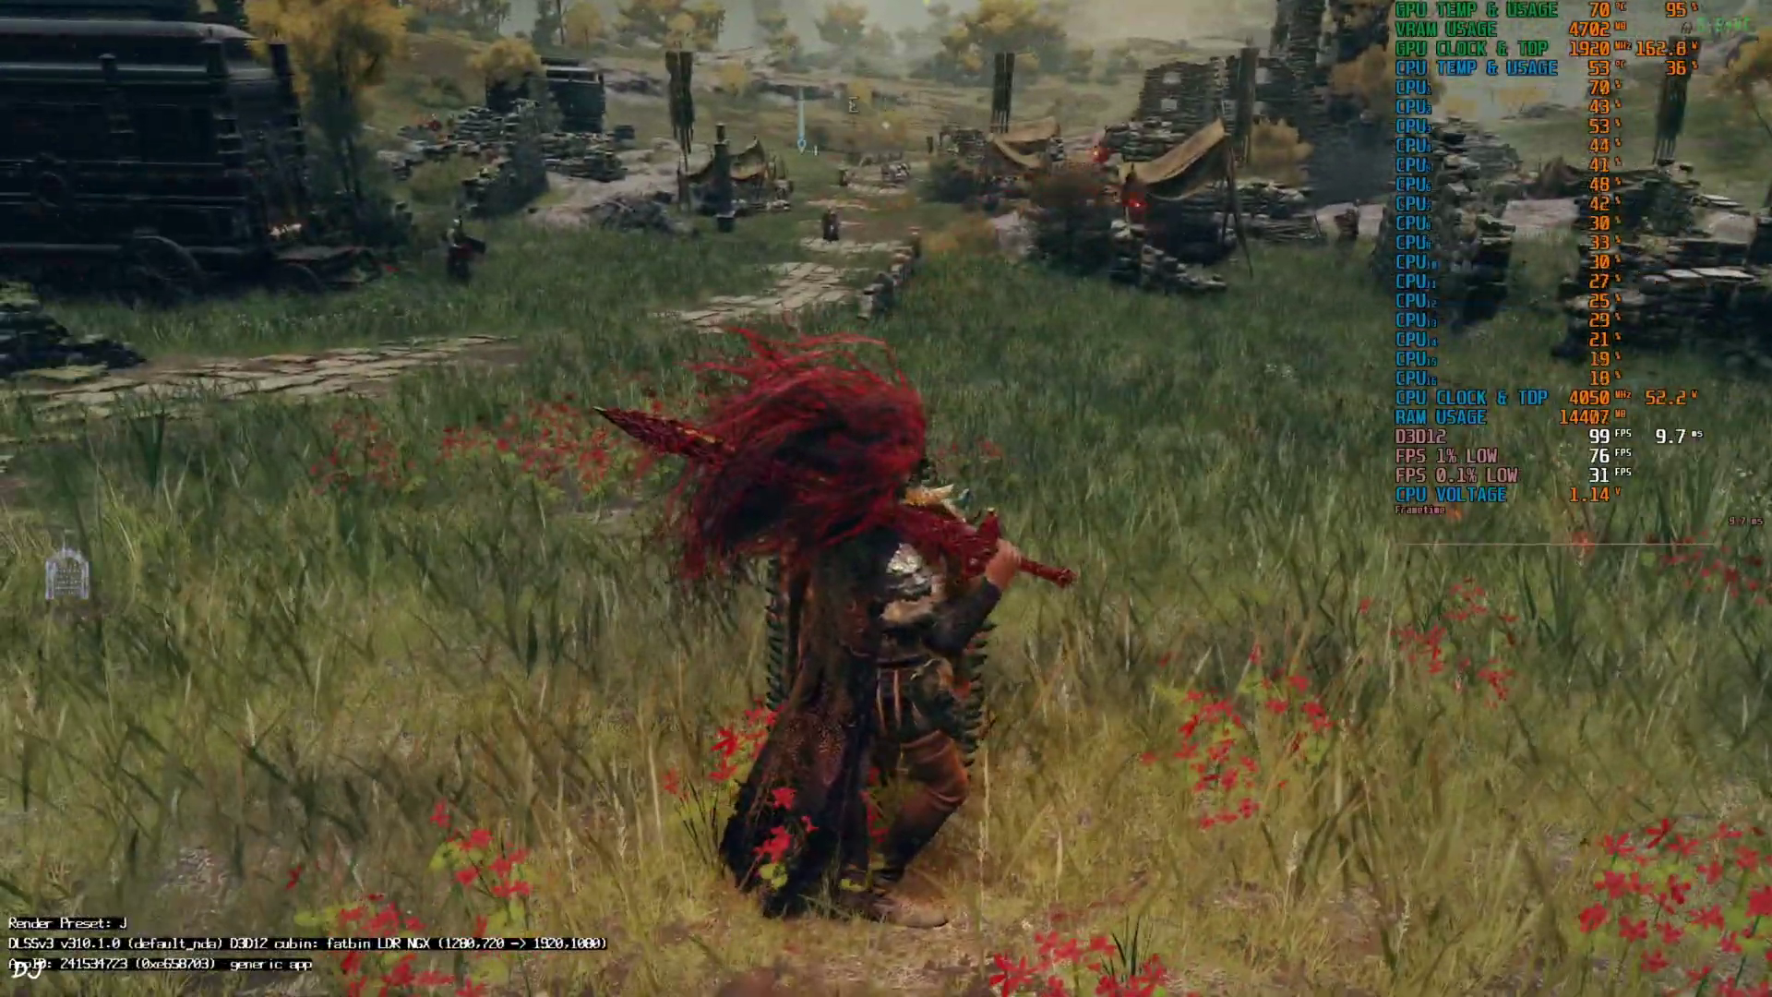
key(w)
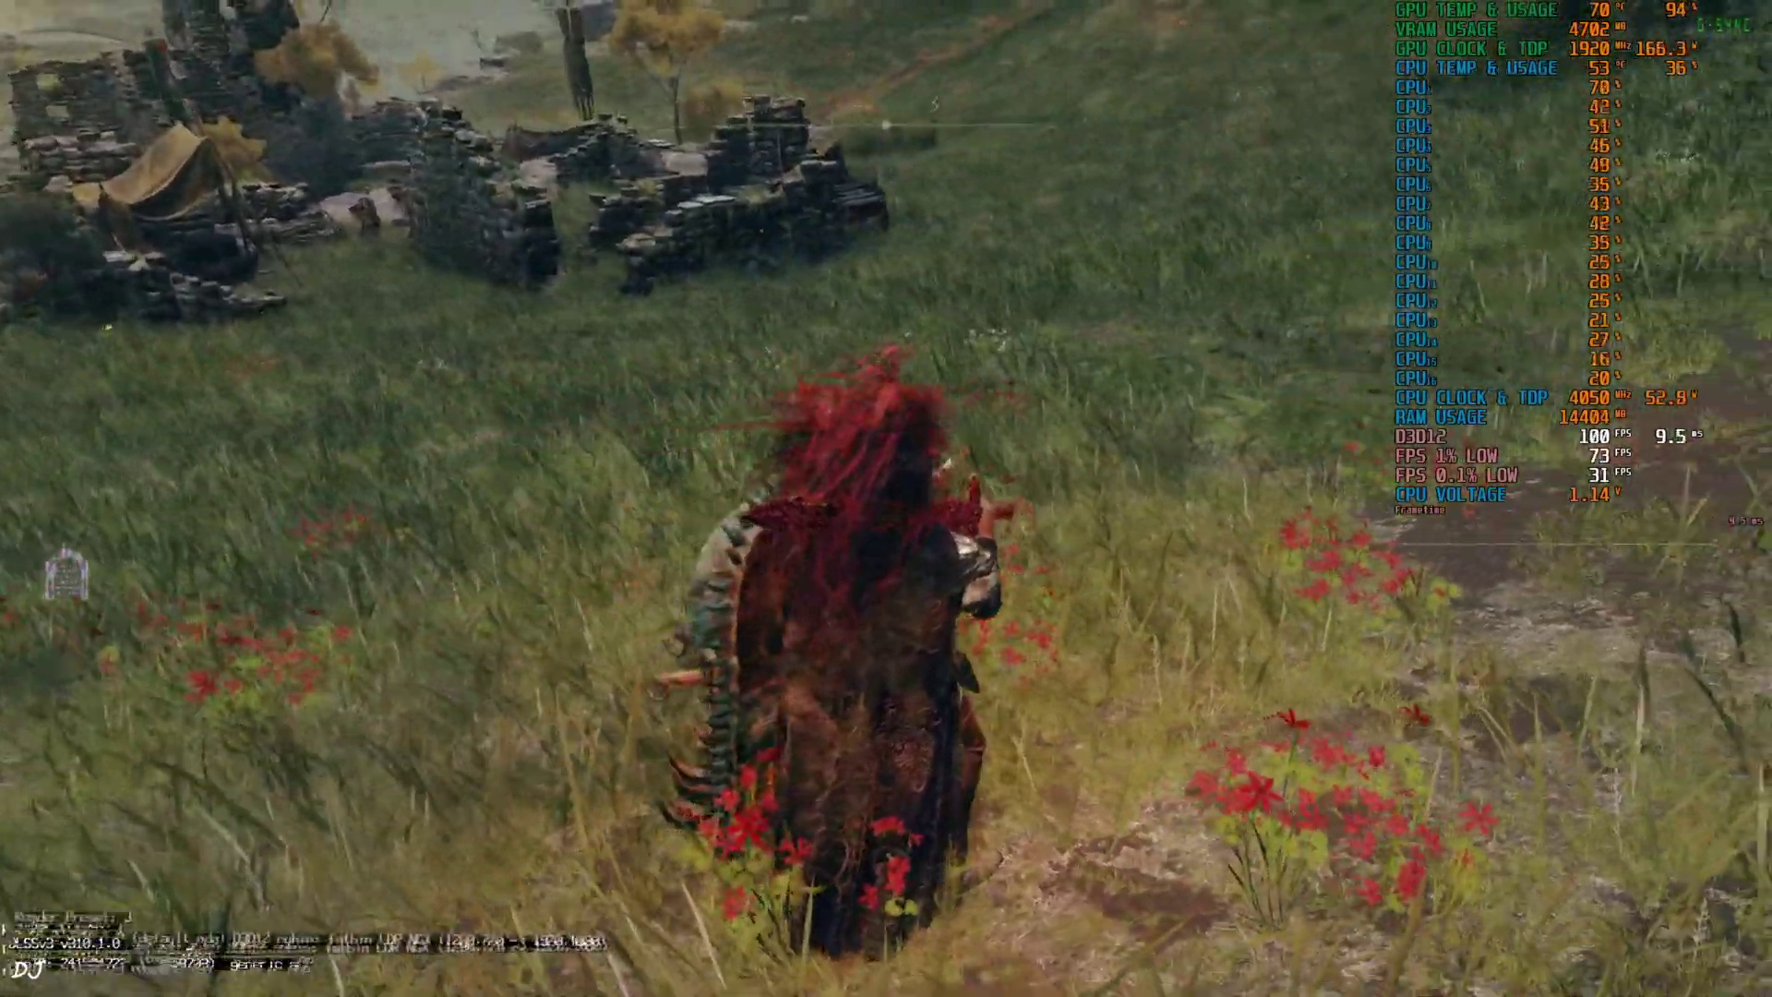
key(w)
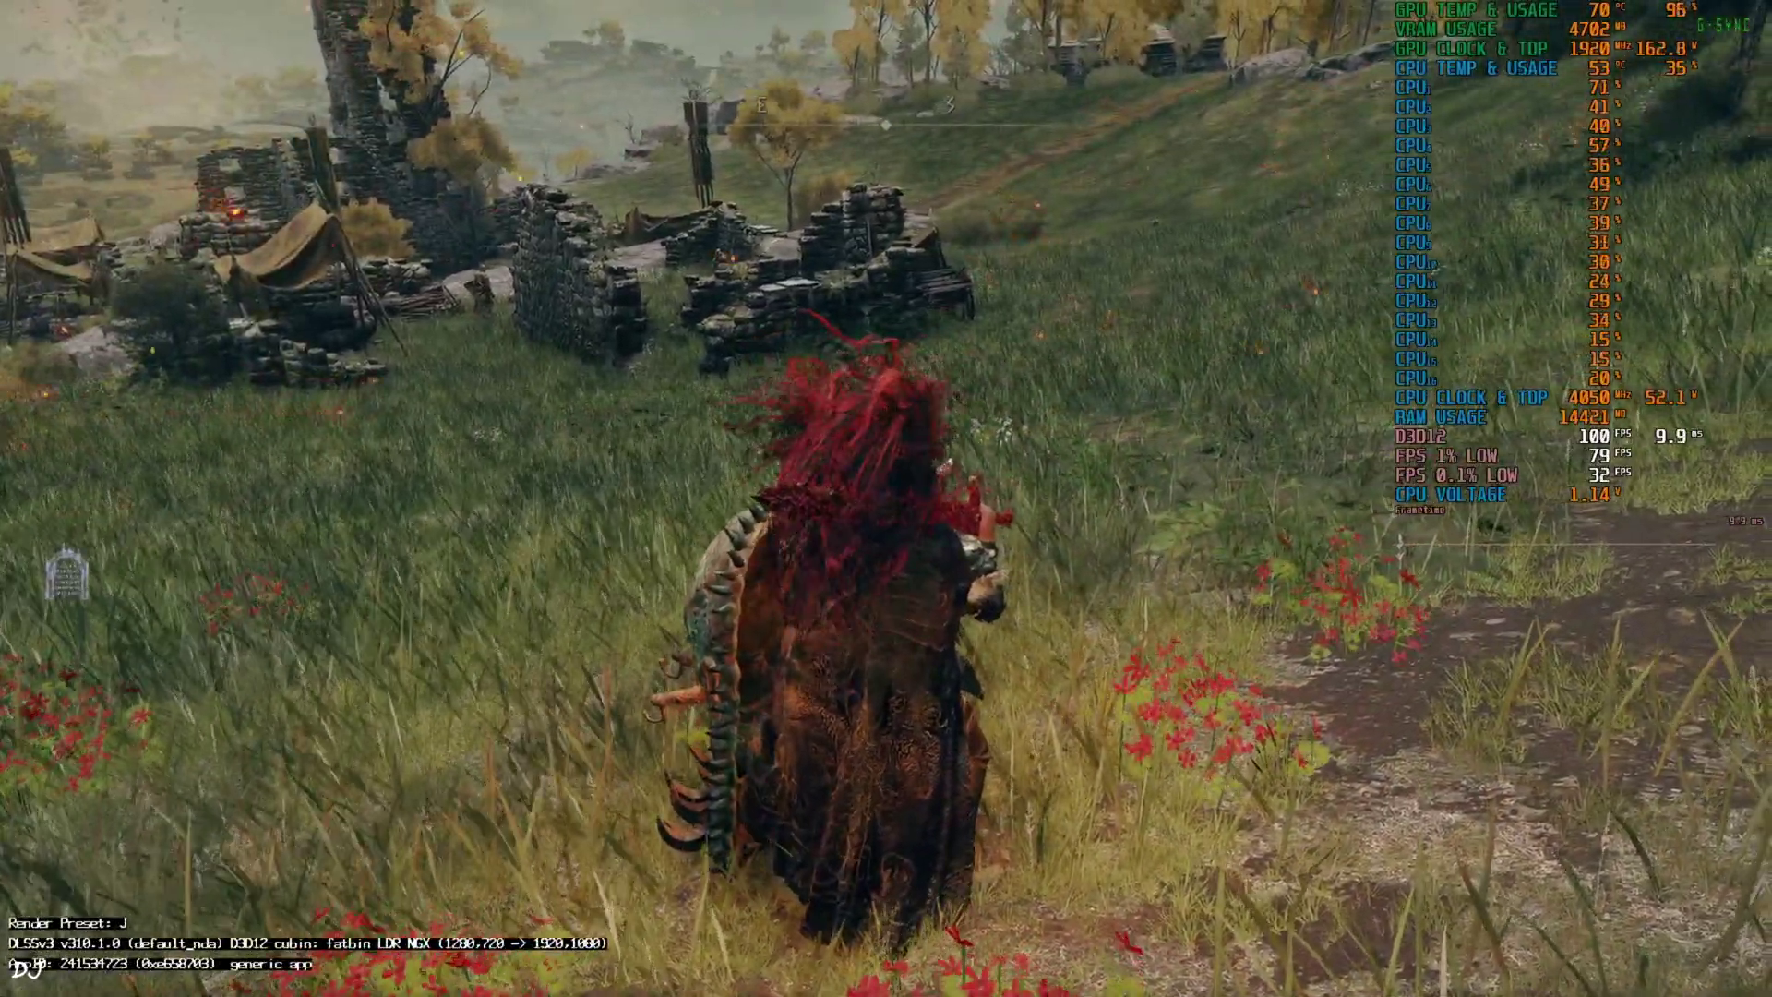
key(w)
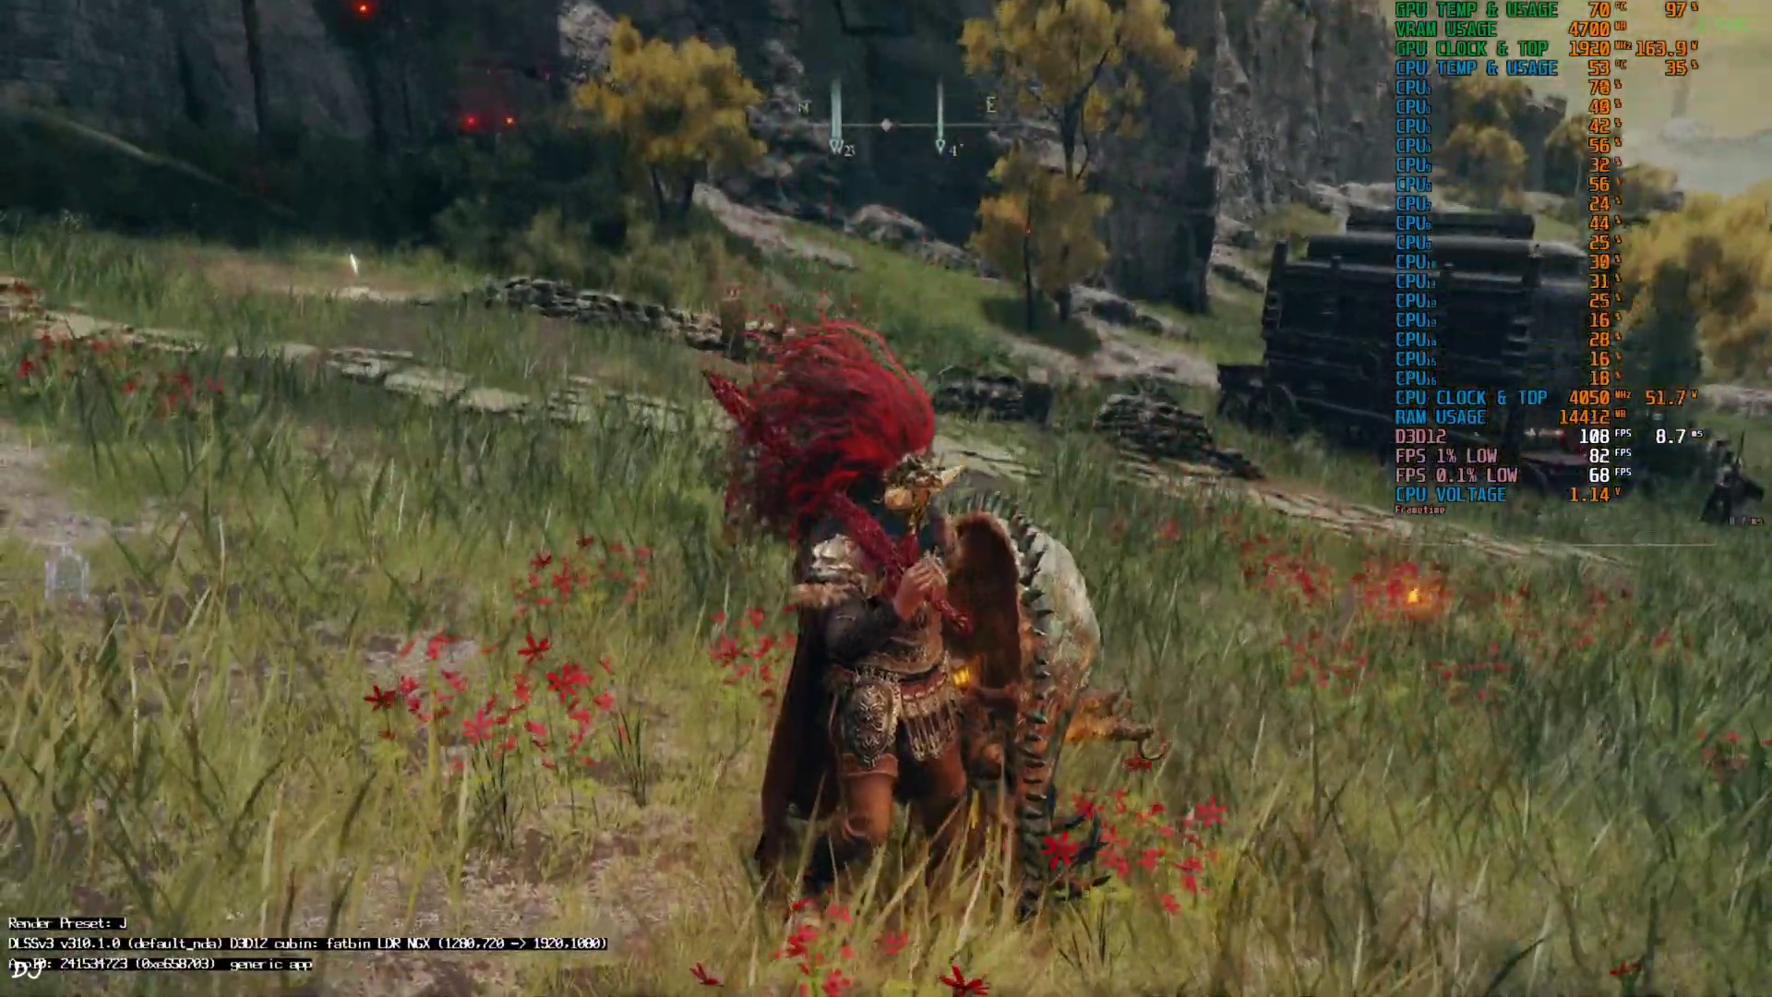
key(w)
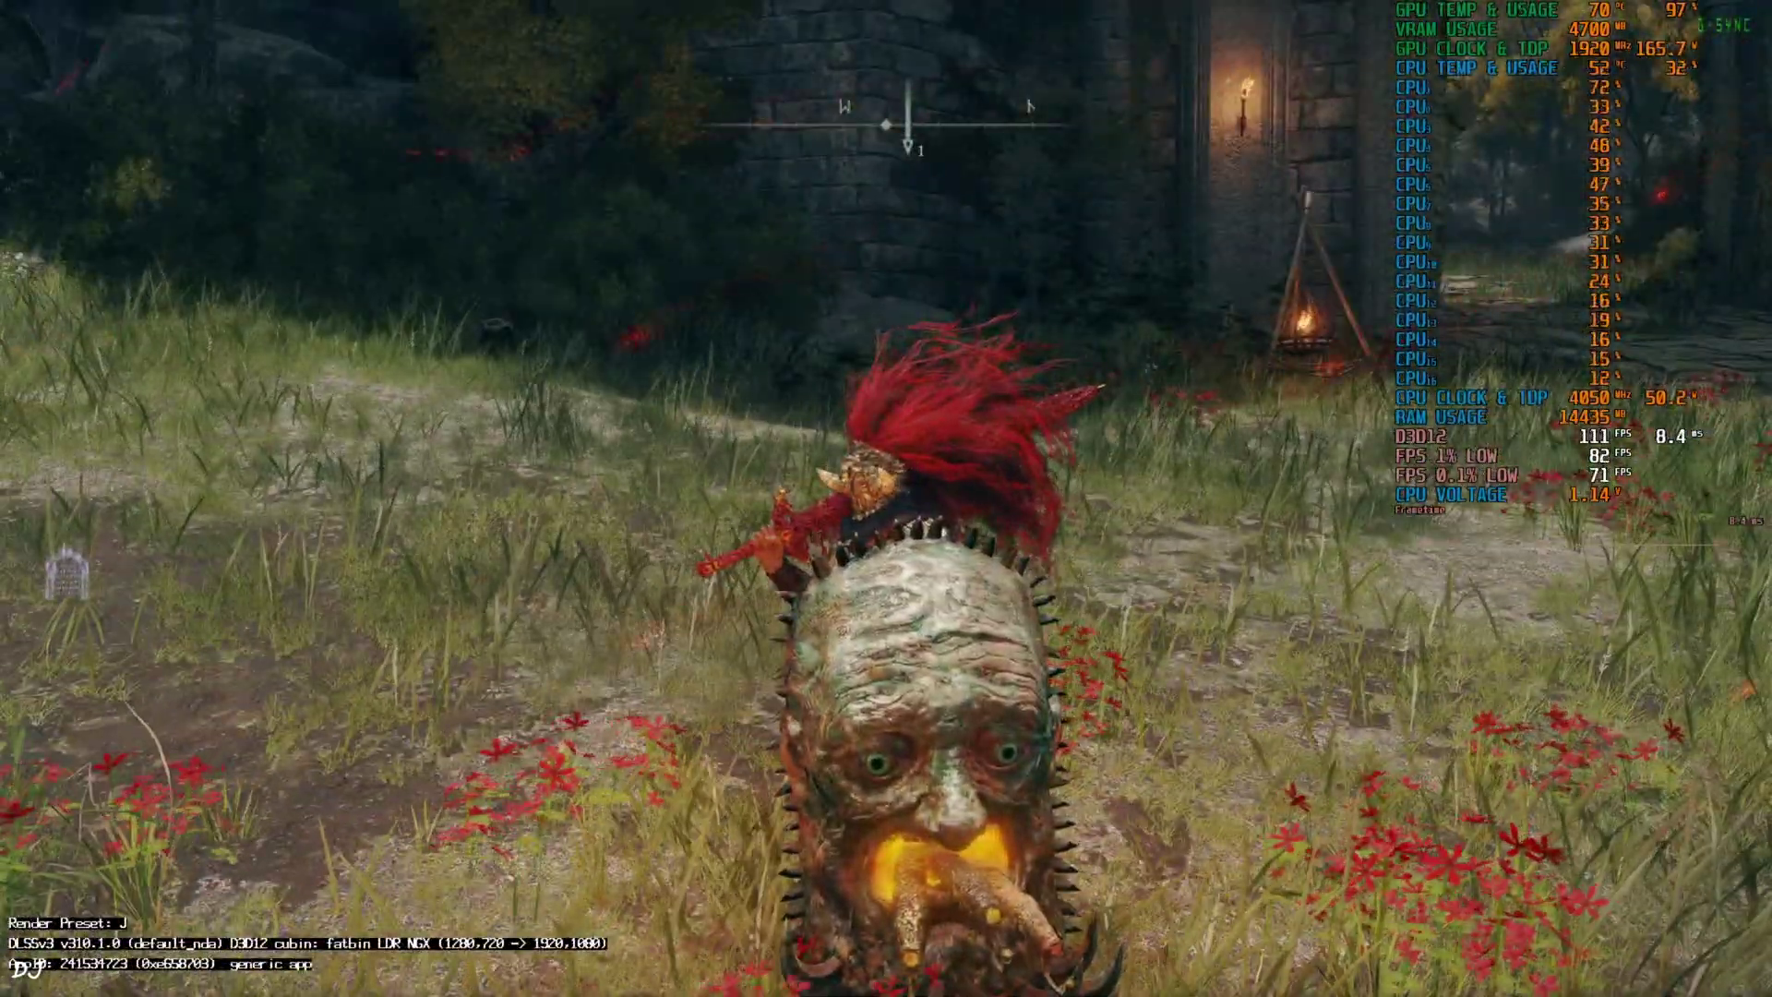
key(w)
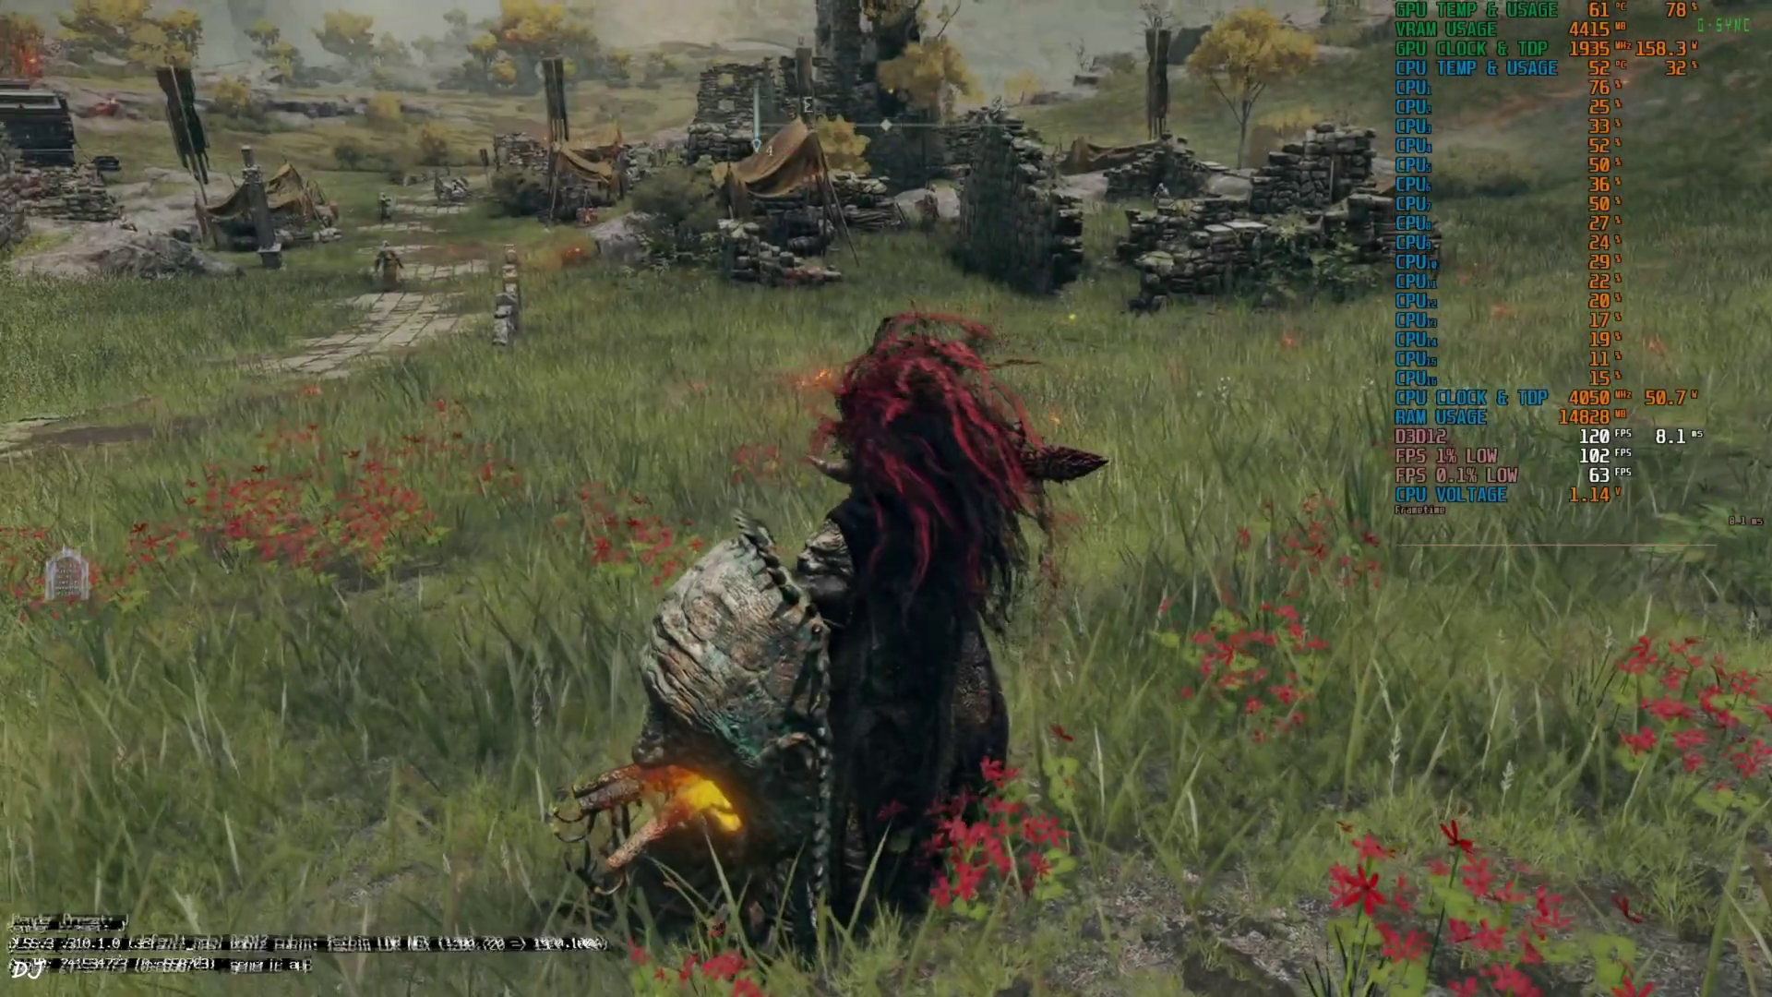
Move the character back and forth in the meadow to examine the hair, cliffs and red sky for image artifacts.
key(w)
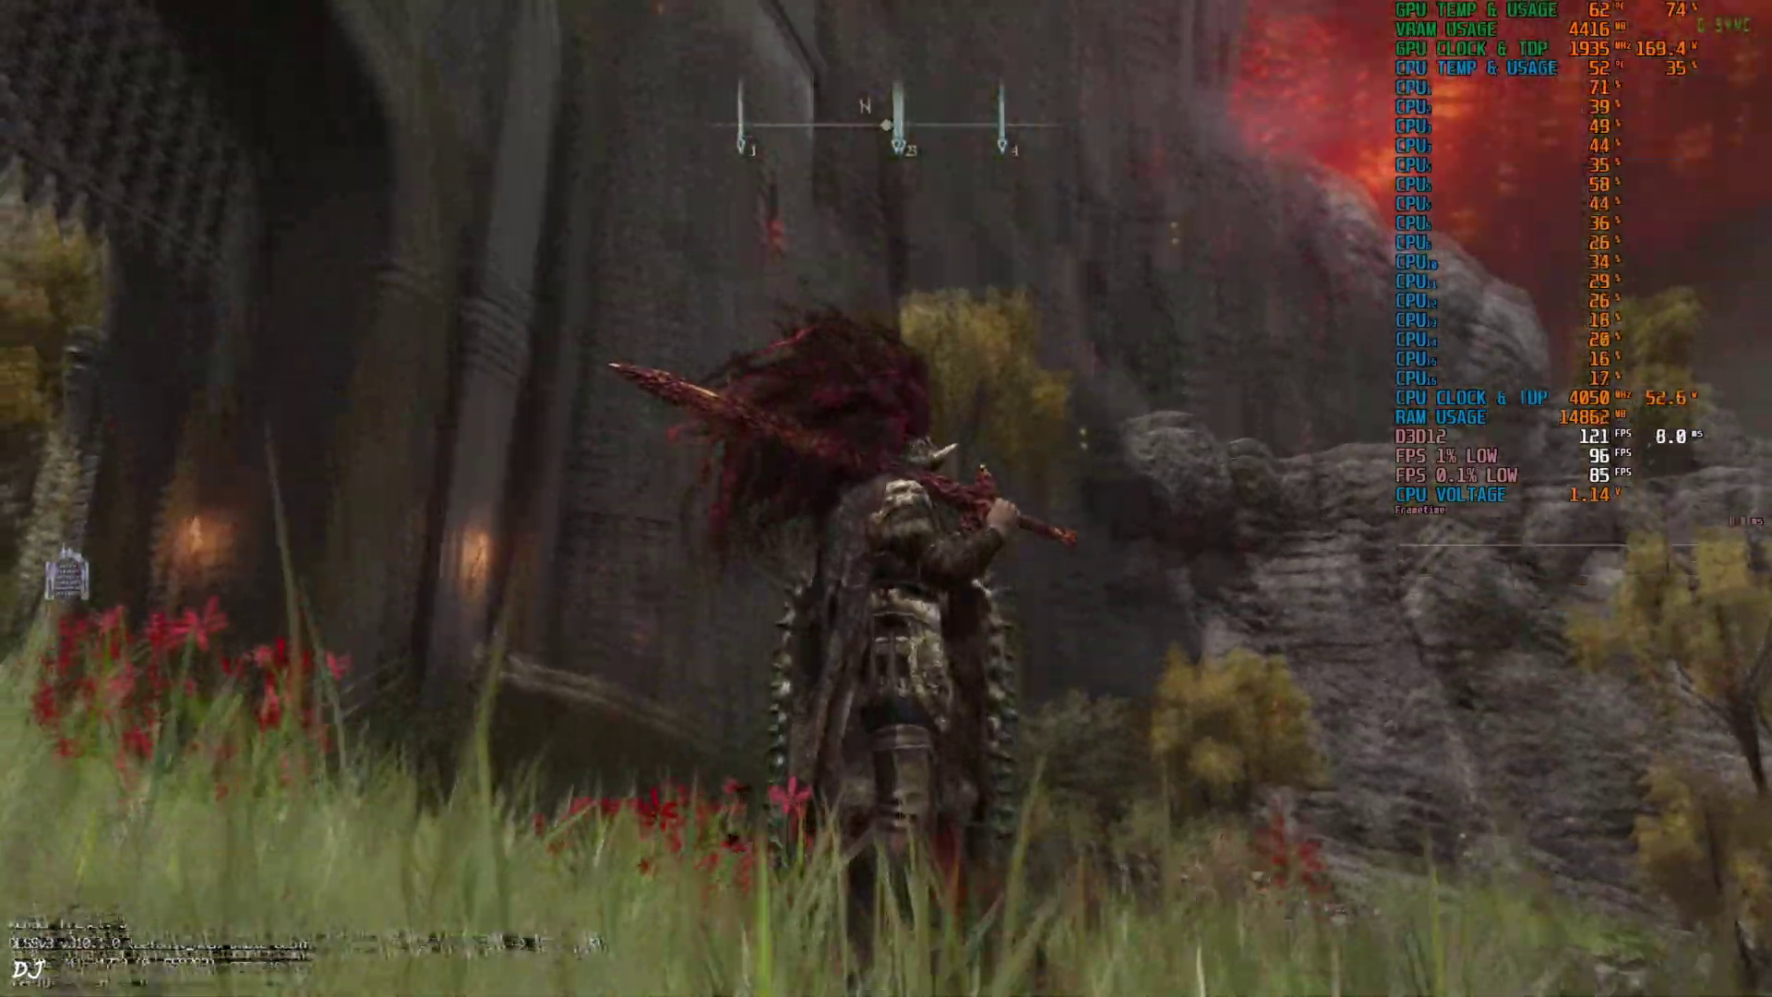
key(s)
key(w)
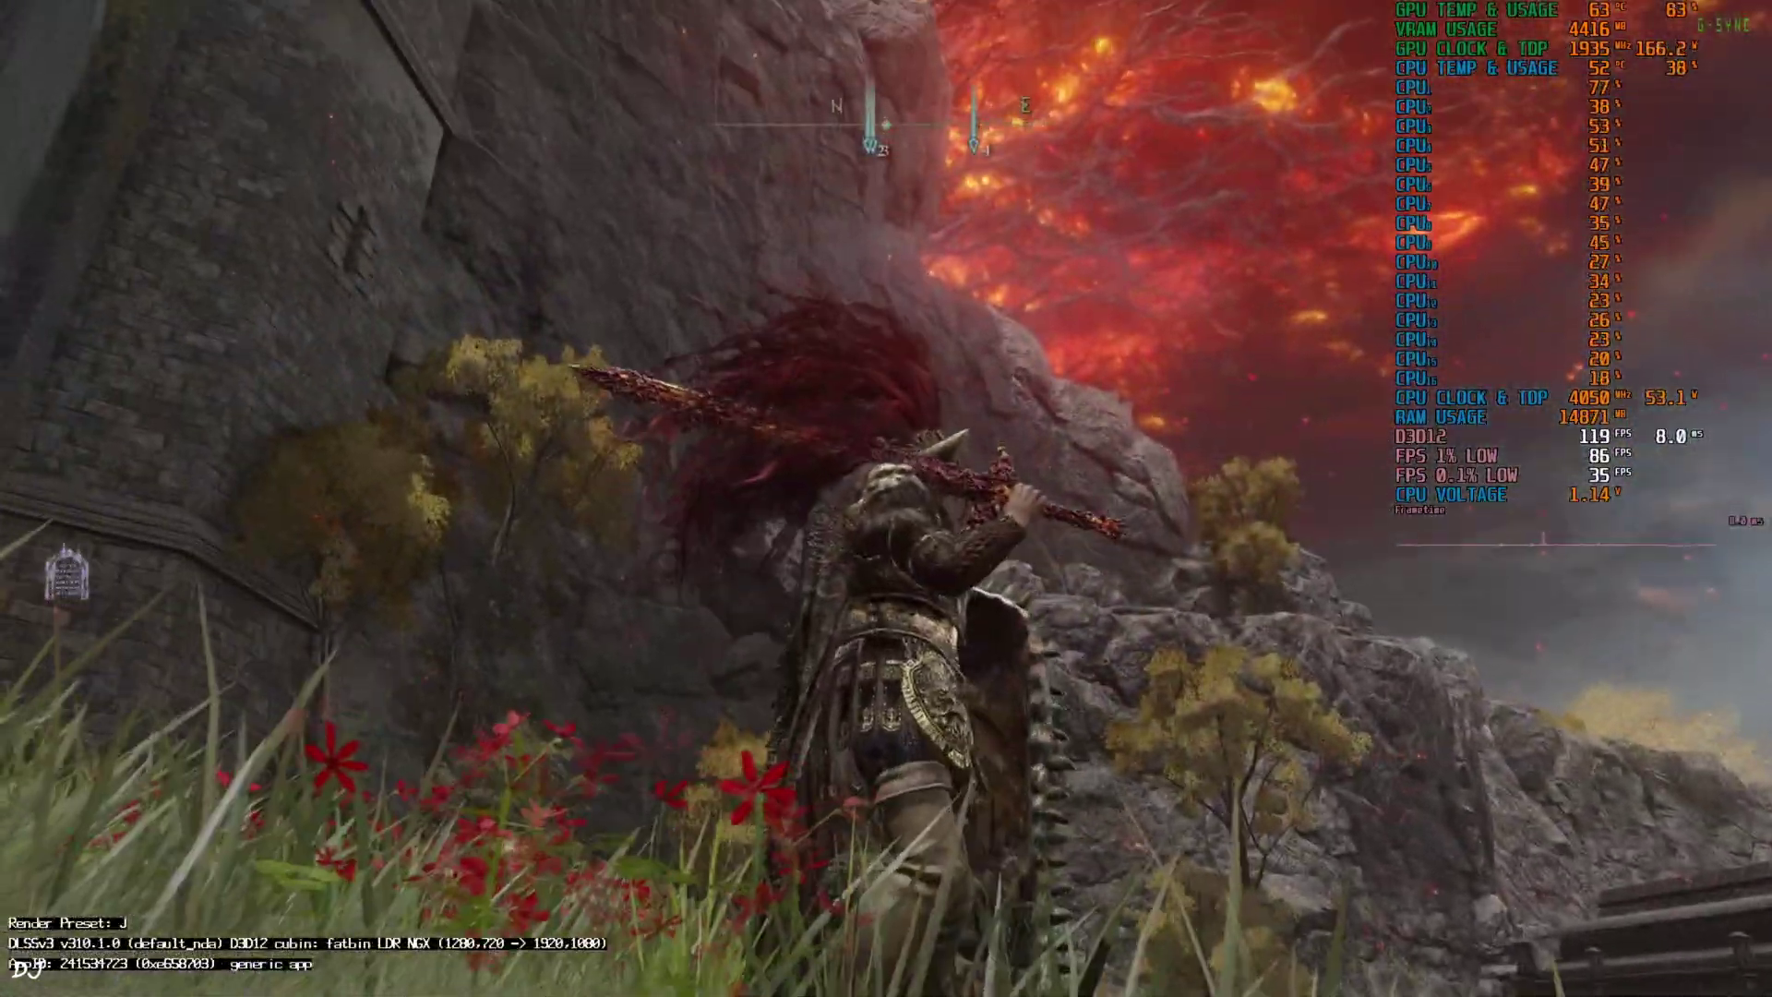
key(s)
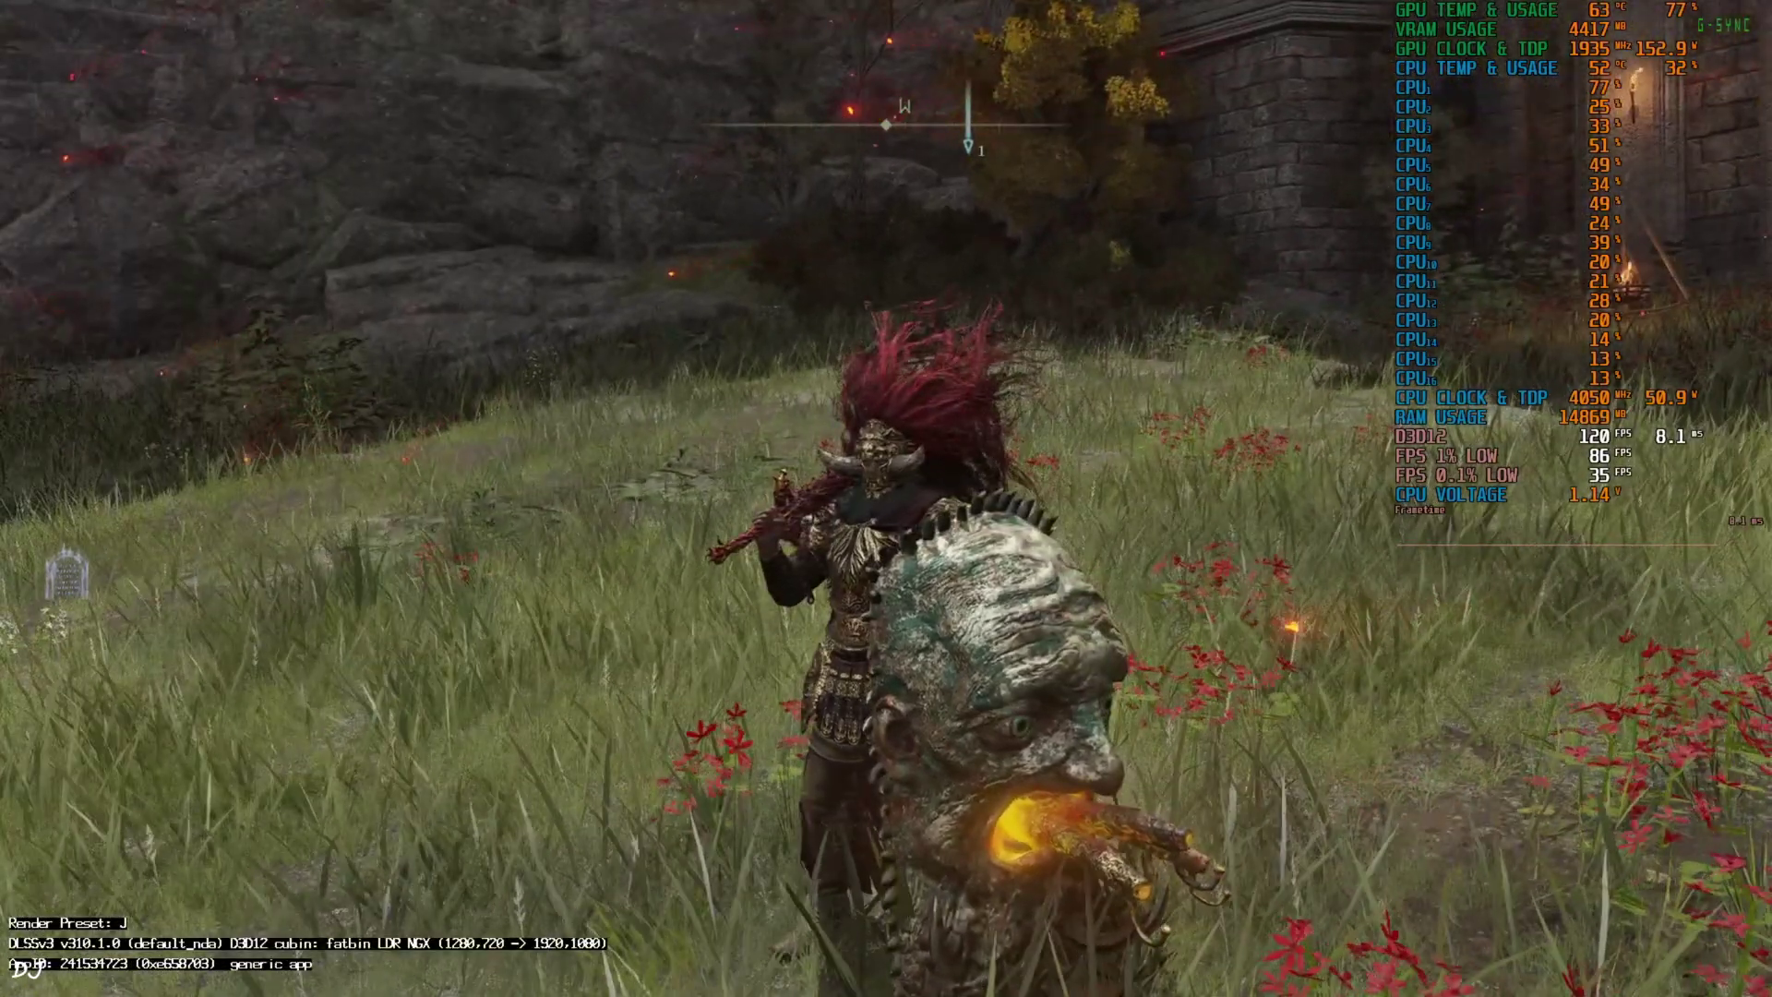
Open the game menu and the ERSS-FG overlay, and set the DLSS quality level to DLAA.
key(Escape)
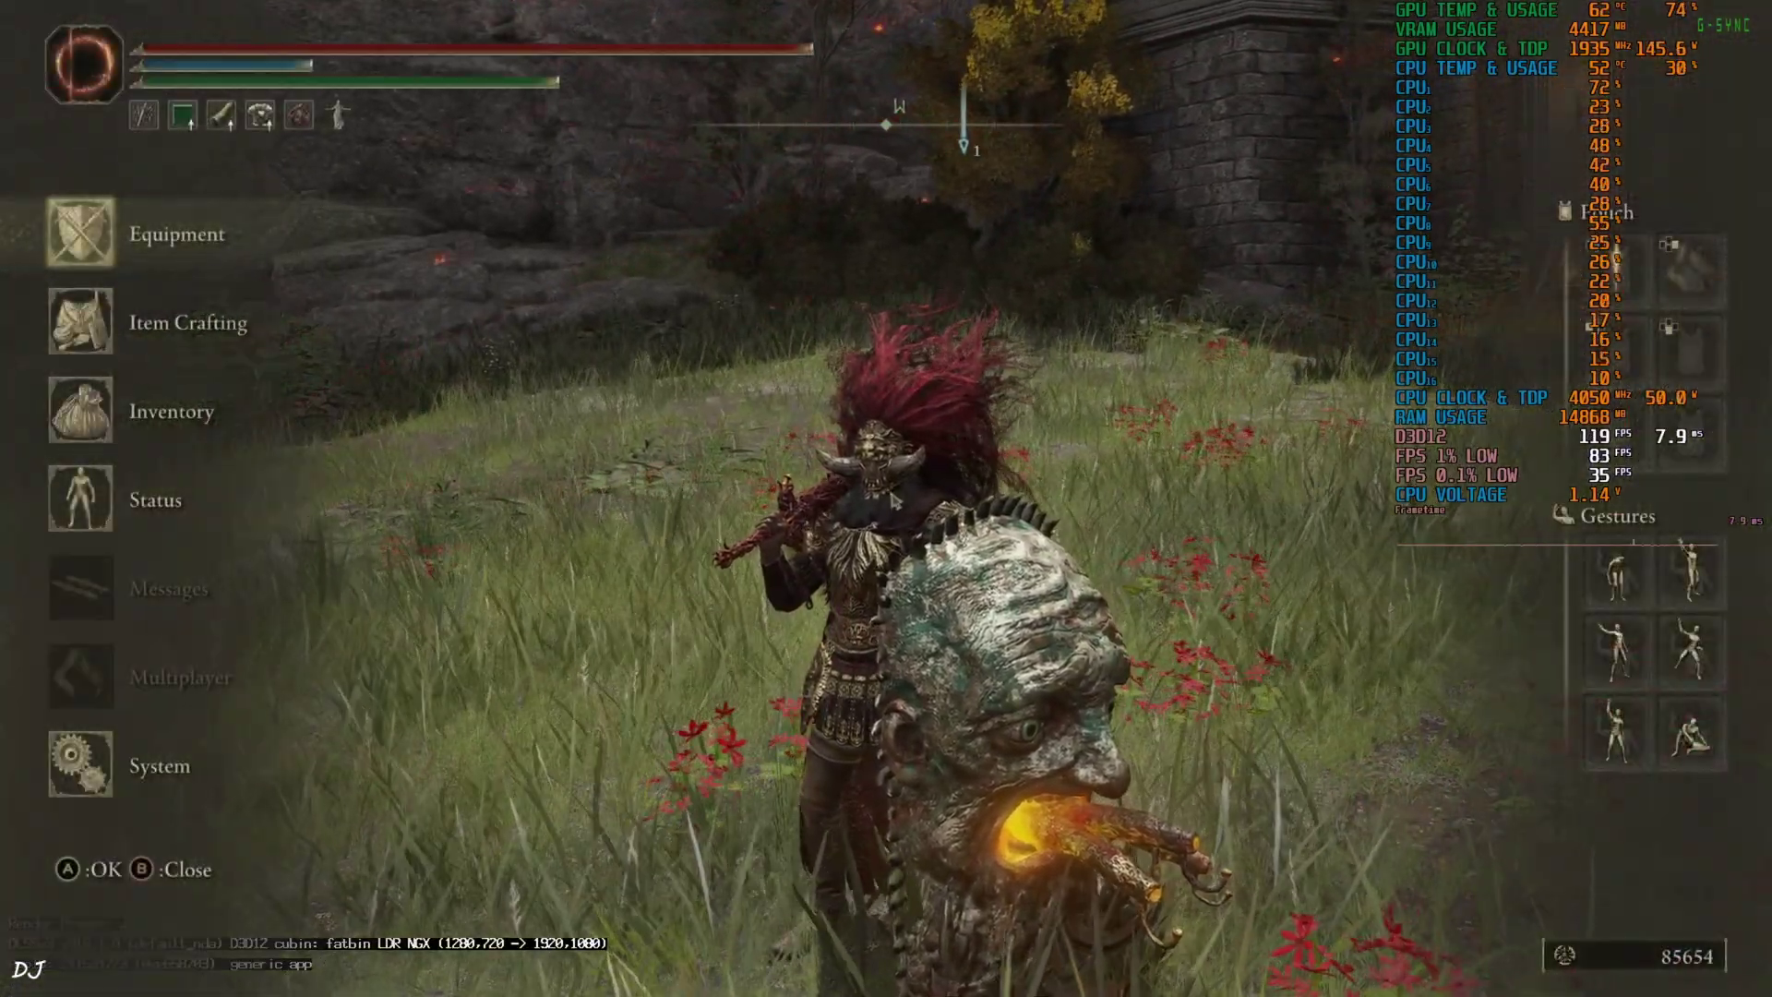
key(Home)
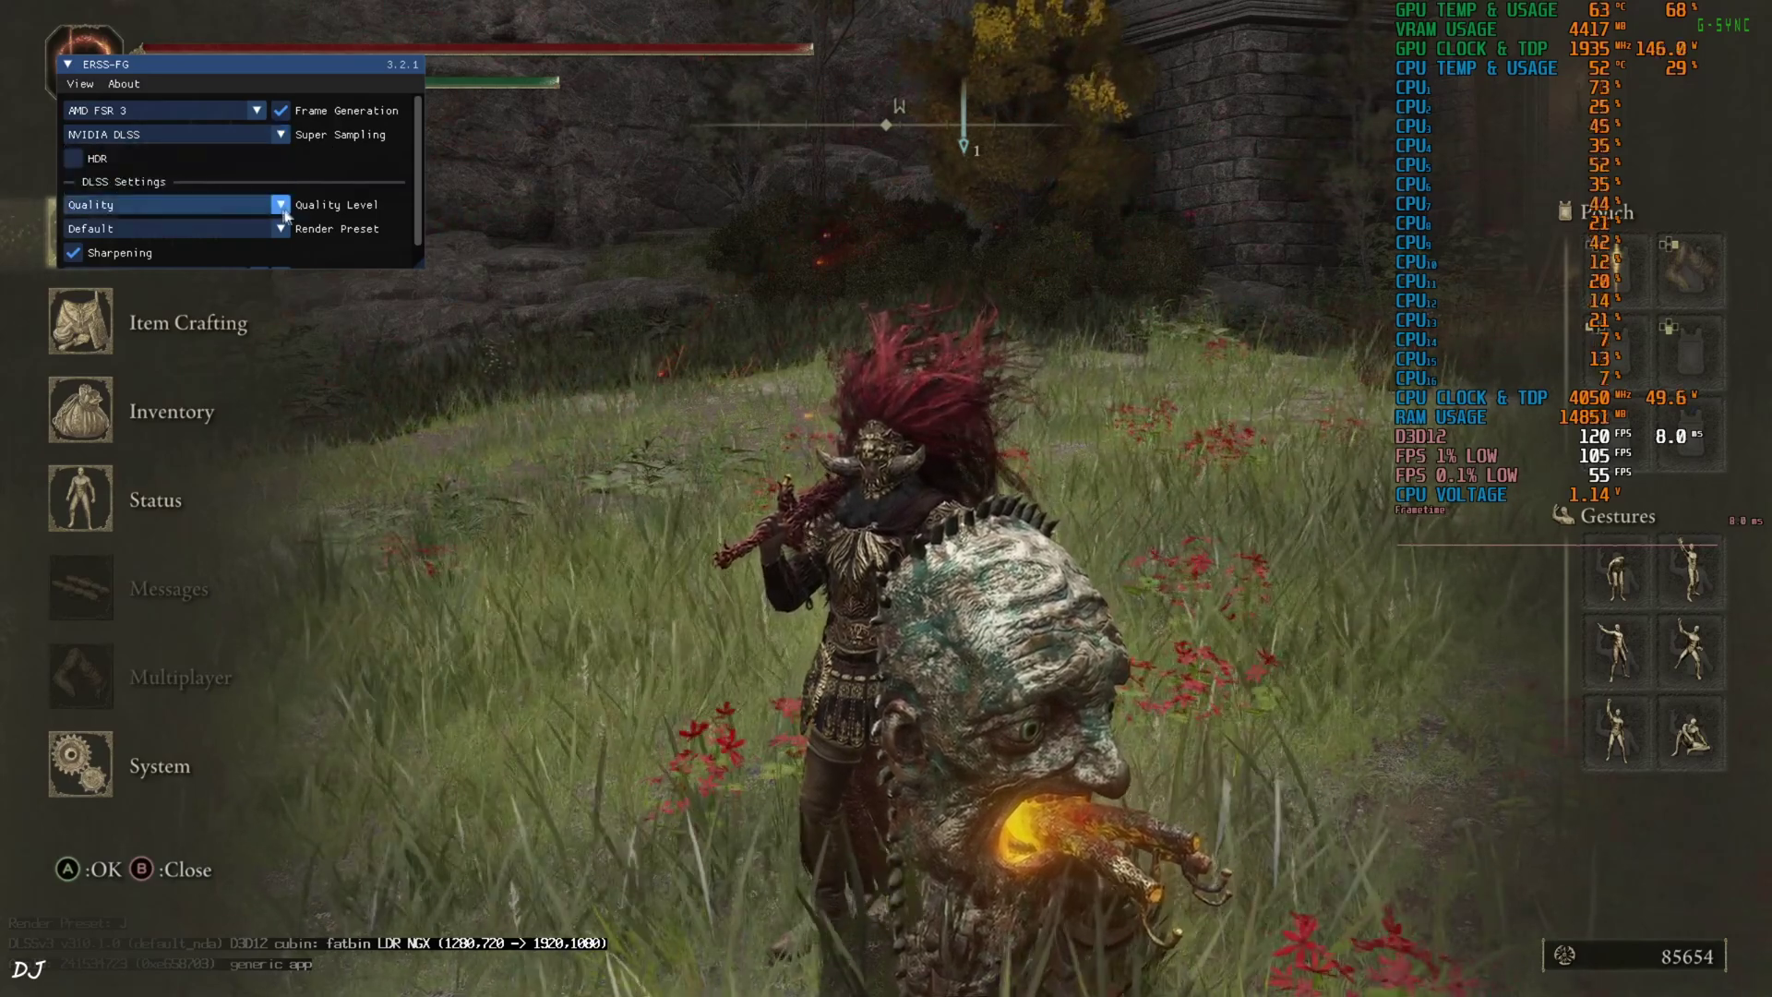
click(140, 229)
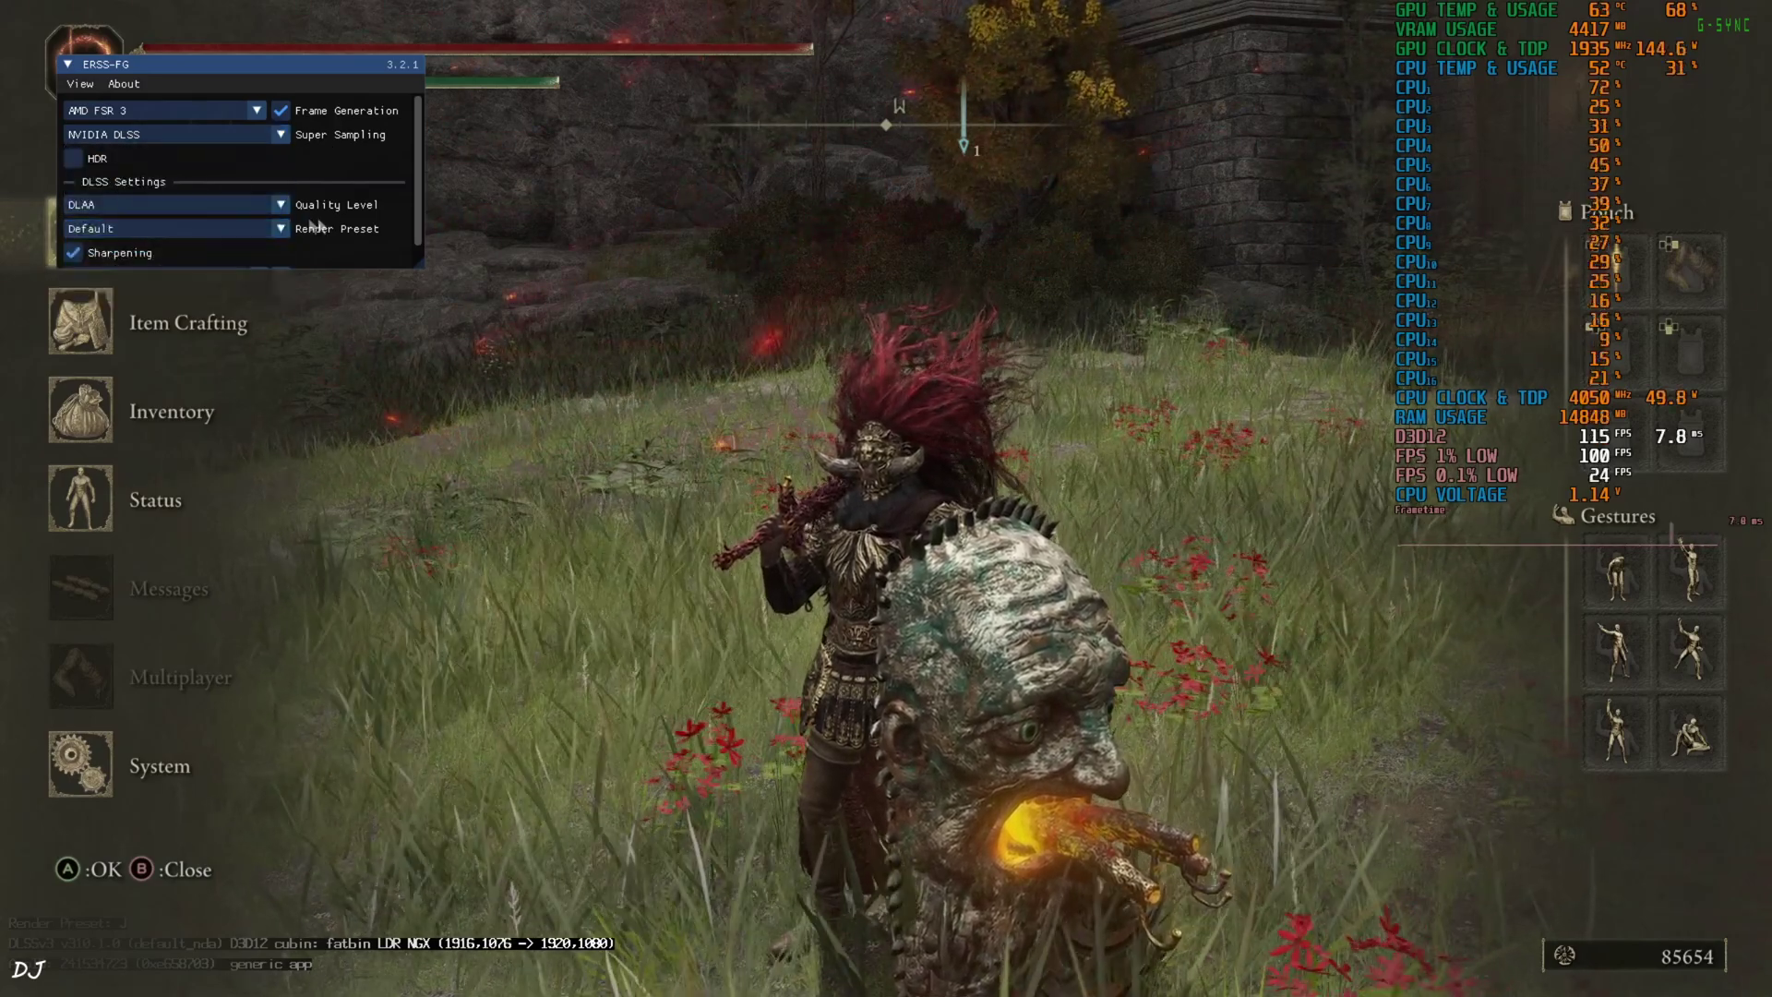